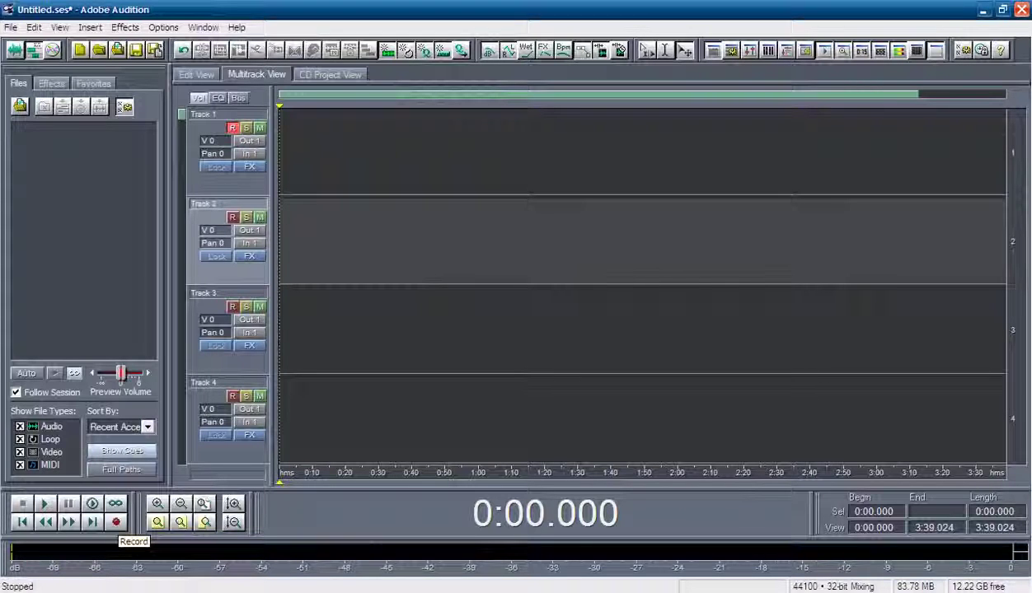
Record about 16 seconds of voice on Track 1 and play the recording back
left_click(115, 522)
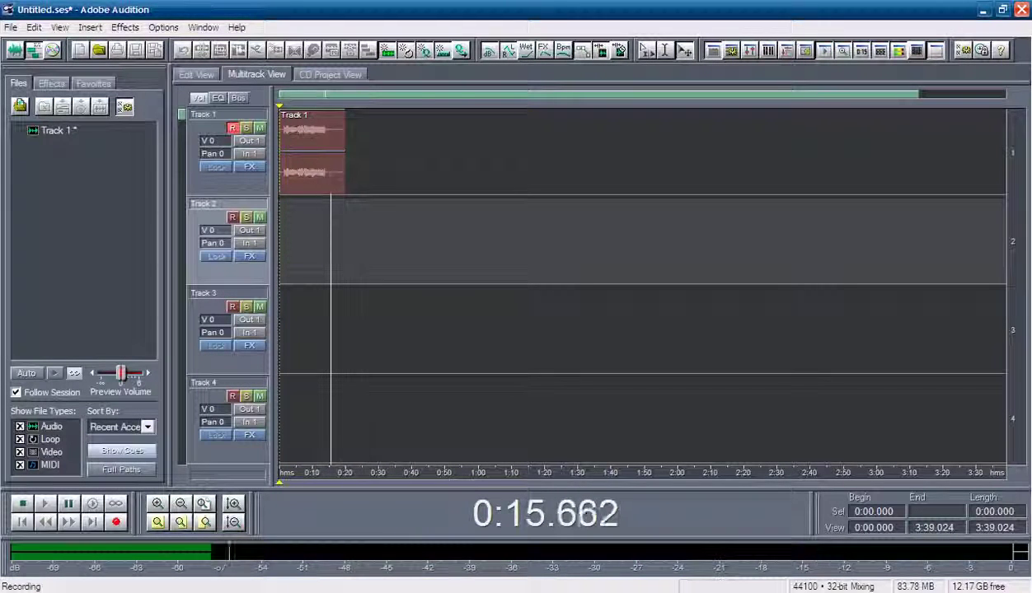
key("space")
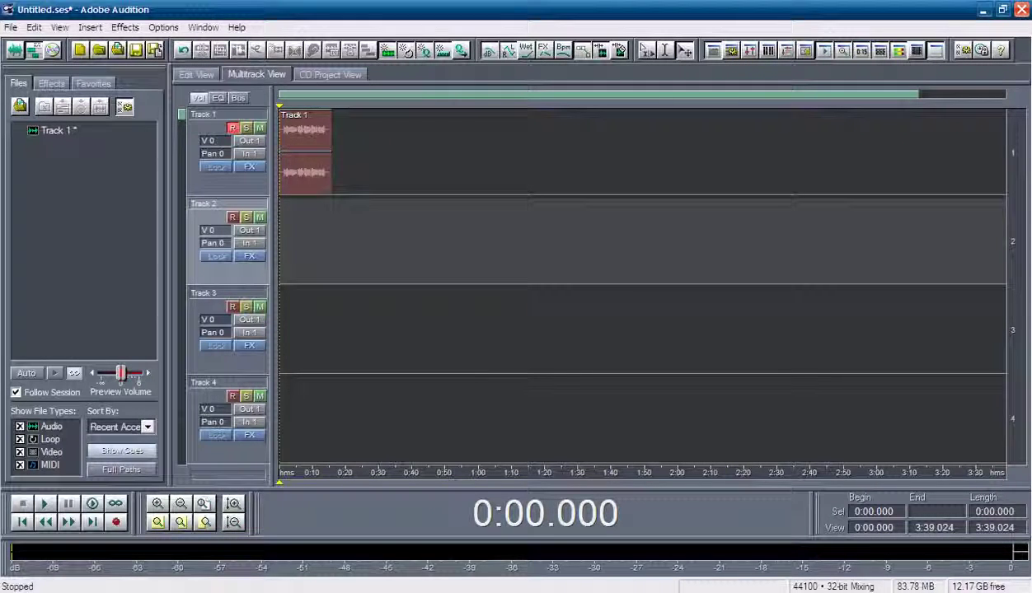
key("space")
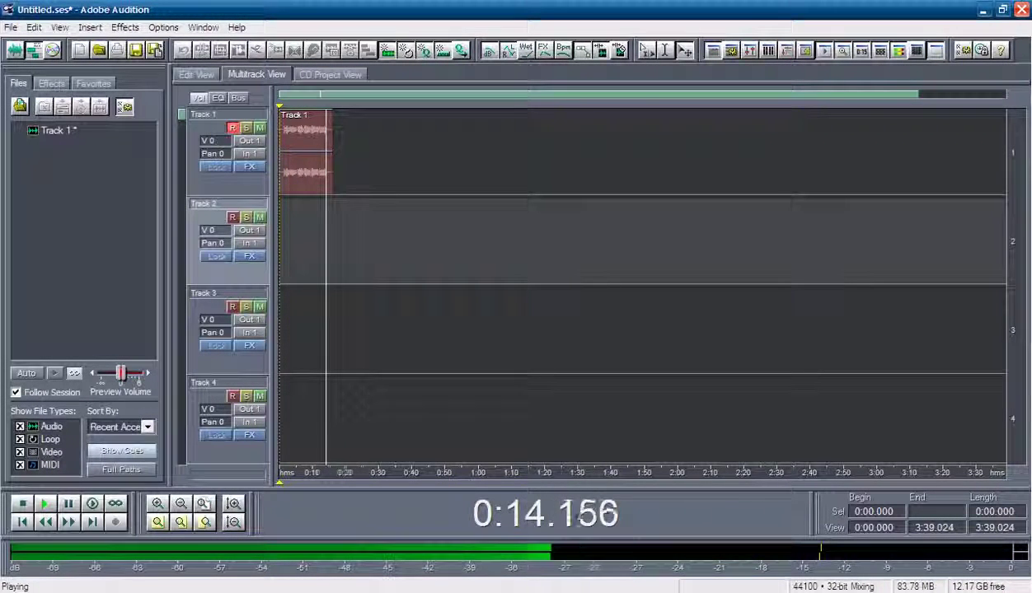
key("space")
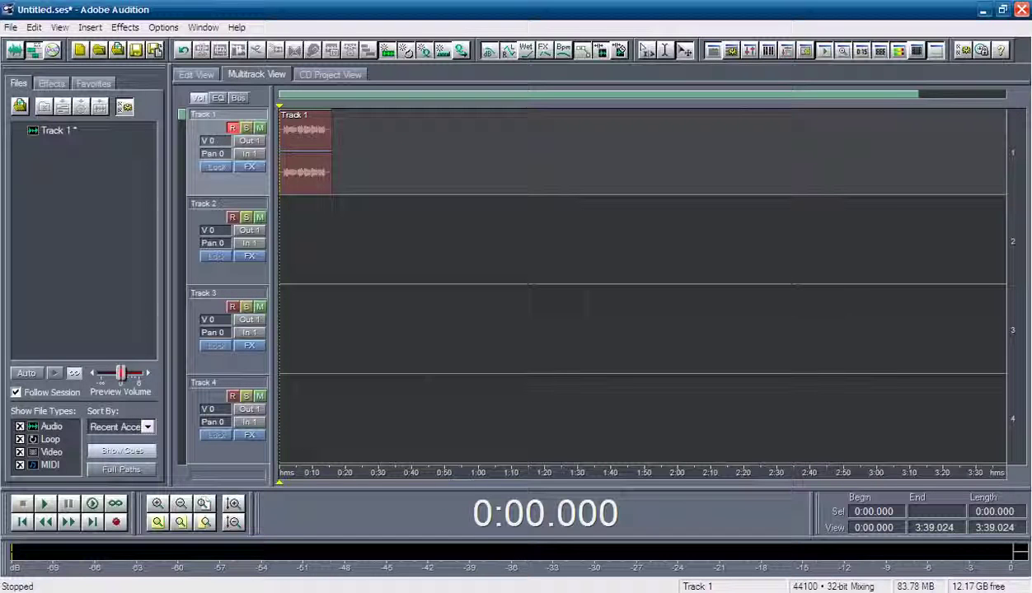
Open the Track 1 clip for waveform editing and select the spoken passage from about 1.4 to 14.3 seconds
double_click(325, 148)
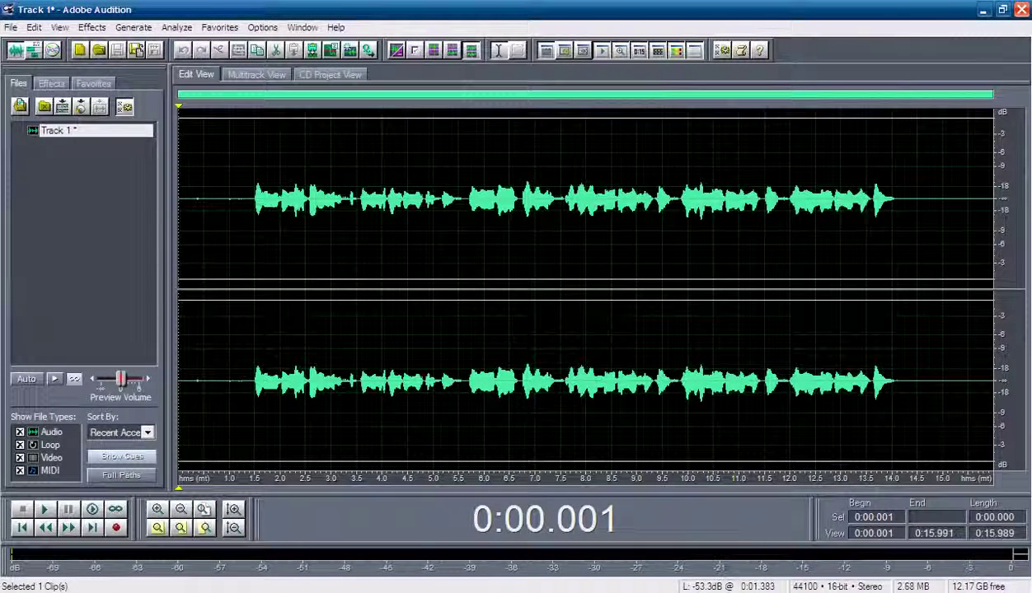
left_click_drag(248, 206, 909, 206)
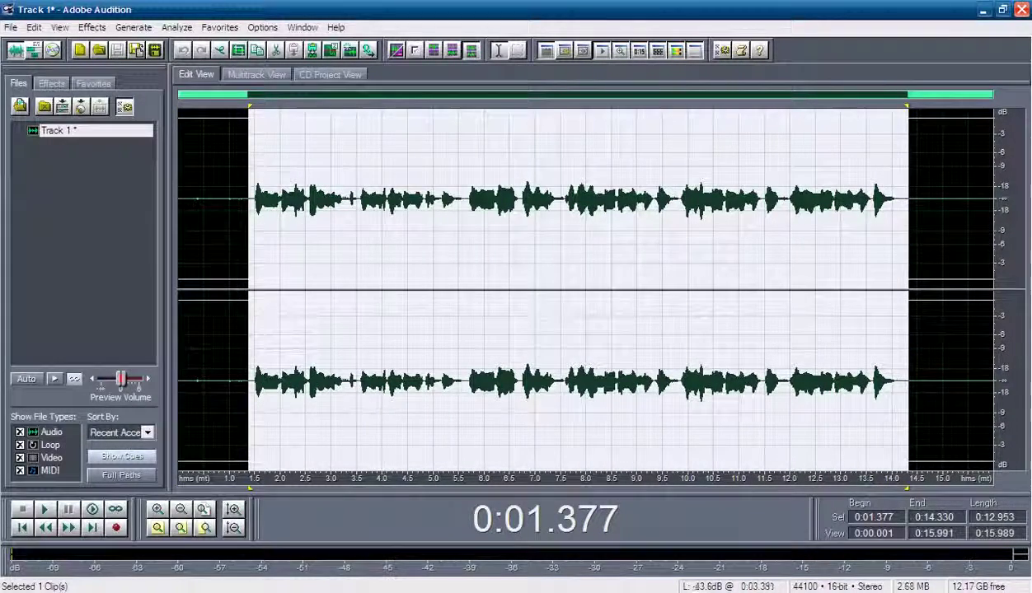
left_click(267, 206)
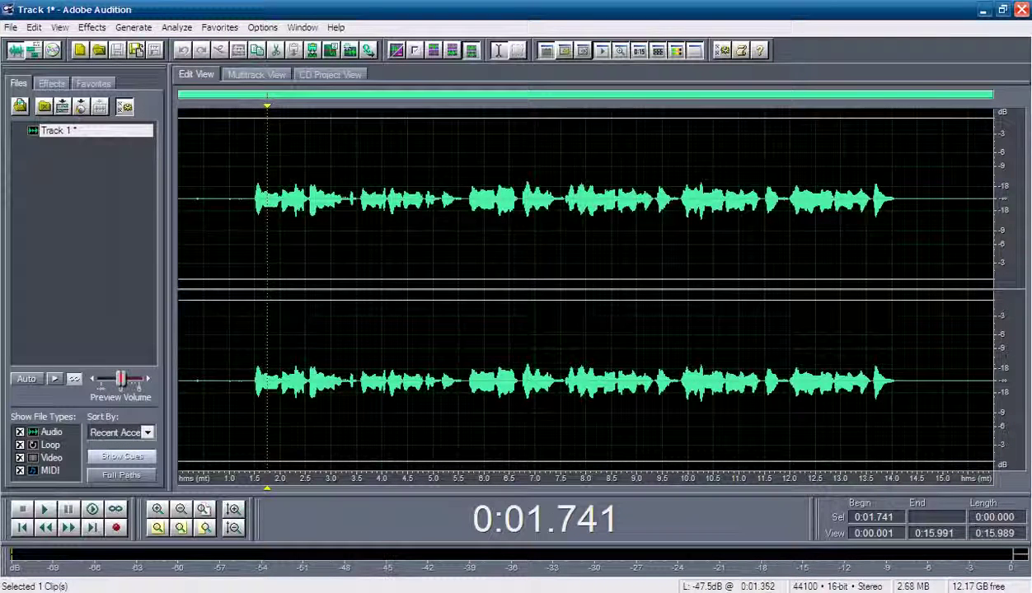
left_click(248, 206)
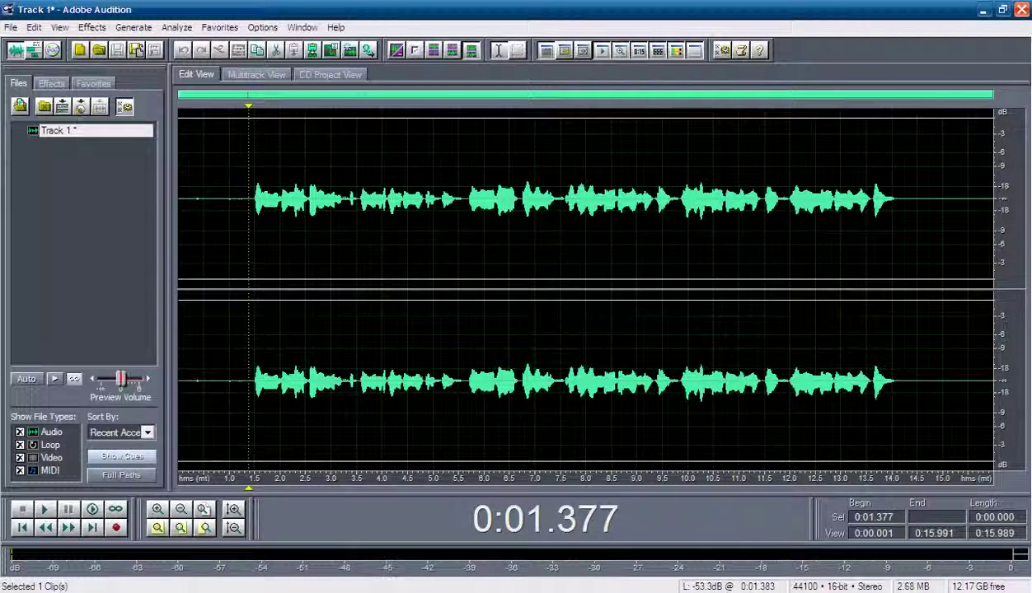
left_click_drag(248, 206, 906, 206)
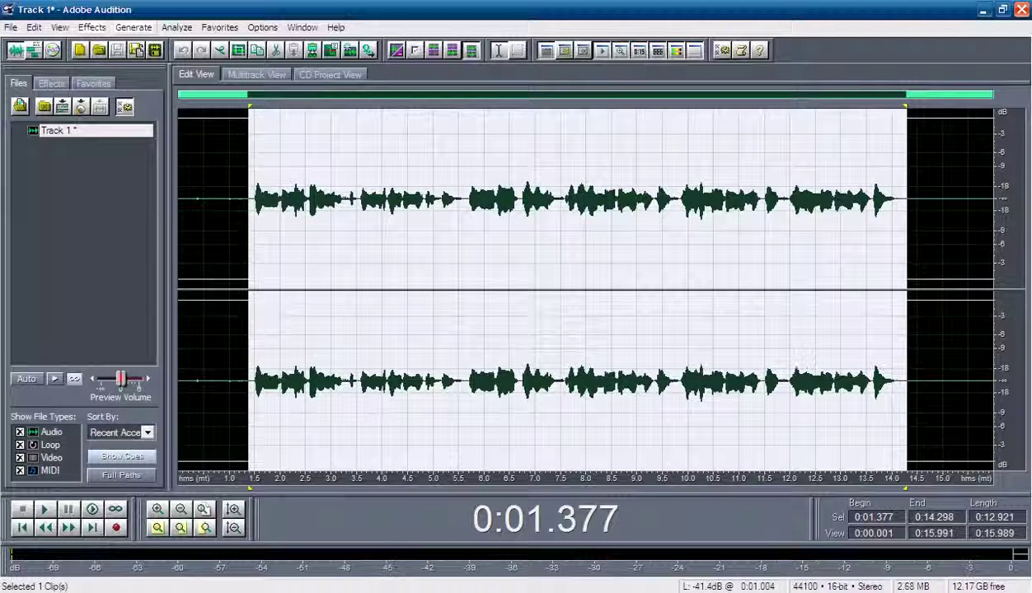
Apply the Studio Reverb delay effect to the selected passage with the Vocal Reverb (medium) preset
left_click(91, 27)
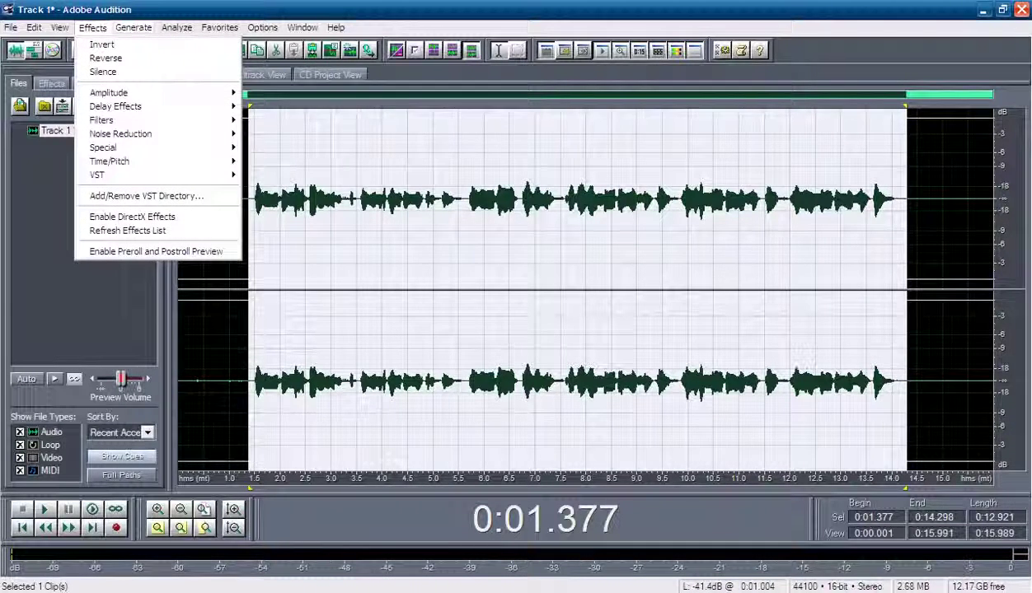
mouse_move(116, 106)
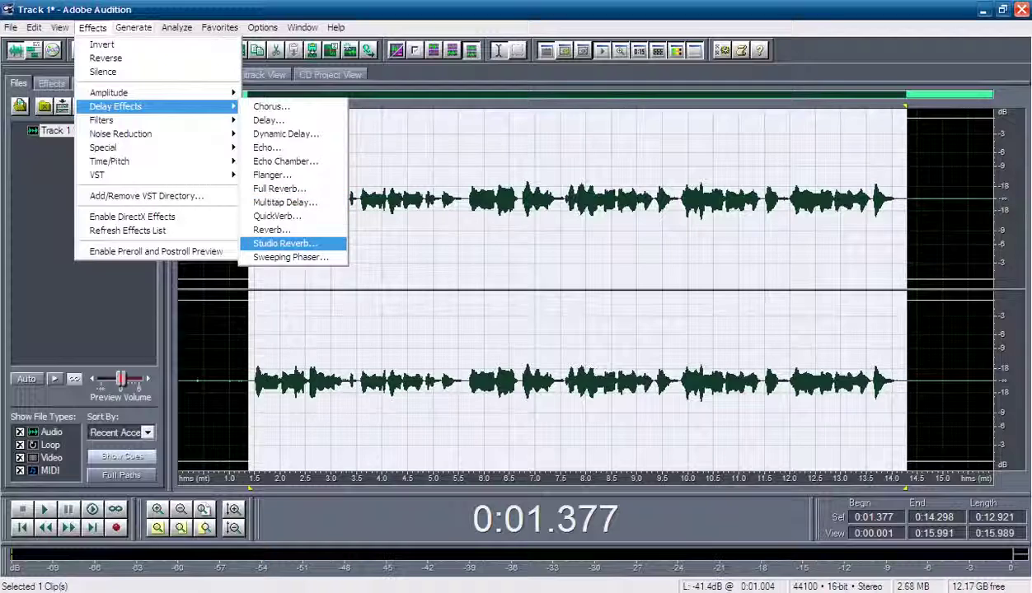
left_click(284, 243)
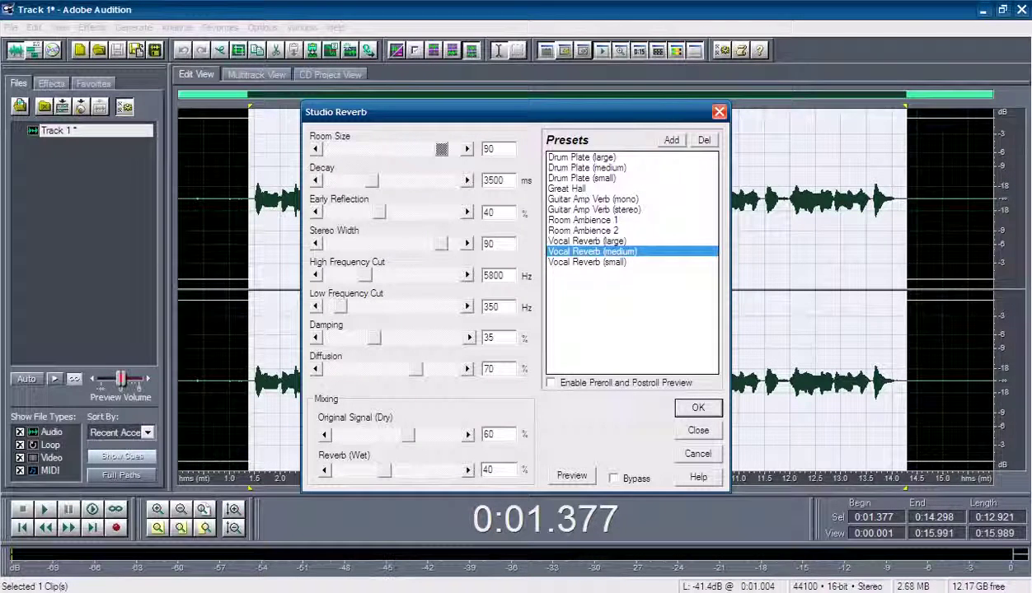
left_click(587, 241)
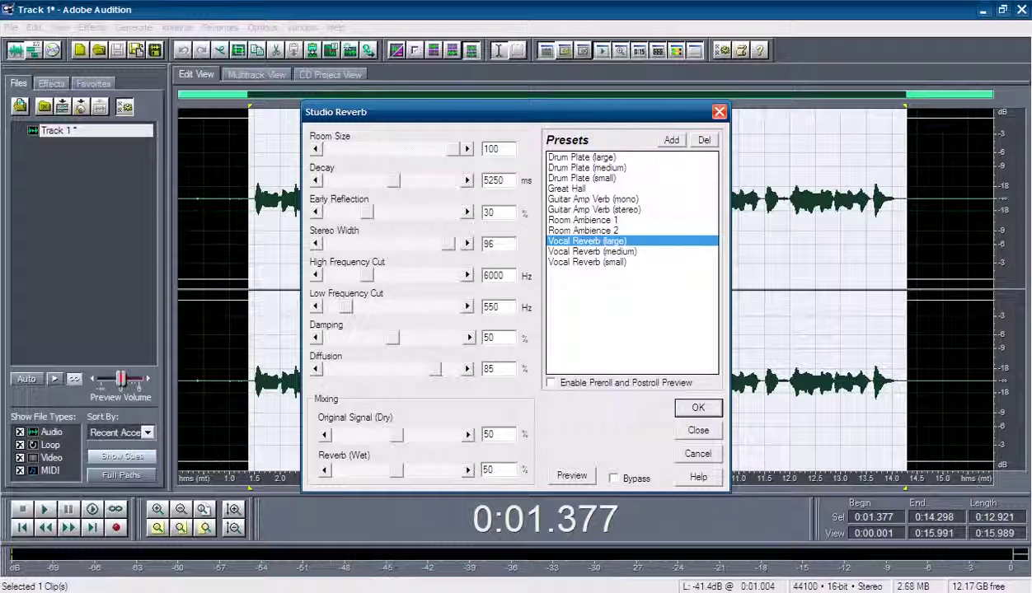
left_click(604, 251)
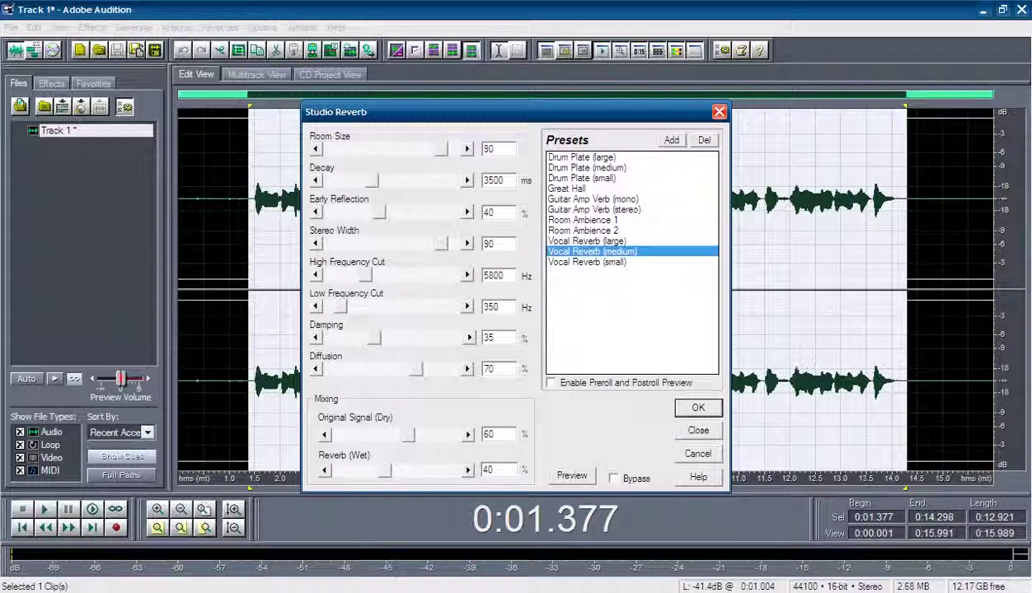
left_click(587, 263)
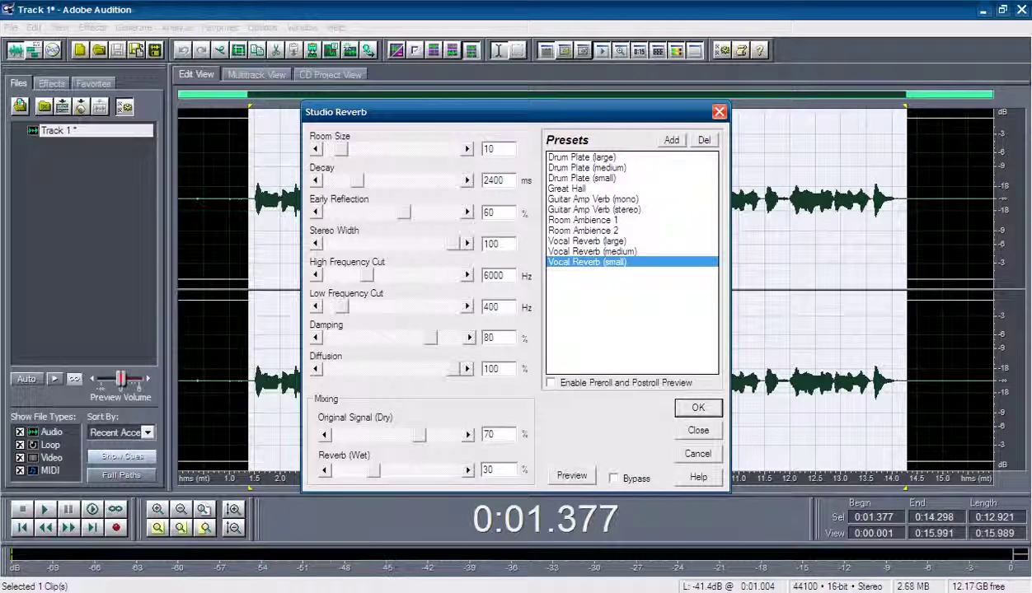
left_click(592, 252)
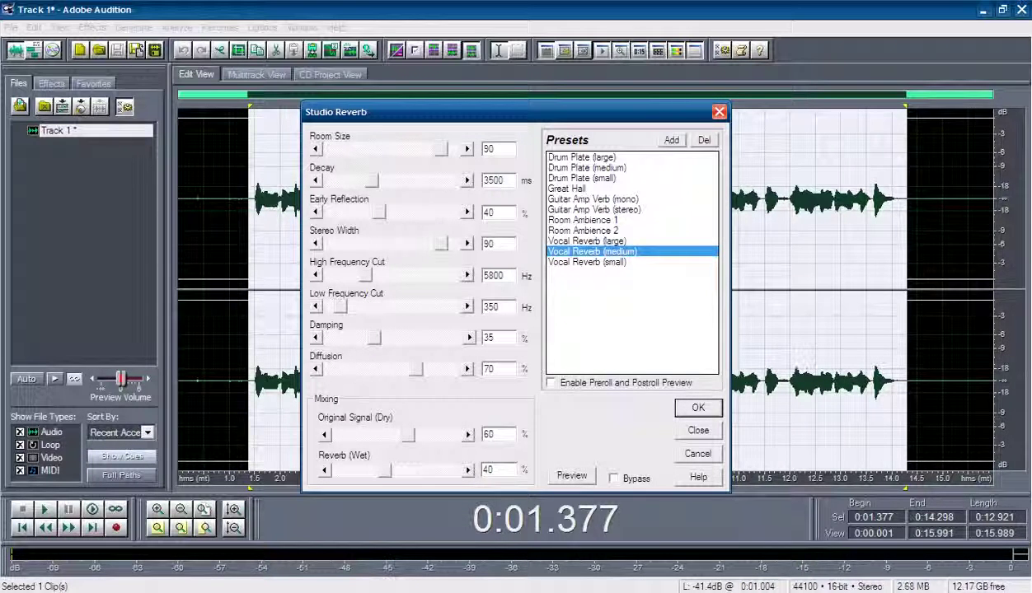
left_click(699, 408)
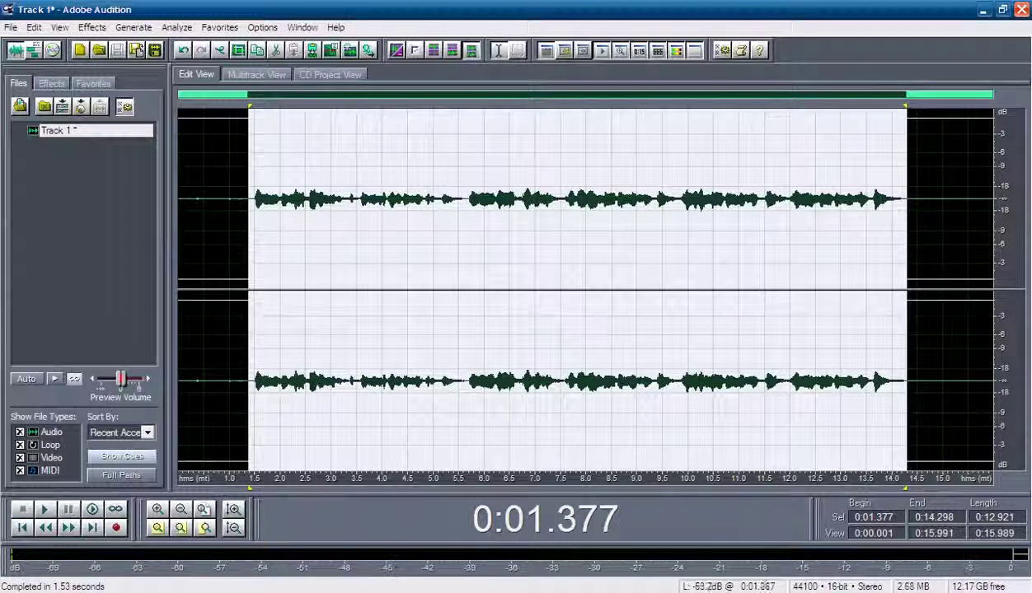
Play the processed voice from about 1.1 seconds to hear the reverb
left_click(235, 198)
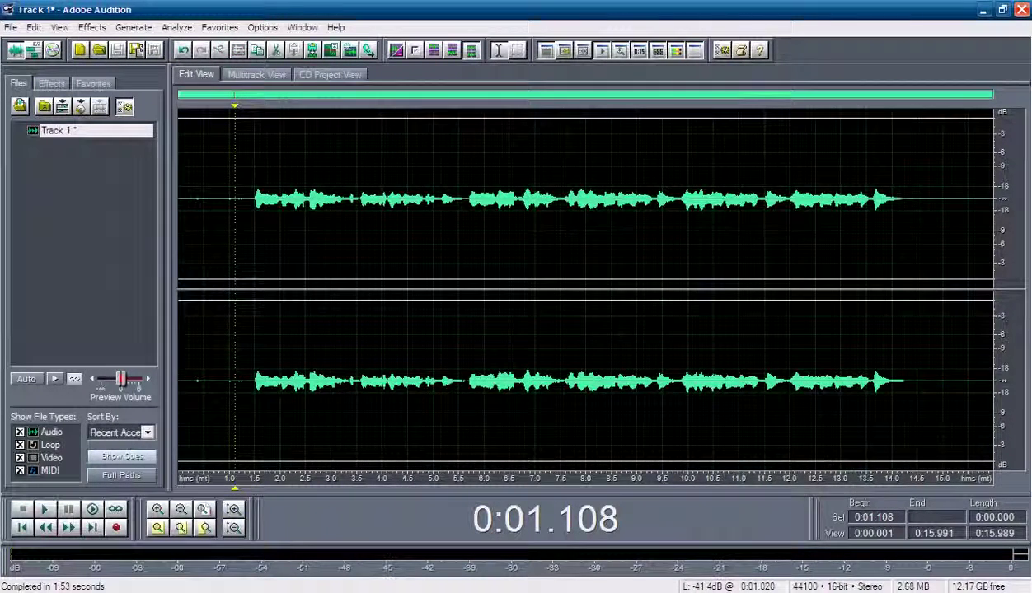
key("space")
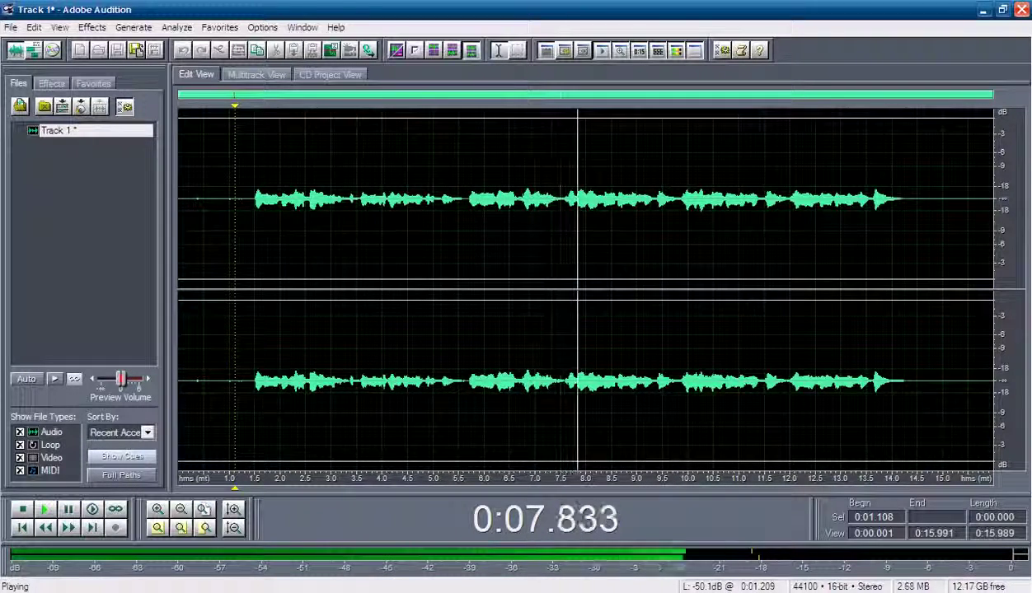
key("space")
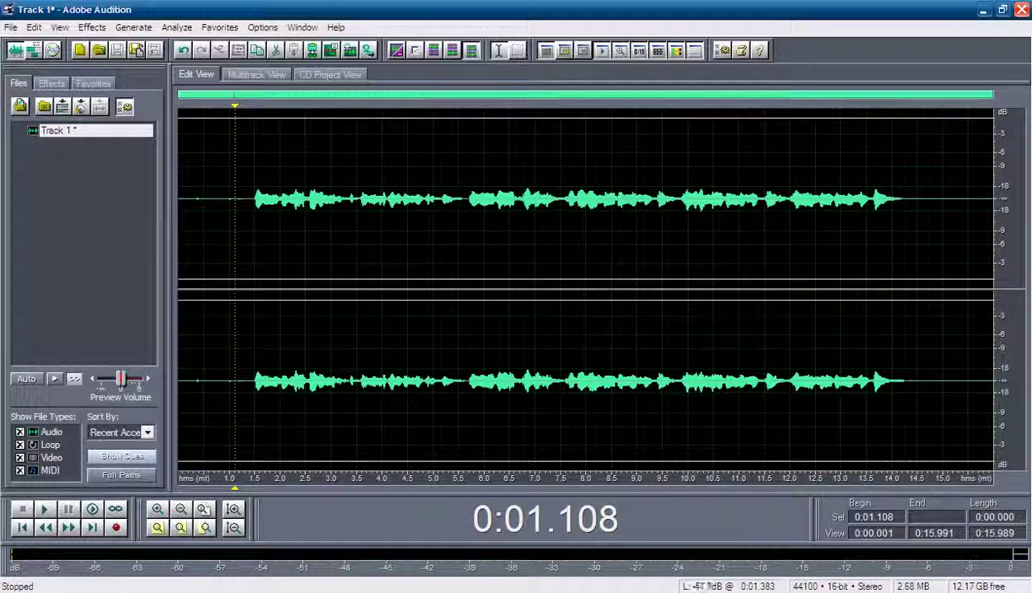
Select the voice passage from about 1.3 to 14.3 seconds and open the Amplify/Fade effect for it
left_click(247, 199)
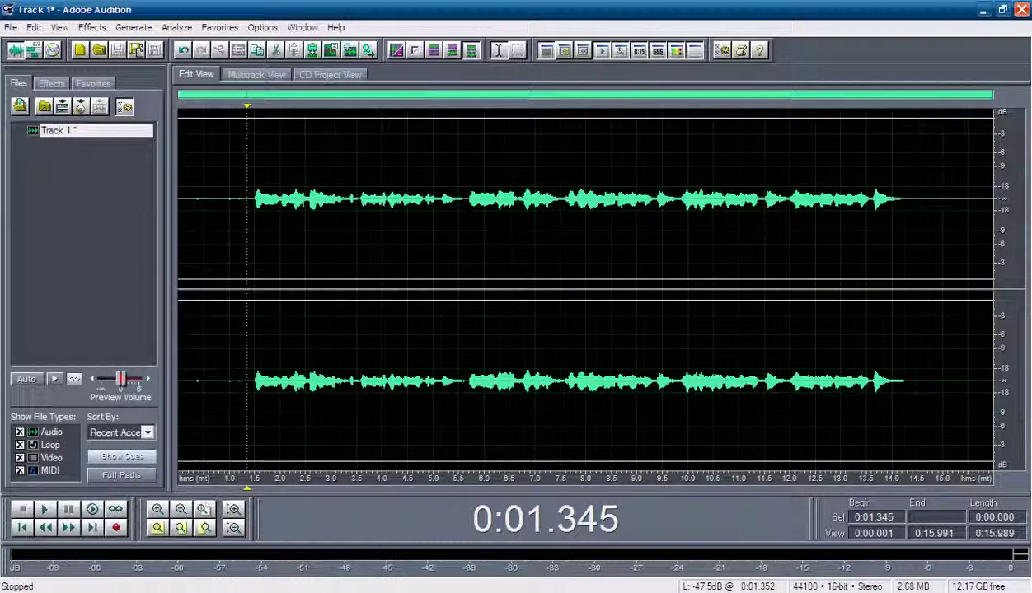
left_click_drag(248, 202, 909, 206)
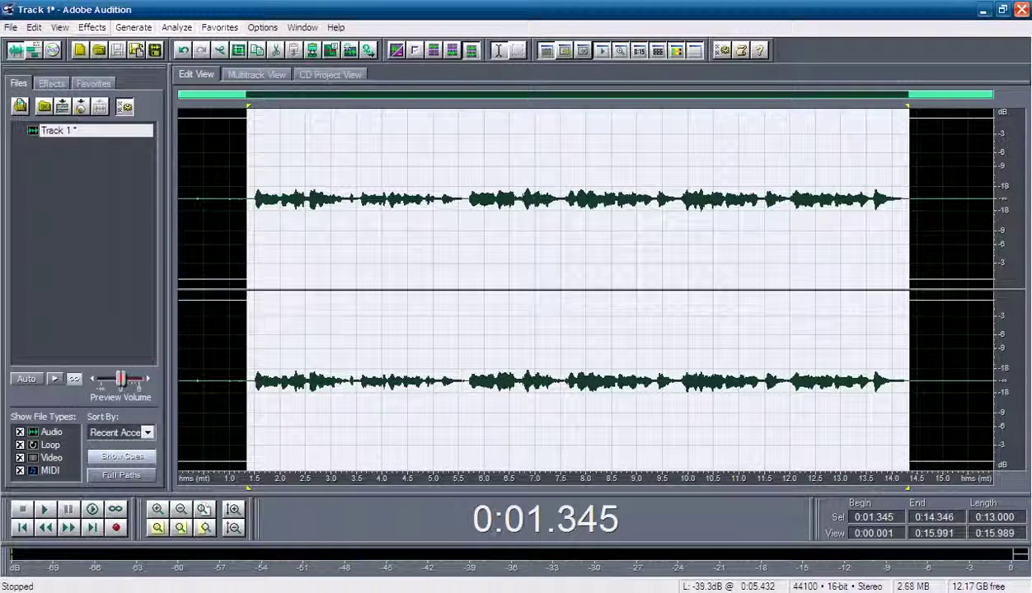
left_click(92, 27)
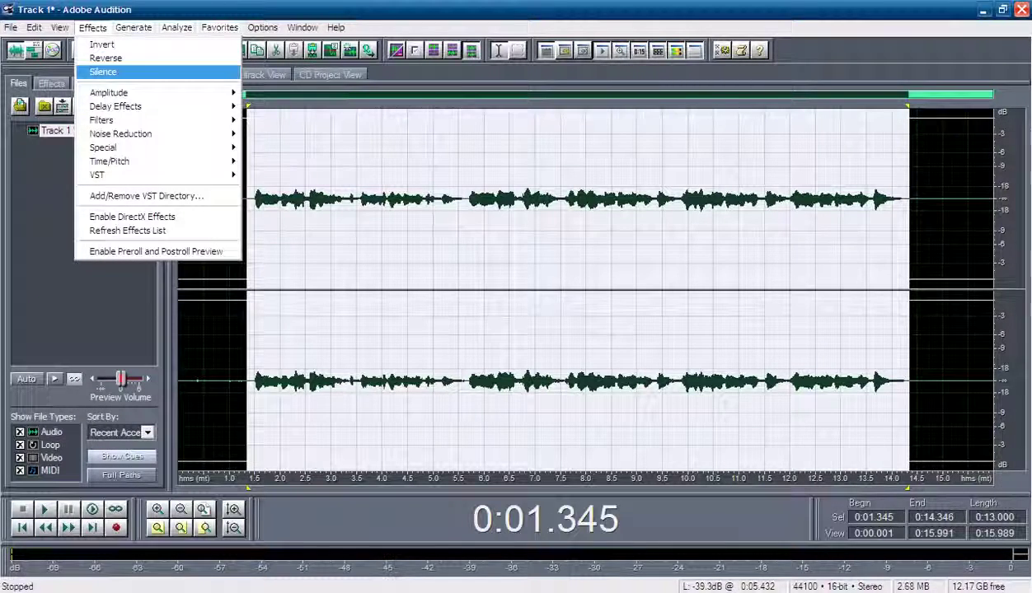
mouse_move(123, 93)
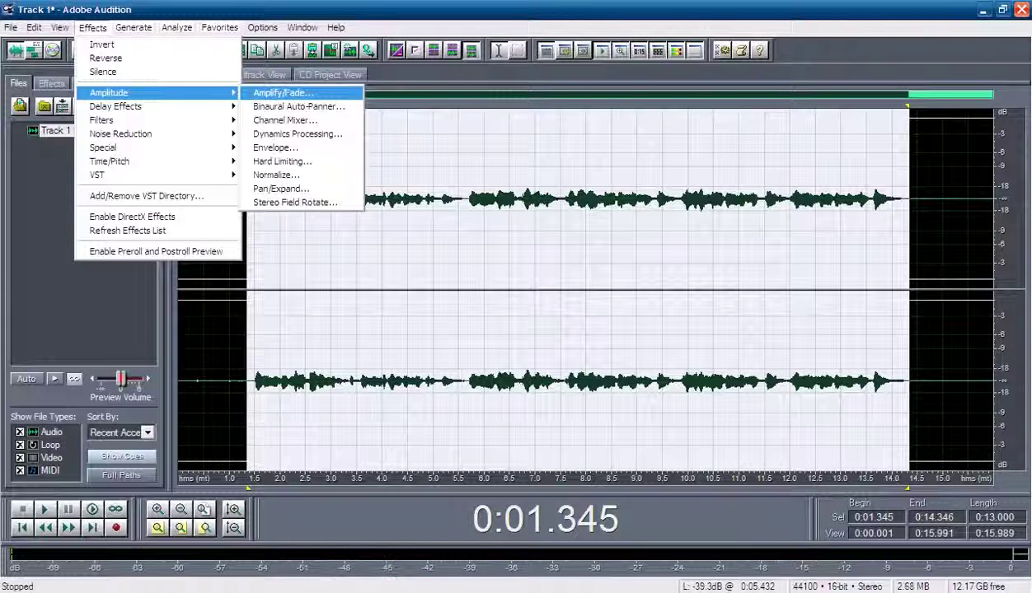
left_click(281, 92)
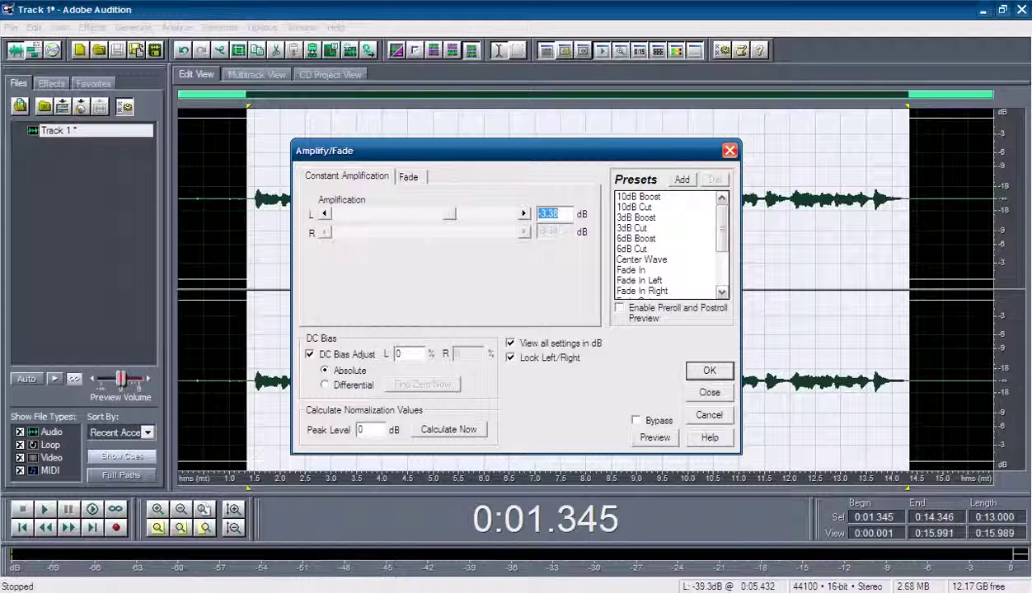
Set the constant amplification of both channels to 2.7 dB and preview the loudness
type("2.03")
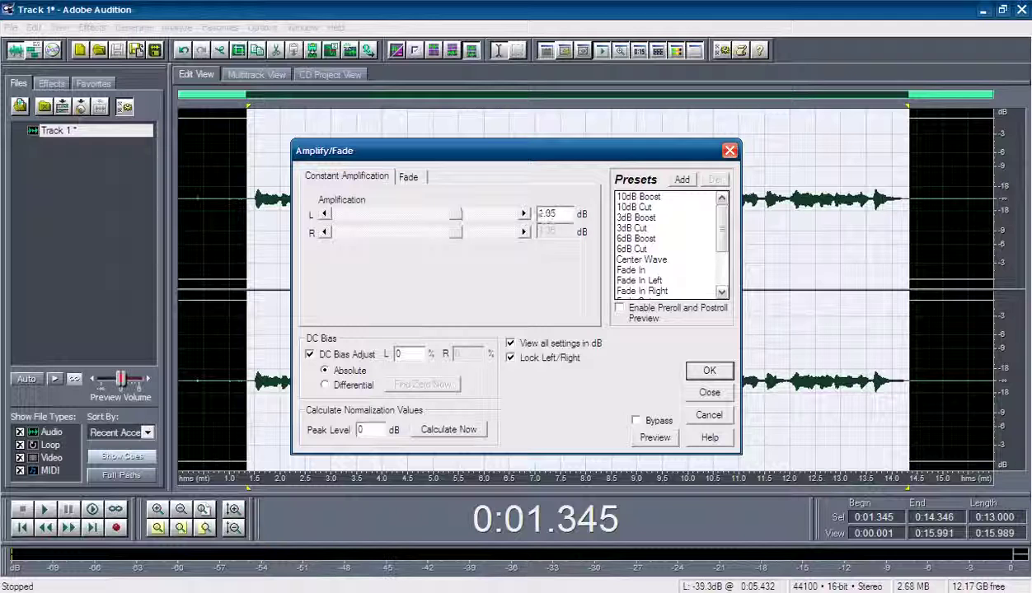
left_click(525, 213)
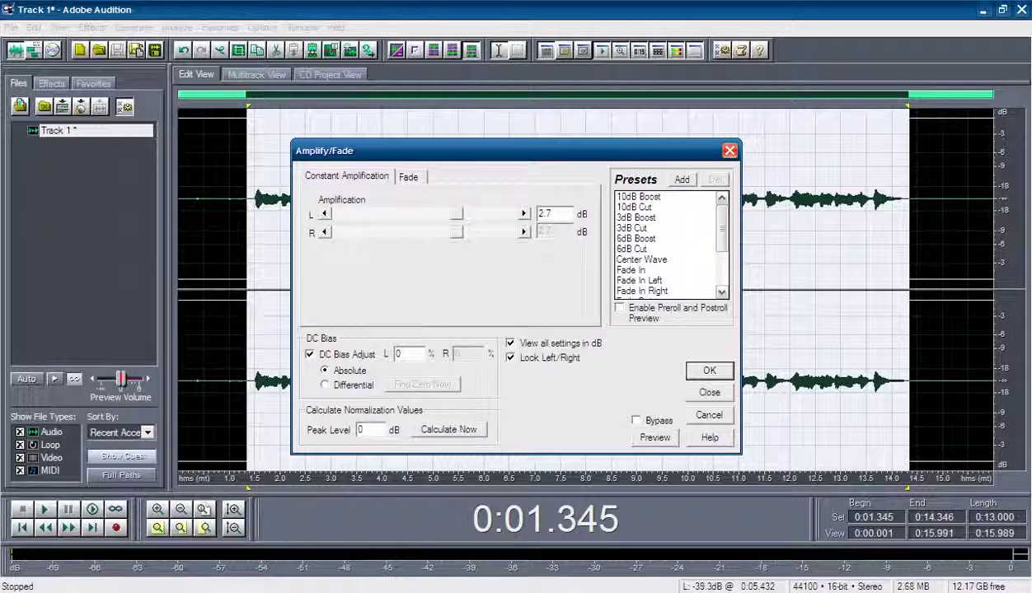
left_click(655, 437)
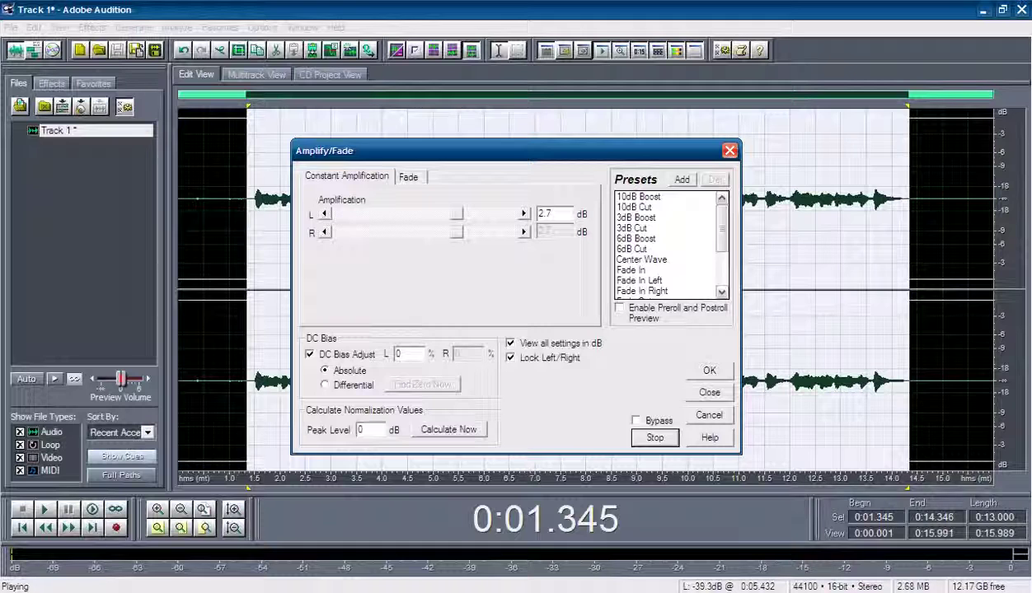
key("space")
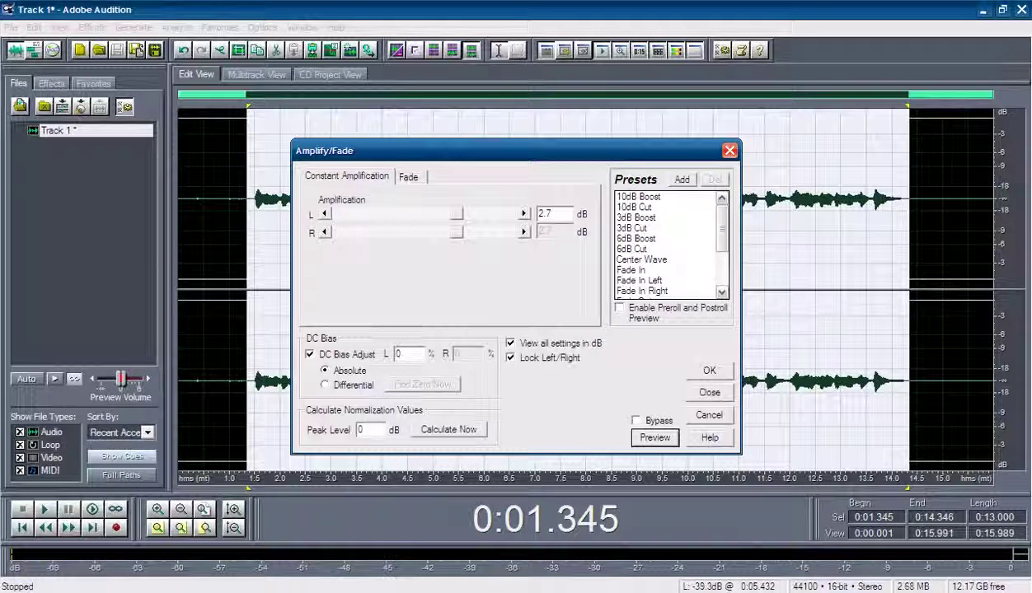
Set the constant amplification to 4.73 dB and preview the louder voice
left_click(523, 214)
left_click(523, 213)
left_click(523, 213)
left_click(523, 213)
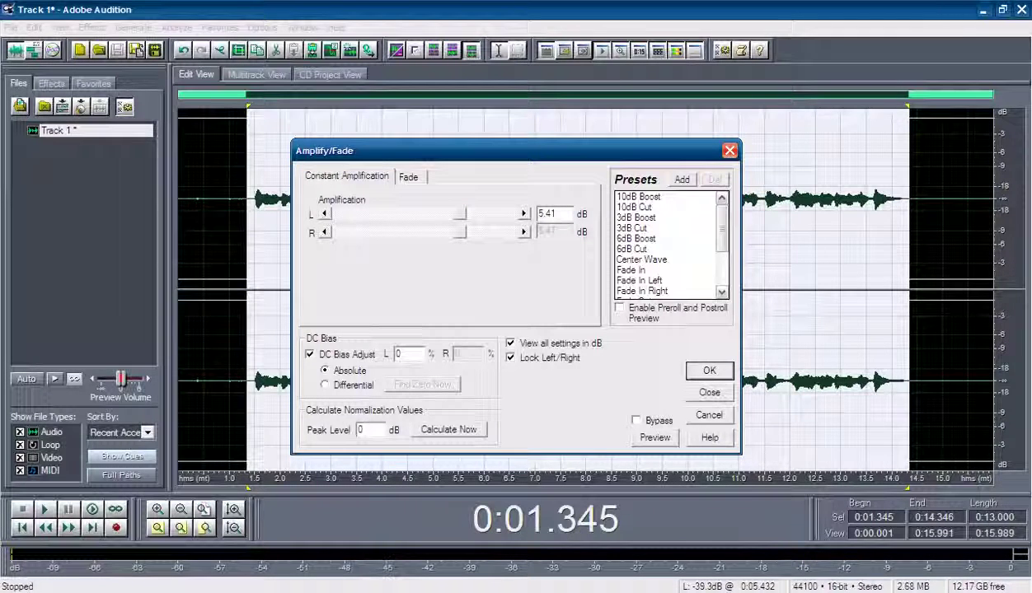
key("Right")
key("Right")
key("Right")
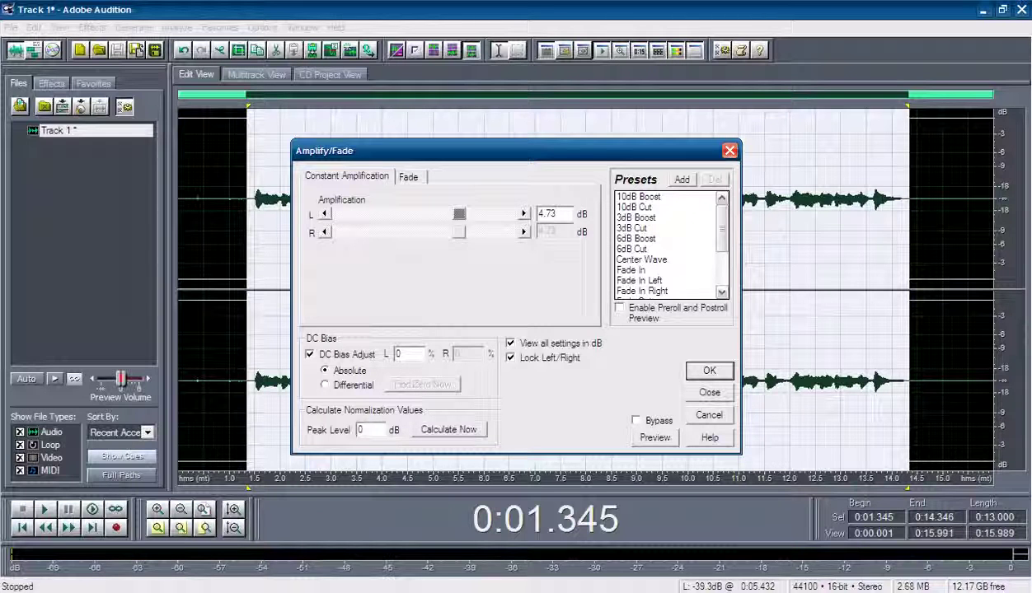
left_click(655, 438)
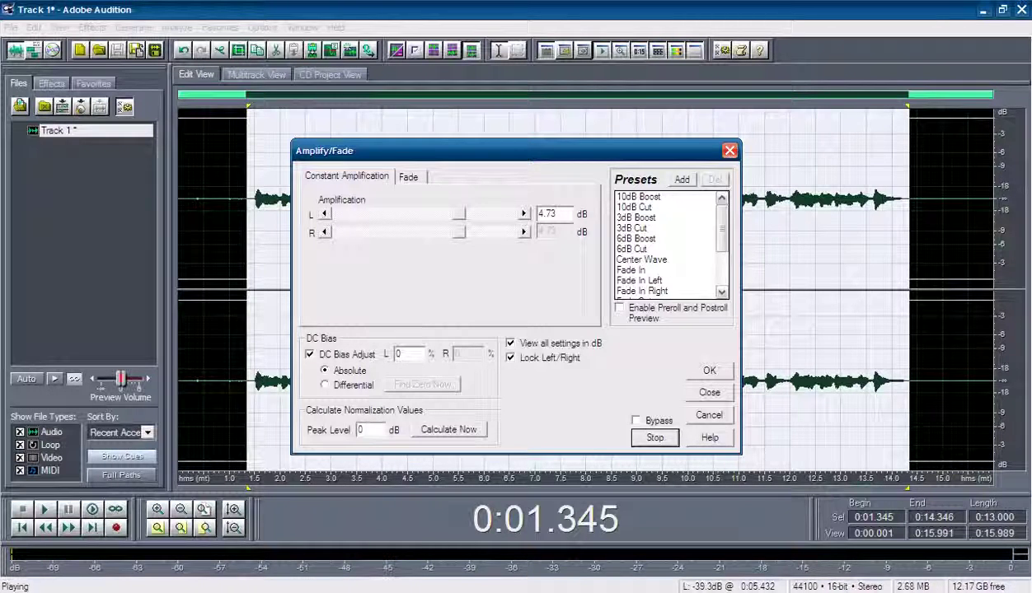
left_click(655, 437)
left_click(709, 370)
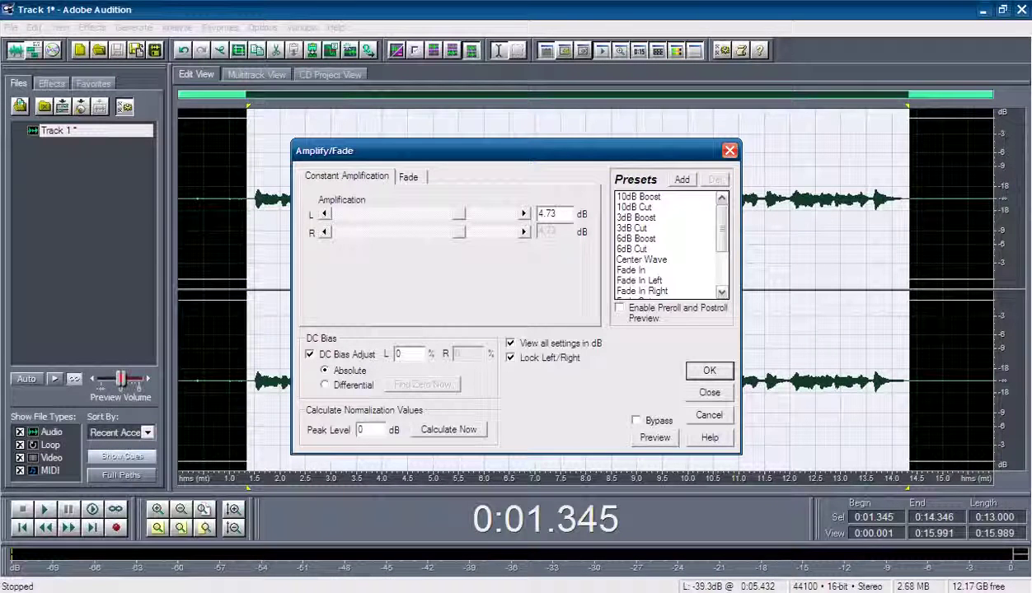
Raise the constant amplification to 6.76 dB and preview the voice
left_click(524, 214)
left_click(523, 213)
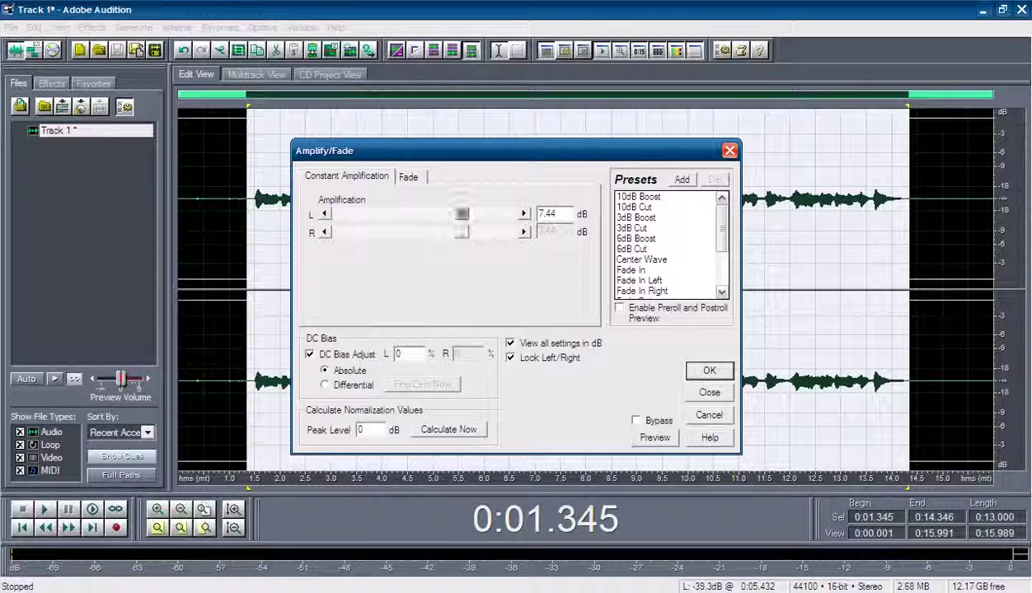
left_click_drag(459, 213, 461, 214)
left_click(655, 438)
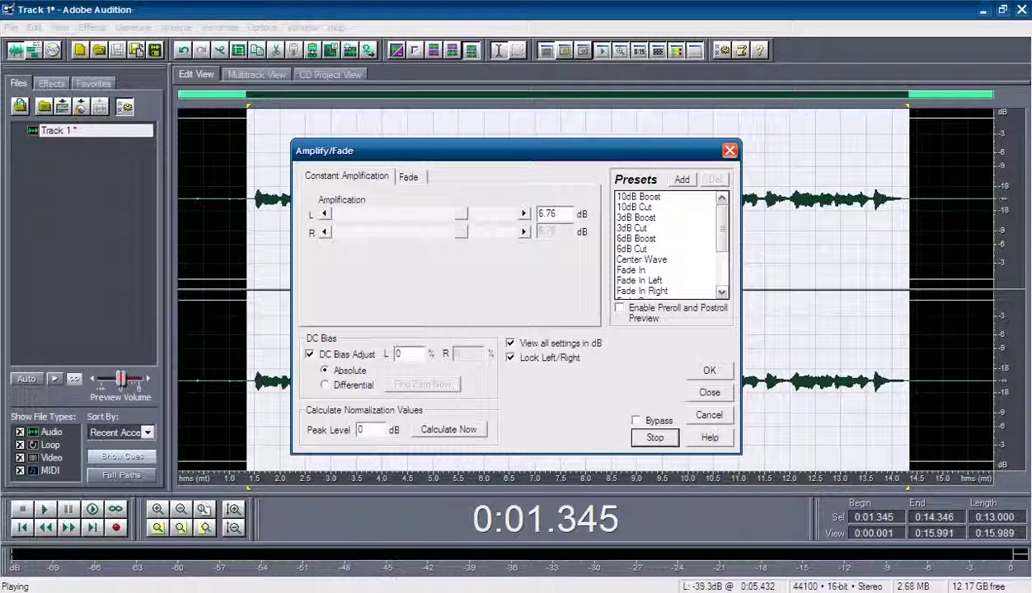
Stop the preview, apply the 6.76 dB amplification to the voice passage, and clear the selection
key("space")
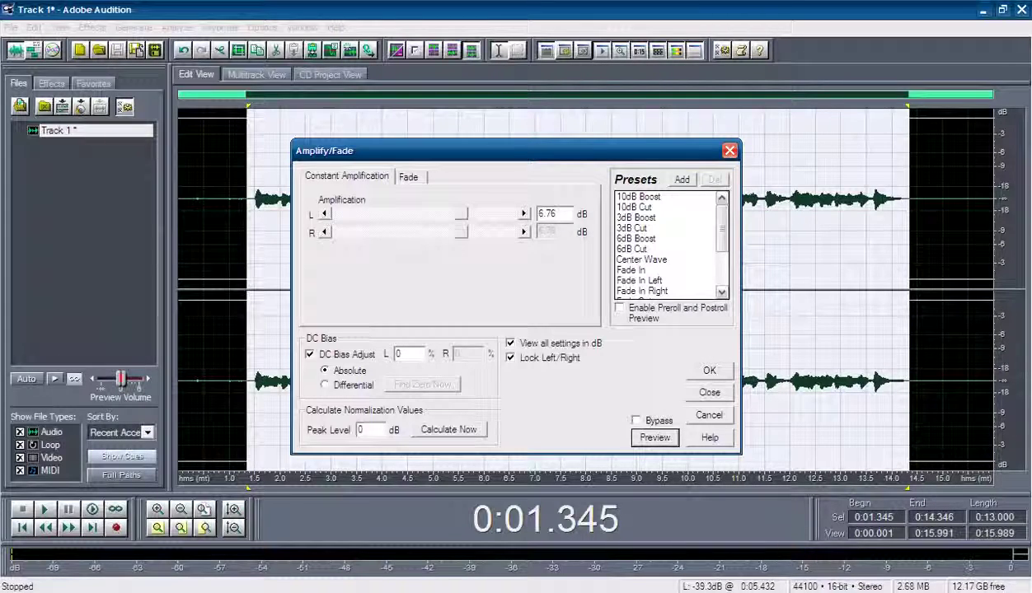
left_click(709, 370)
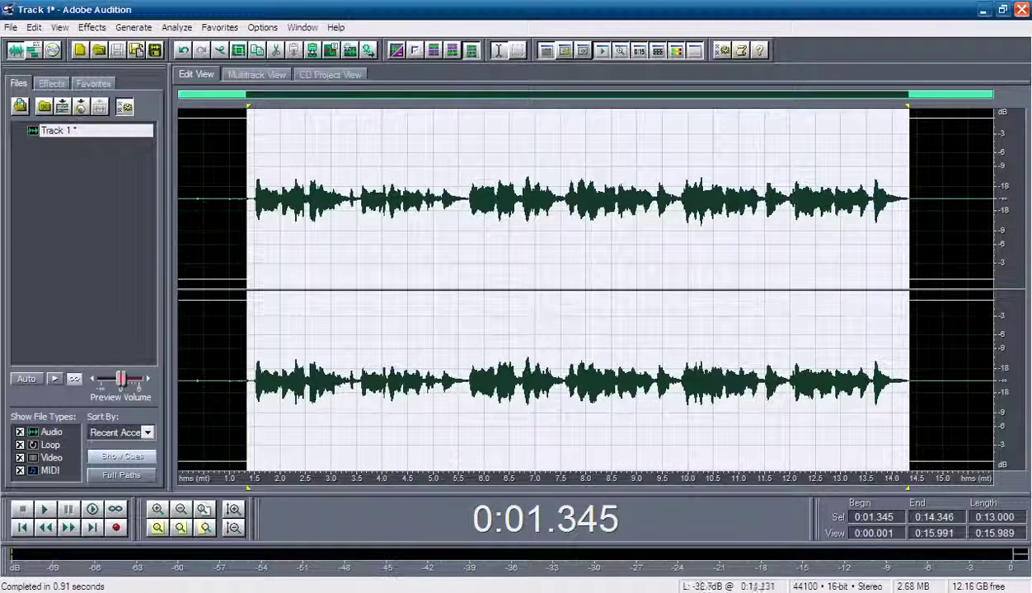
left_click(280, 197)
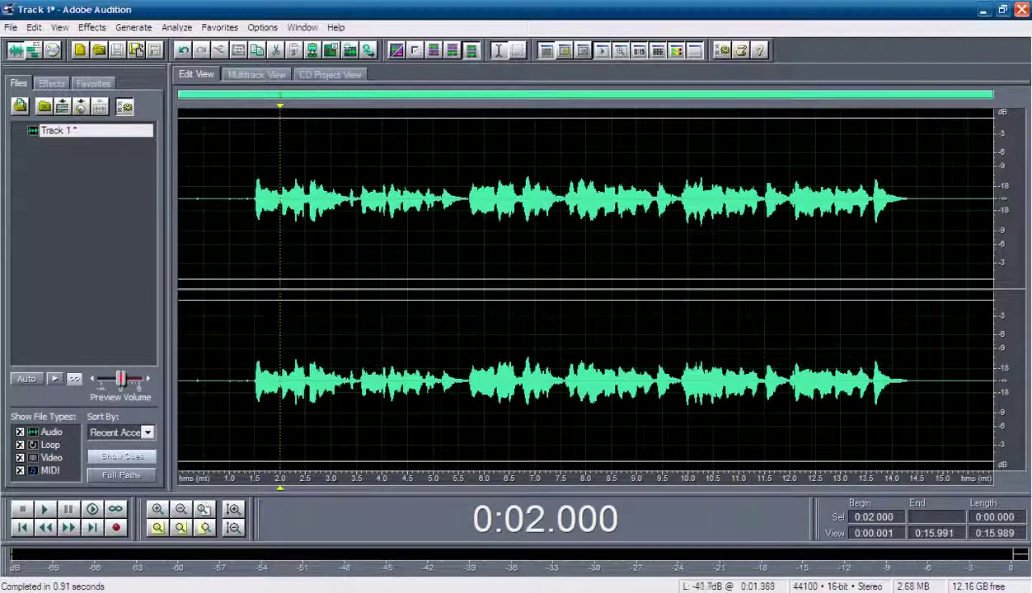
left_click_drag(248, 197, 908, 379)
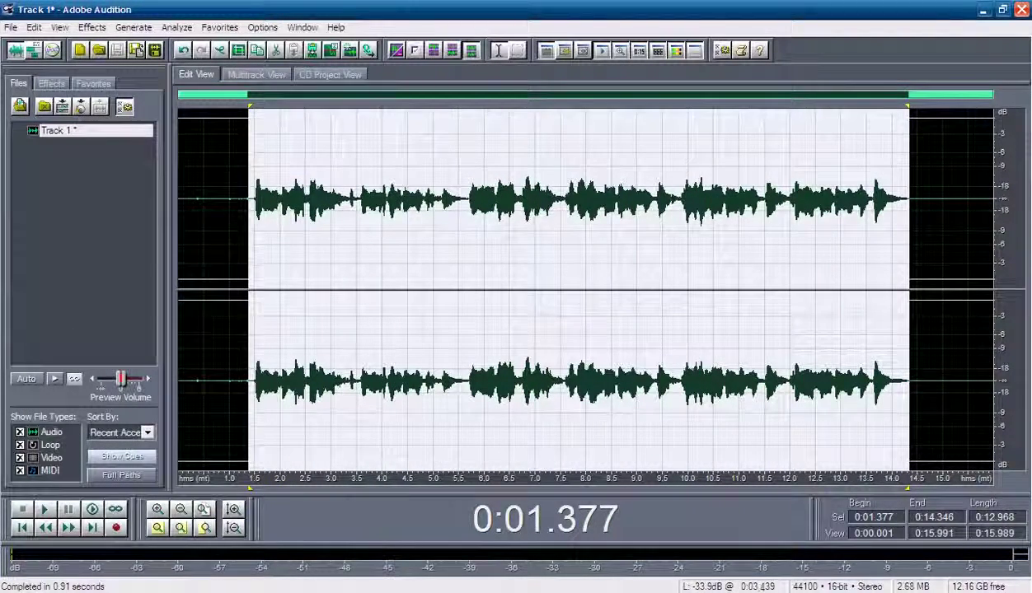
left_click(311, 197)
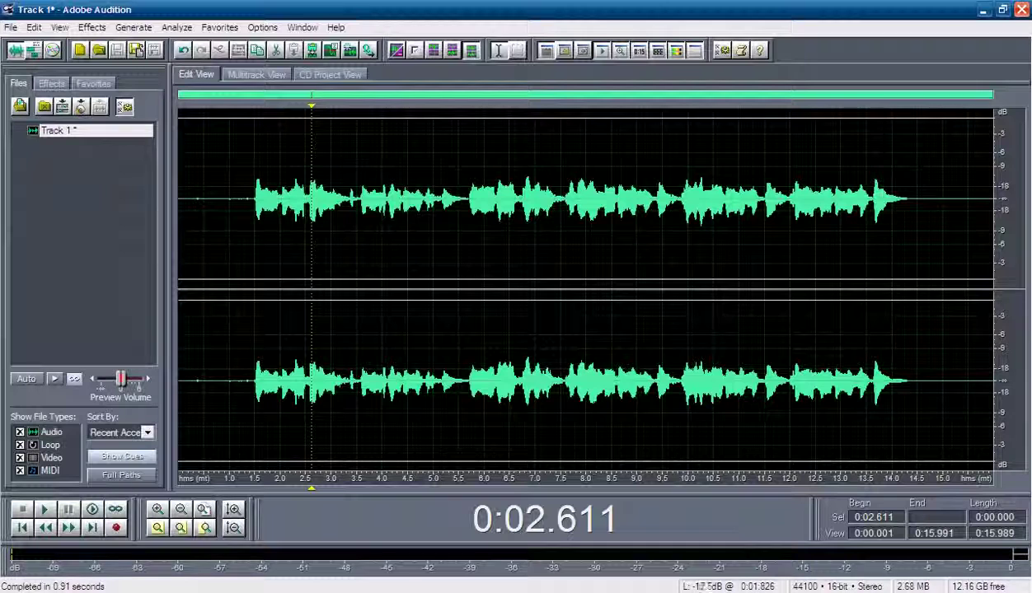
left_click(239, 198)
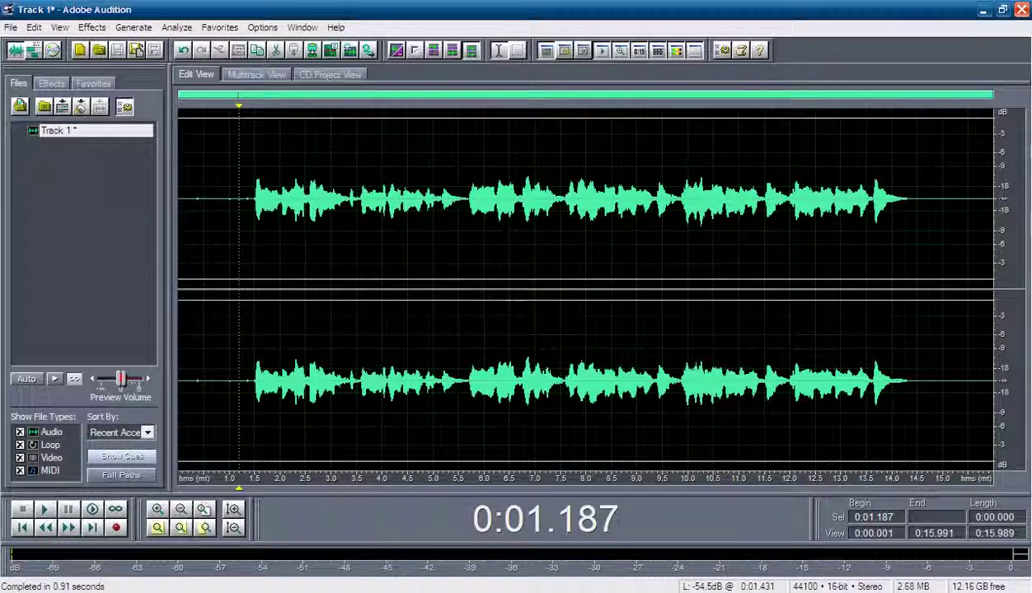
Select the voice passage from about 1.4 to 14.7 seconds and amplify both channels by 16.23 dB
left_click_drag(249, 247, 926, 301)
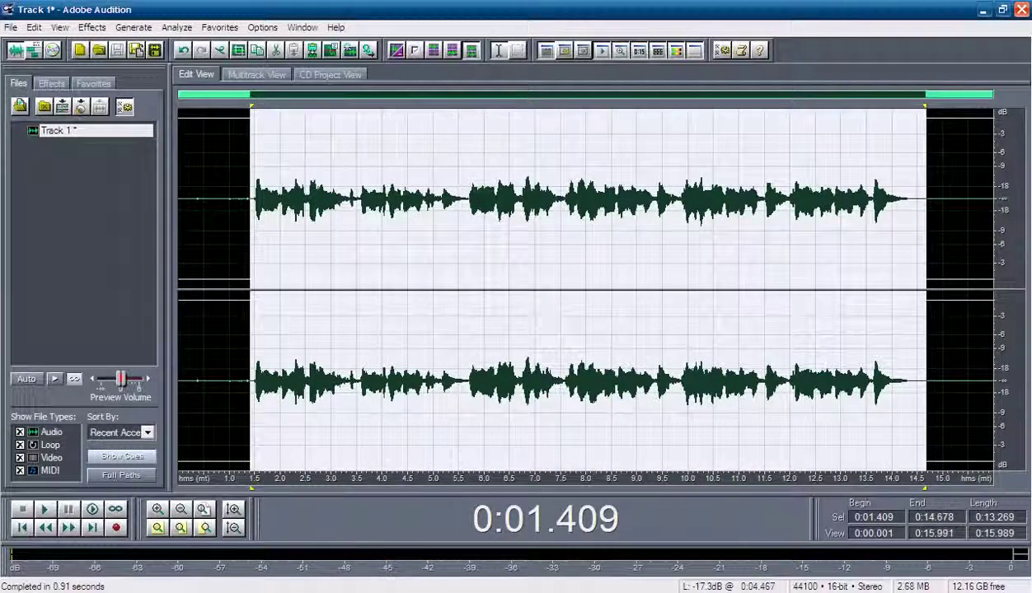
left_click(93, 27)
mouse_move(124, 93)
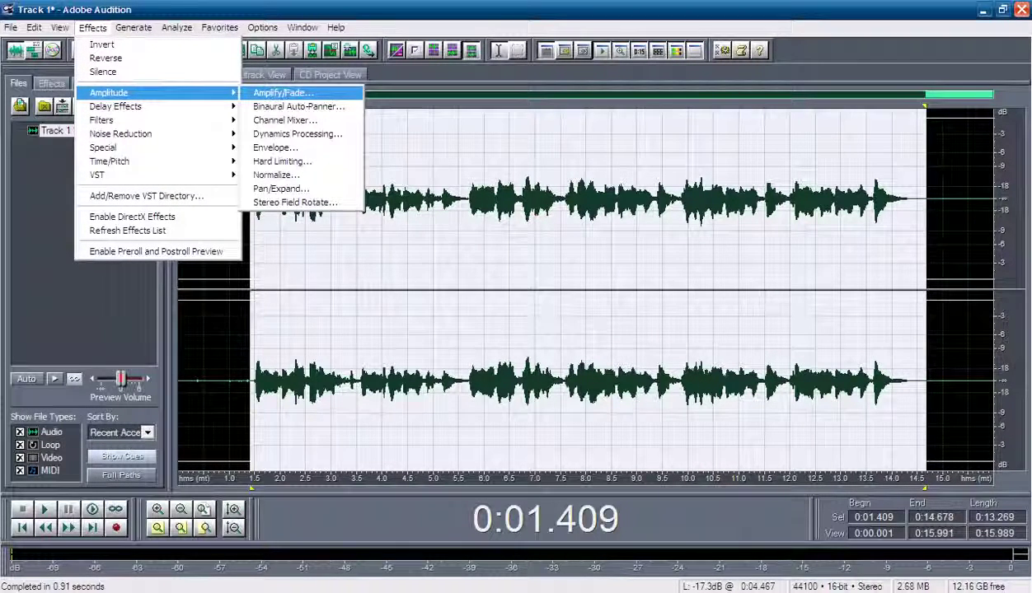
left_click(282, 93)
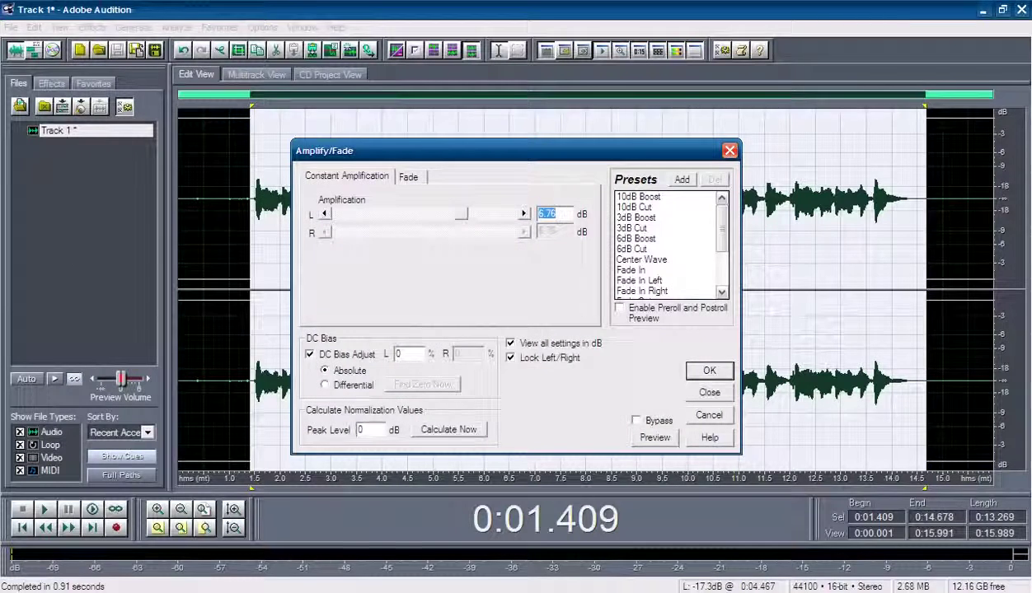
type("13.69")
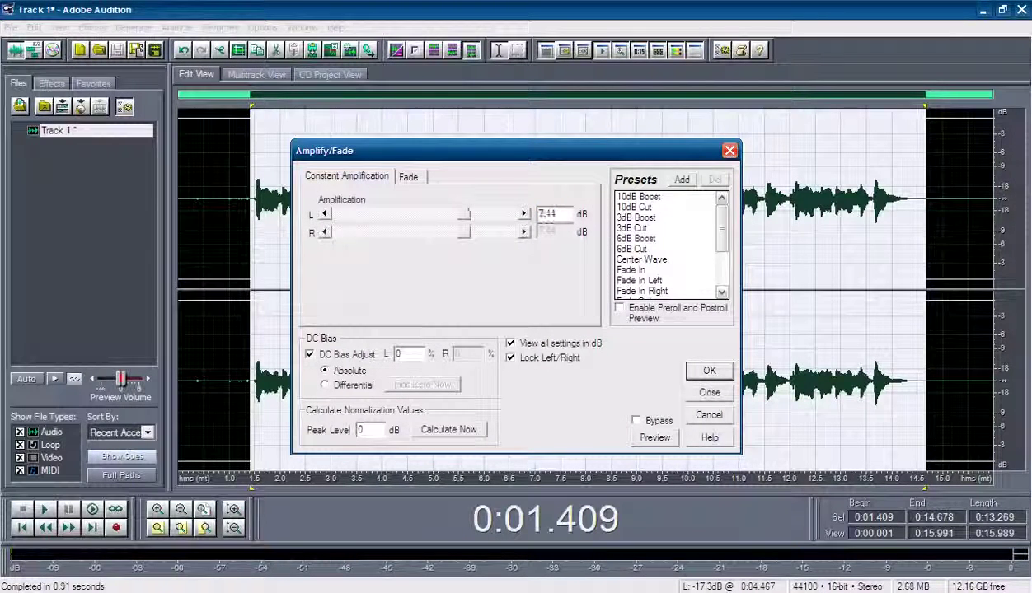
left_click_drag(468, 214, 473, 214)
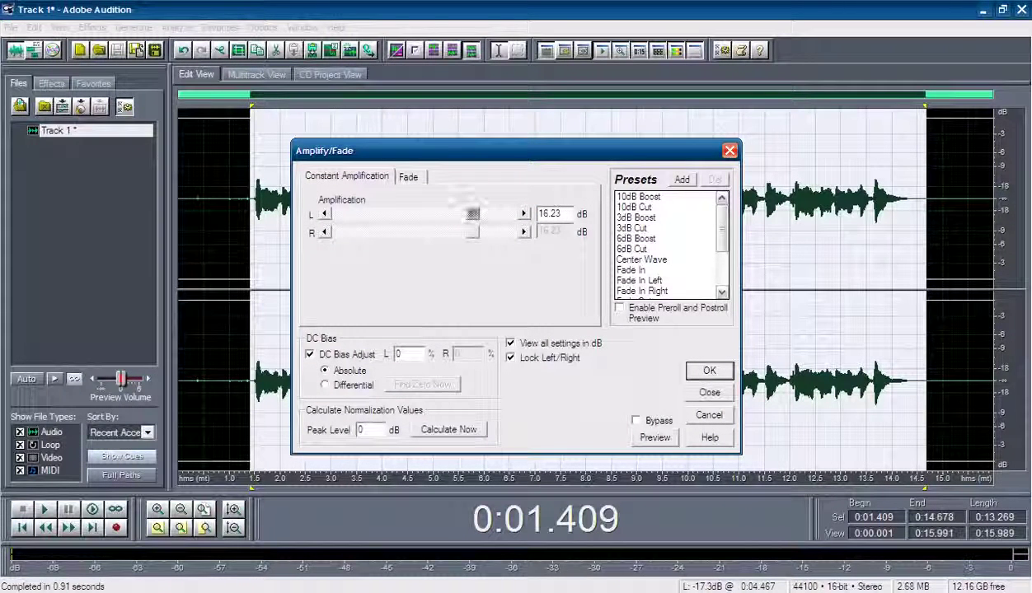
left_click(701, 369)
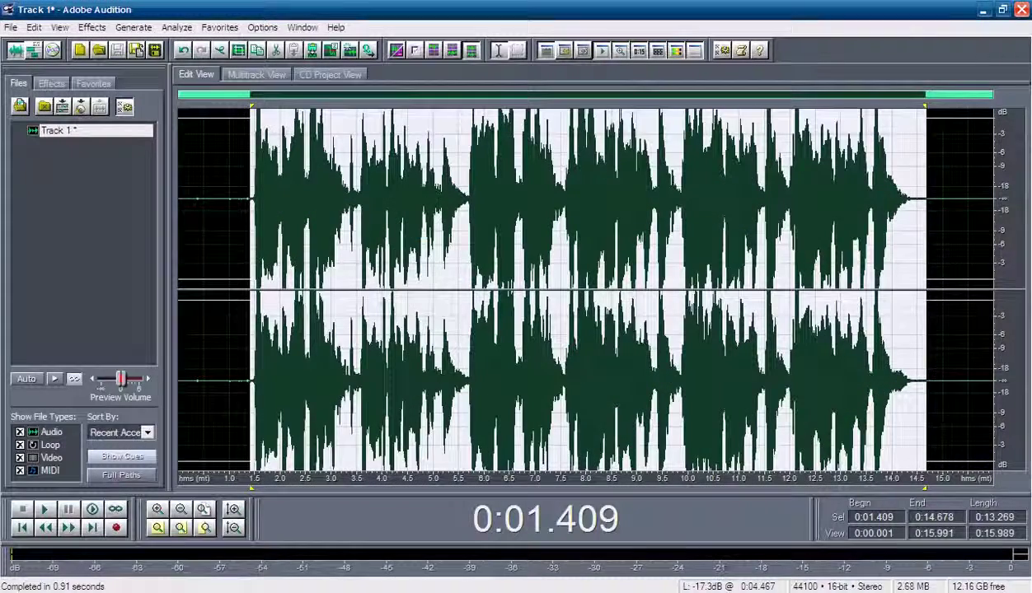
left_click(329, 263)
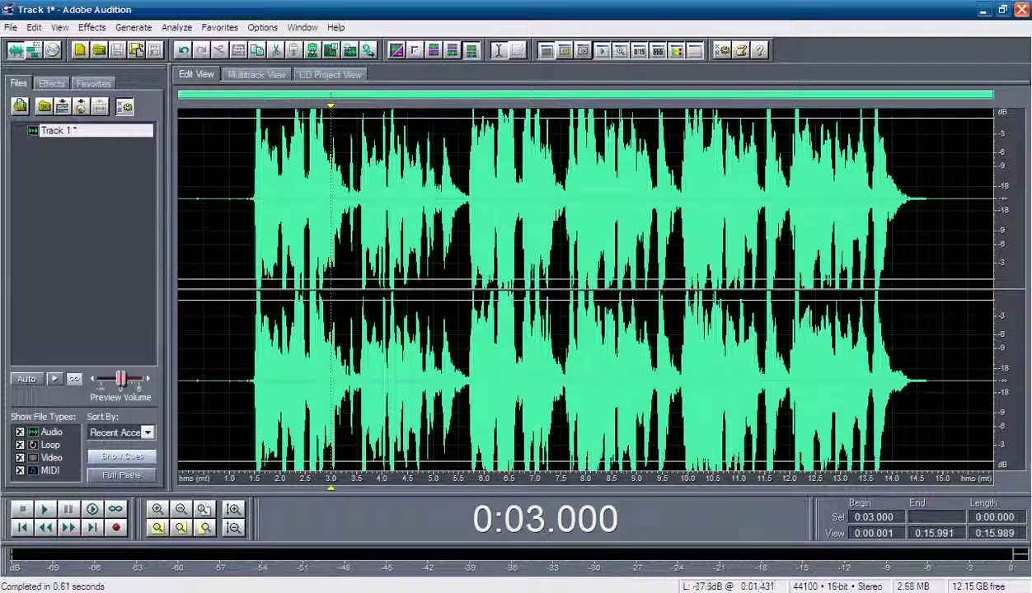
left_click(247, 198)
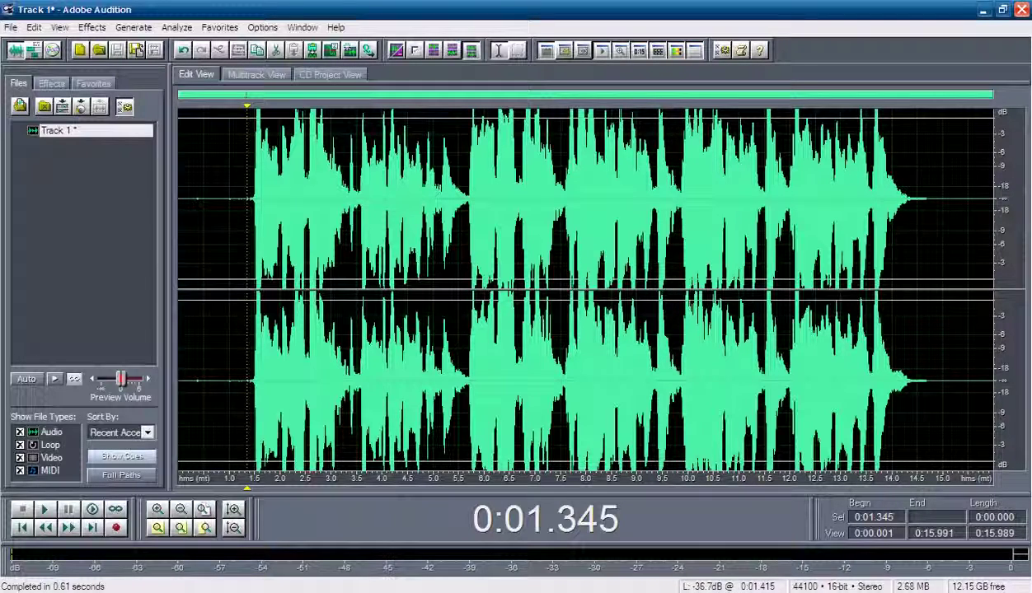
Select the voice passage from about 1.4 to 14.6 seconds and lower its amplification by 3.38 dB
left_click_drag(250, 206, 922, 379)
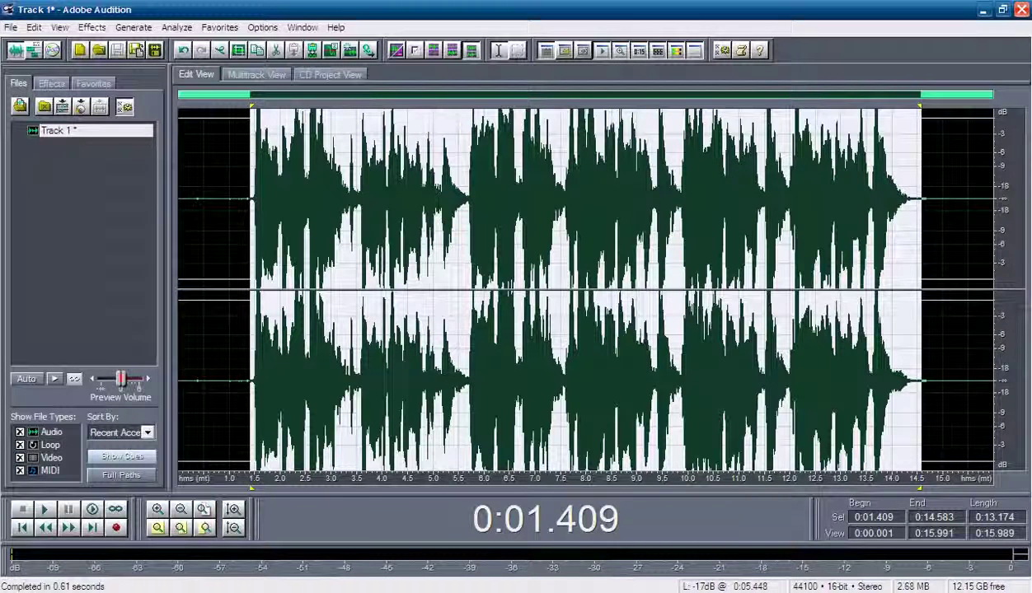
left_click(92, 27)
mouse_move(164, 92)
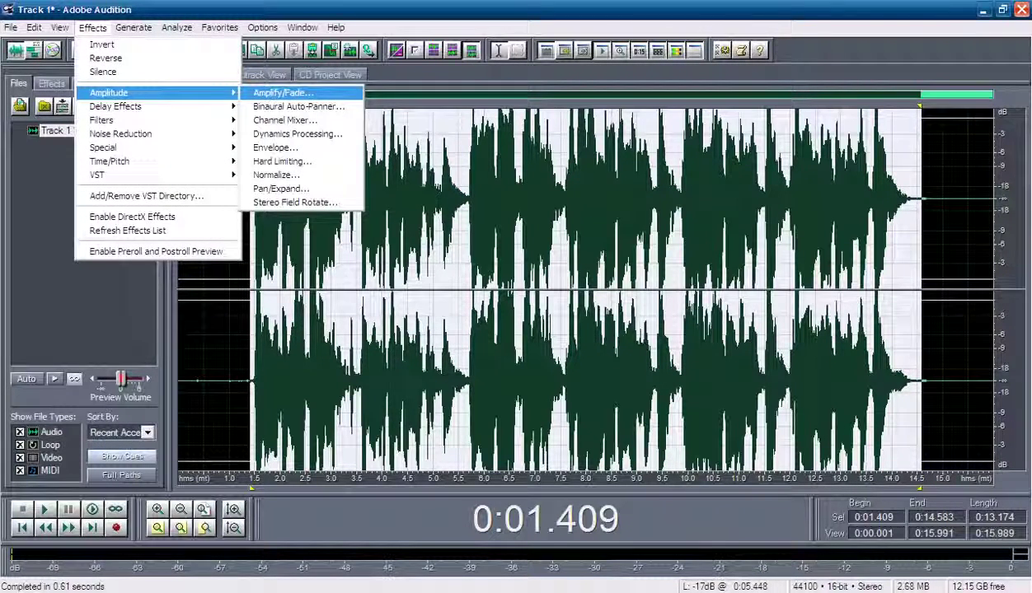
left_click(272, 92)
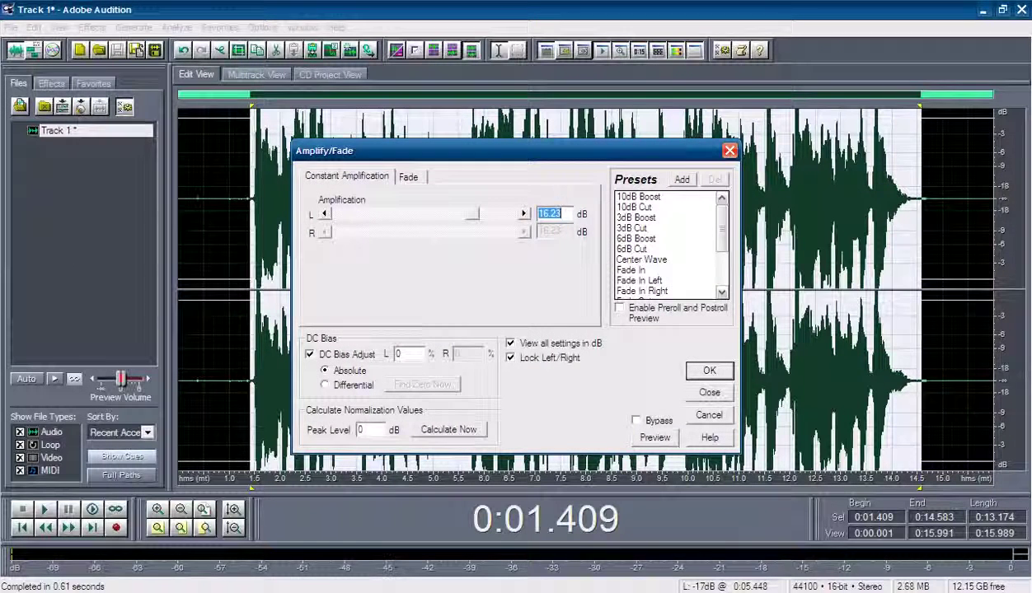
type("8.11")
left_click_drag(464, 213, 452, 214)
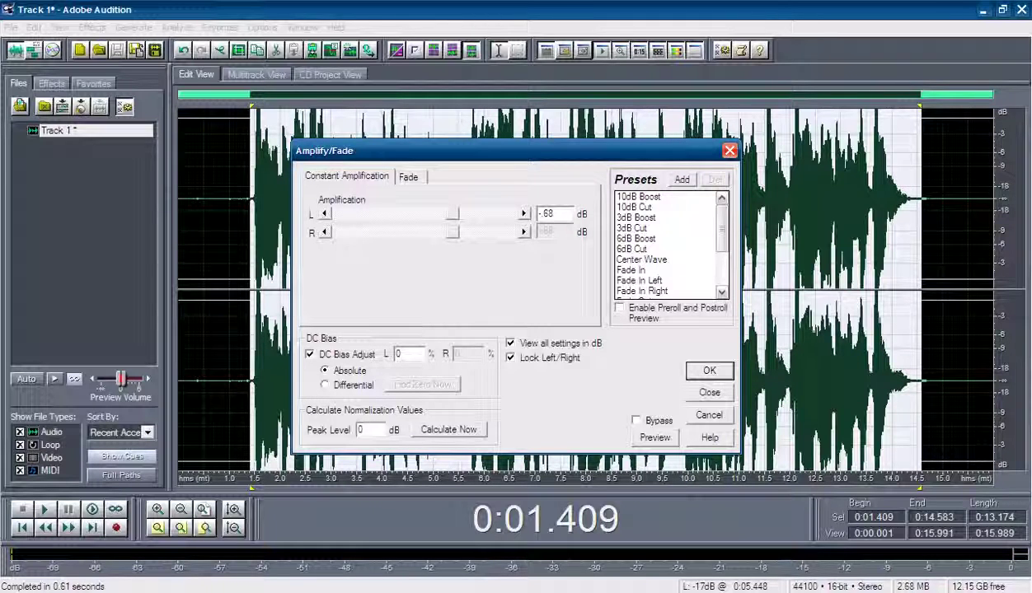
left_click_drag(452, 213, 450, 214)
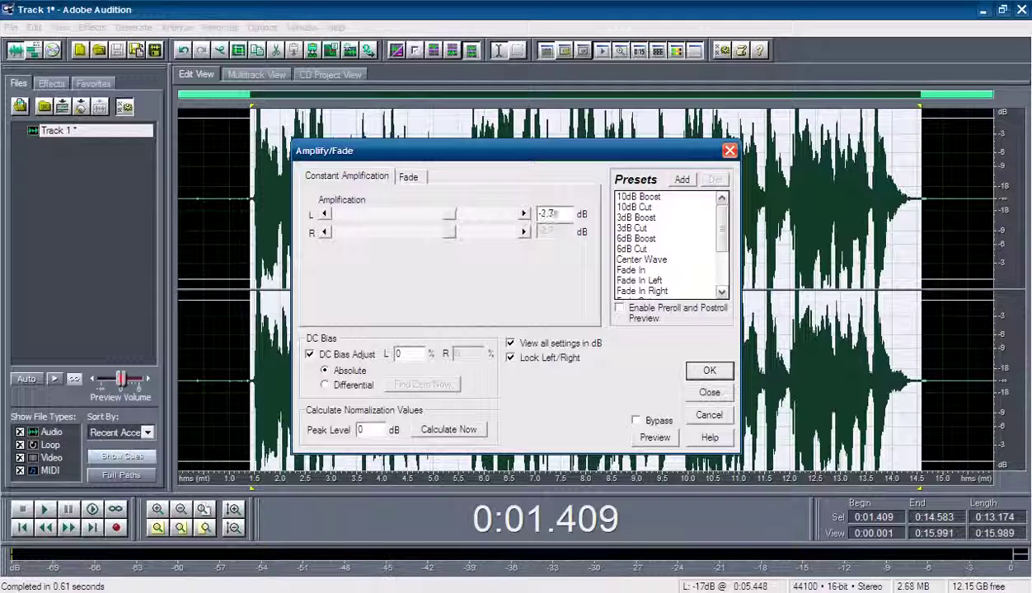
key("Left")
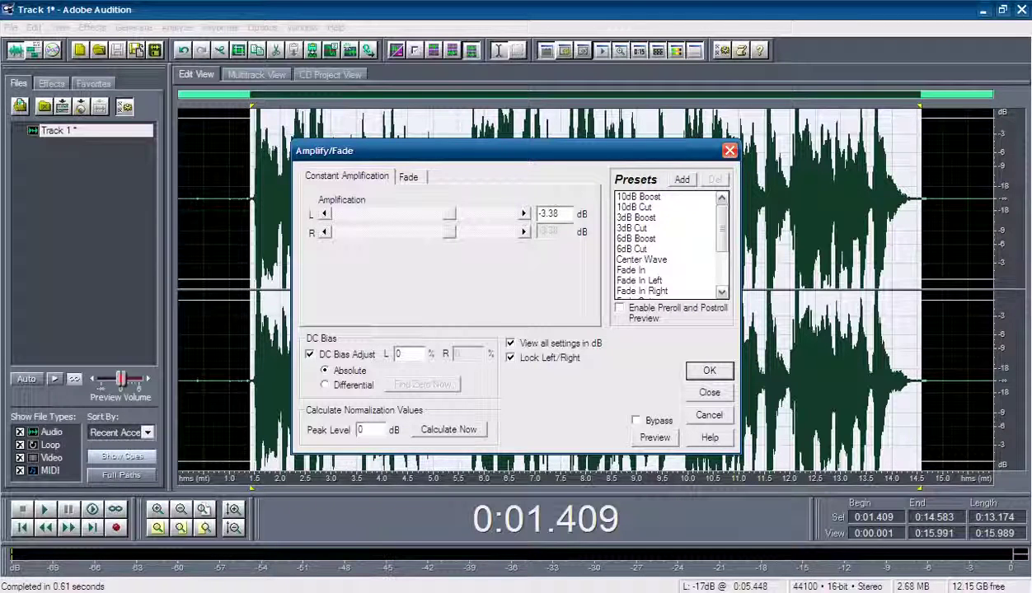
key("Return")
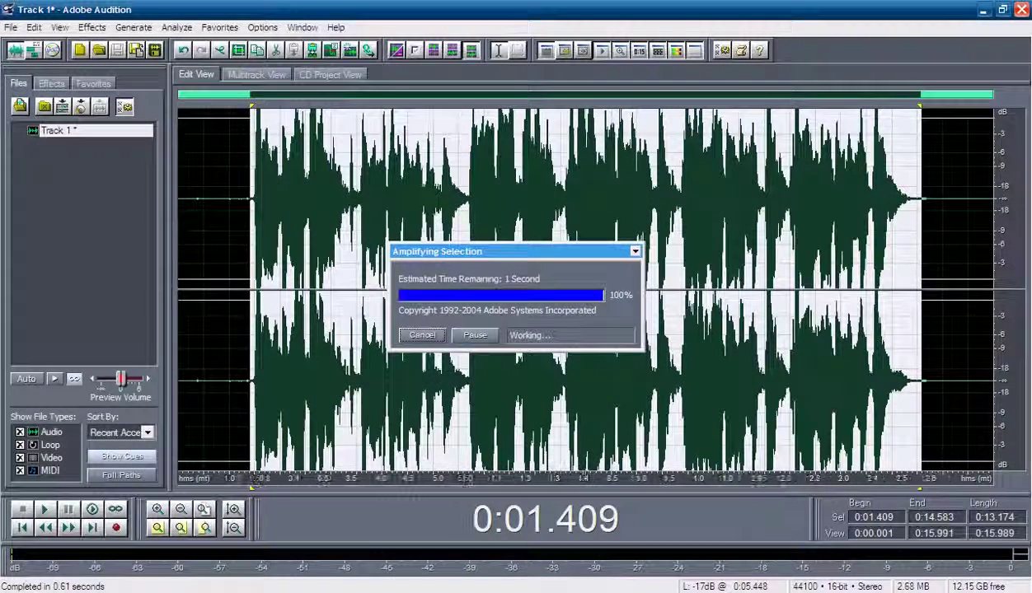
Play the amplified voice track from the 1-second mark to judge its loudness
left_click(256, 132)
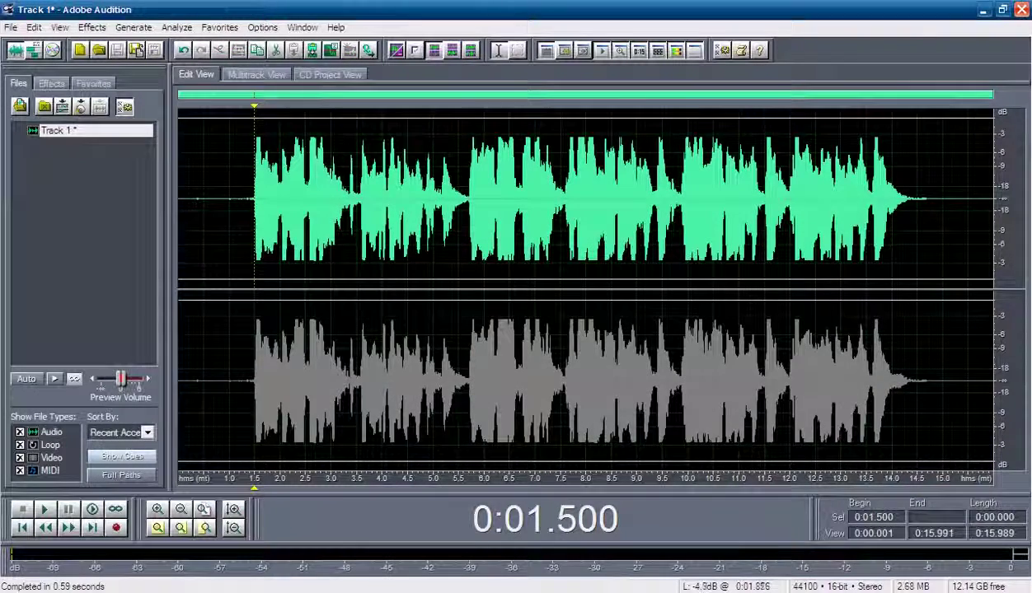
left_click(274, 198)
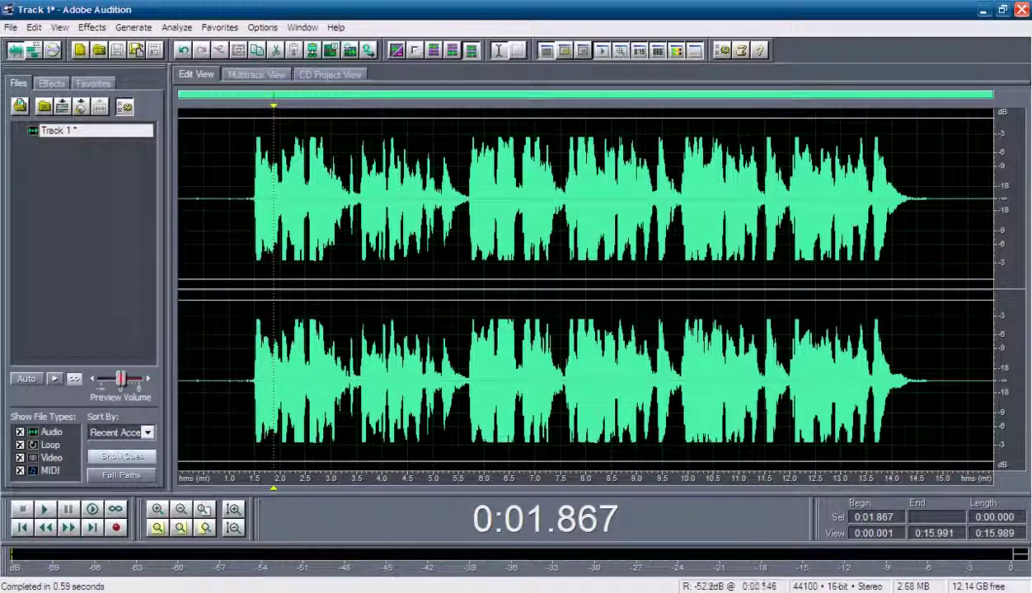
left_click(246, 199)
left_click(229, 199)
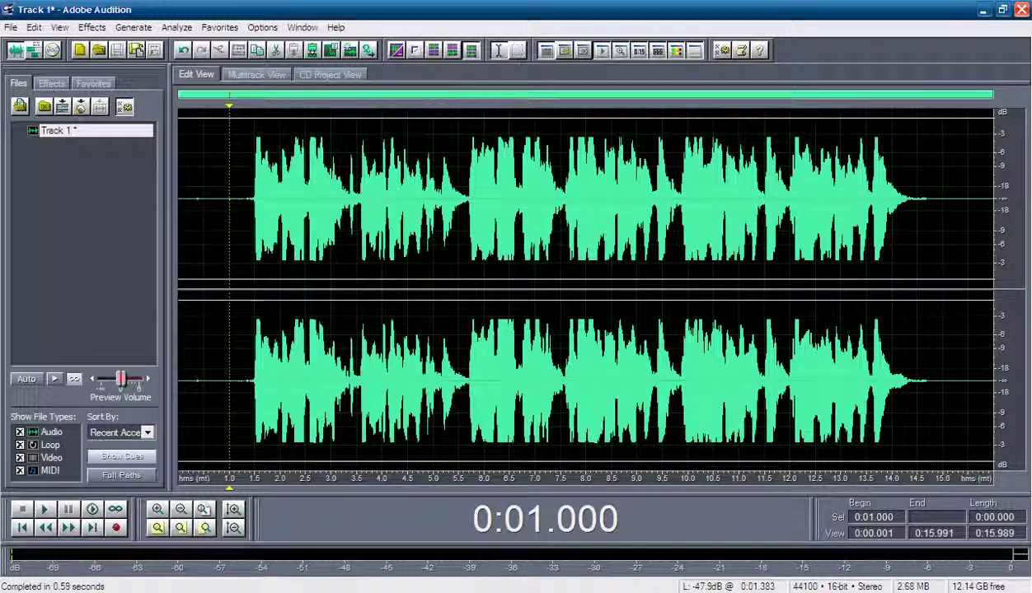
key("space")
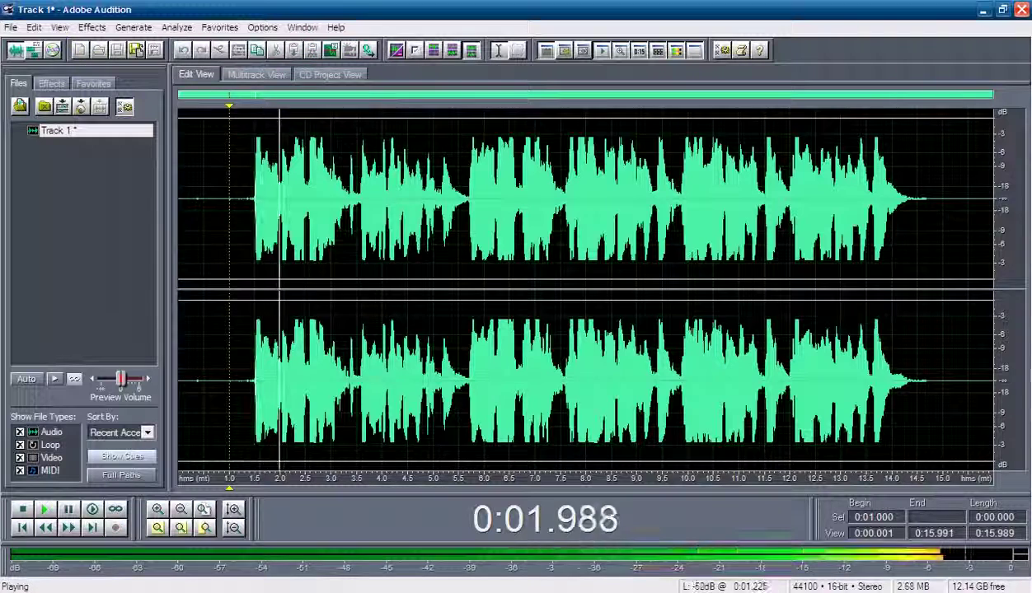
key("space")
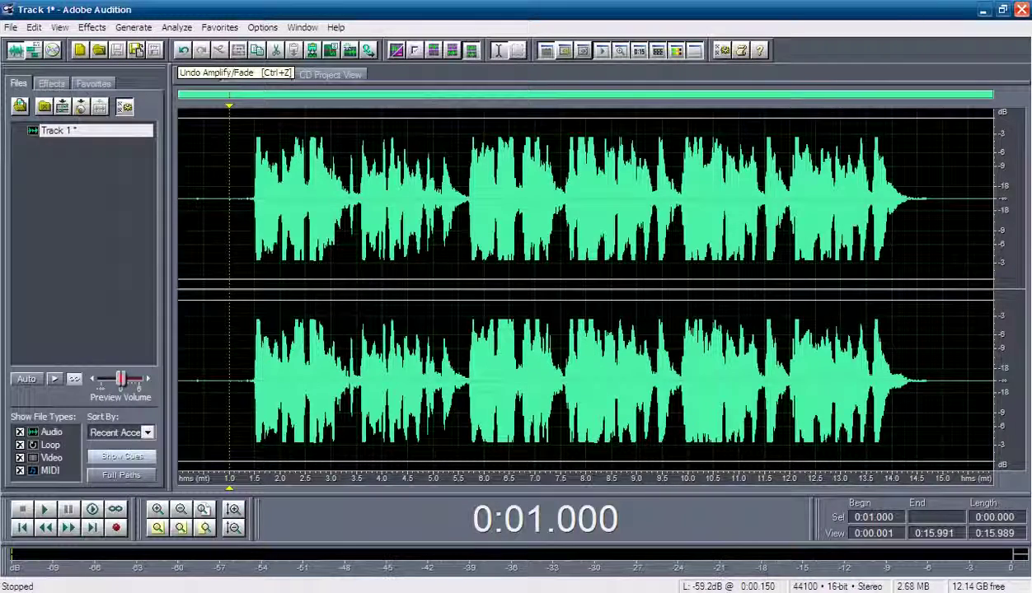
Undo all three amplifications of the voice passage
left_click(183, 50)
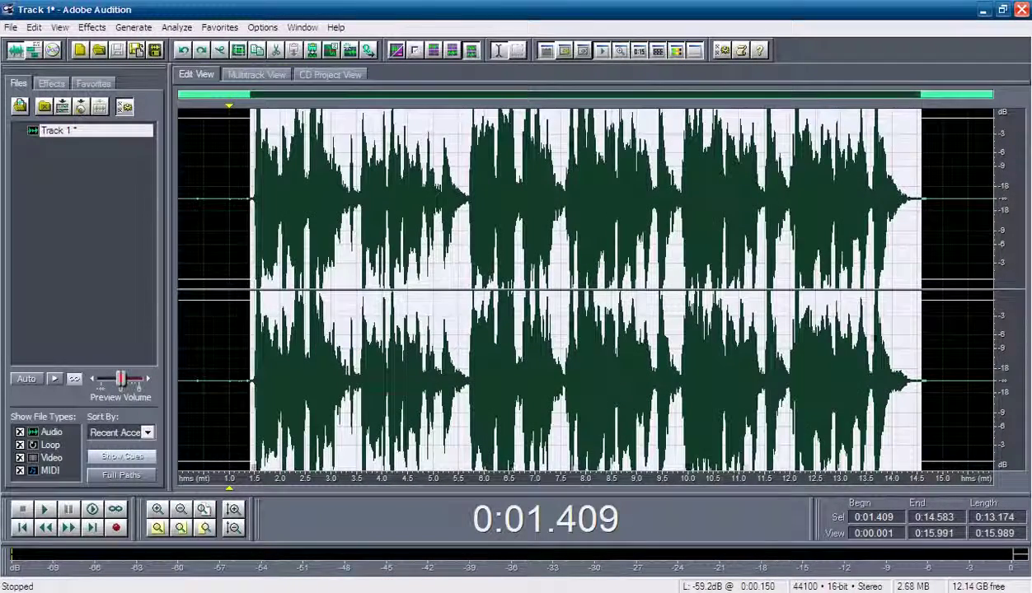
left_click(183, 49)
left_click(183, 50)
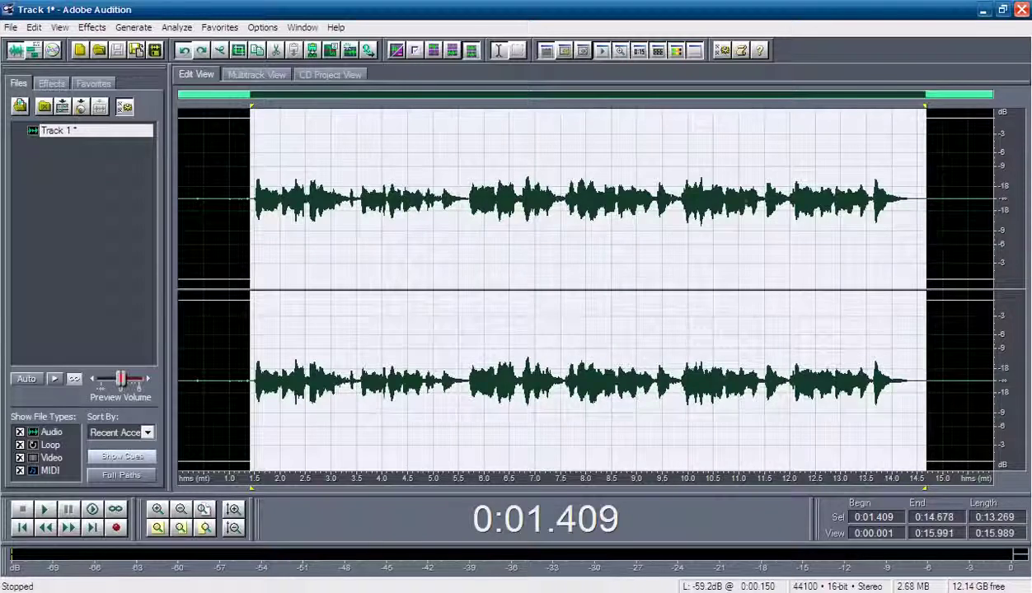
left_click(183, 50)
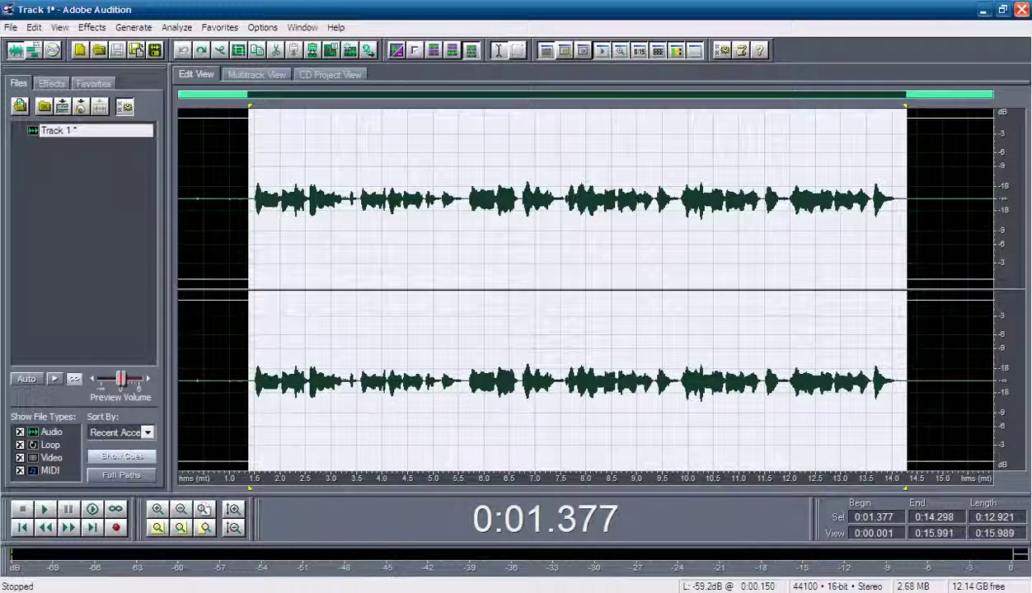
Play the unamplified voice from about 1.3 seconds to hear its original loudness
left_click(244, 227)
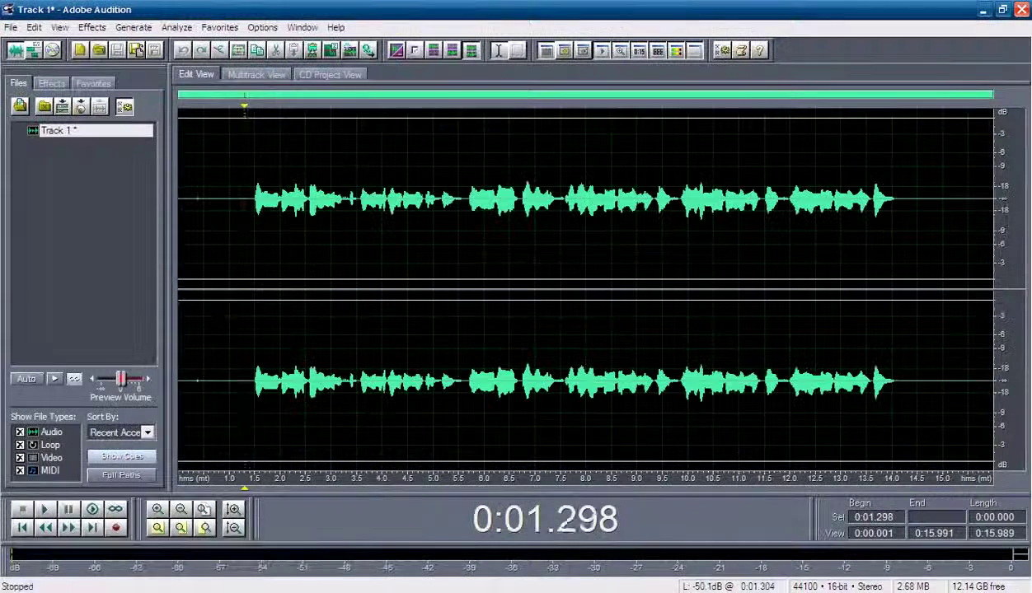
key("space")
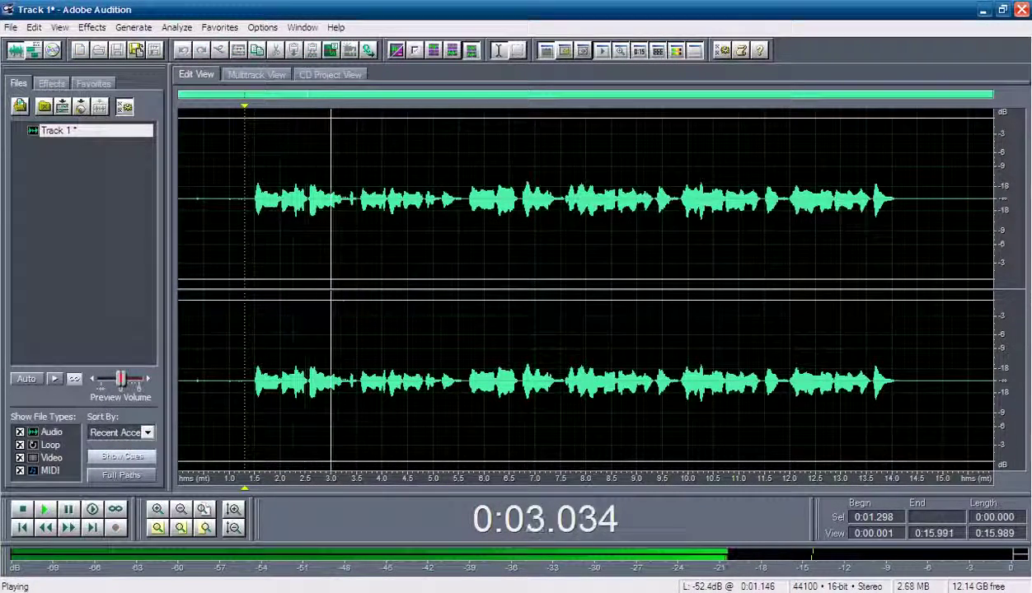
key("space")
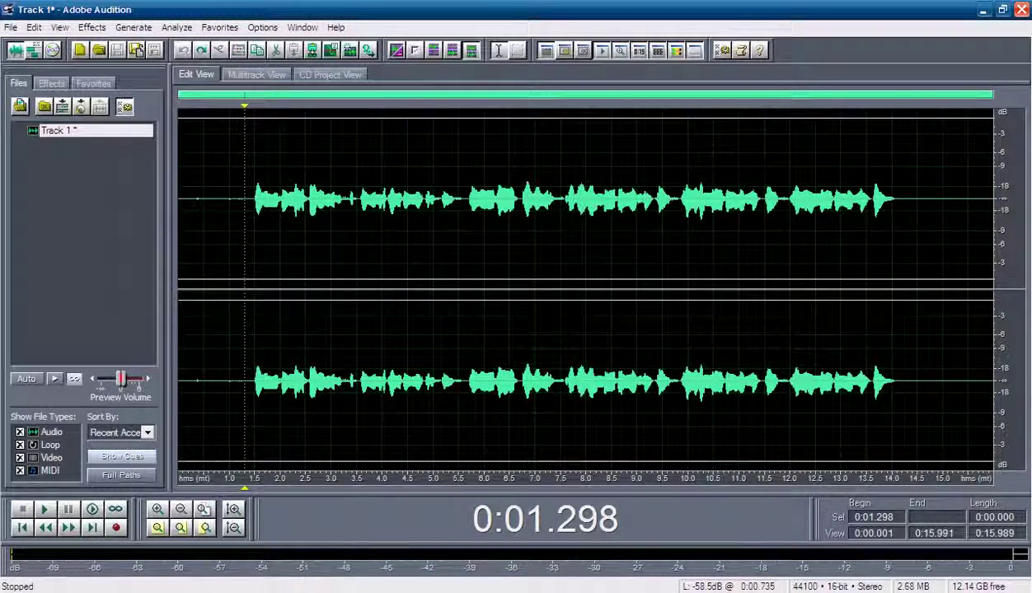
Redo the 6.76 dB amplification, and redo and undo the 16.23 dB one for comparison
left_click(201, 50)
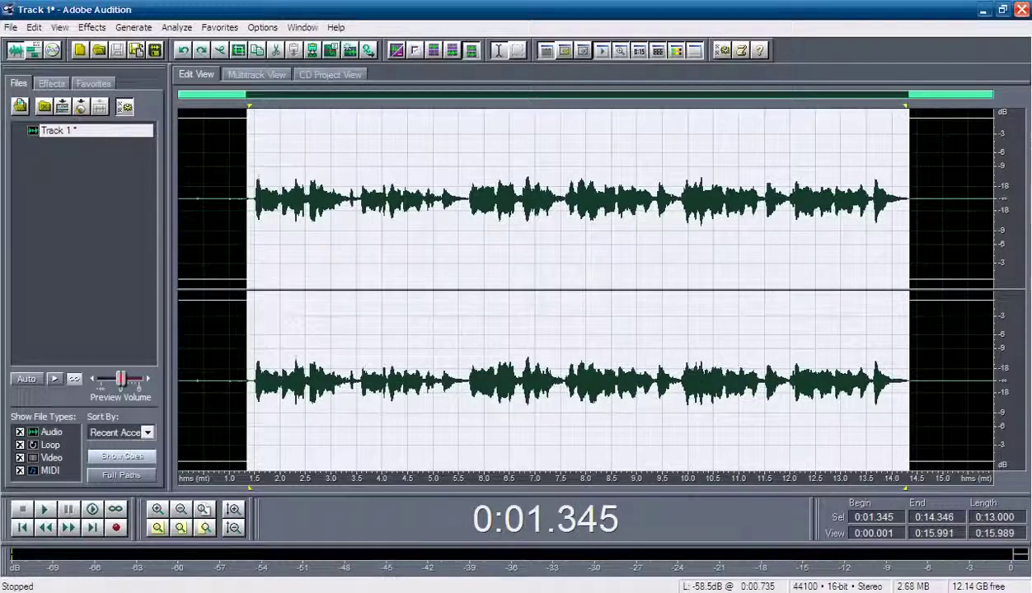
key("ctrl+shift+z")
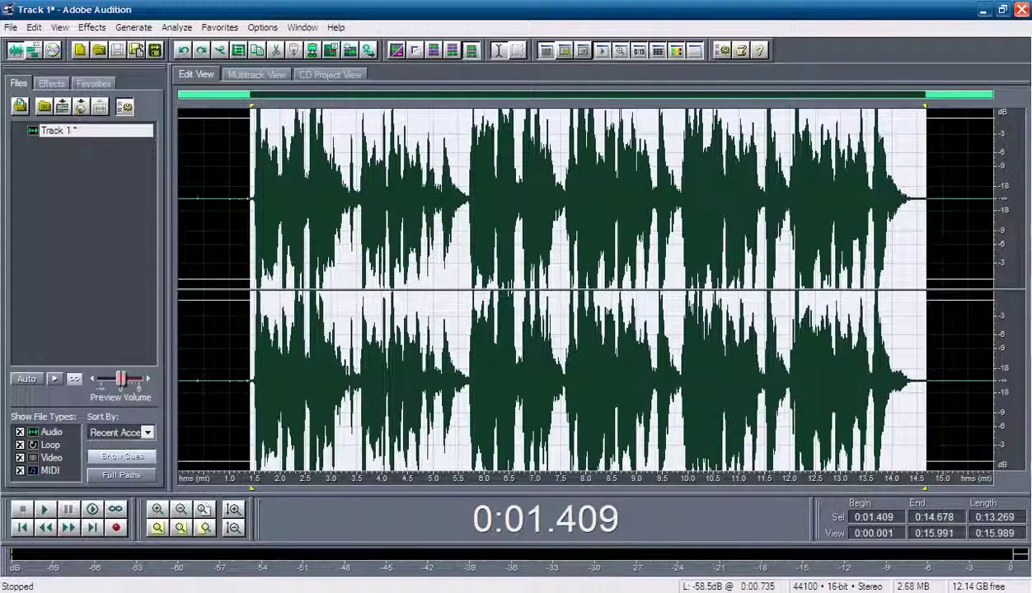
key("ctrl+z")
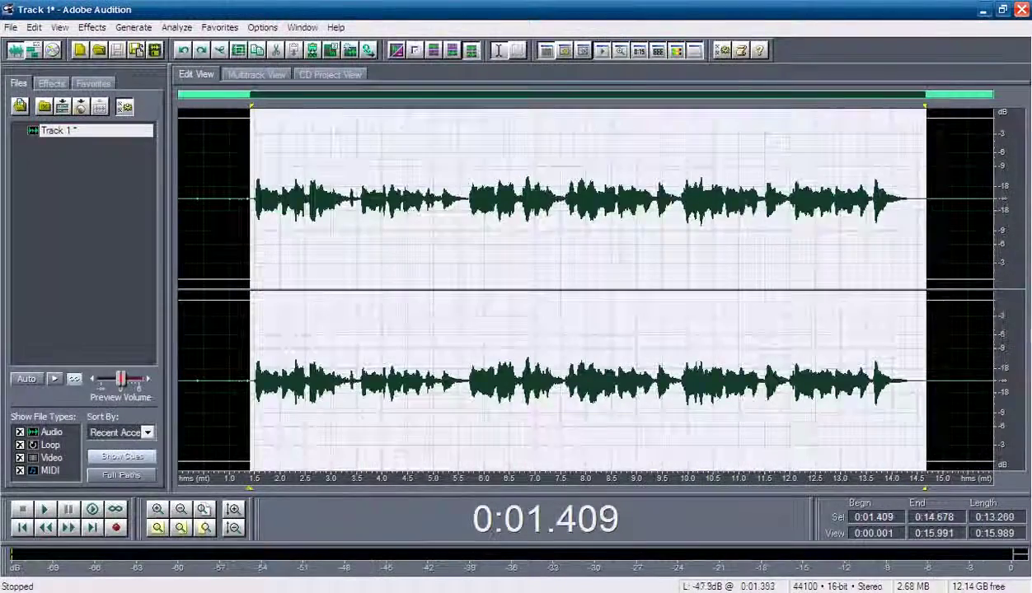
Play the voice from about 1.4 seconds to judge its loudness
left_click(249, 199)
key("space")
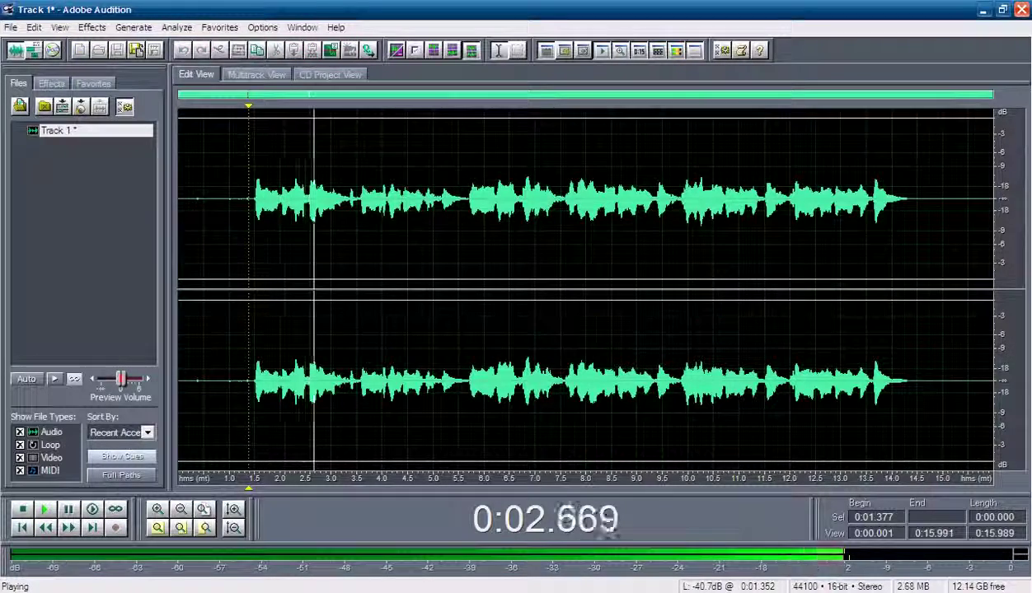
key("space")
Amplify the voice passage from 0:01.500 to 0:14.283 by 2.7 dB with left and right locked
left_click_drag(255, 206, 906, 206)
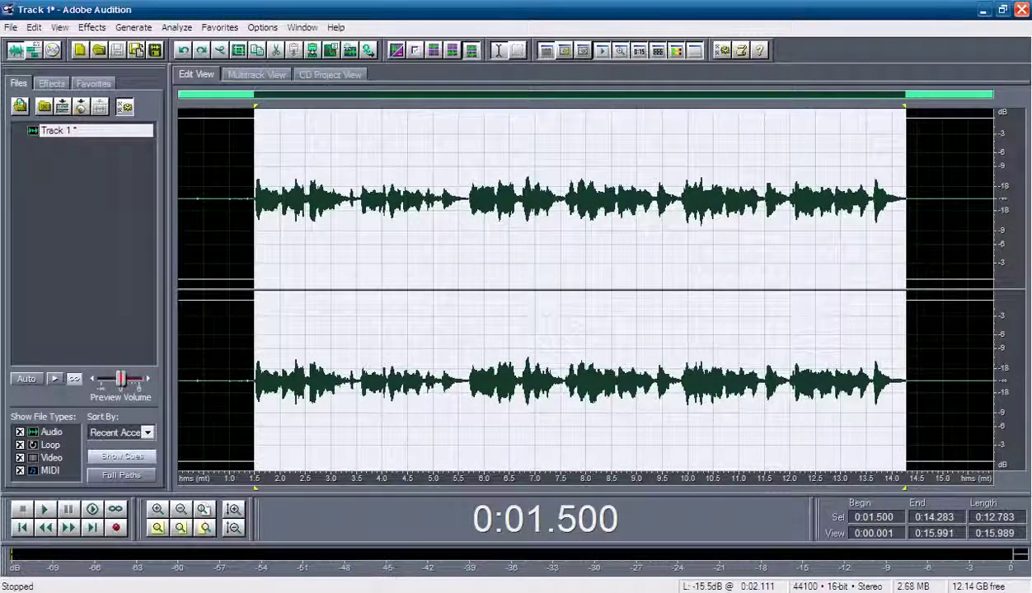
left_click(92, 27)
mouse_move(165, 92)
left_click(280, 93)
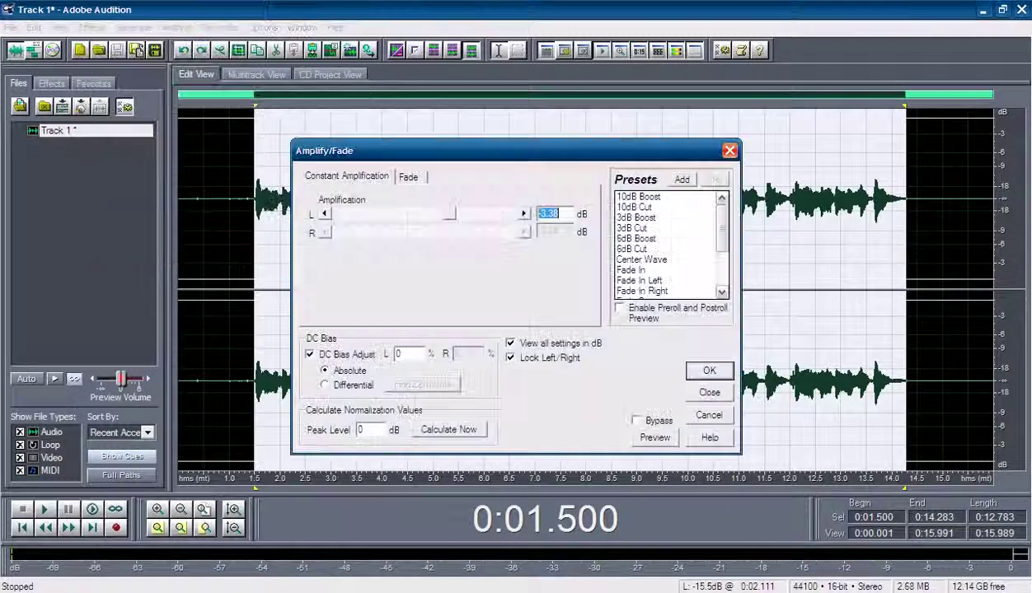
left_click_drag(453, 213, 456, 214)
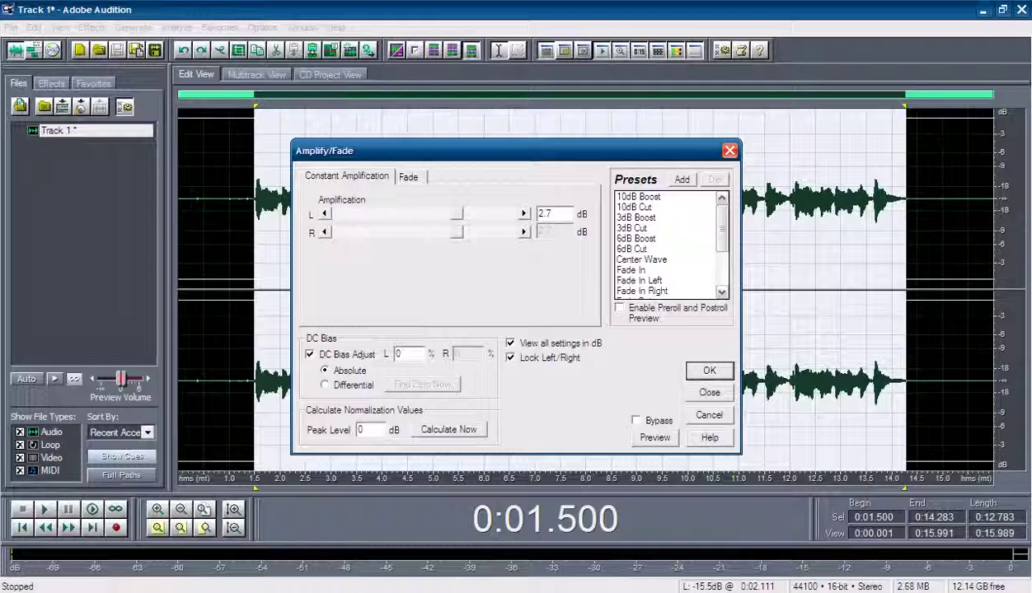
key("Return")
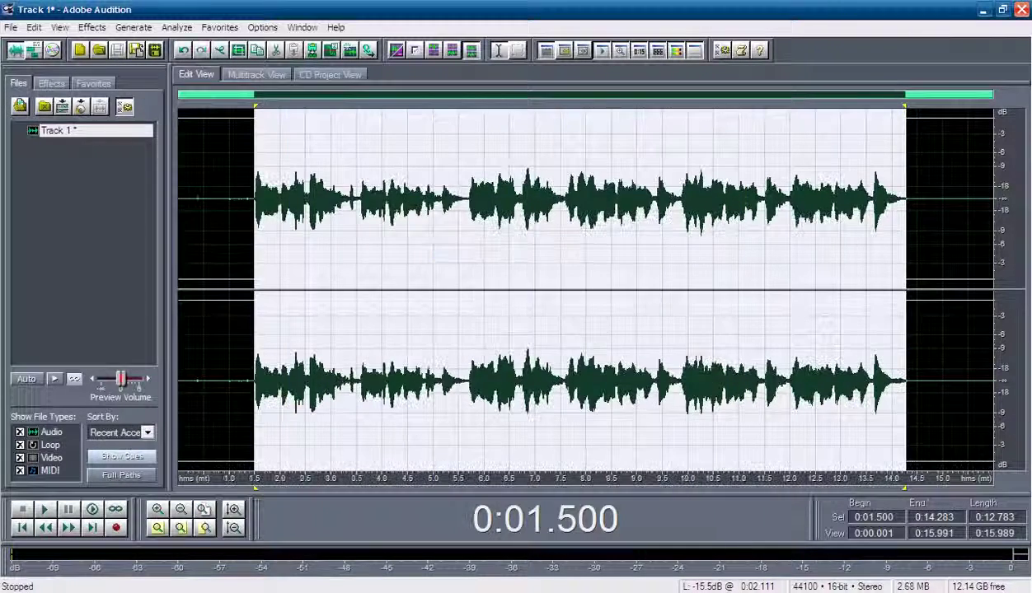
left_click(243, 198)
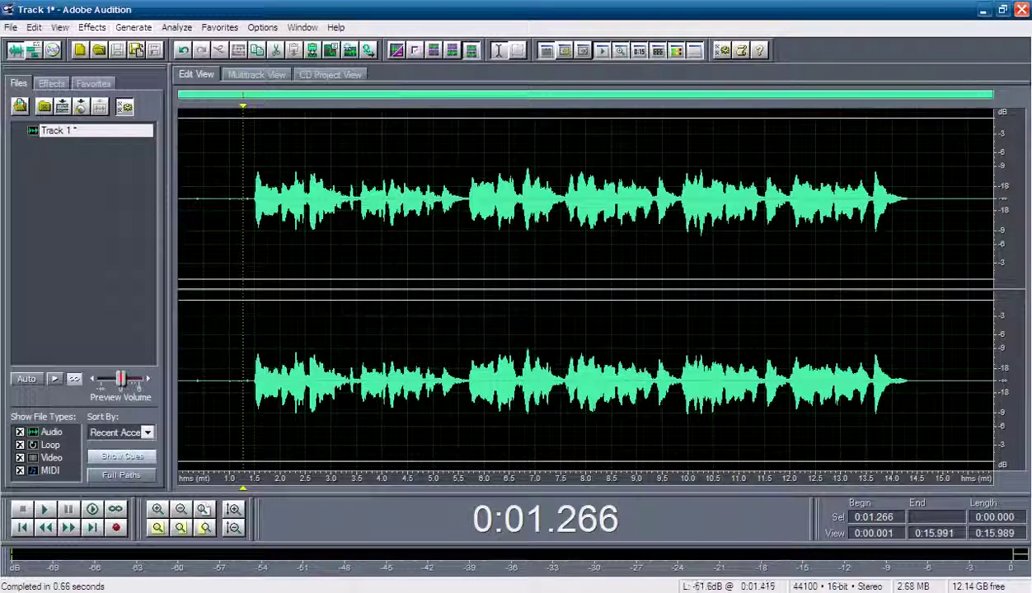
mouse_move(252, 247)
left_mouse_down()
mouse_move(949, 247)
mouse_move(254, 248)
left_mouse_up()
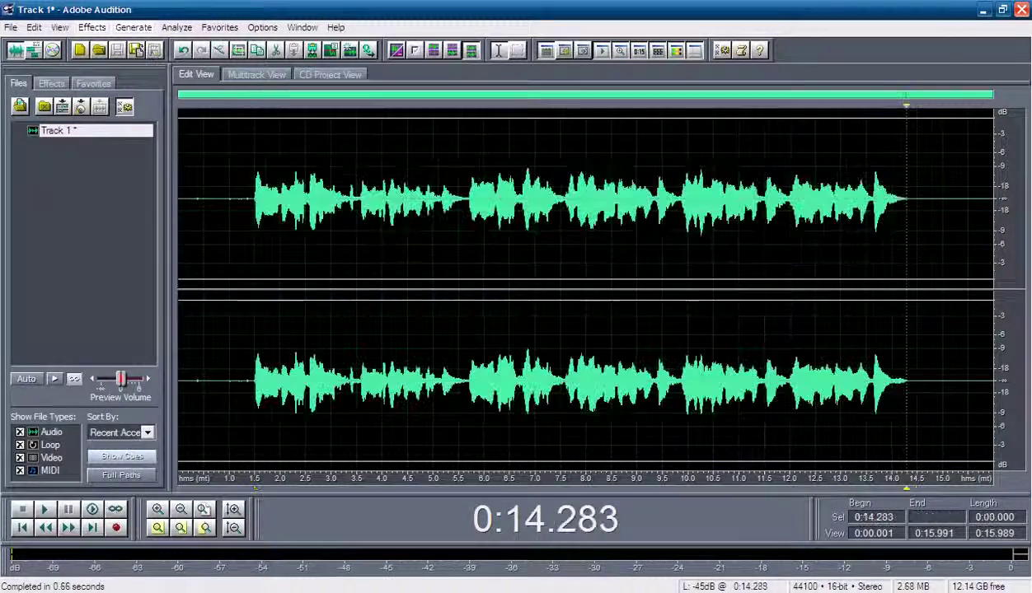
left_click_drag(905, 247, 254, 248)
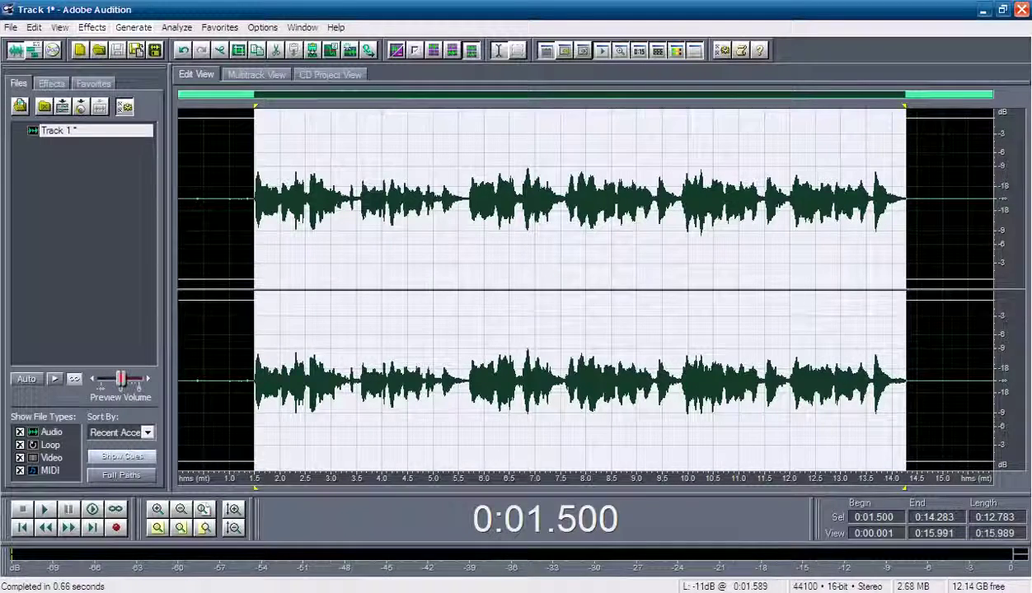
left_click(242, 248)
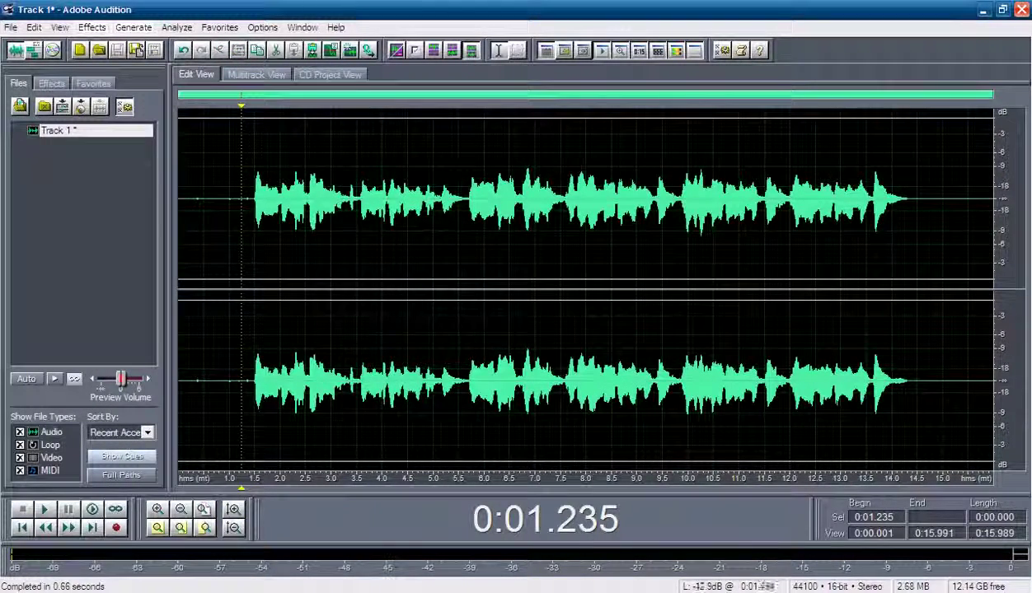
left_click_drag(247, 197, 910, 198)
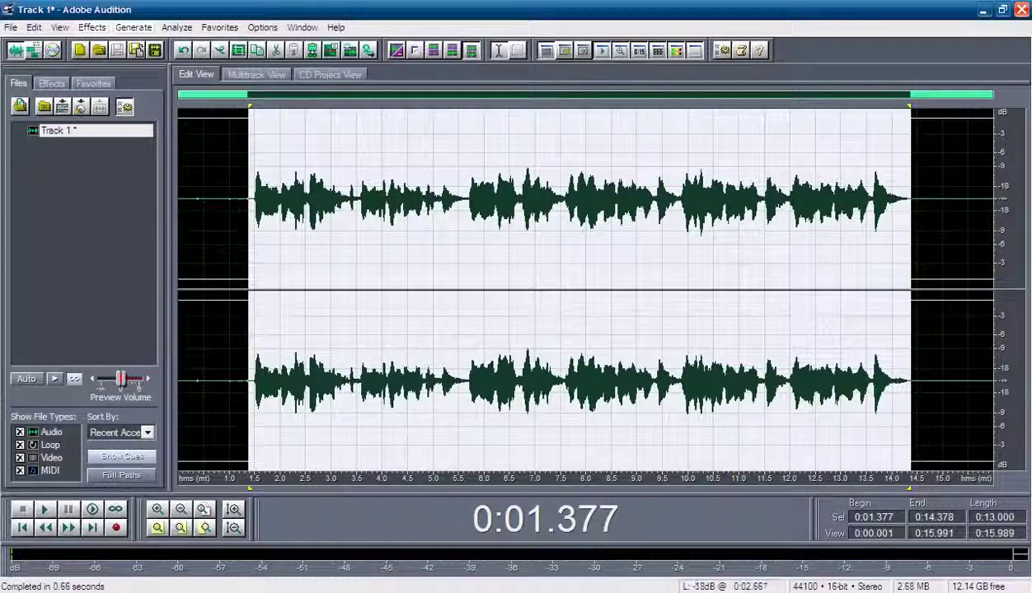
left_click(279, 198)
Select the voice passage from 0:01.345 to 0:14.500, then preview and apply Pitch Correction in manual mode
left_click_drag(246, 198, 917, 198)
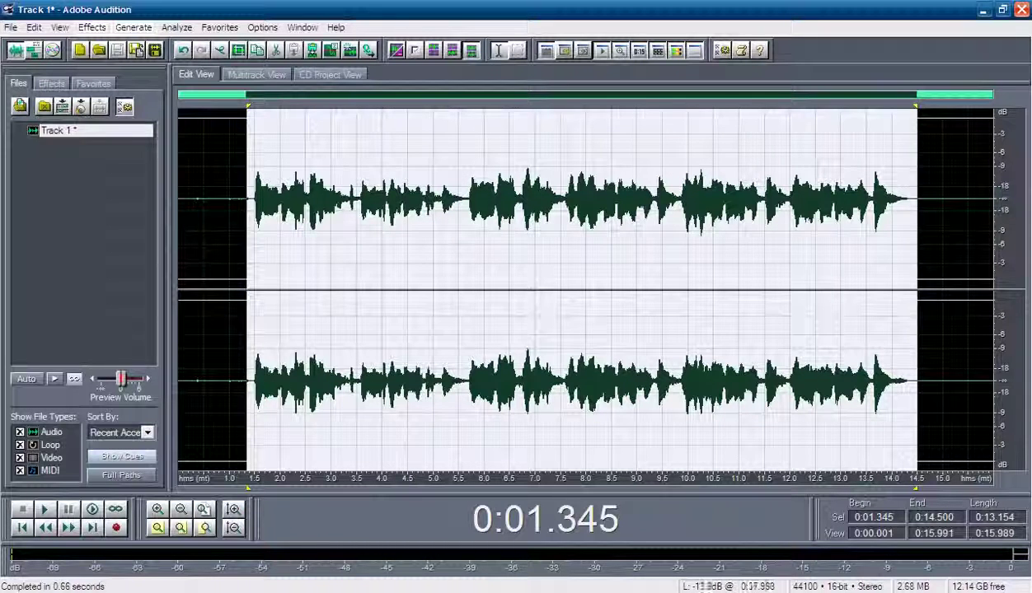
left_click(92, 28)
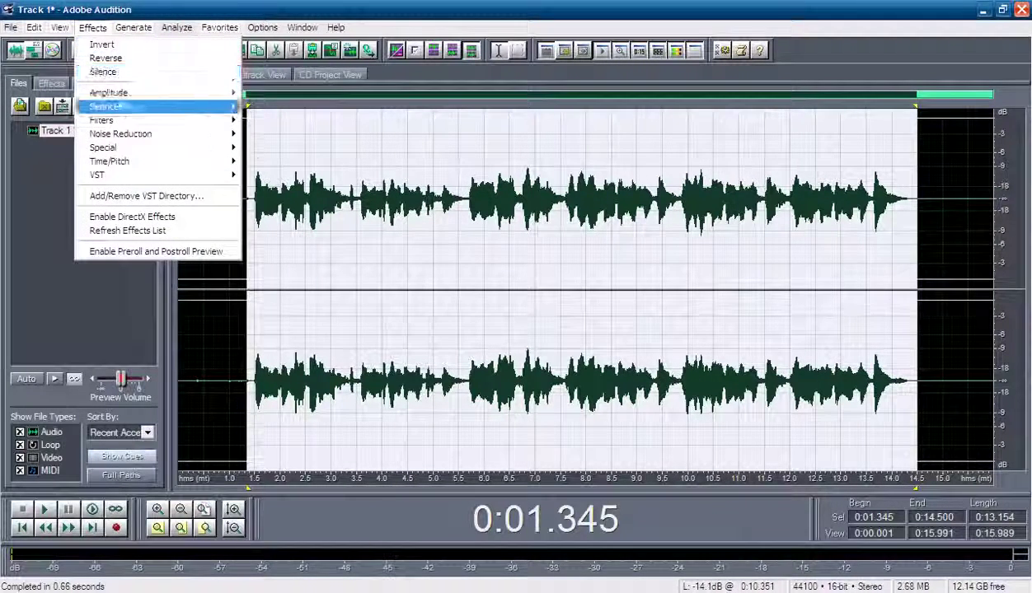
mouse_move(110, 160)
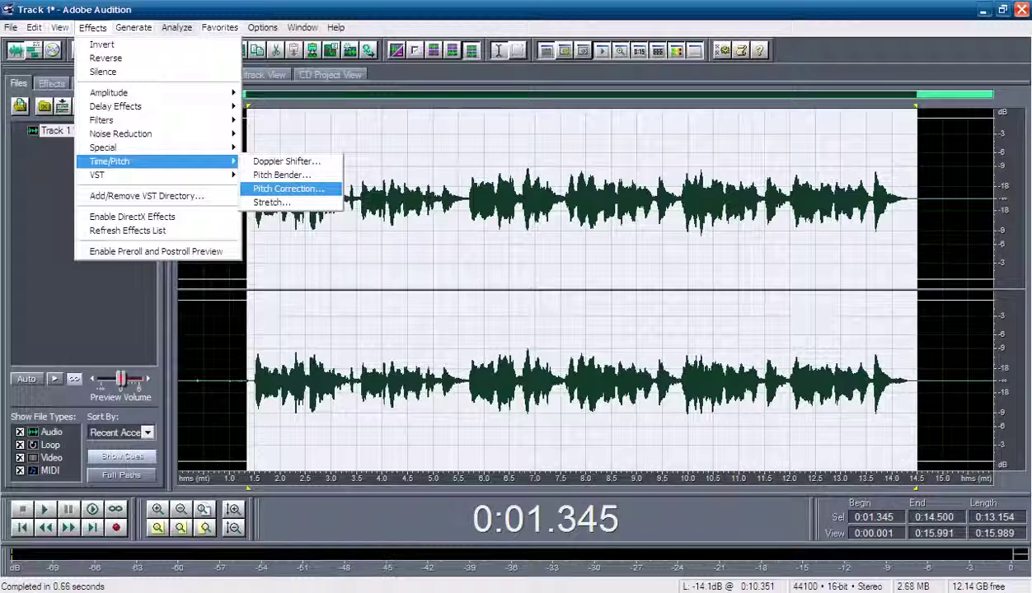
key("Return")
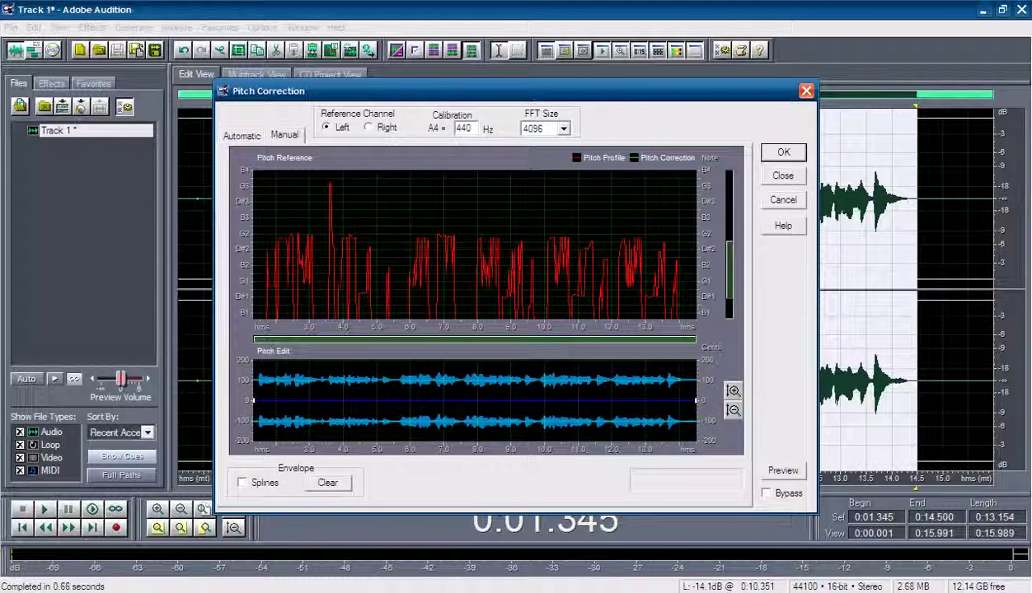
left_click(782, 470)
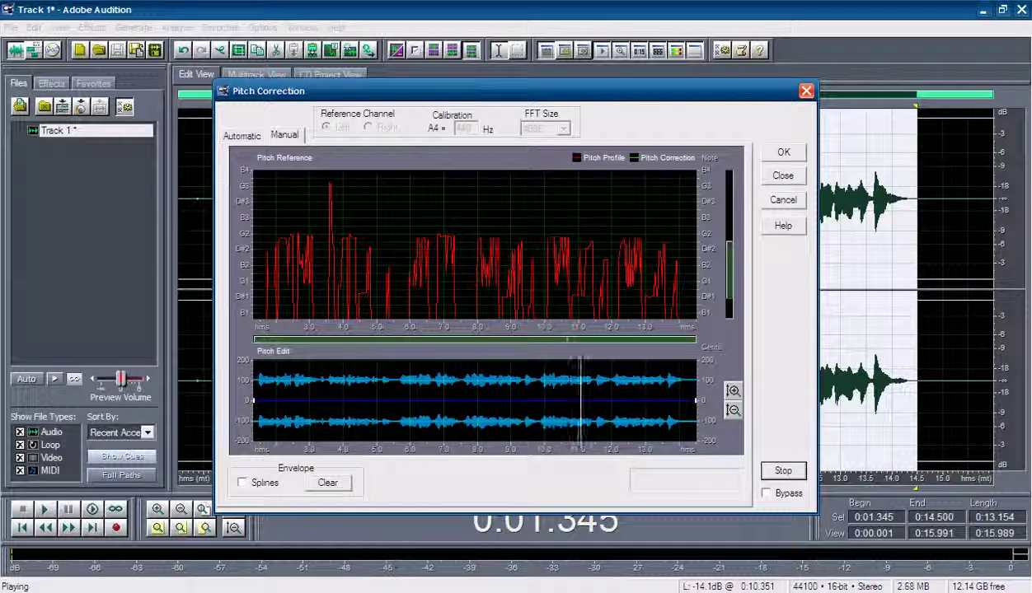
key("space")
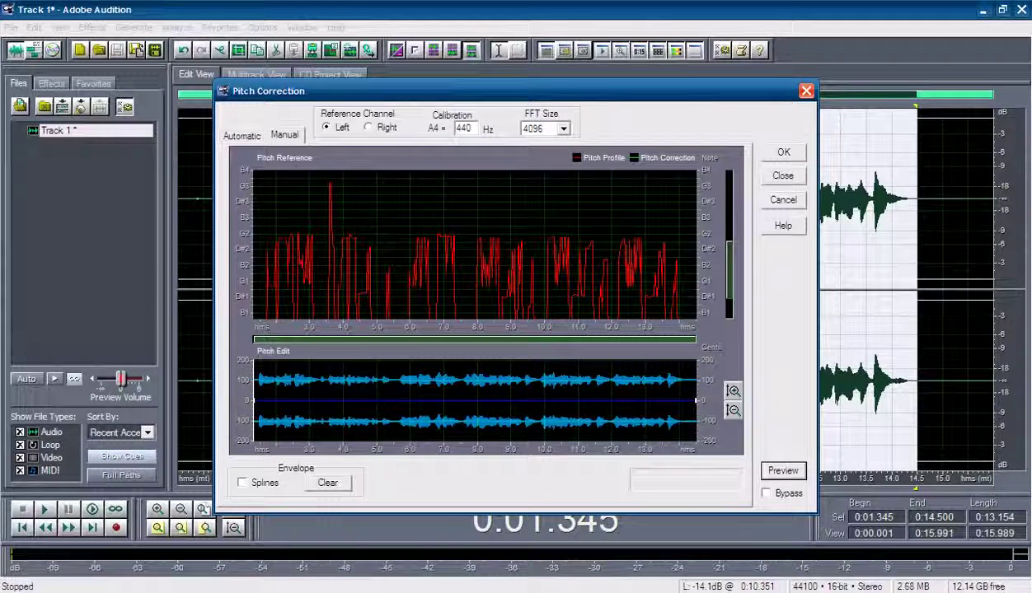
left_click(782, 151)
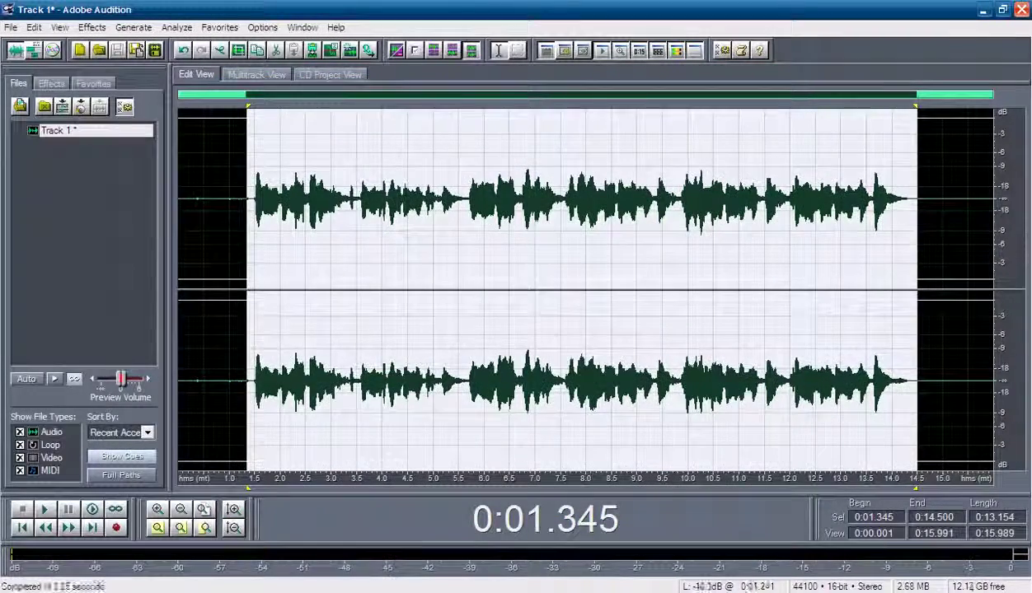
left_click(241, 199)
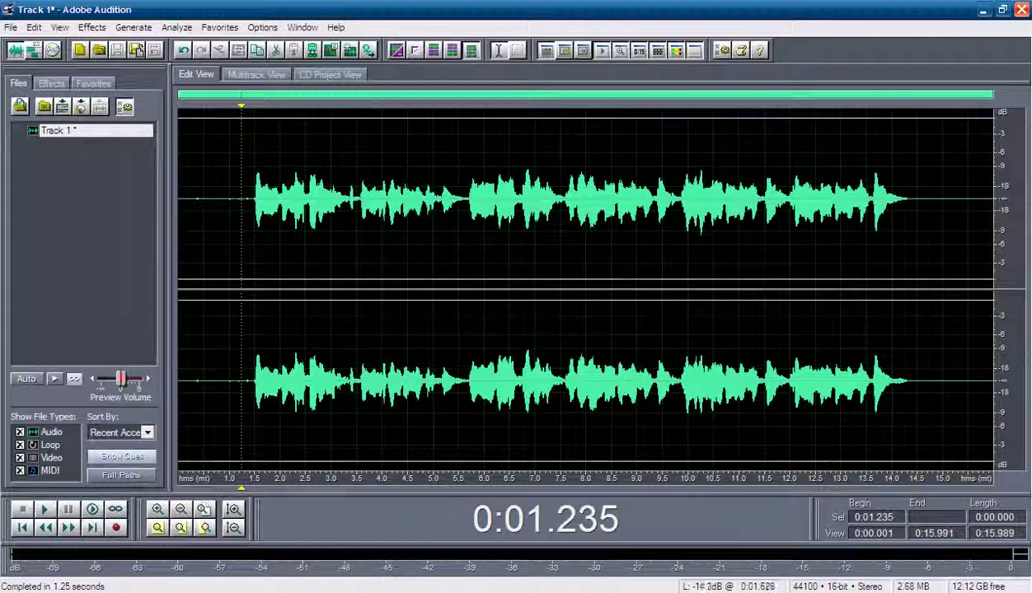
left_click_drag(257, 206, 902, 206)
left_click_drag(900, 383, 910, 382)
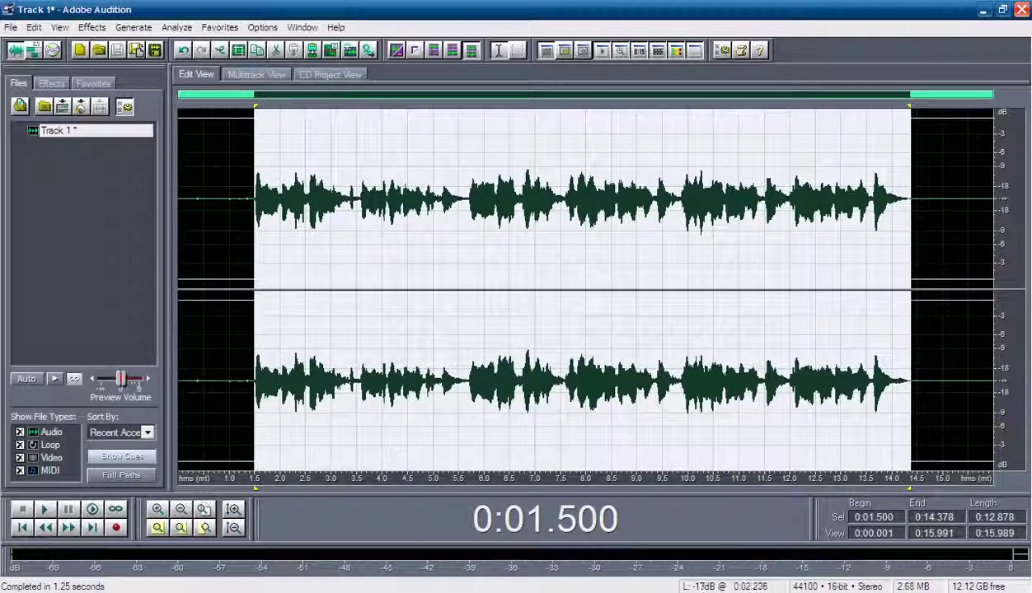
left_click(293, 200)
left_click(245, 199)
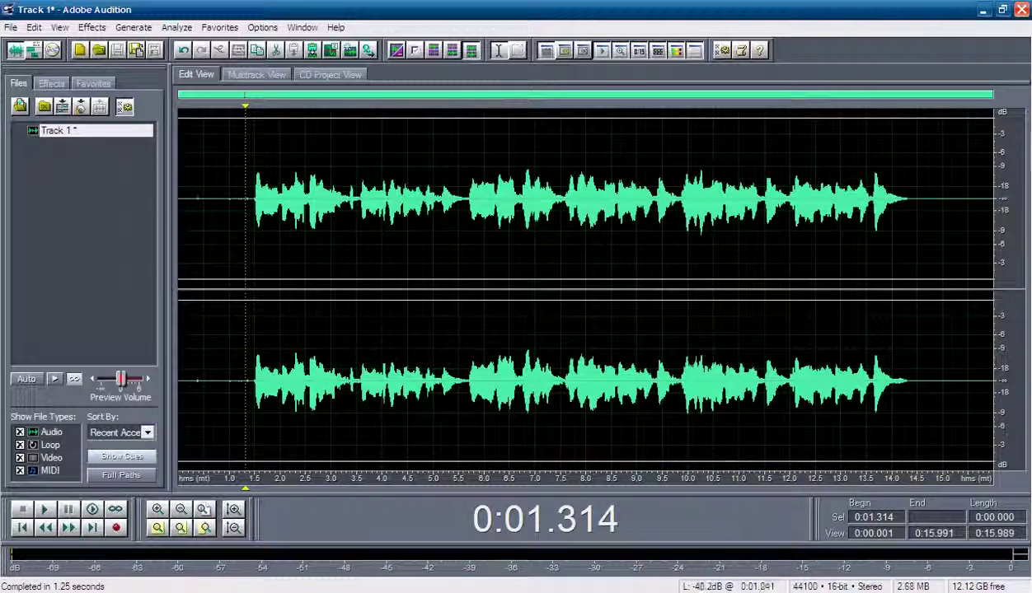
left_click(241, 198)
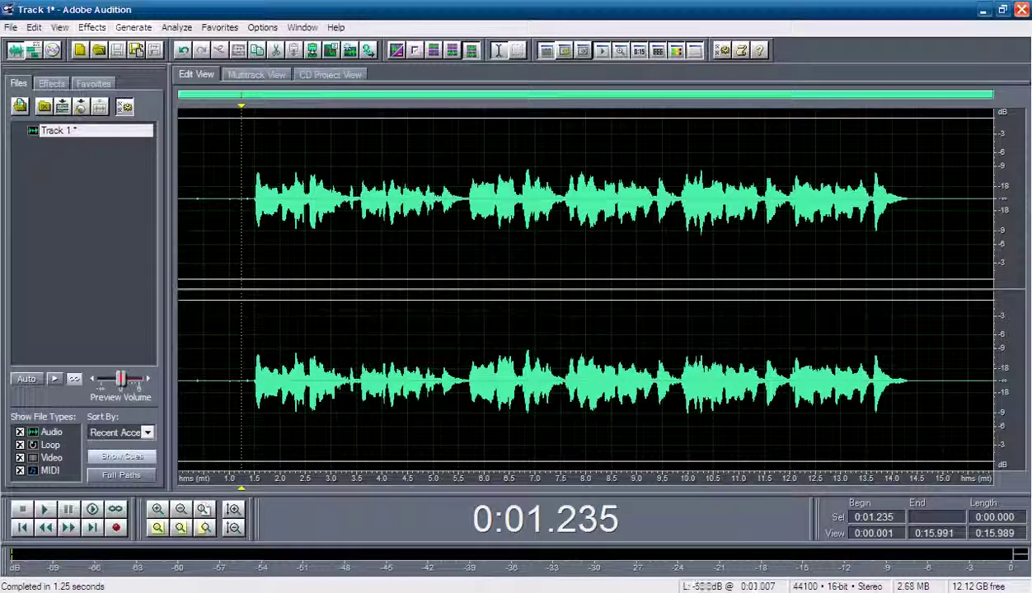
Play the start of the pitch-corrected voice from the 1.5-second mark
left_click(253, 198)
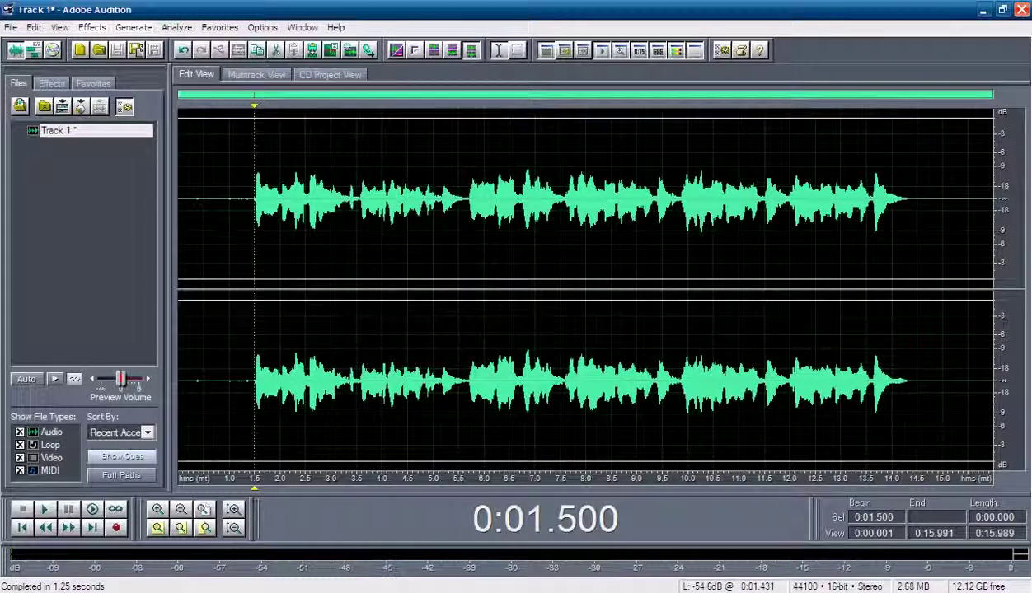
key("space")
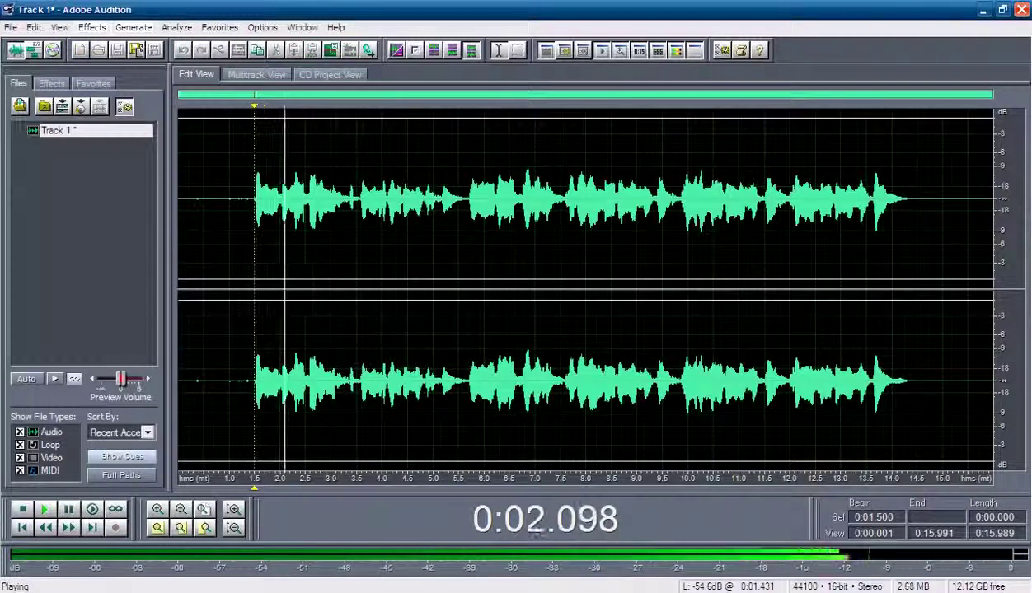
key("space")
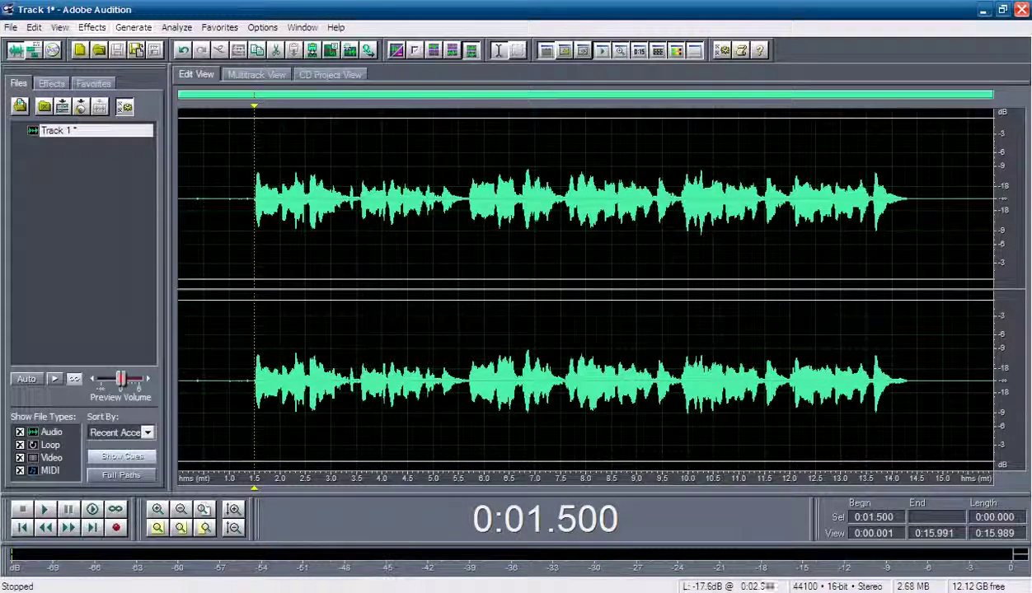
Select the passage from 0:02.500 to 0:03.500 and play it
left_click_drag(305, 206, 357, 207)
key("space")
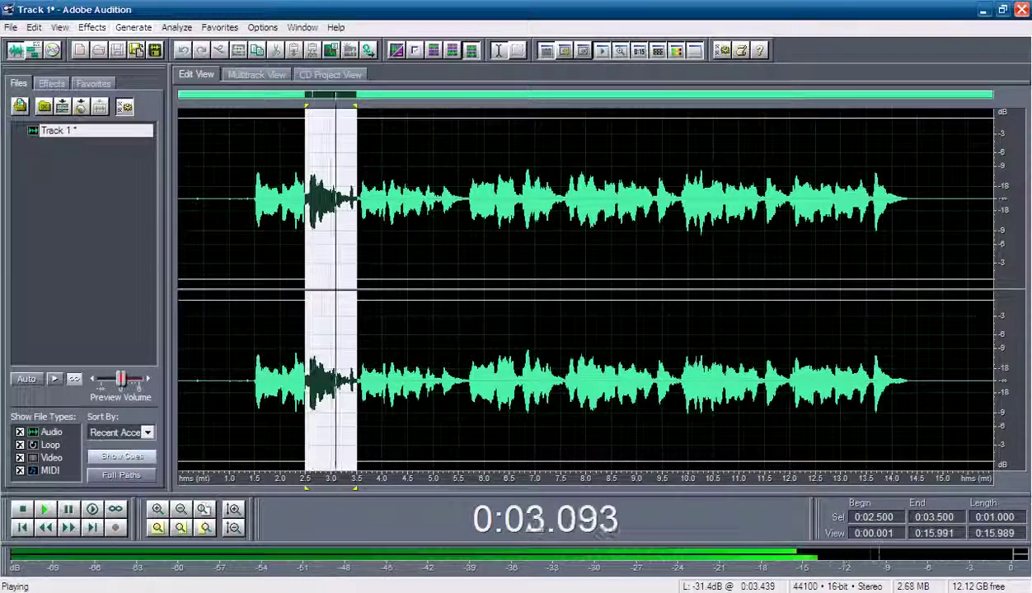
key("space")
key("space")
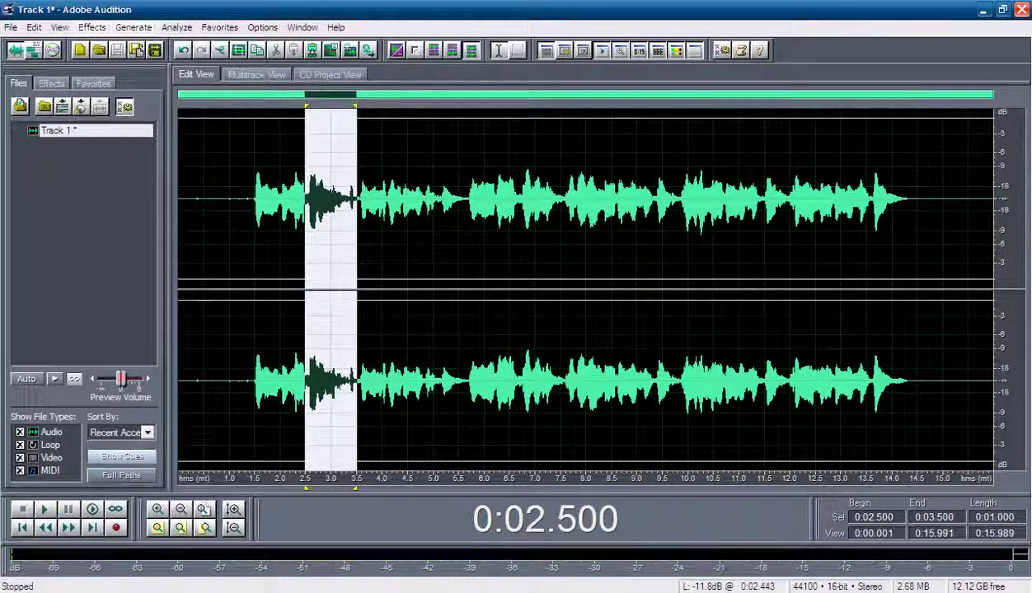
Shorten the selection so it ends at about 0:03.338 and play it again
left_click_drag(355, 106, 350, 107)
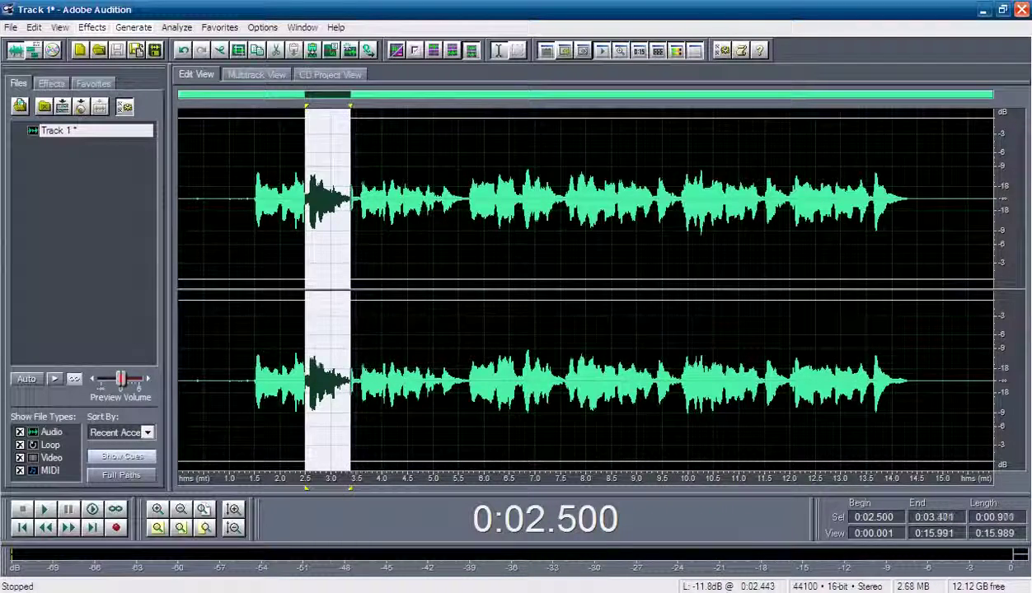
left_click_drag(351, 206, 347, 206)
key("space")
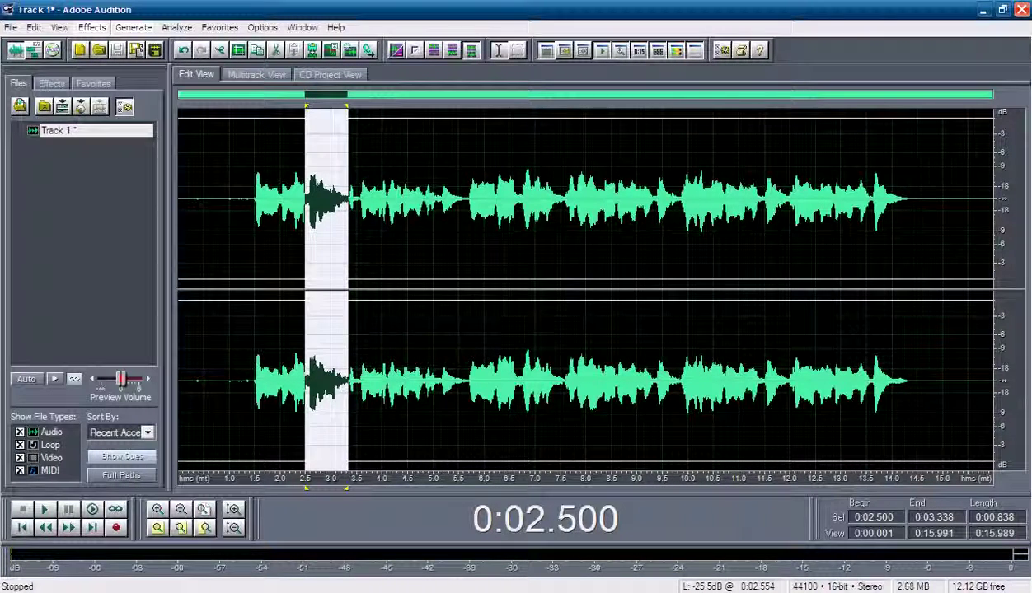
Look through the delay effects and open the Flanger effect for the selected passage
left_click(92, 27)
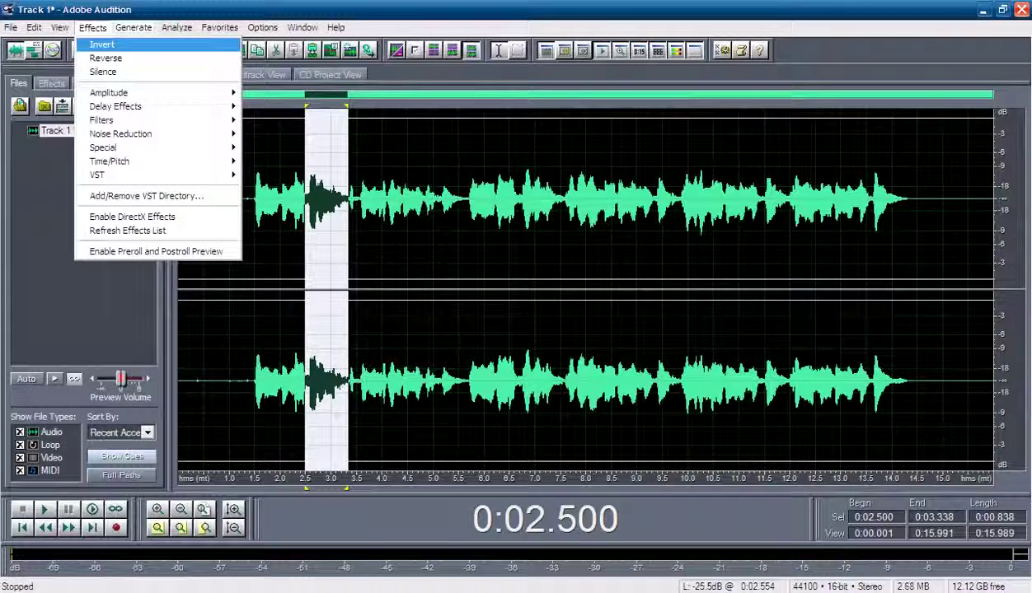
mouse_move(115, 106)
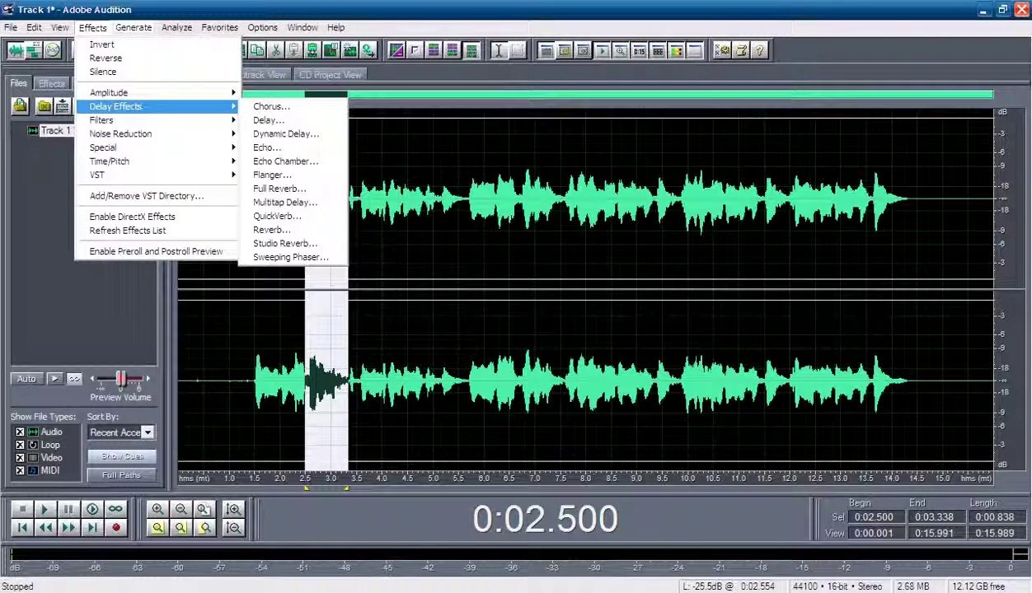
key("Down")
key("Down")
key("Down")
key("Down")
key("Down")
key("Down")
key("Down")
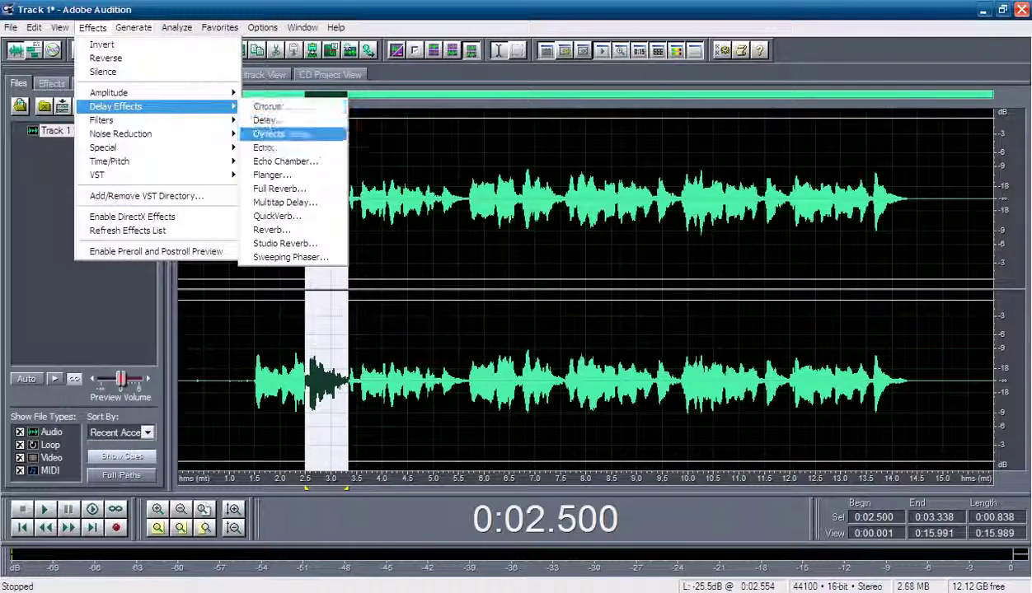
key("Down")
key("Down")
key("Down")
key("Down")
key("Down")
key("Up")
key("Up")
key("Up")
key("Up")
key("Up")
key("Up")
key("Up")
key("Up")
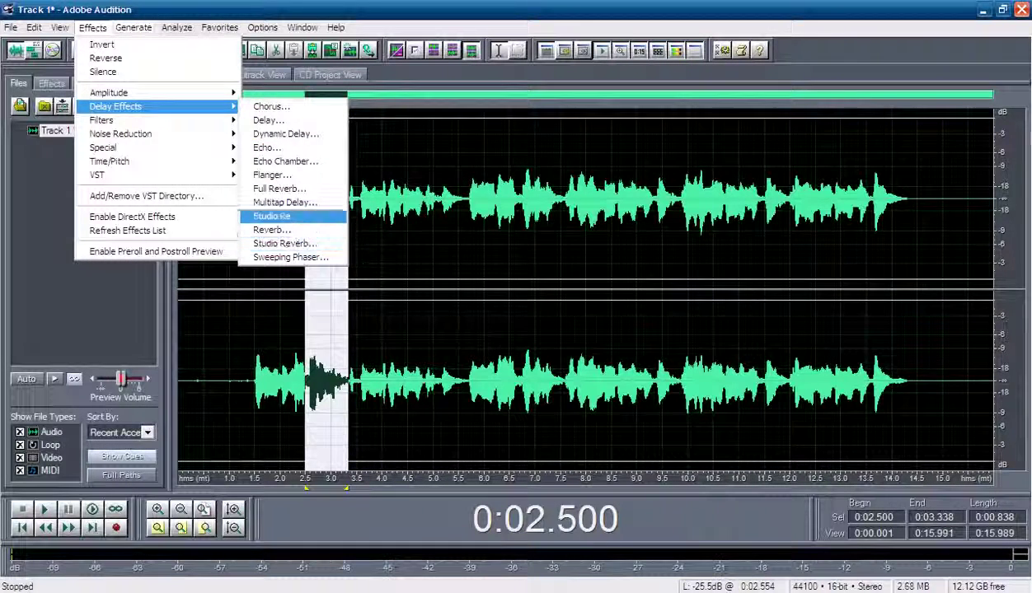
key("Up")
key("Up")
key("Up")
key("Down")
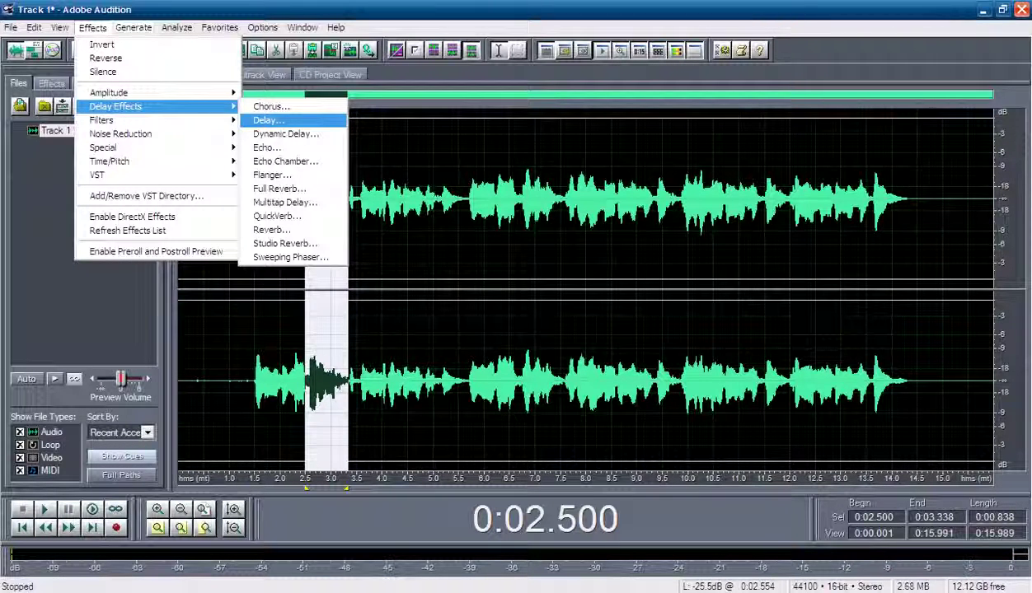
key("Down")
key("Down")
key("Down")
key("Down")
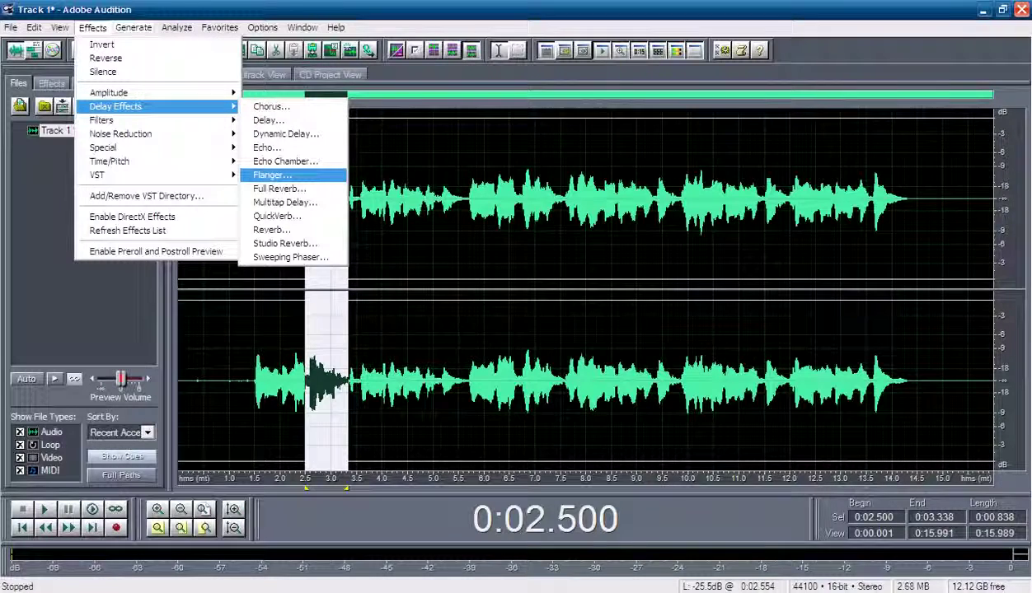
key("Return")
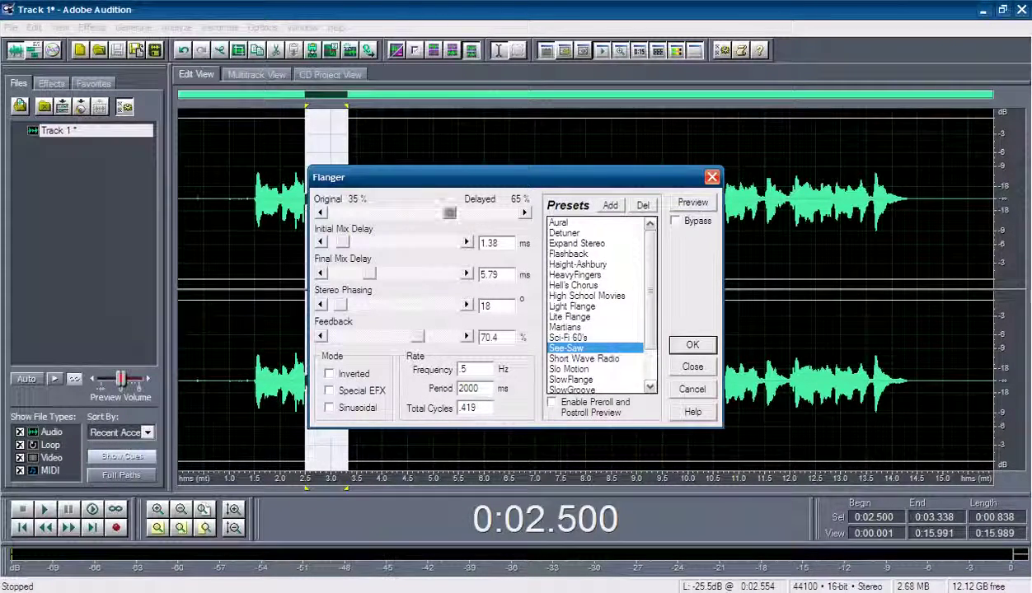
Compare the Aural and See-Saw flanger presets and preview See-Saw on the selected passage
left_click(559, 223)
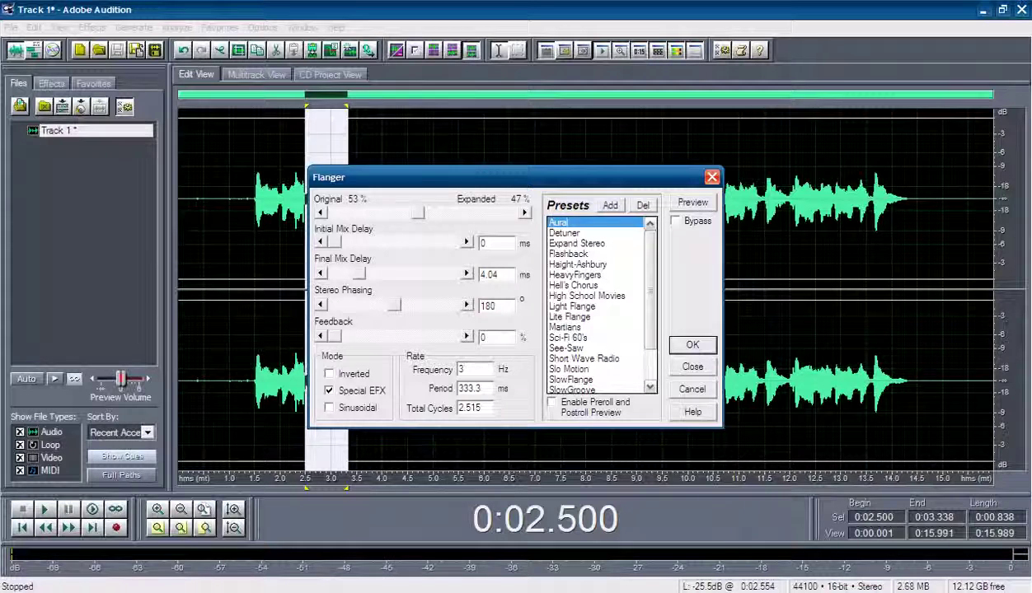
left_click(566, 348)
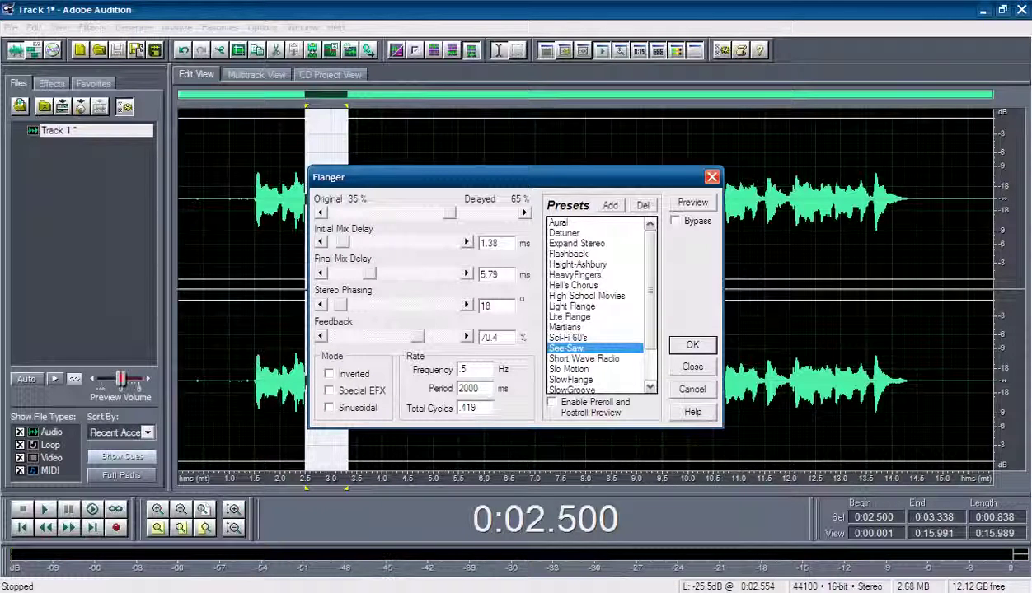
left_click(692, 202)
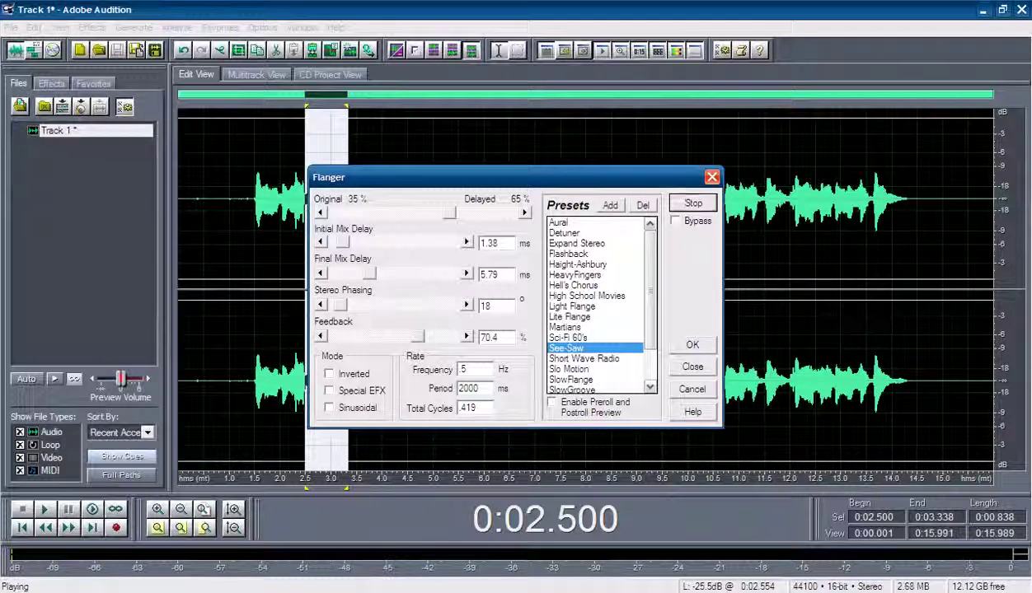
key("space")
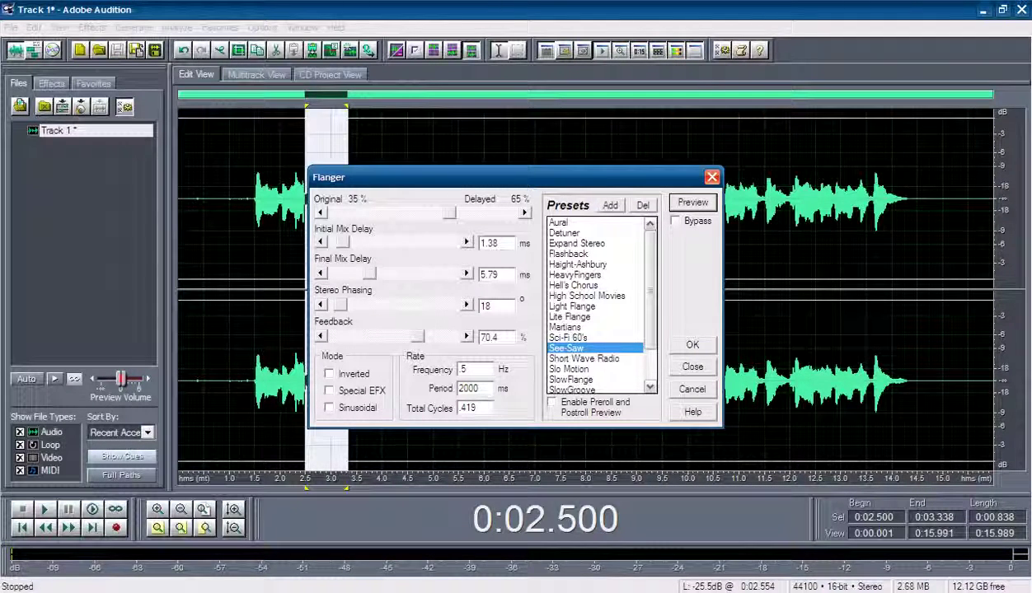
Preview the Short Wave Radio flanger preset on the selected passage
left_click(584, 359)
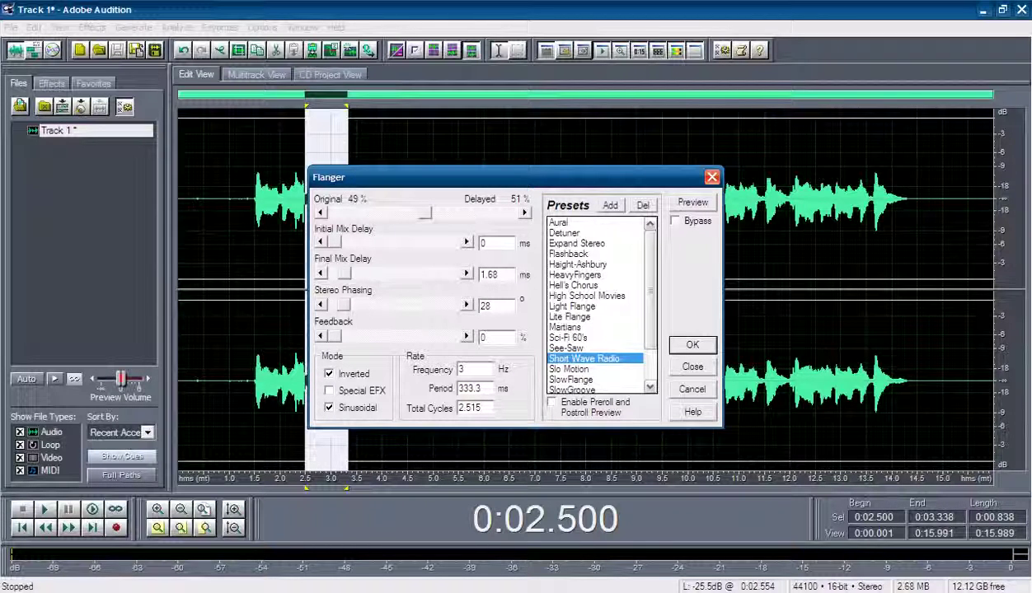
left_click(692, 202)
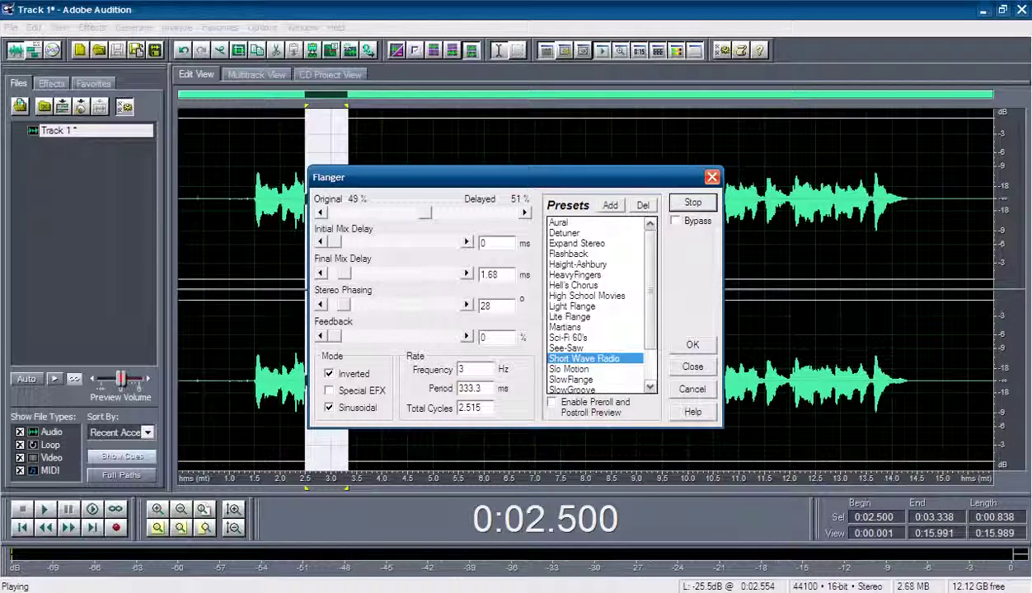
key("space")
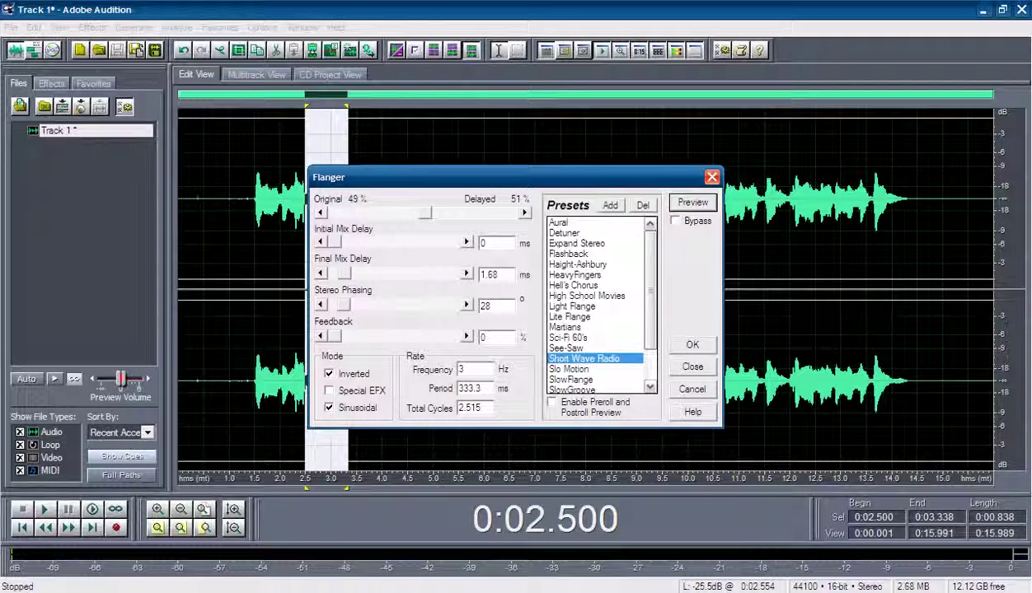
Return to the See-Saw preset and apply the Flanger to the selected passage
scroll(597, 305, "down", 2)
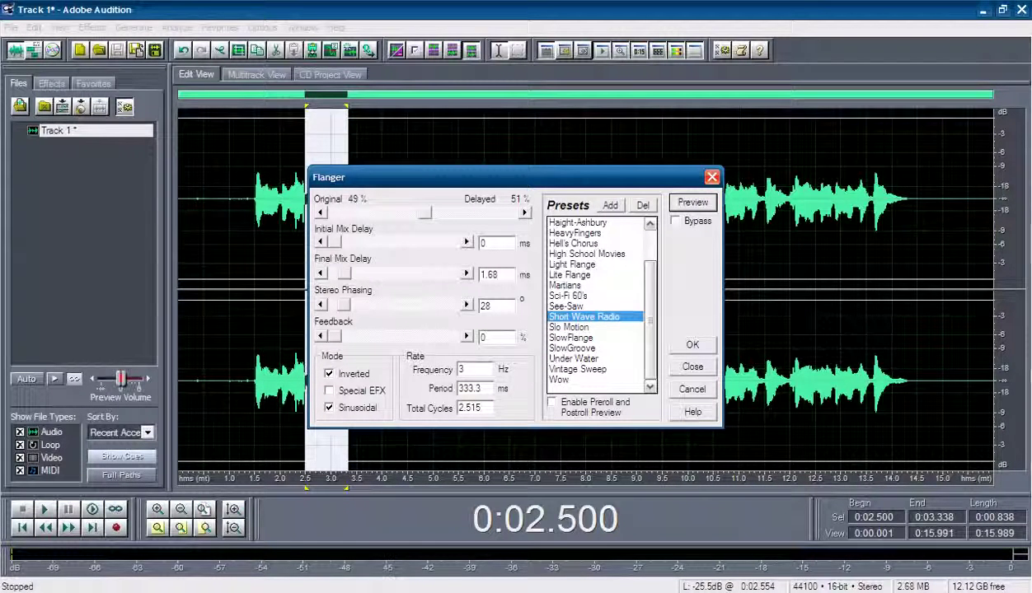
left_click(566, 306)
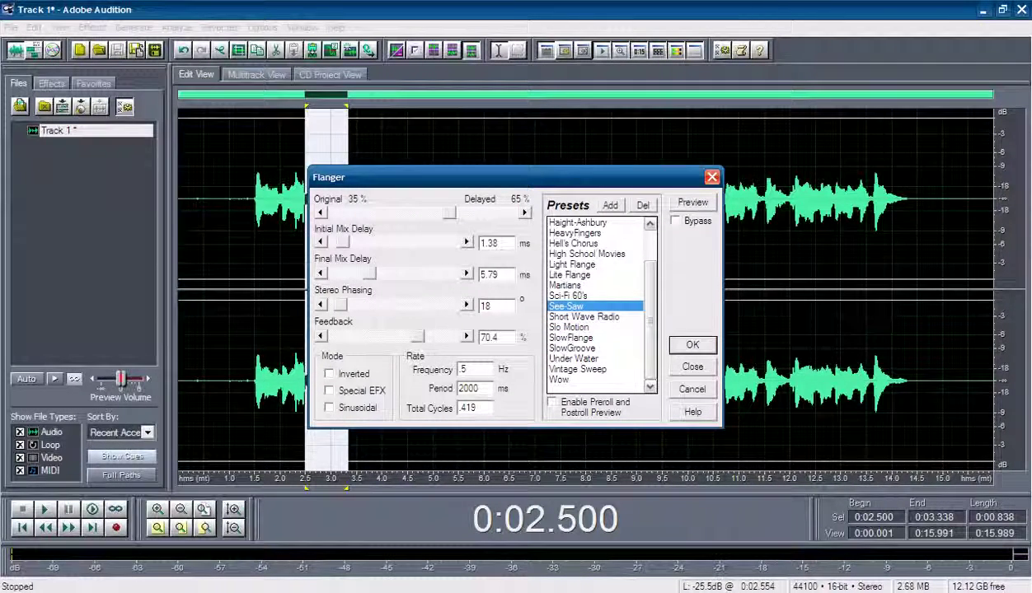
key("Return")
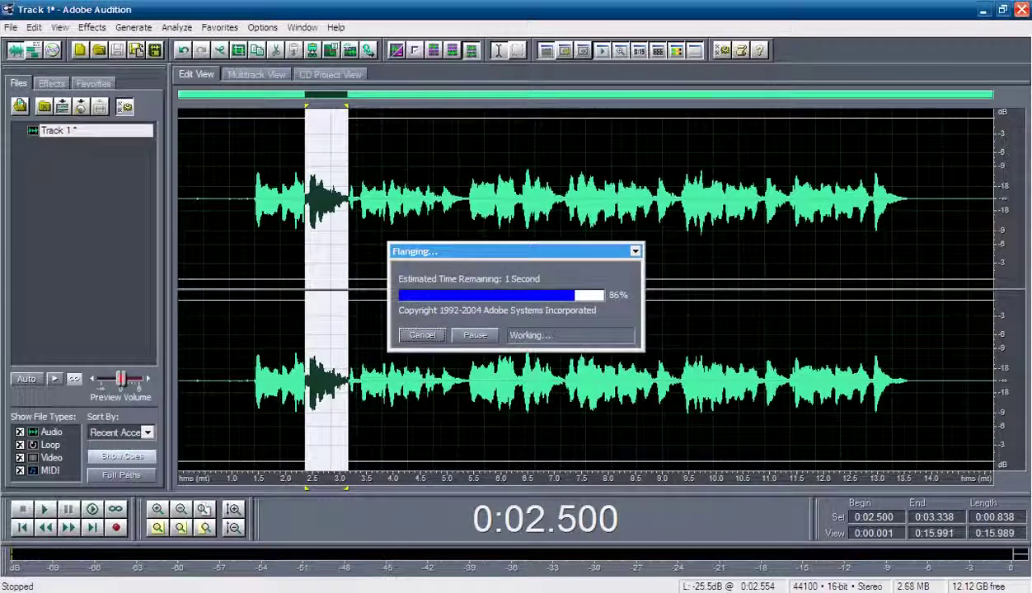
Play the flanged voice from about the 0:01.282 mark
left_click(244, 231)
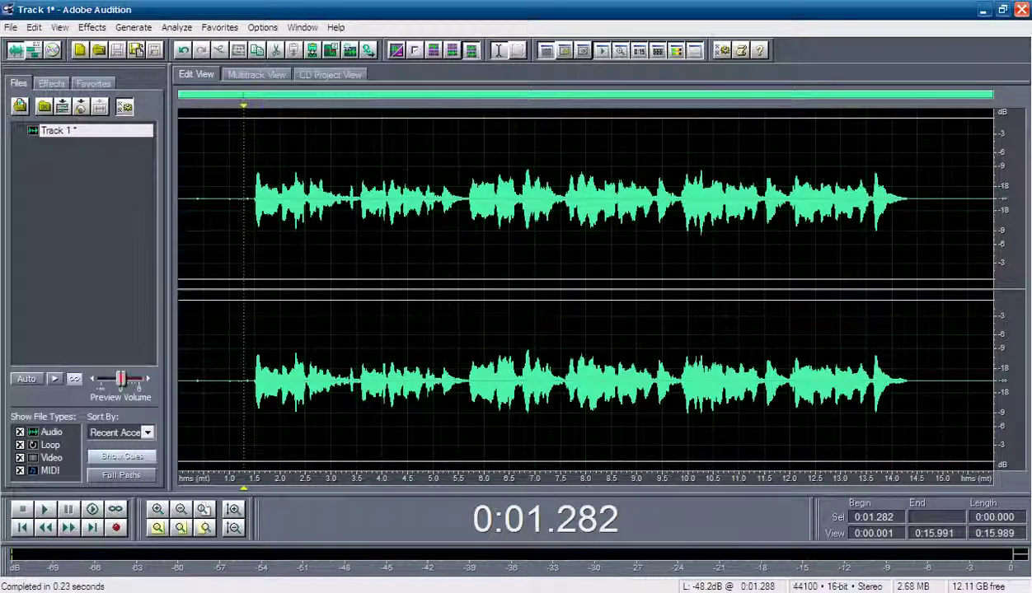
key("space")
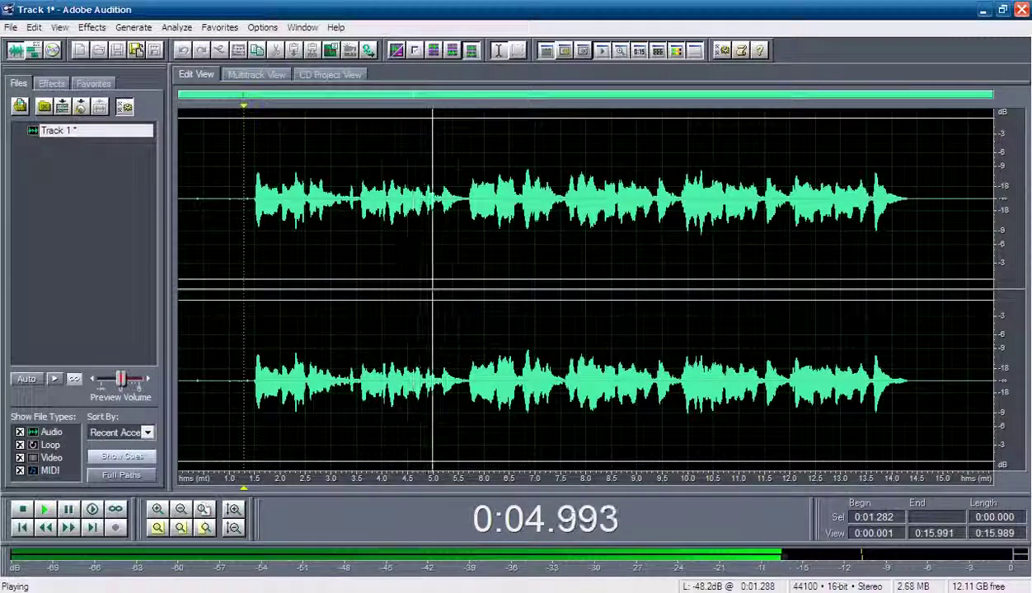
key("space")
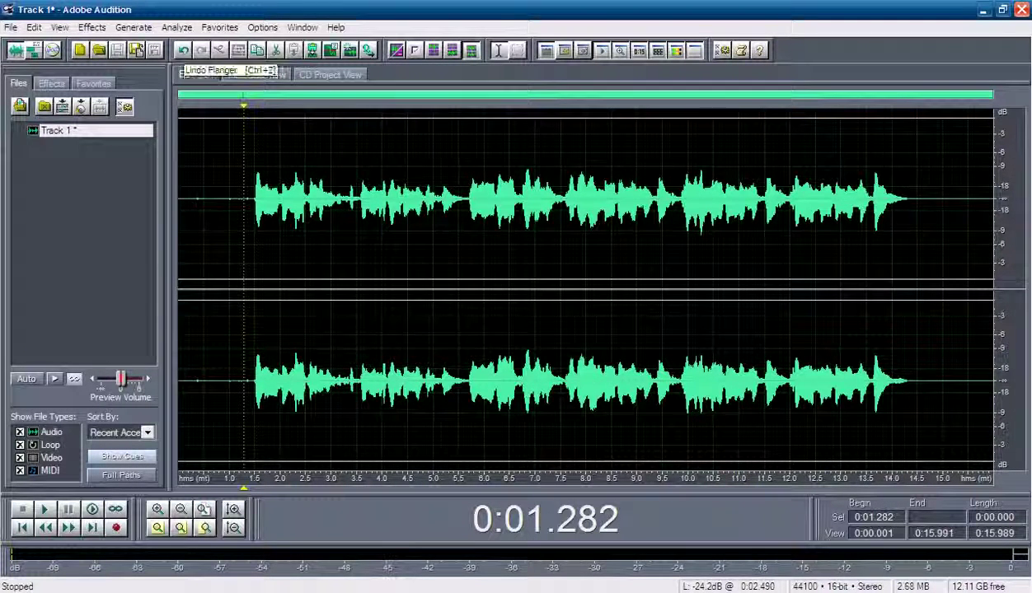
Undo the Flanger effect and play the voice briefly from about 0:01.377
left_click(183, 50)
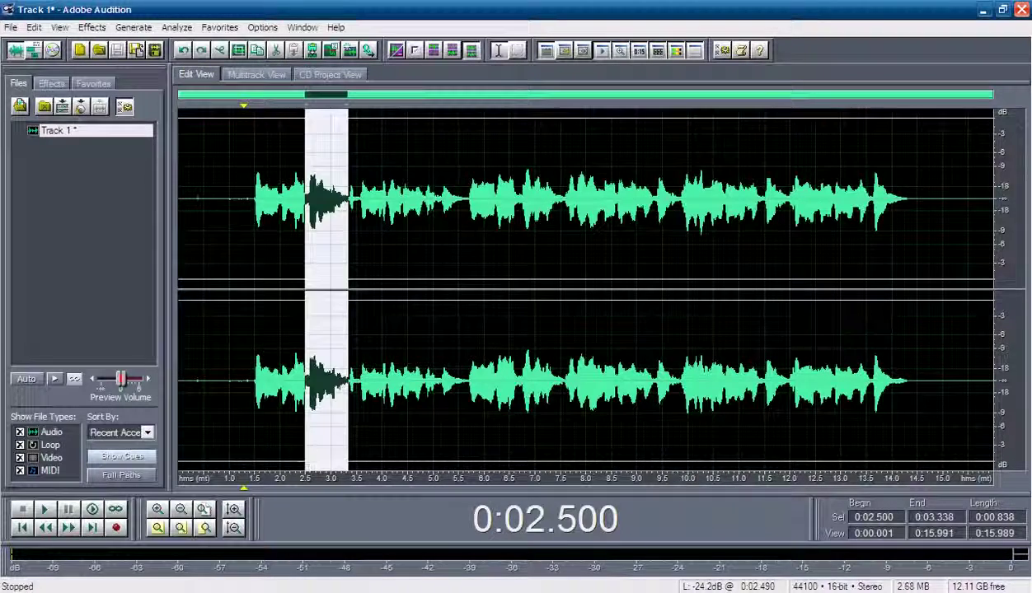
left_click(249, 199)
key("space")
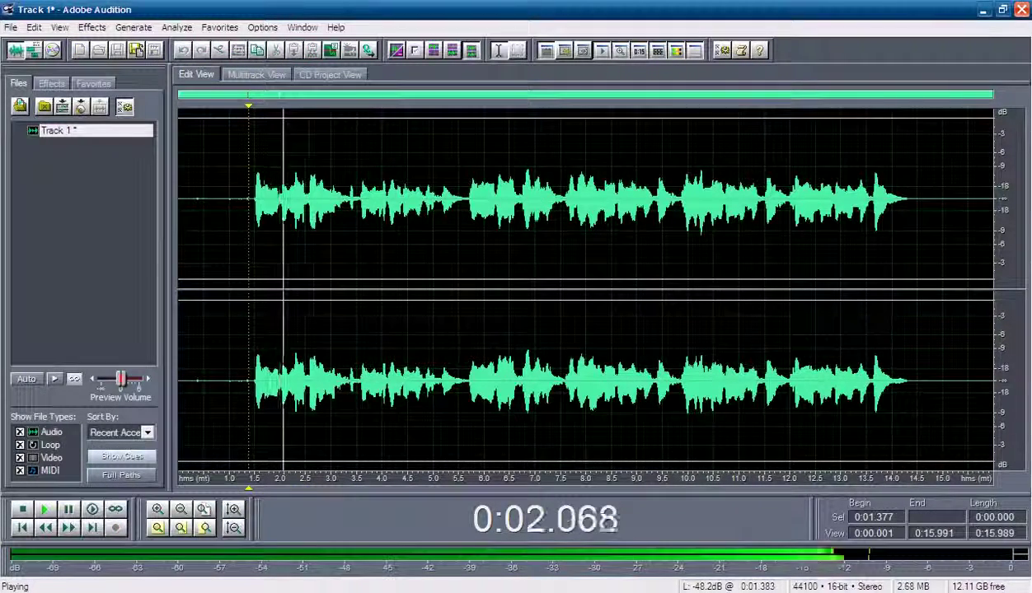
key("space")
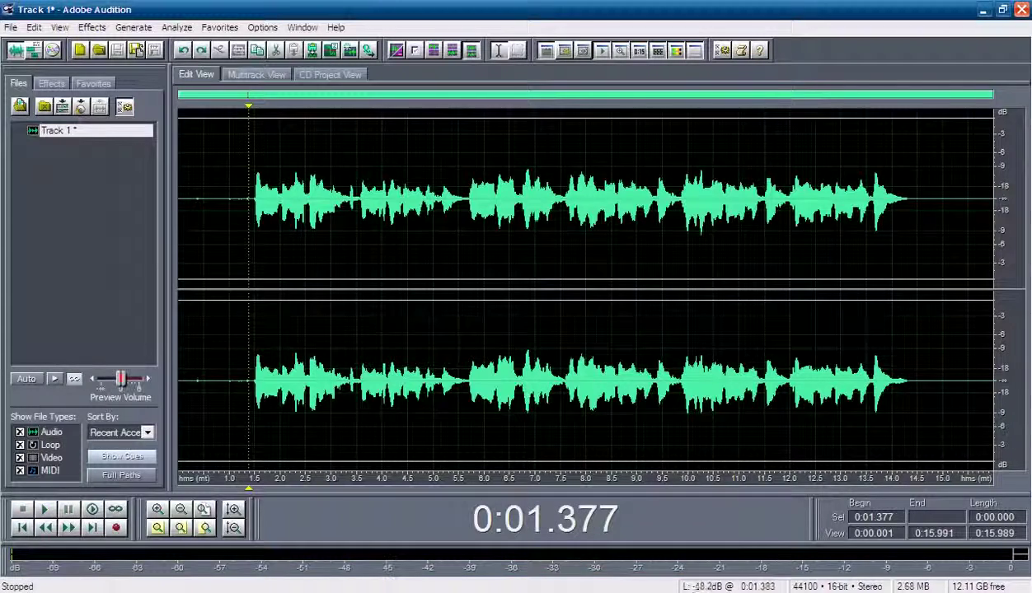
left_click(92, 27)
key("Right")
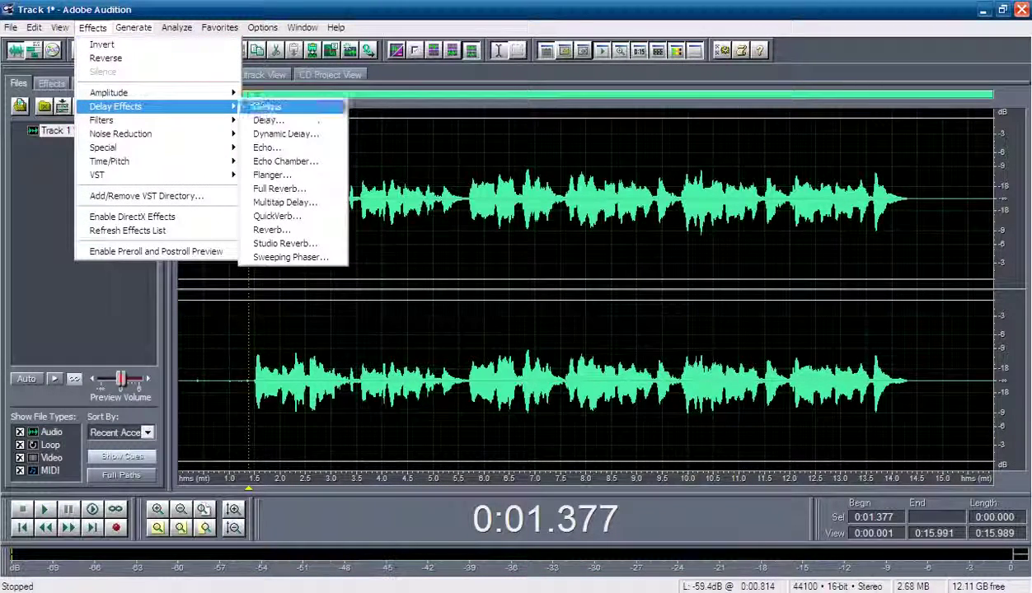
key("Down")
key("Down")
key("Down")
key("Down")
key("Down")
key("Down")
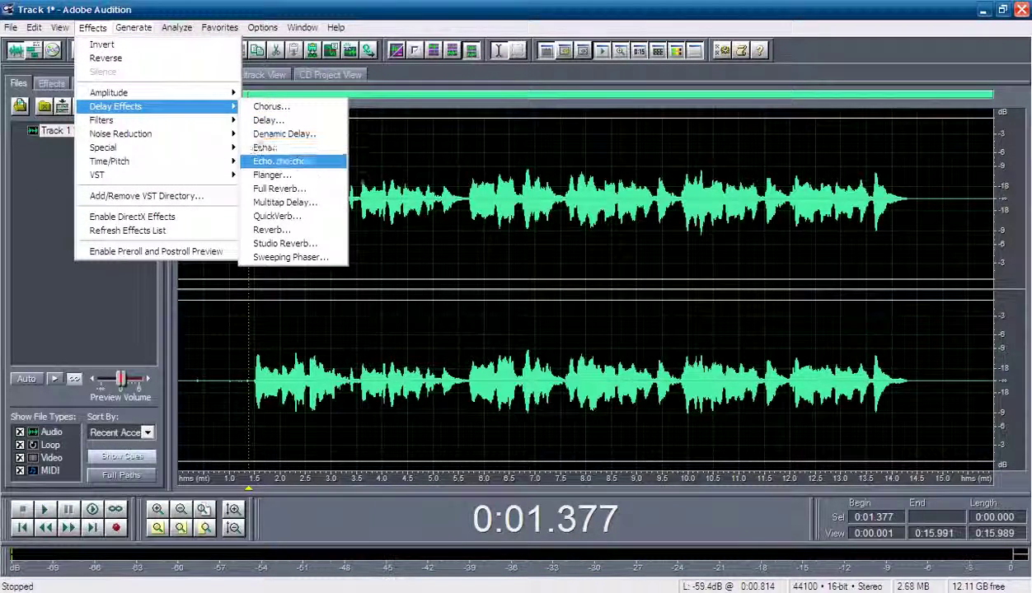
key("Down")
key("Down")
key("Down")
key("Down")
key("Down")
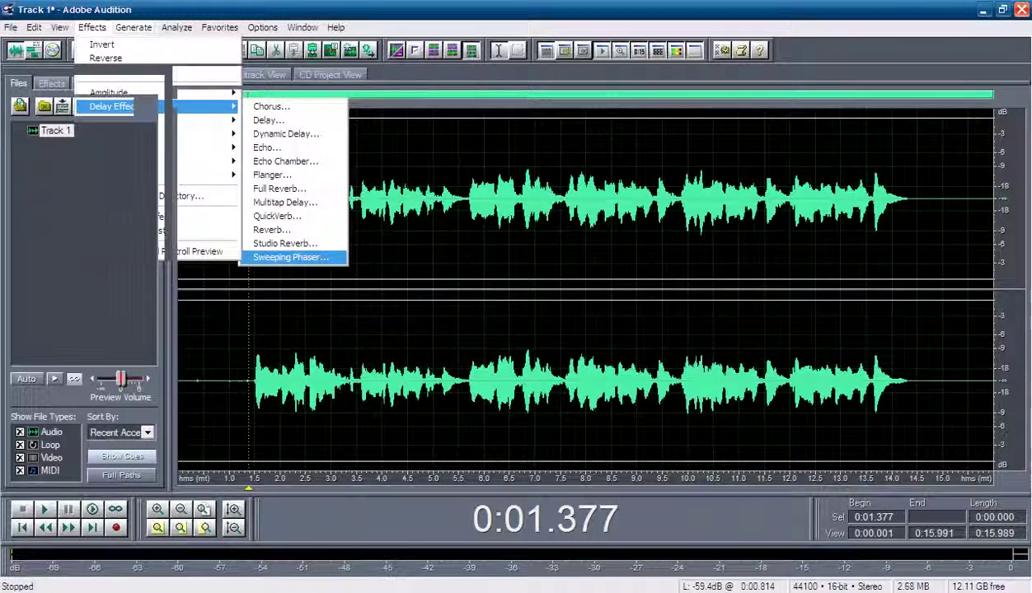
key("Return")
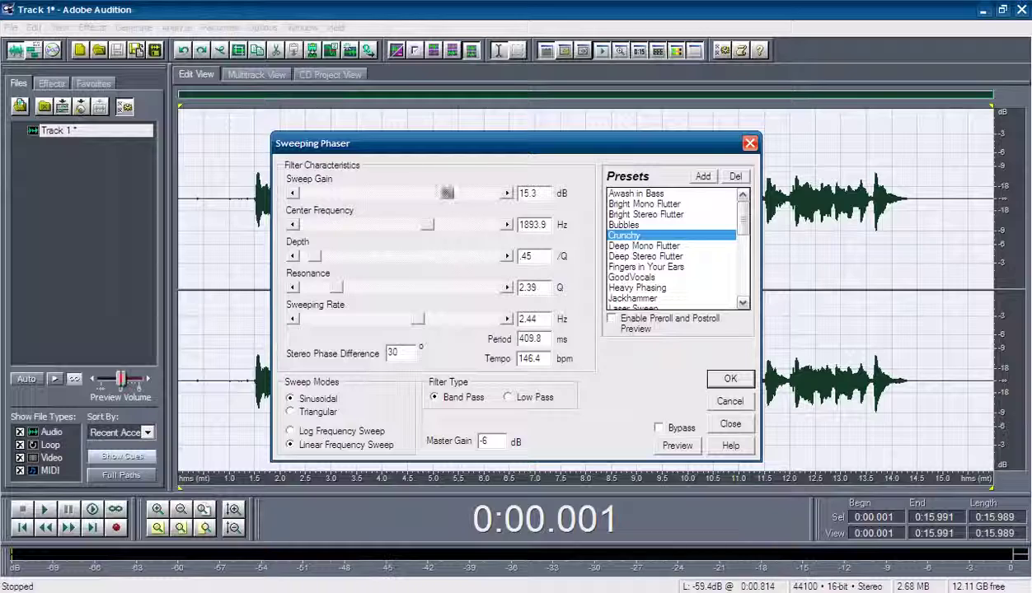
left_click(750, 143)
Play the voice from the 0:01.500 mark and select the passage from 0:02.500 to about 0:03.275
left_click(356, 247)
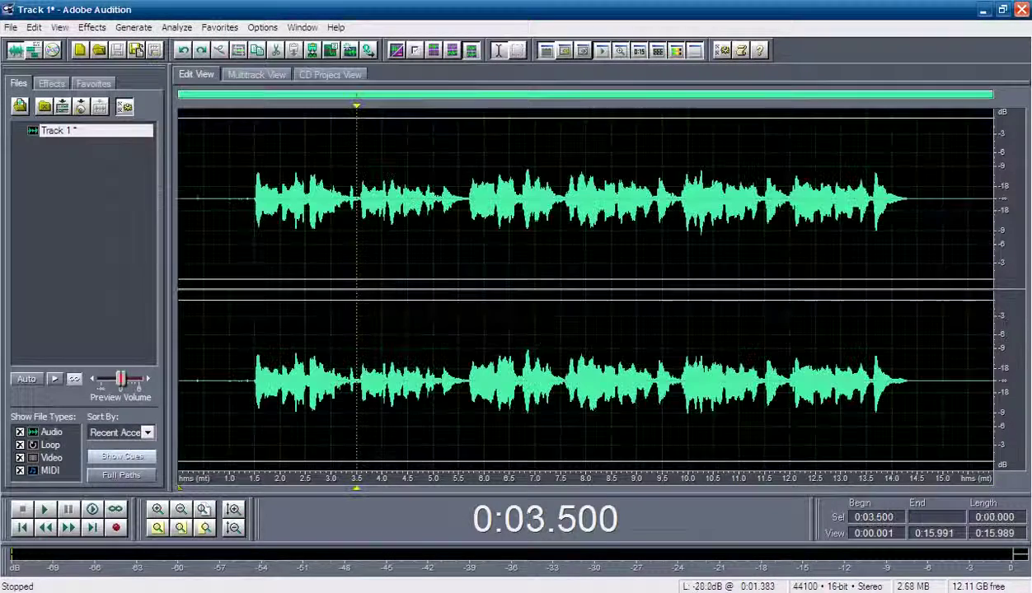
left_click(253, 247)
key("space")
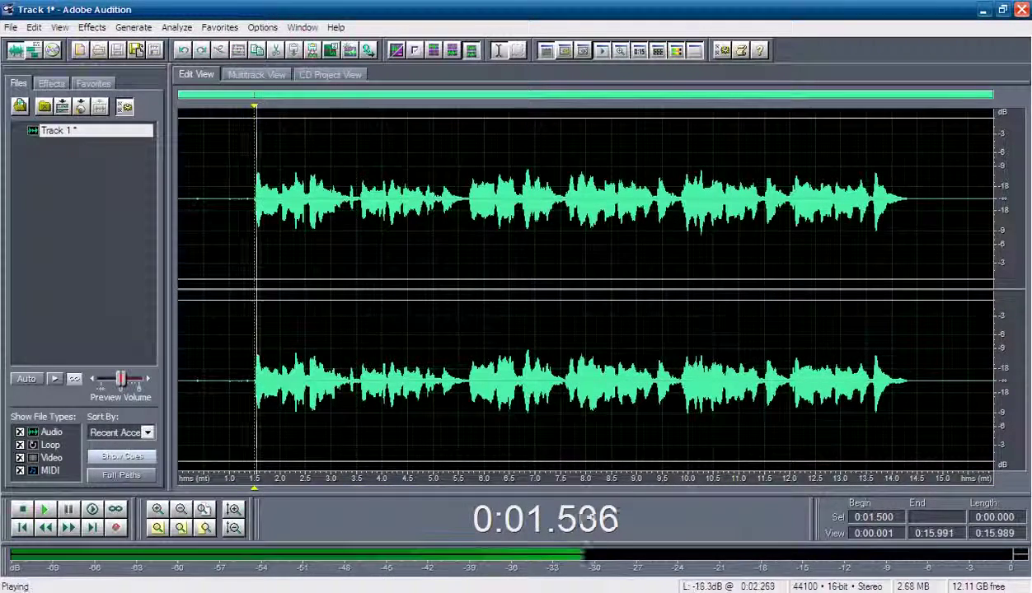
mouse_move(310, 206)
left_mouse_down()
mouse_move(357, 206)
mouse_move(305, 206)
left_mouse_up()
key("space")
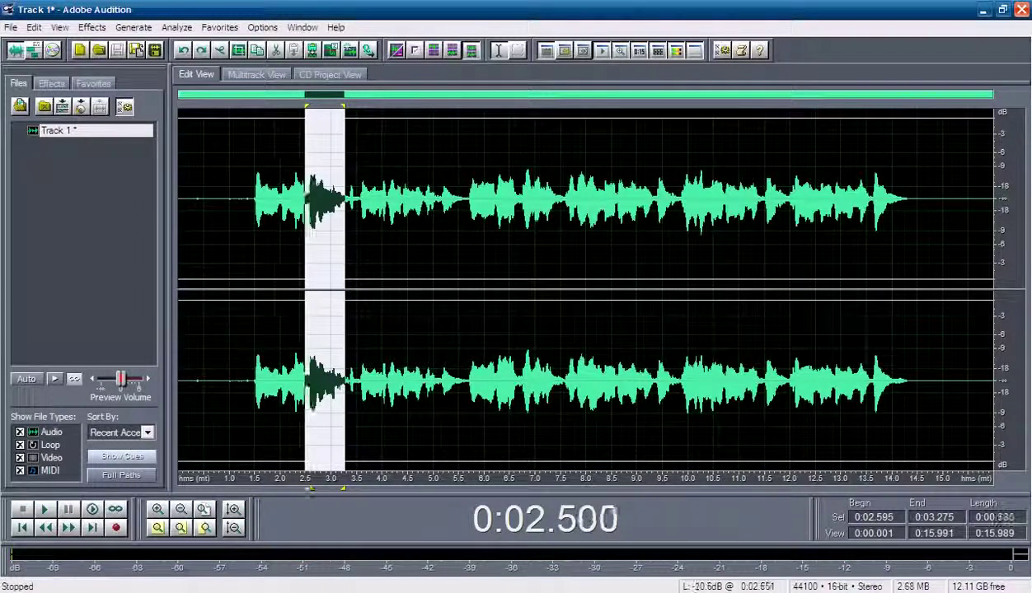
Open the Sweeping Phaser for the selected passage, preview its Crunchy preset and close the effect without applying it
left_click(91, 27)
mouse_move(116, 106)
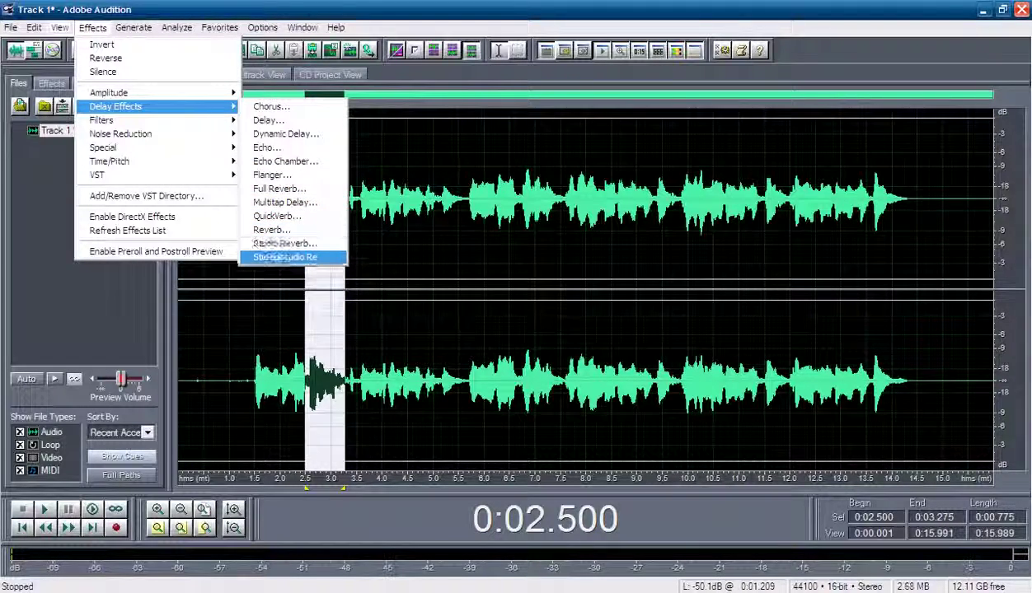
left_click(290, 257)
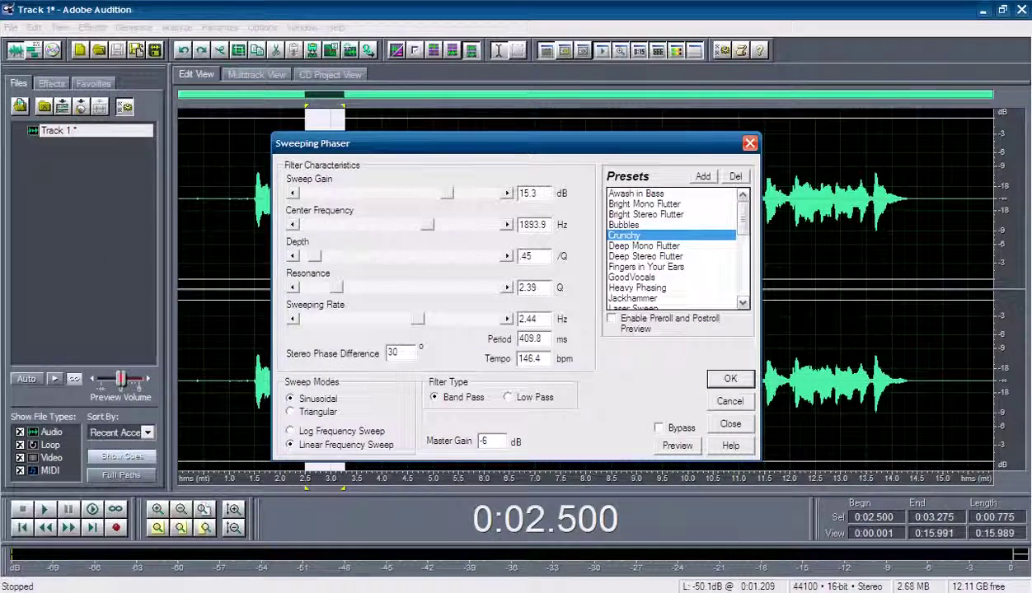
left_click(636, 193)
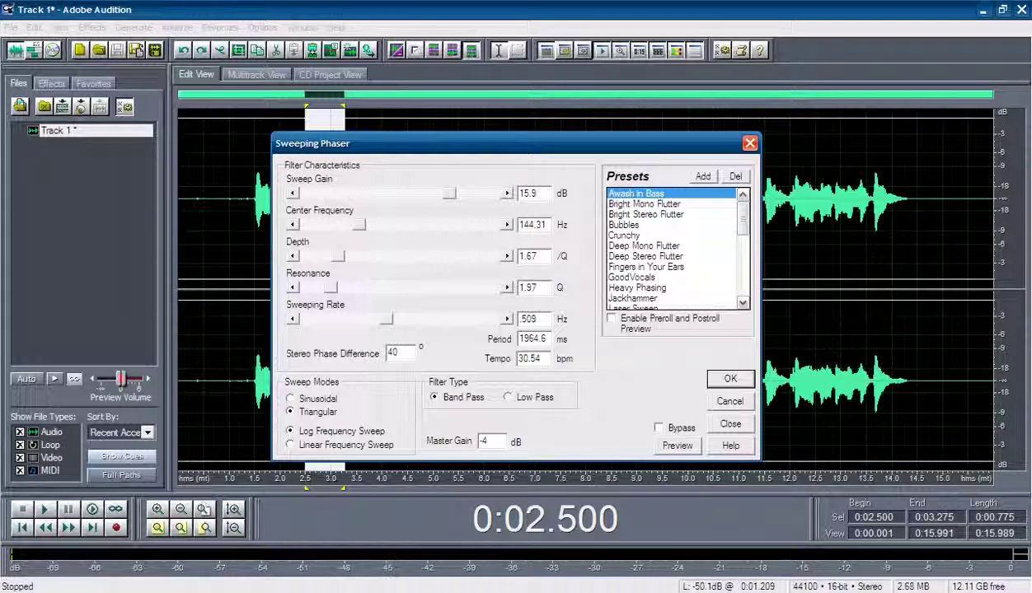
left_click(624, 235)
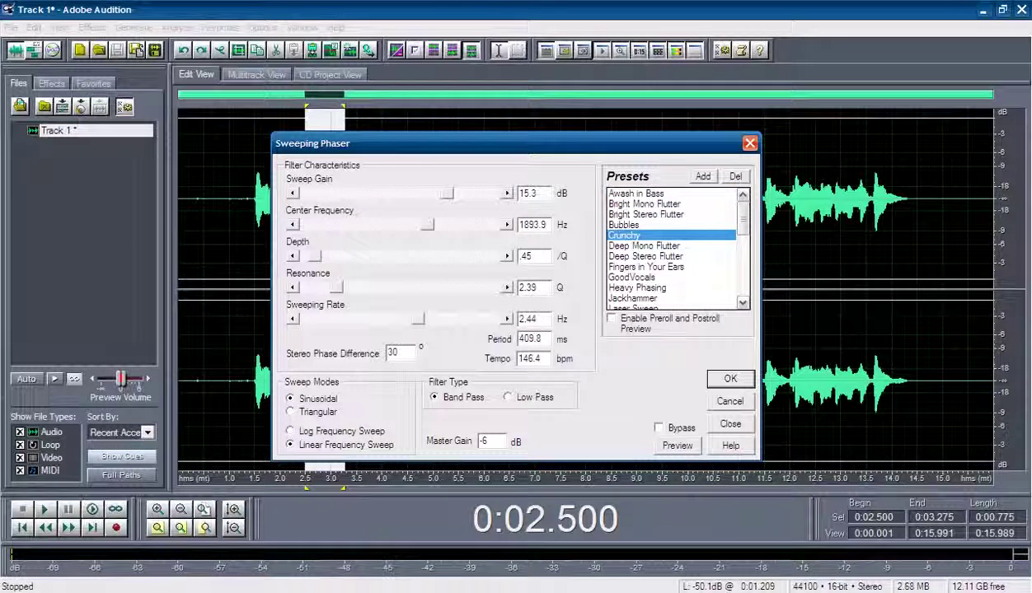
left_click(677, 445)
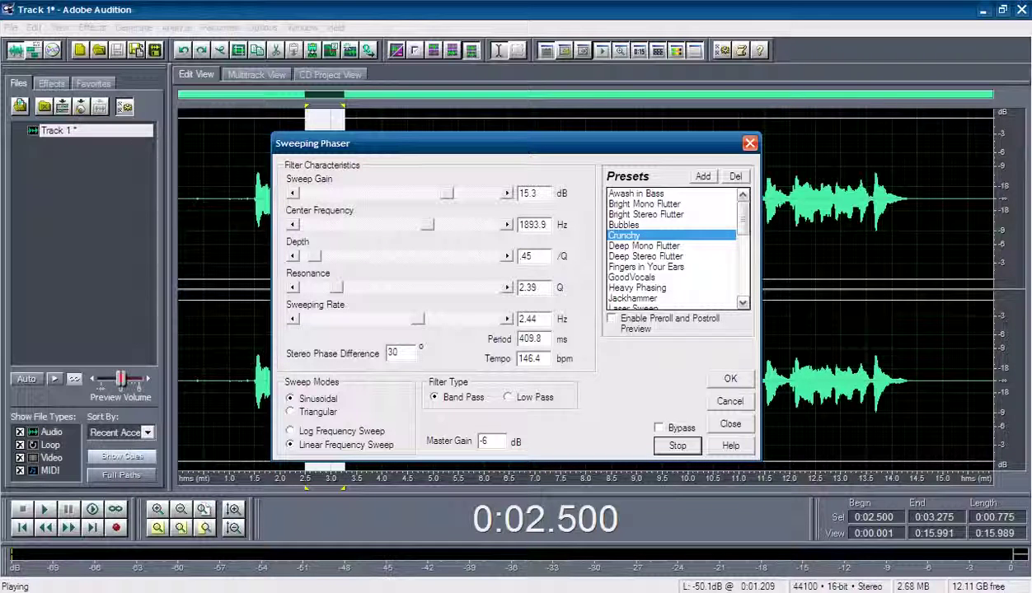
left_click(677, 445)
left_click(749, 142)
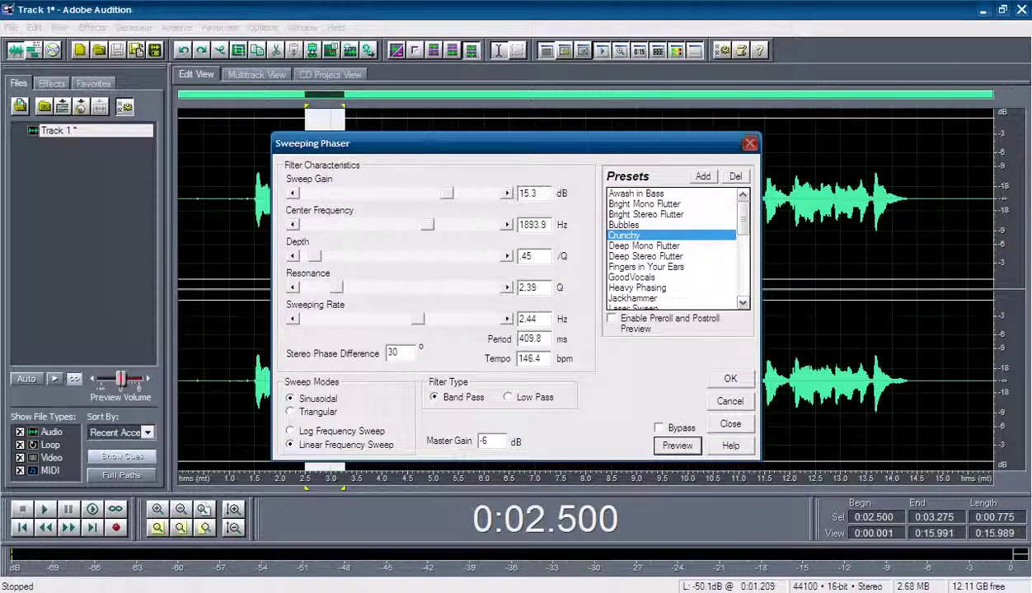
Open the Delay effect for the selected passage and choose the Spatial Left 2 preset
left_click(91, 28)
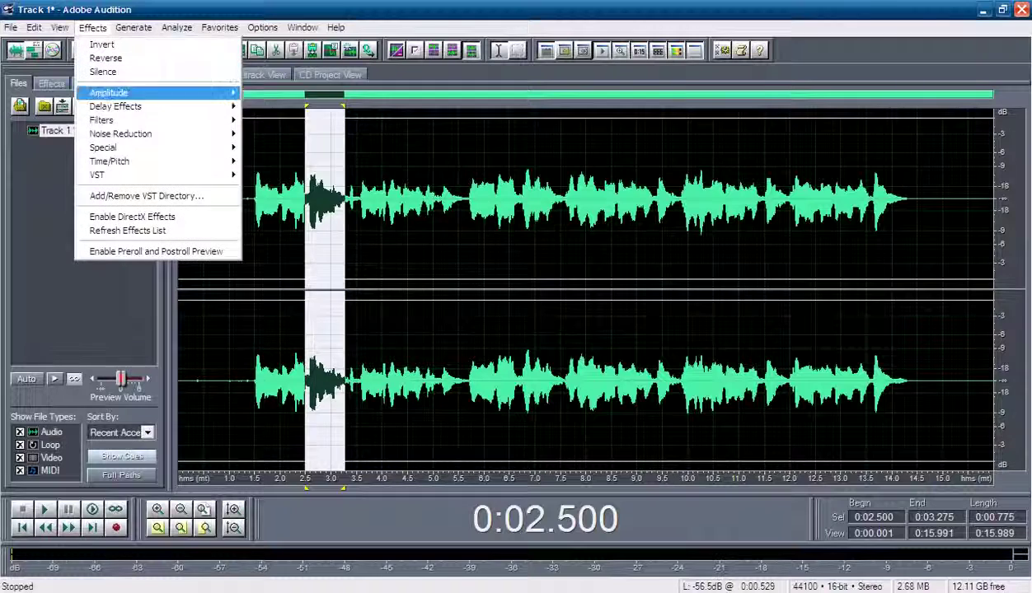
mouse_move(124, 106)
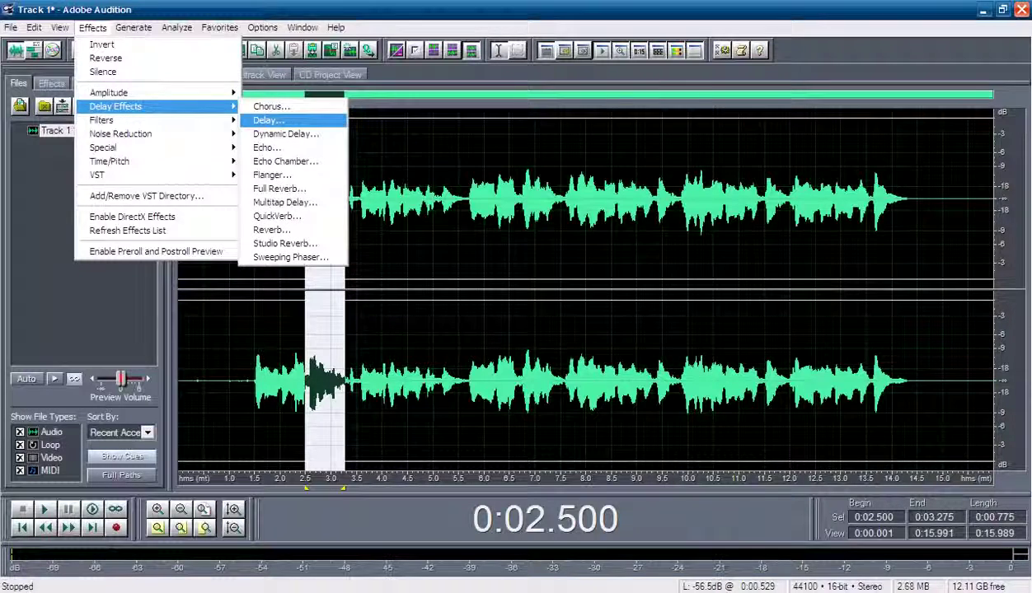
left_click(269, 120)
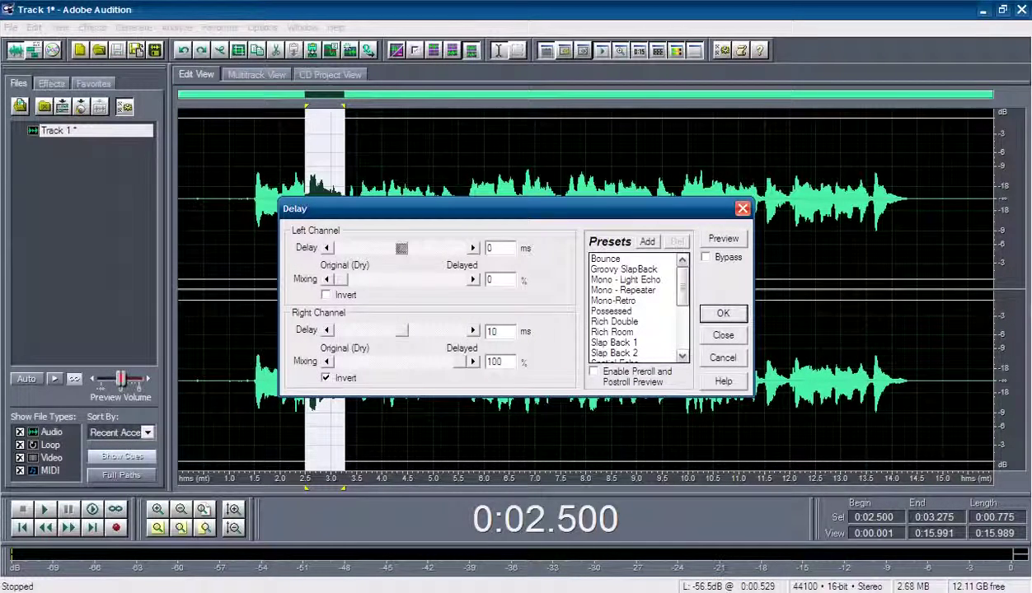
scroll(639, 305, "down", 5)
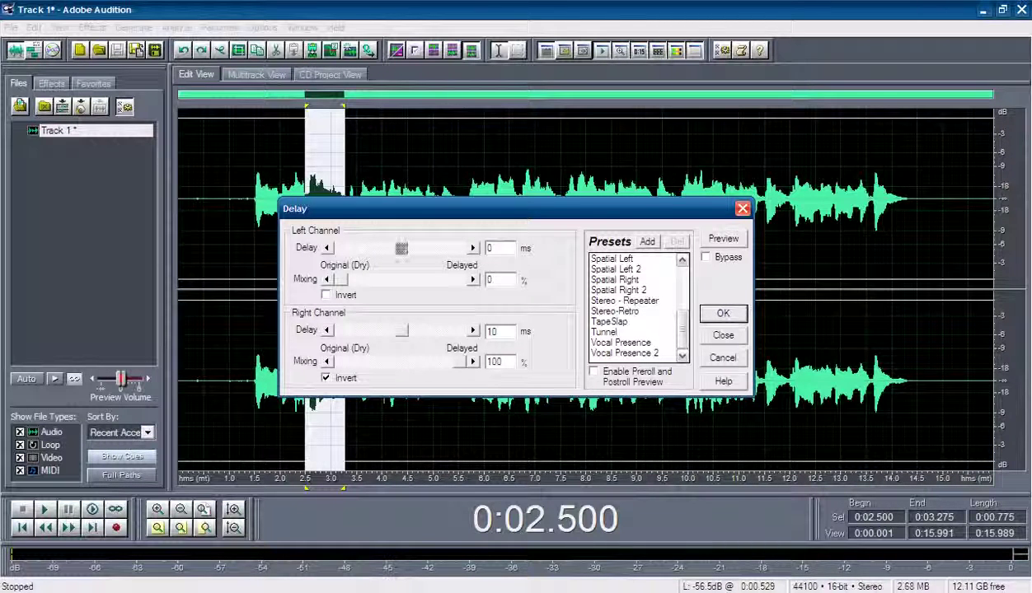
left_click(611, 258)
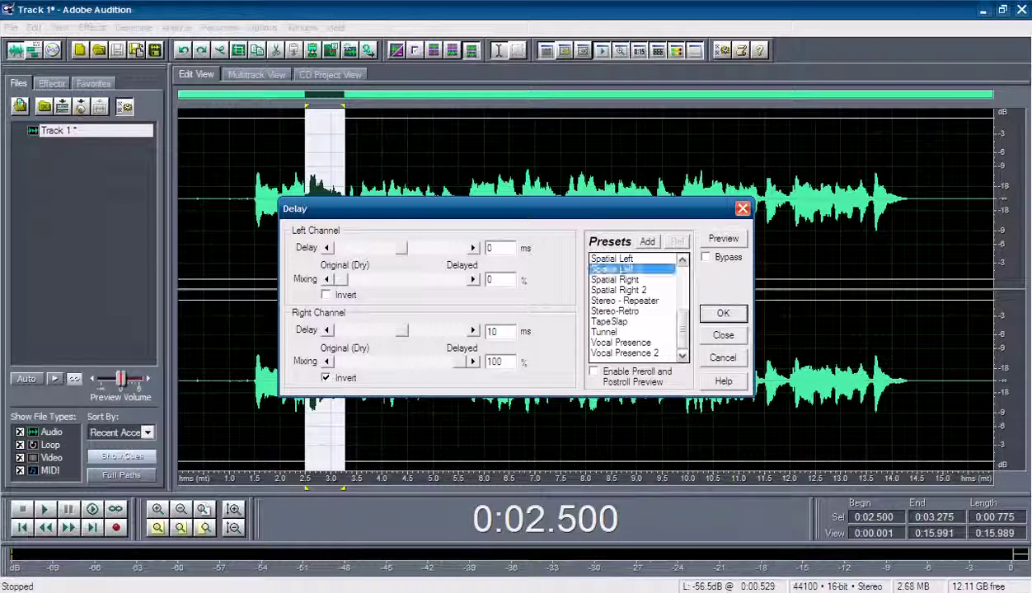
left_click(614, 269)
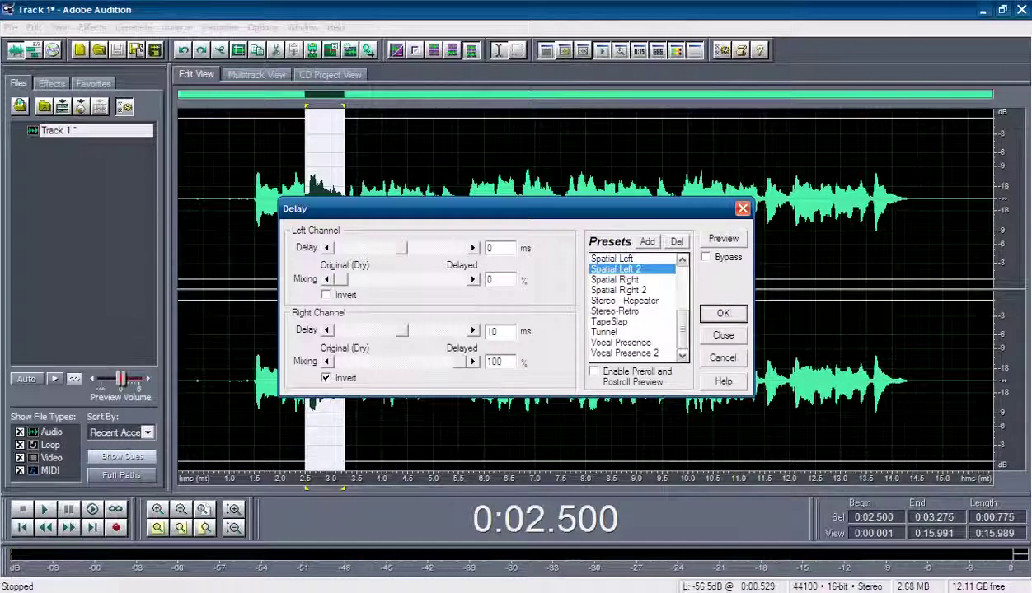
Apply the Spatial Left 2 delay to the selected passage and play the voice from about 0:01.377
key("Return")
left_click(248, 198)
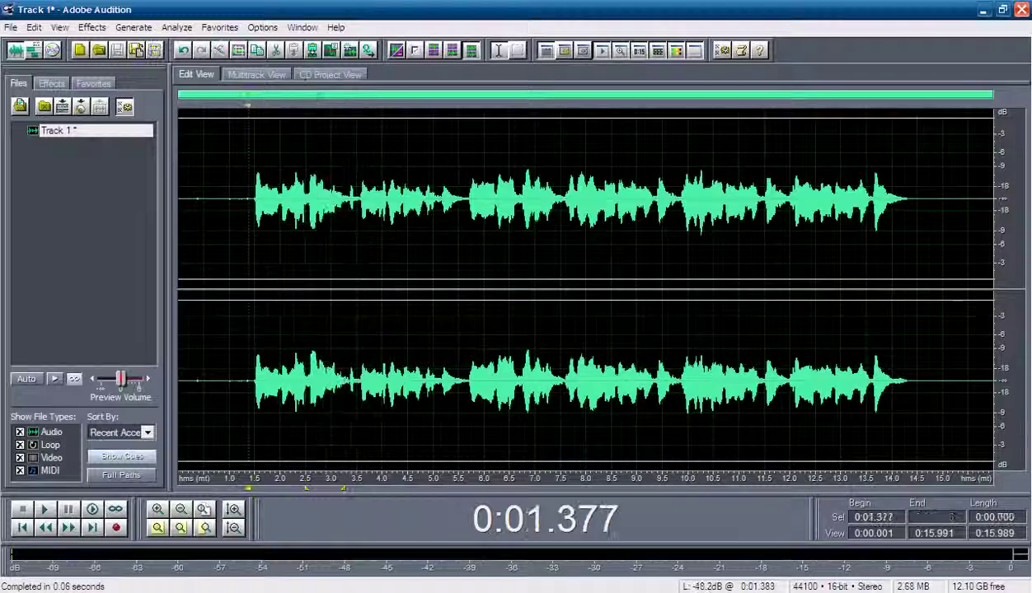
key("space")
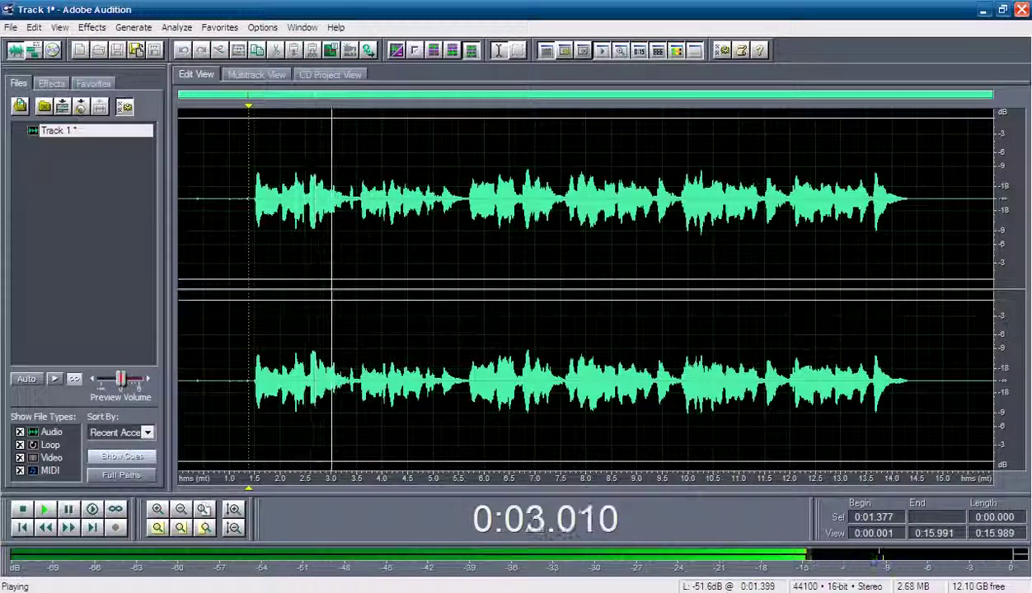
key("space")
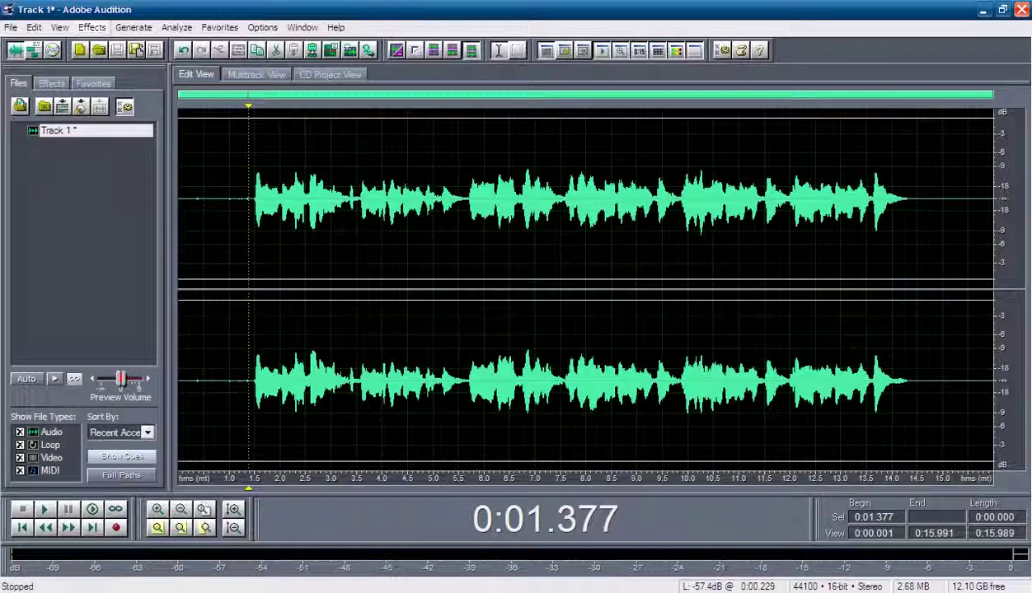
Undo the Delay effect on the short passage
left_click(274, 199)
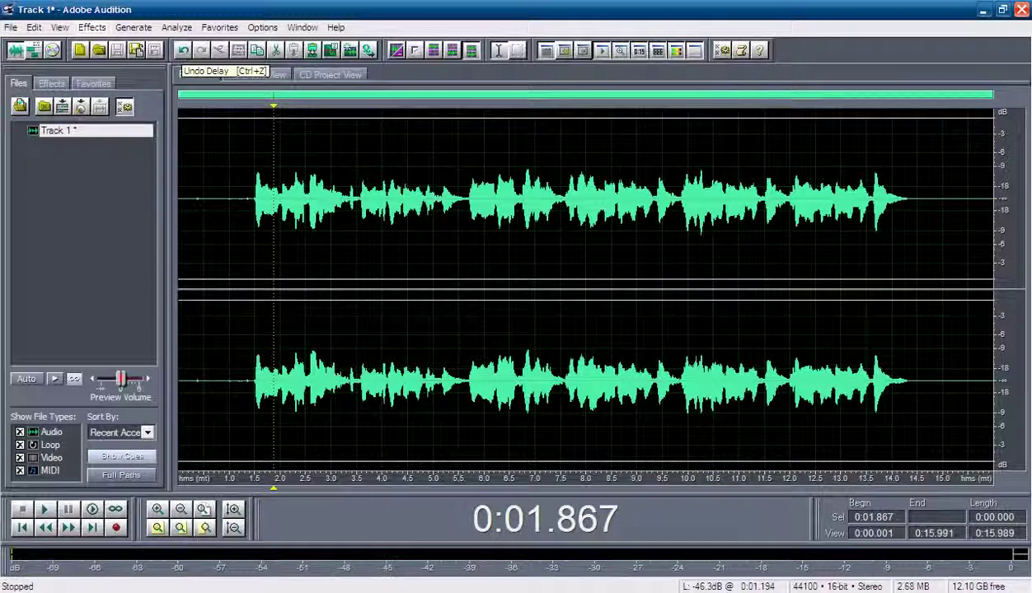
left_click(183, 50)
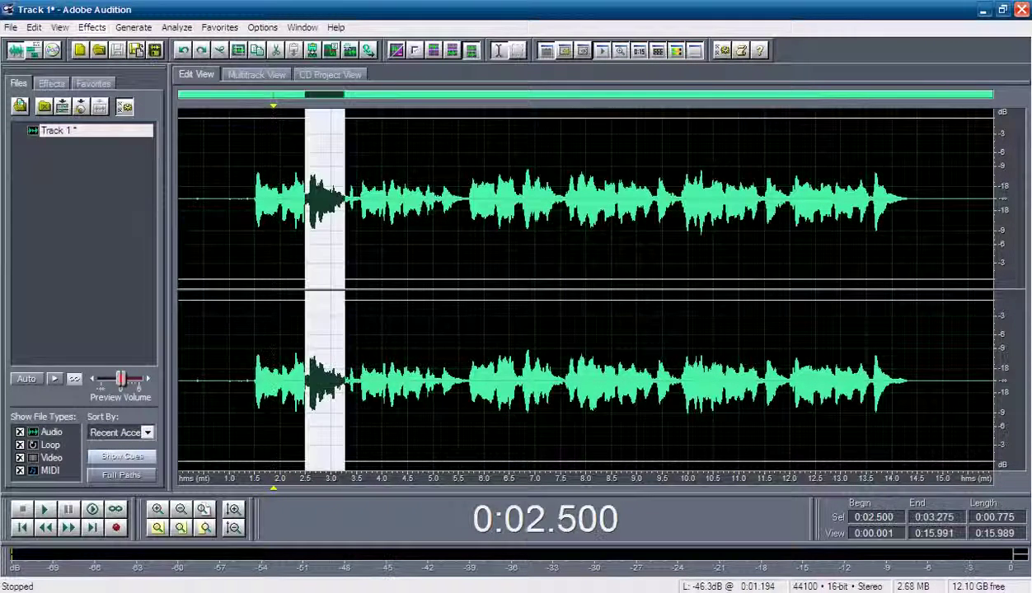
Clear the selection and apply the Delay effect with the Spatial Right 2 preset to the whole track
left_click(267, 247)
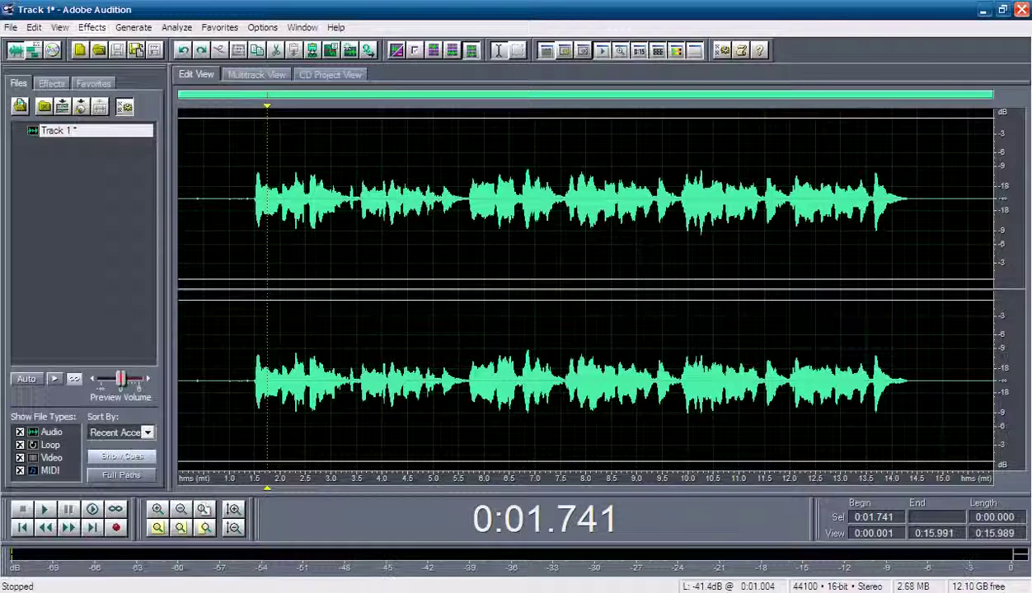
left_click(92, 28)
key("Right")
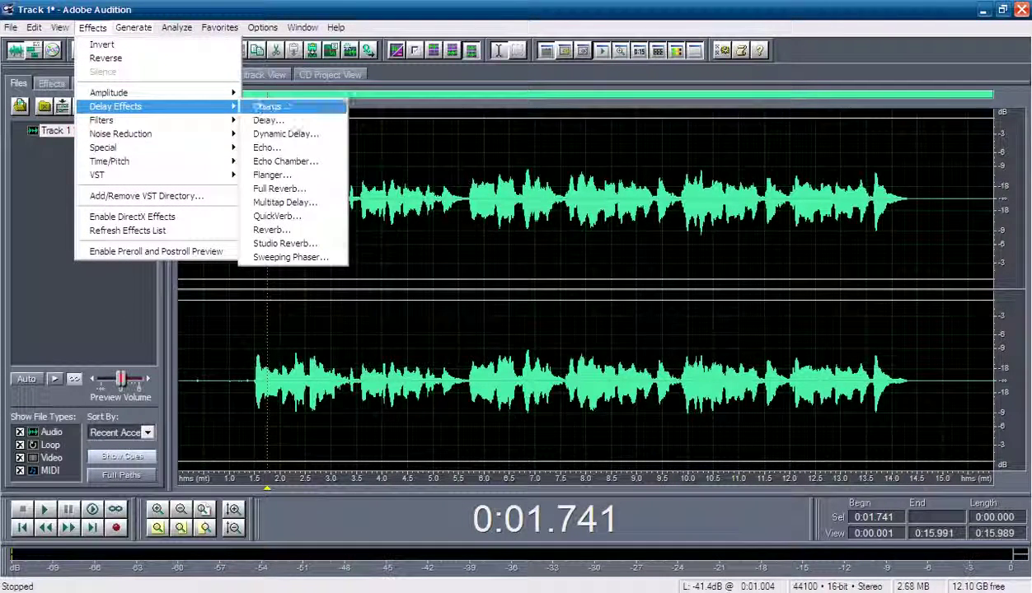
key("Down")
key("Return")
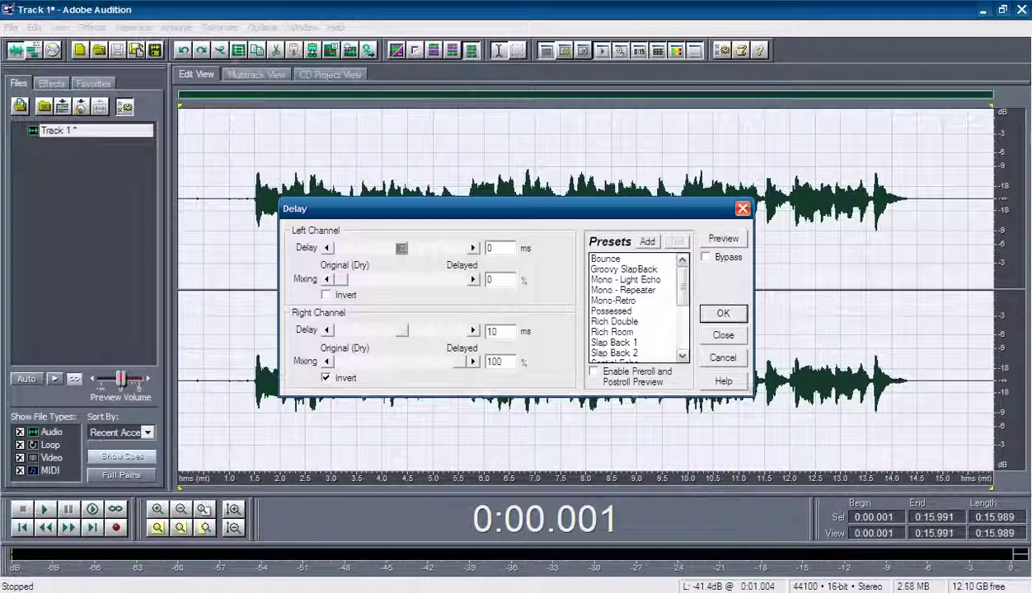
scroll(634, 305, "down", 6)
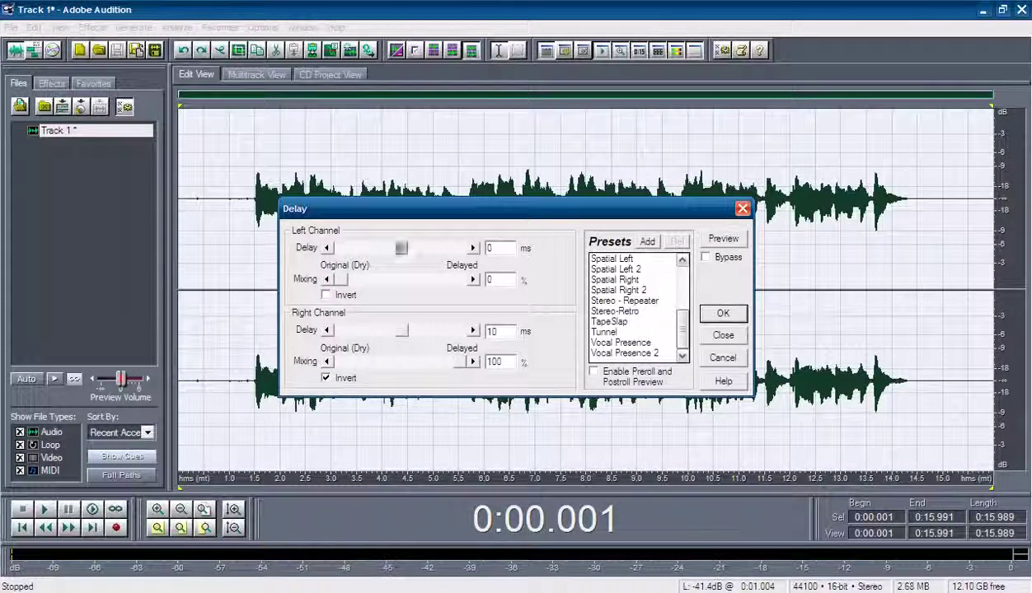
left_click(619, 290)
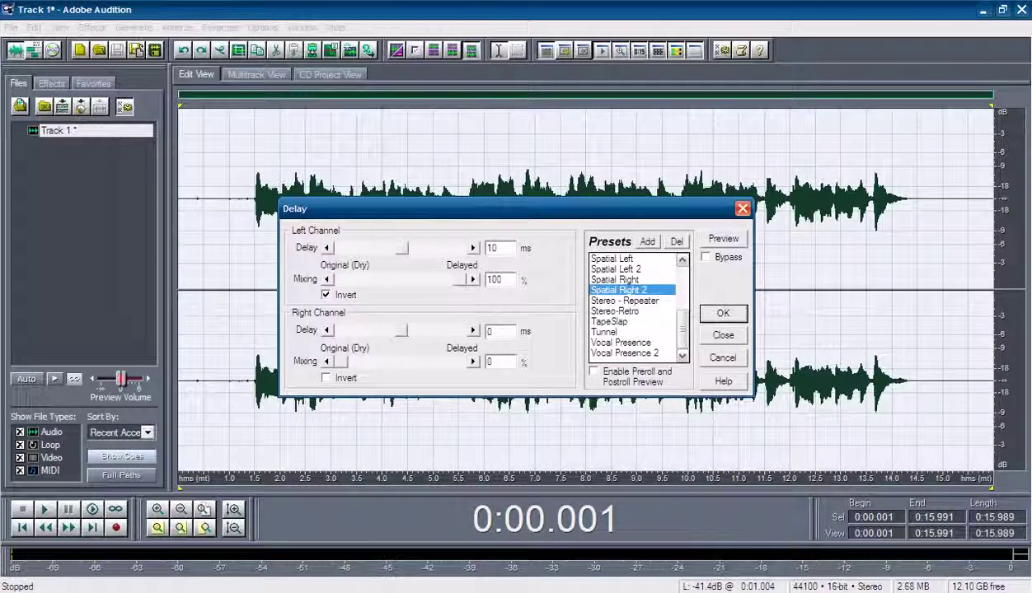
key("Return")
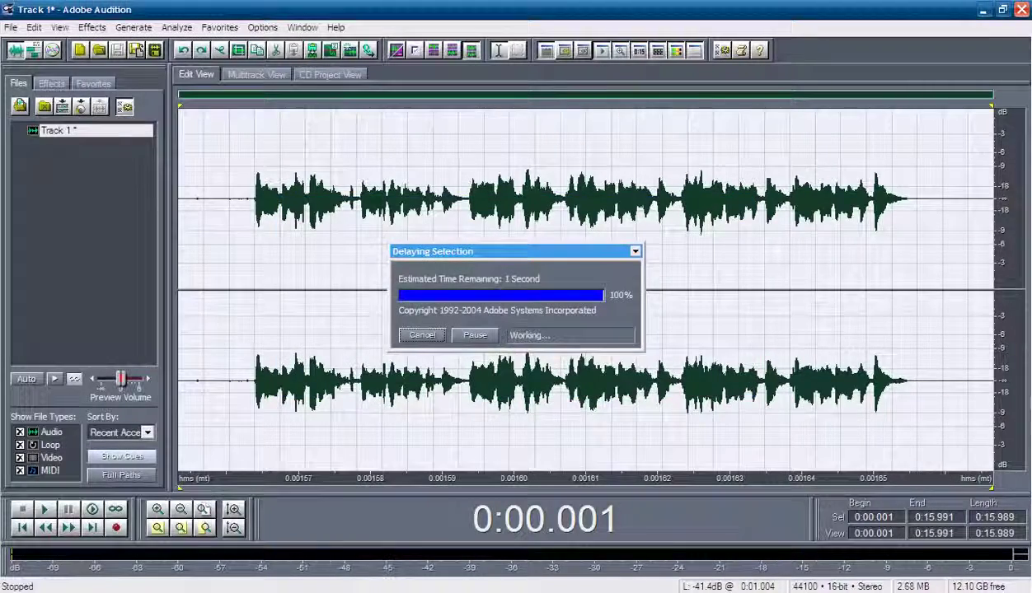
Play the delayed voice from about 0:01.266 and stop it
left_click(242, 198)
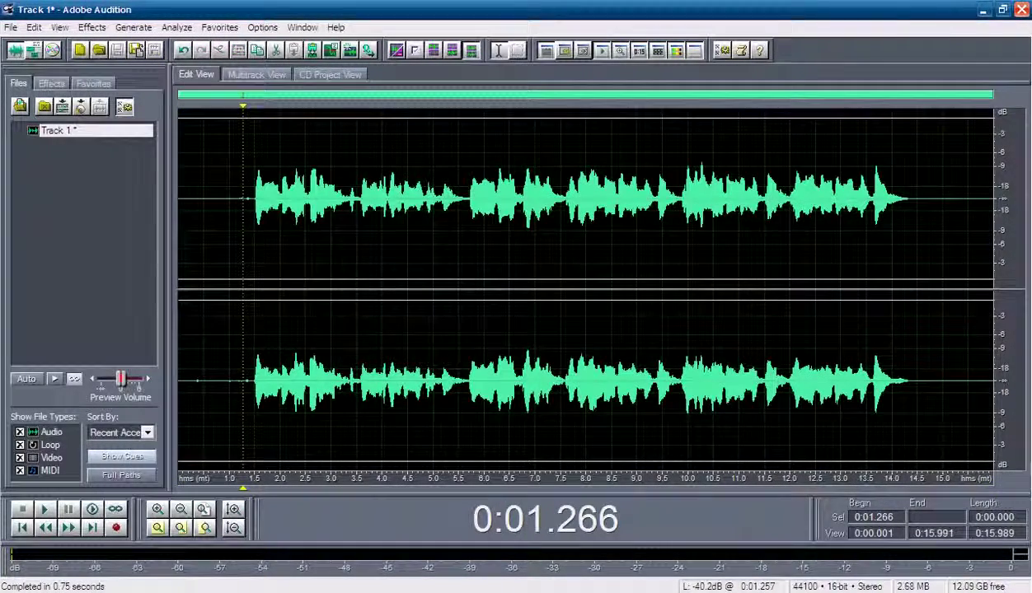
key("space")
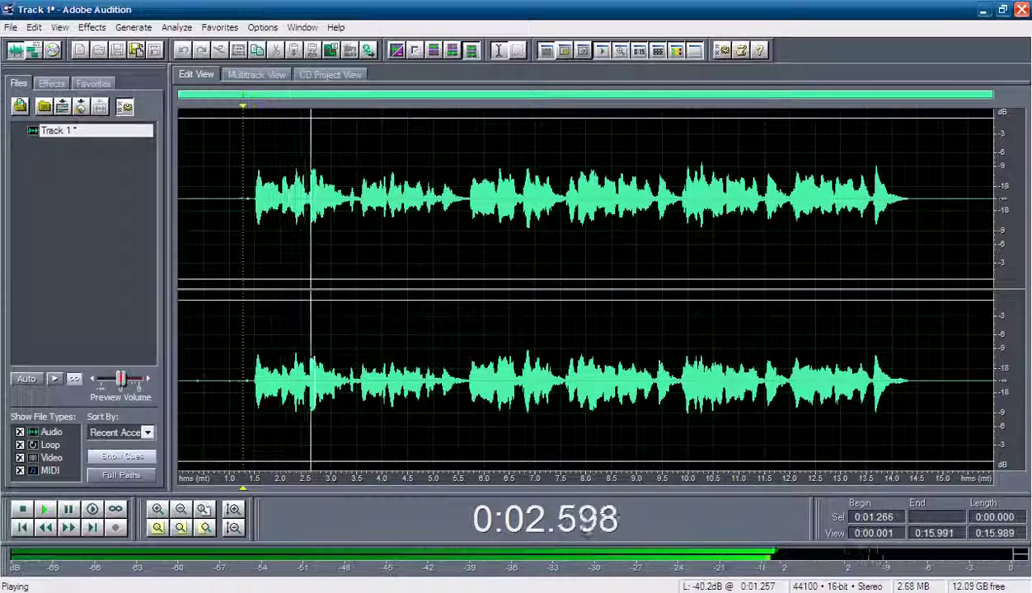
key("space")
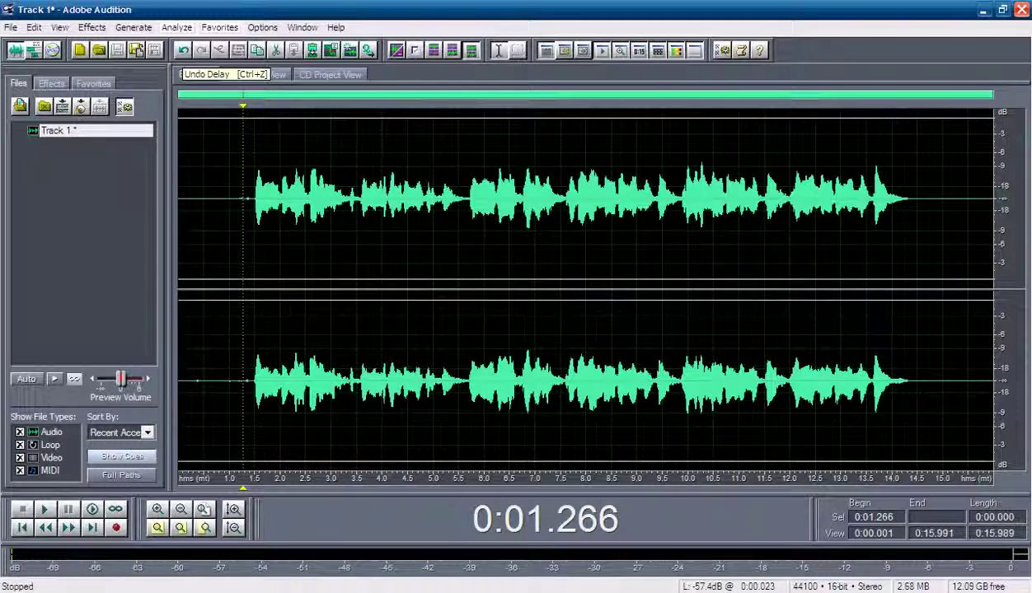
Undo the Delay effect on the whole track and place the cursor at about 0:01.330
key("ctrl+a")
left_click(255, 199)
left_click(245, 198)
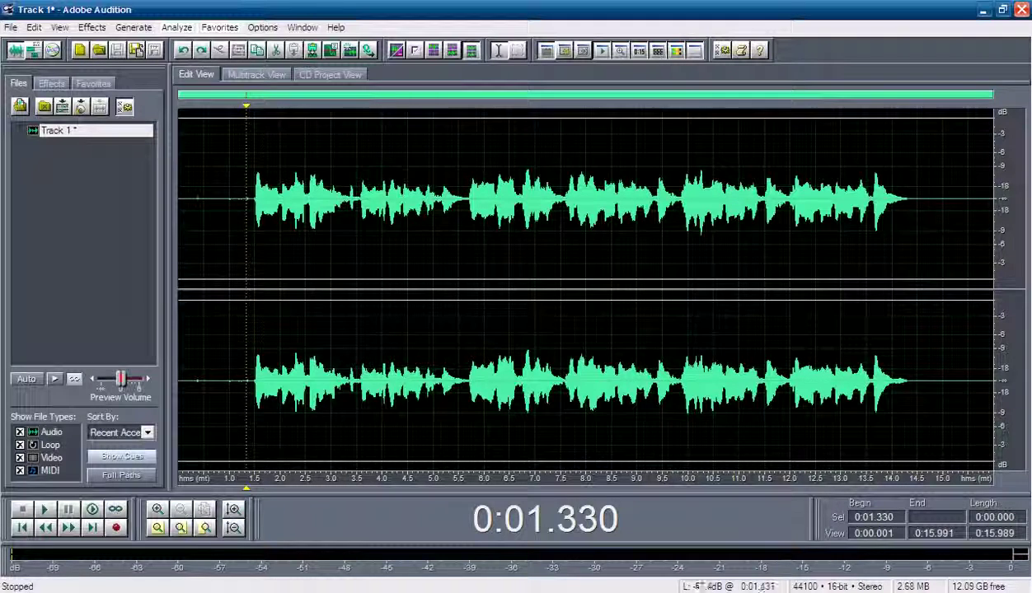
left_click(93, 27)
mouse_move(116, 107)
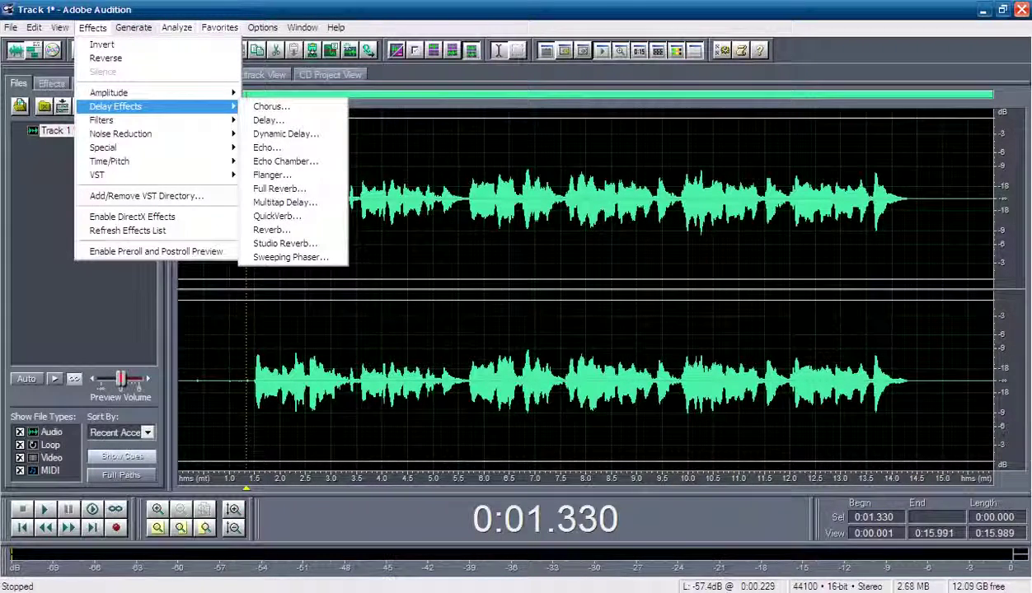
left_click(496, 165)
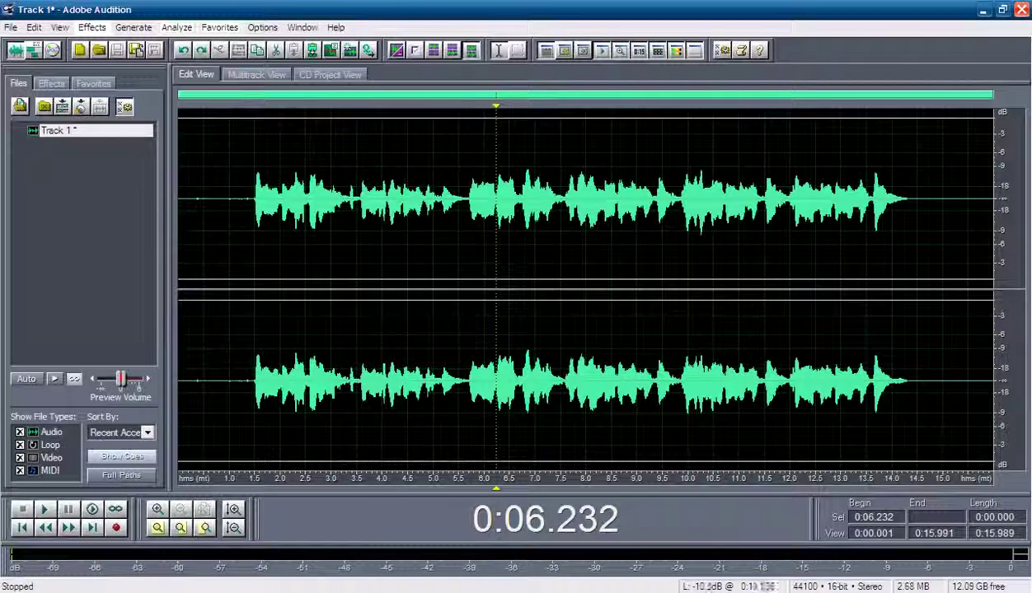
Play the ending of the voice from about 0:13.634, 0:12.764 and 0:13.000 to locate its last words
left_click_drag(873, 198, 981, 198)
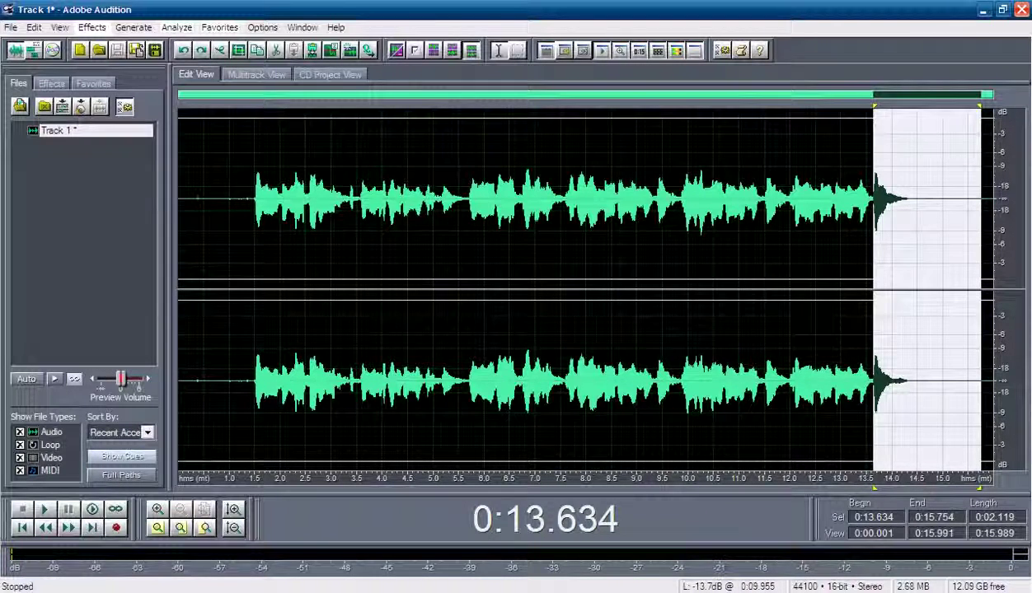
key("space")
left_click(828, 198)
key("space")
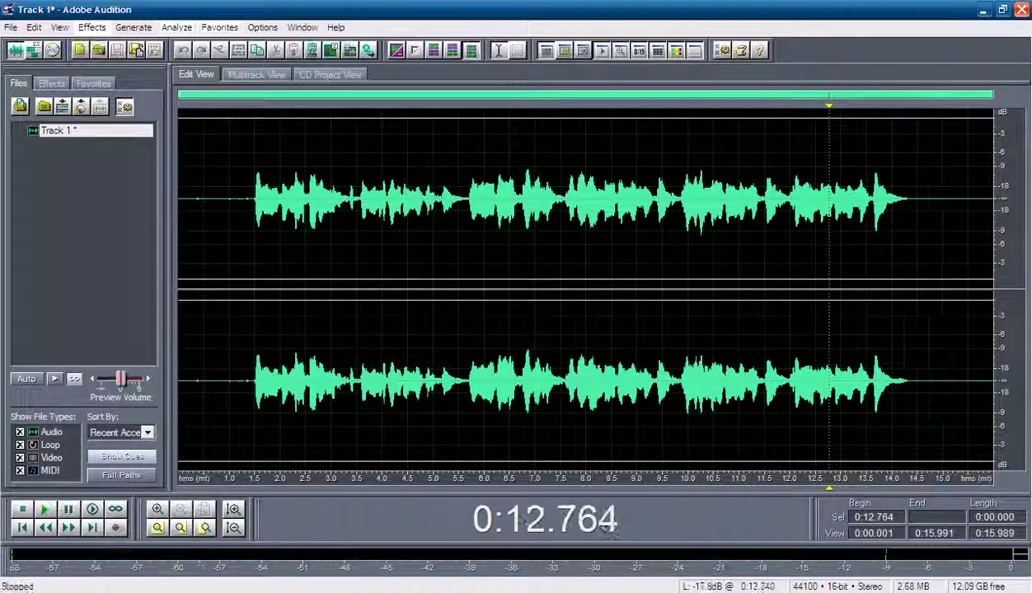
key("space")
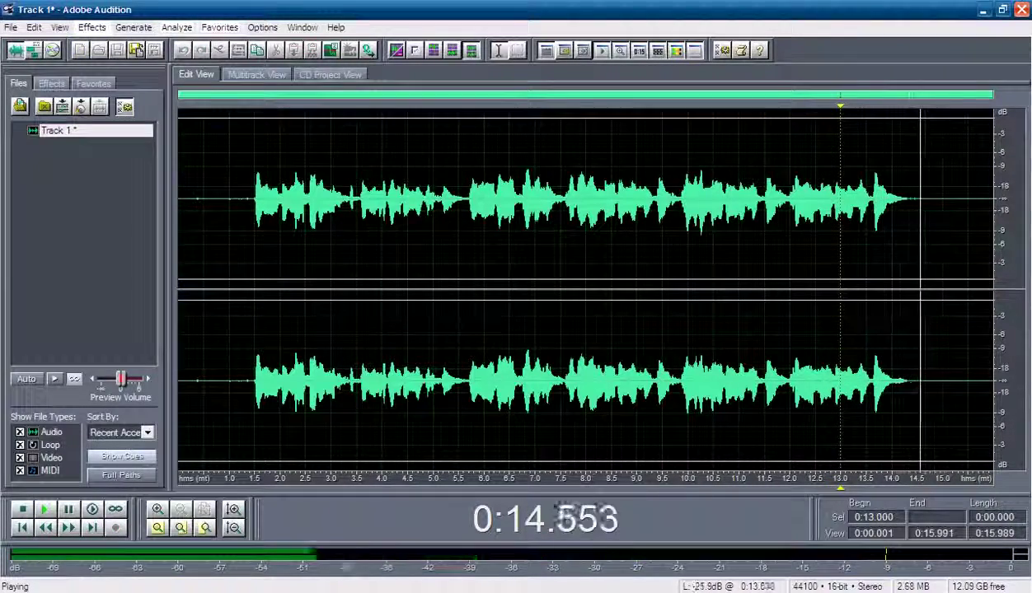
Select the ending from about 0:13.207, play it, and extend the selection to 0:13.112 through 0:15.991
left_click_drag(851, 198, 948, 198)
key("space")
key("space")
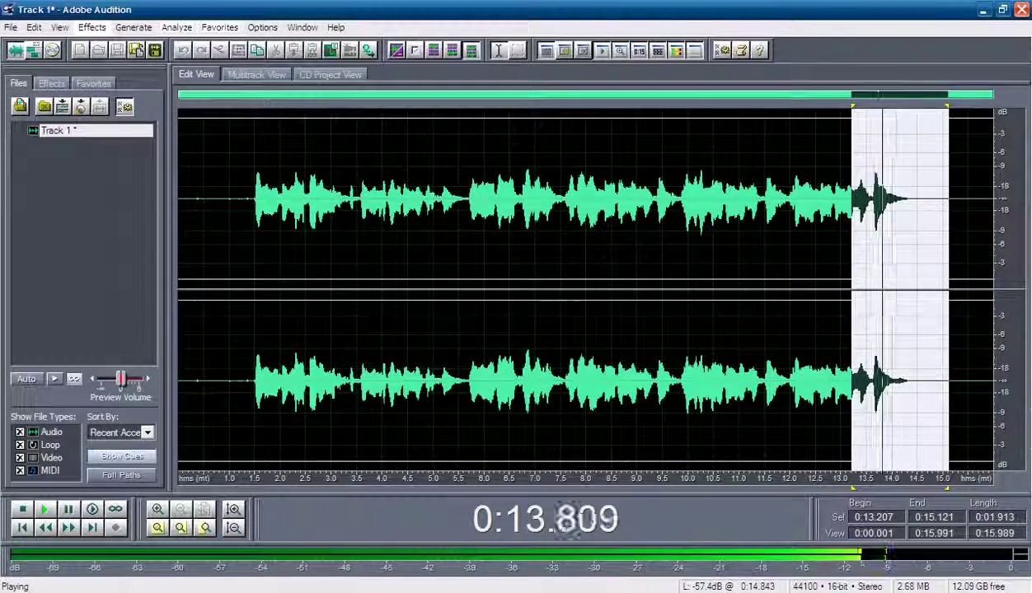
key("space")
left_click_drag(948, 106, 992, 106)
left_click_drag(853, 106, 847, 107)
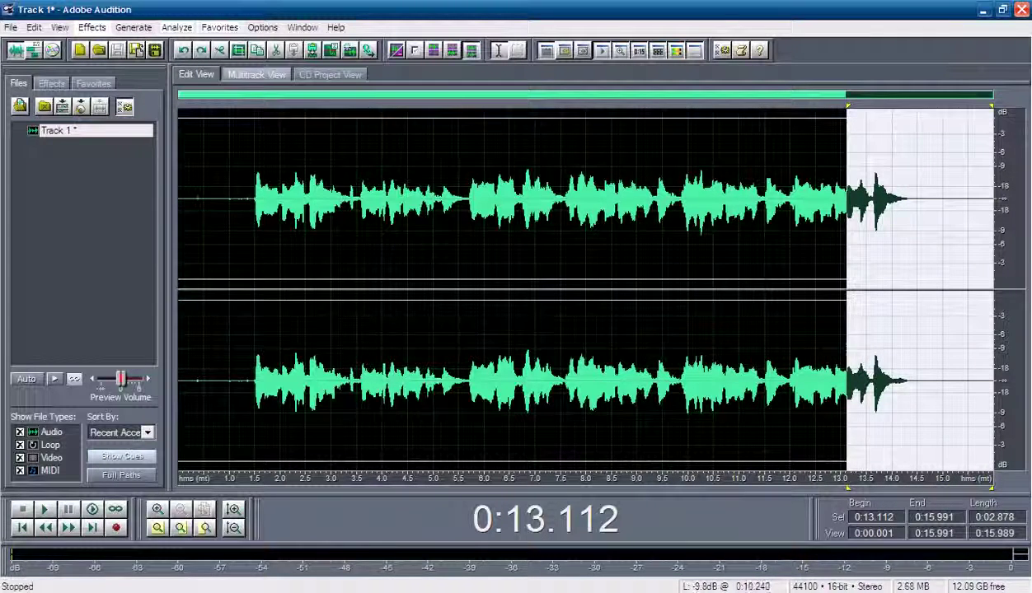
Open the Echo delay effect for the selected ending
left_click(93, 27)
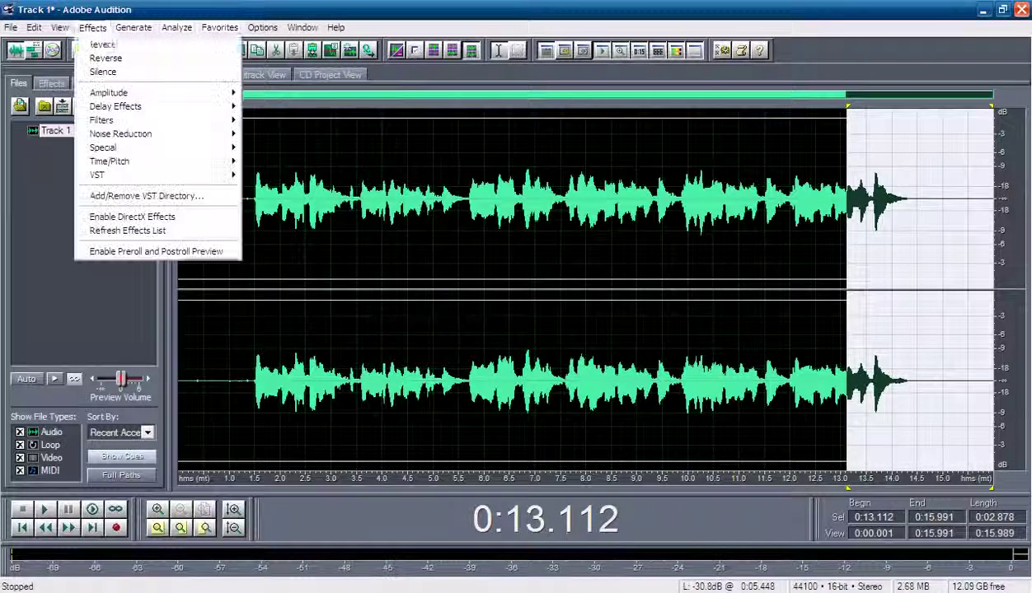
key("Down")
key("Down")
key("Down")
key("Down")
key("Down")
key("Right")
key("Down")
key("Down")
key("Down")
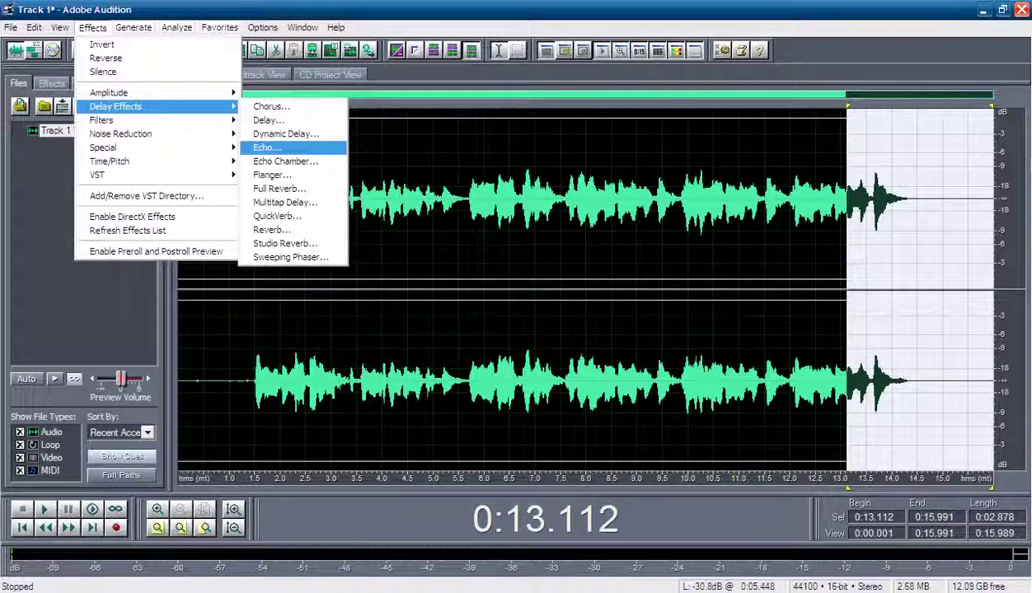
key("Return")
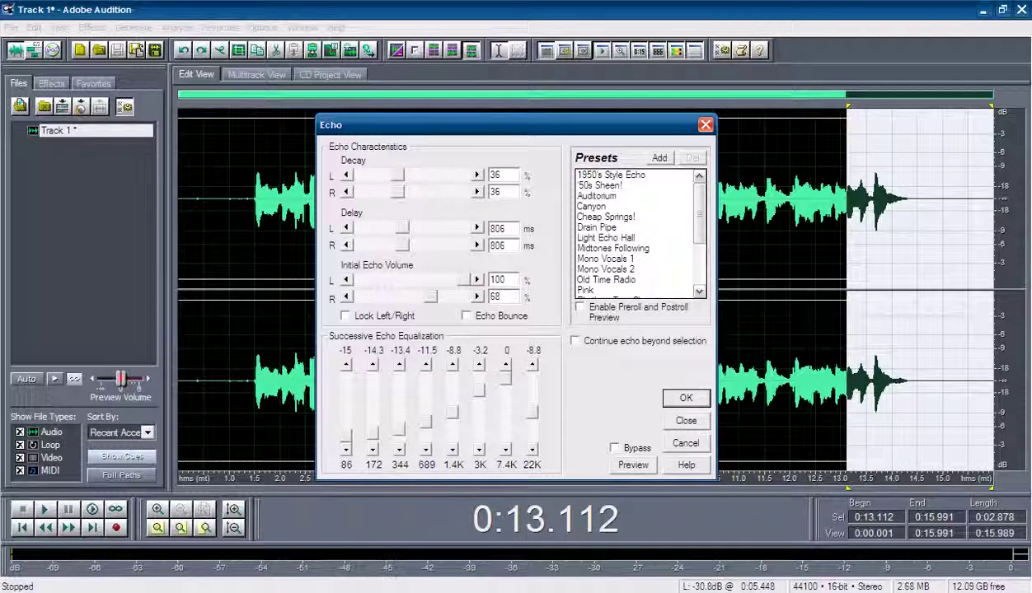
Preview the Canyon echo preset on the selected ending and close the effect without applying it
left_click(592, 206)
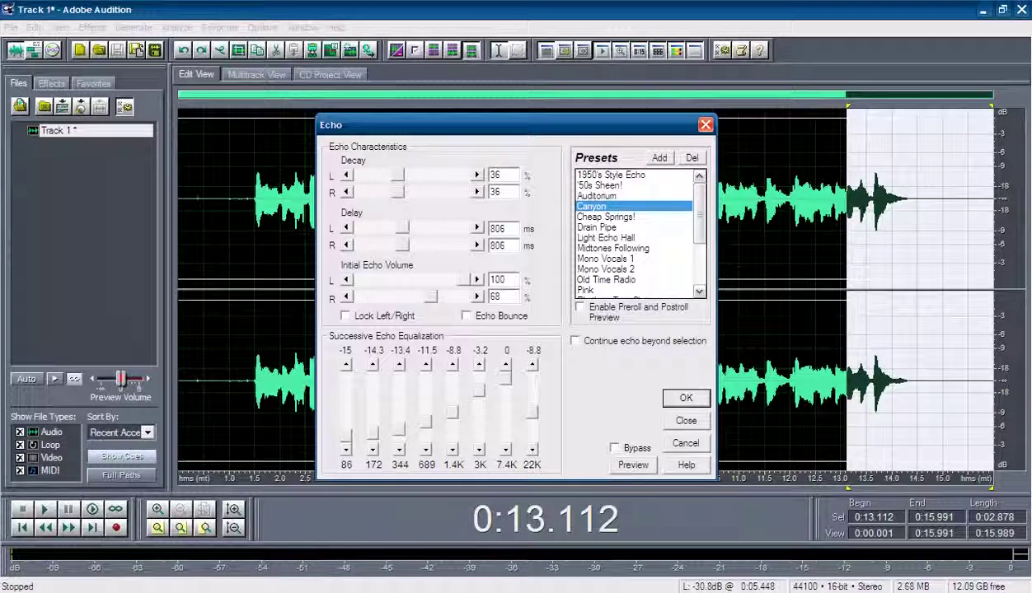
left_click(632, 465)
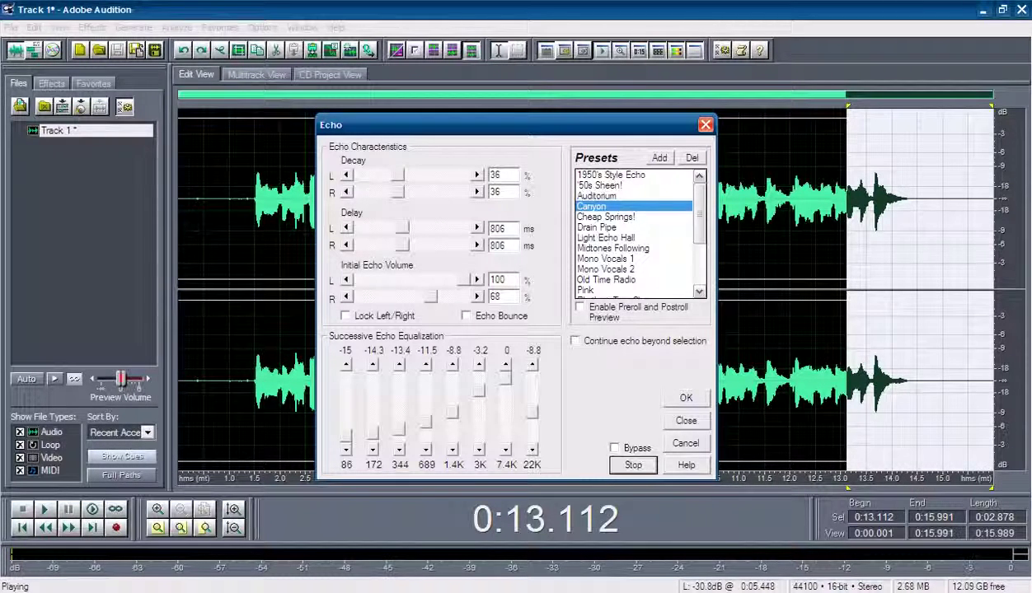
key("space")
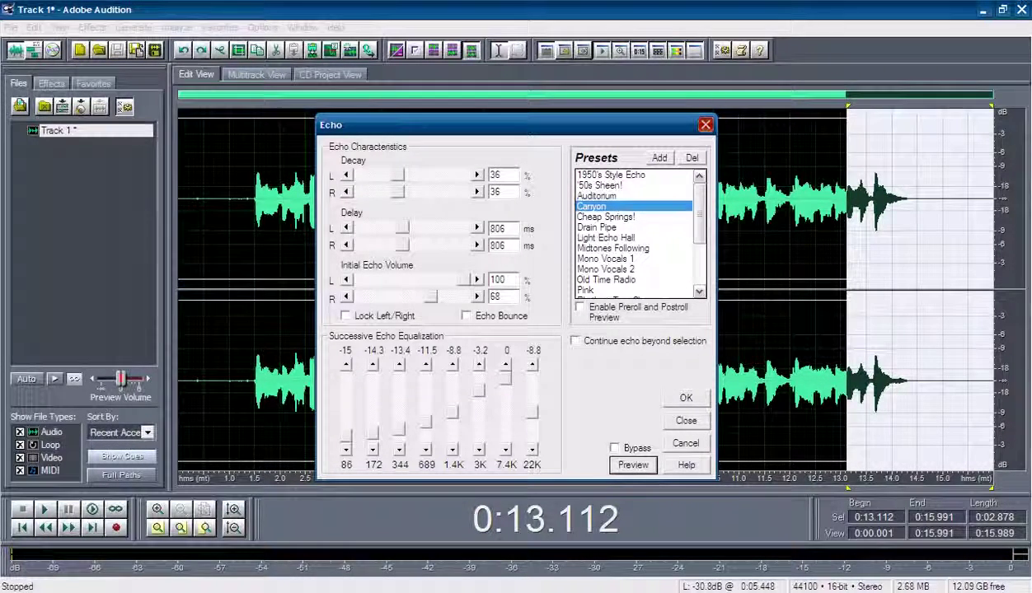
key("Escape")
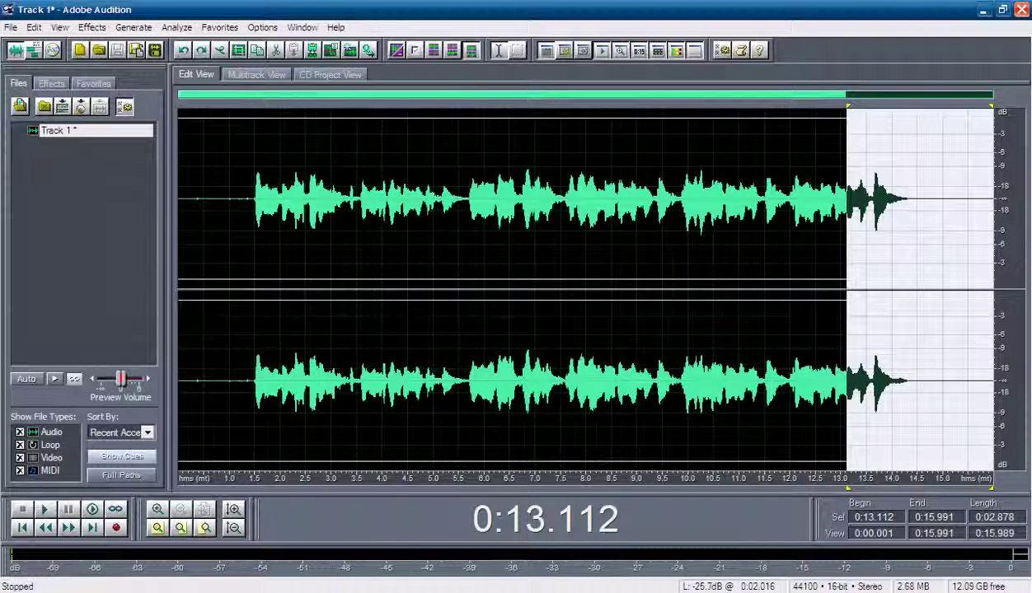
left_click(254, 198)
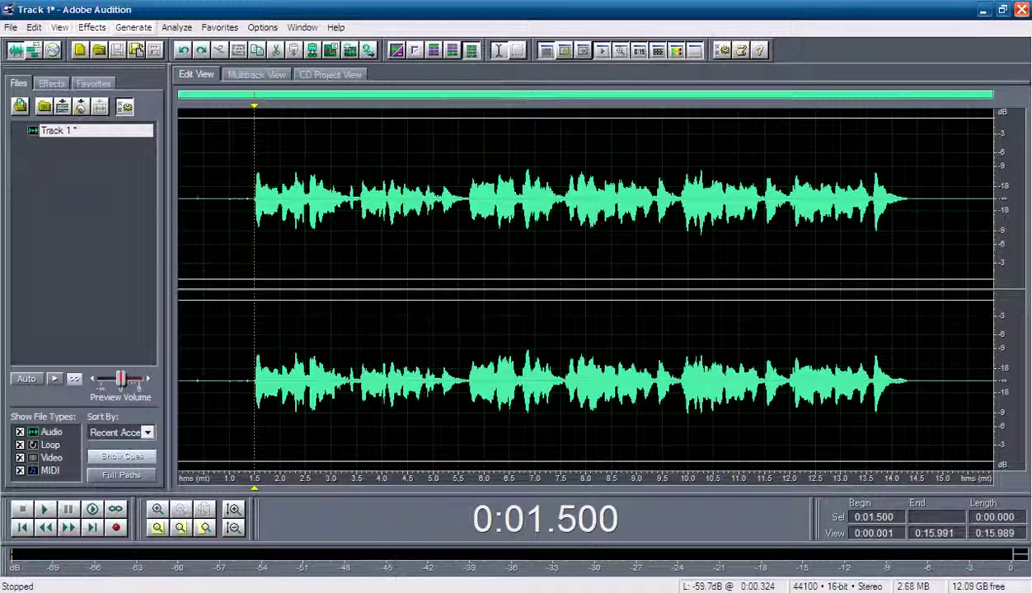
left_click(92, 27)
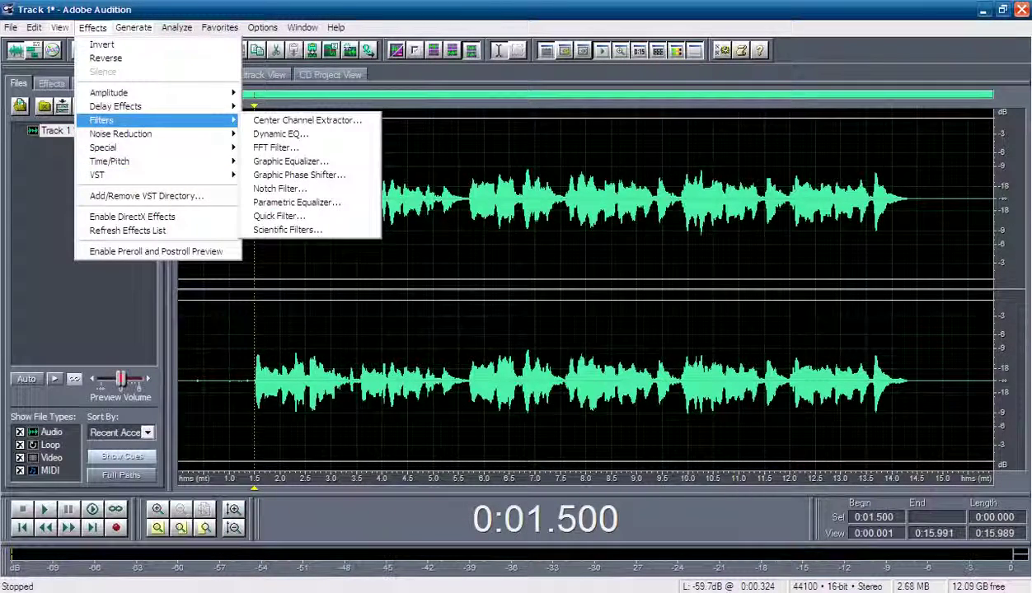
mouse_move(124, 106)
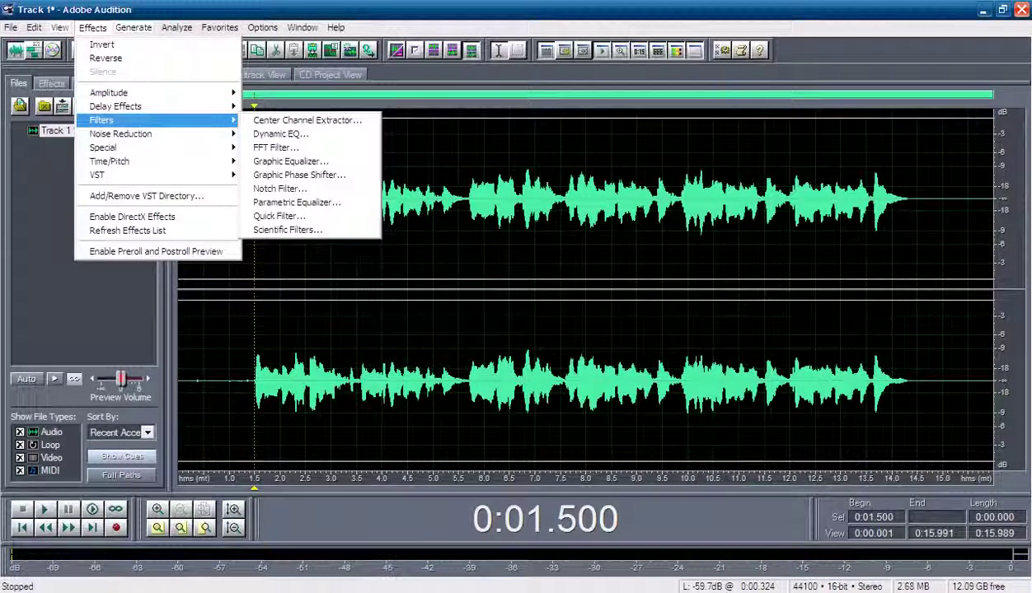
mouse_move(263, 27)
left_click(369, 266)
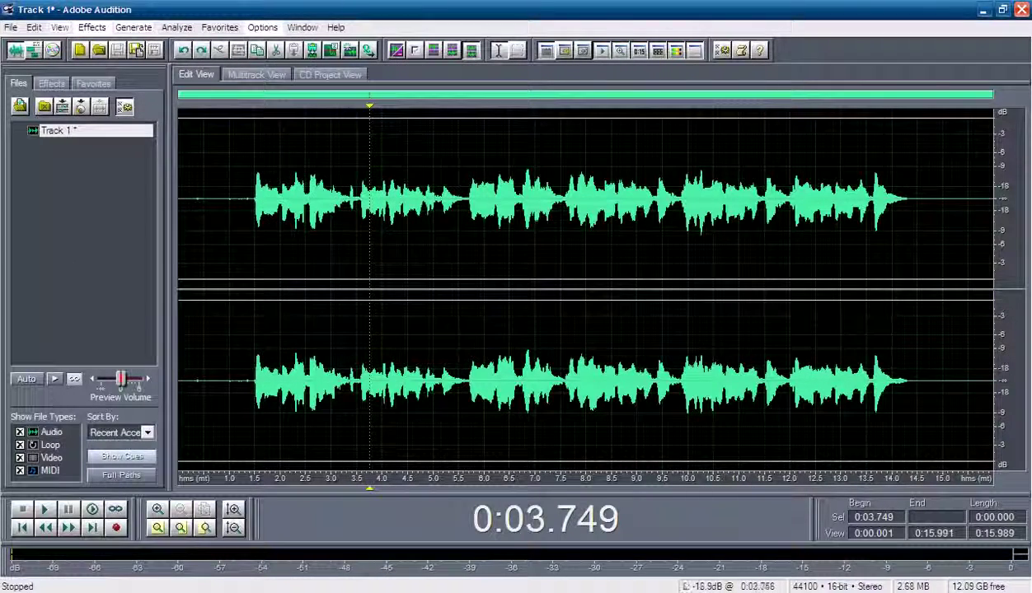
Select the whole sung passage from about 0:01.409 to 0:14.500
left_click(261, 265)
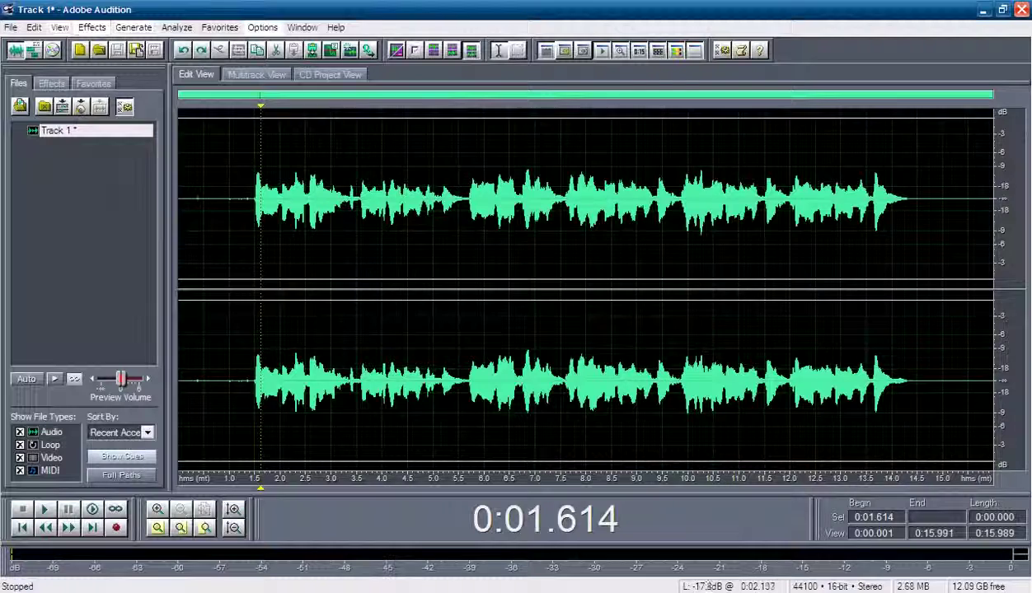
left_click(287, 265)
left_click_drag(251, 266, 917, 247)
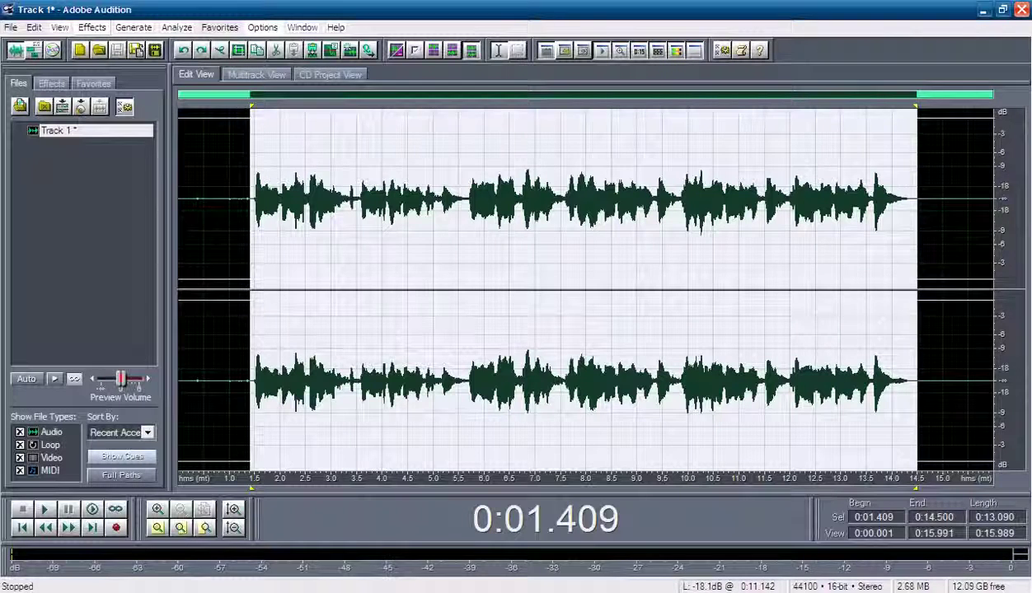
Reselect the whole sung passage from 0:01.219 to 0:14.500
left_click(260, 248)
left_click_drag(241, 247, 782, 248)
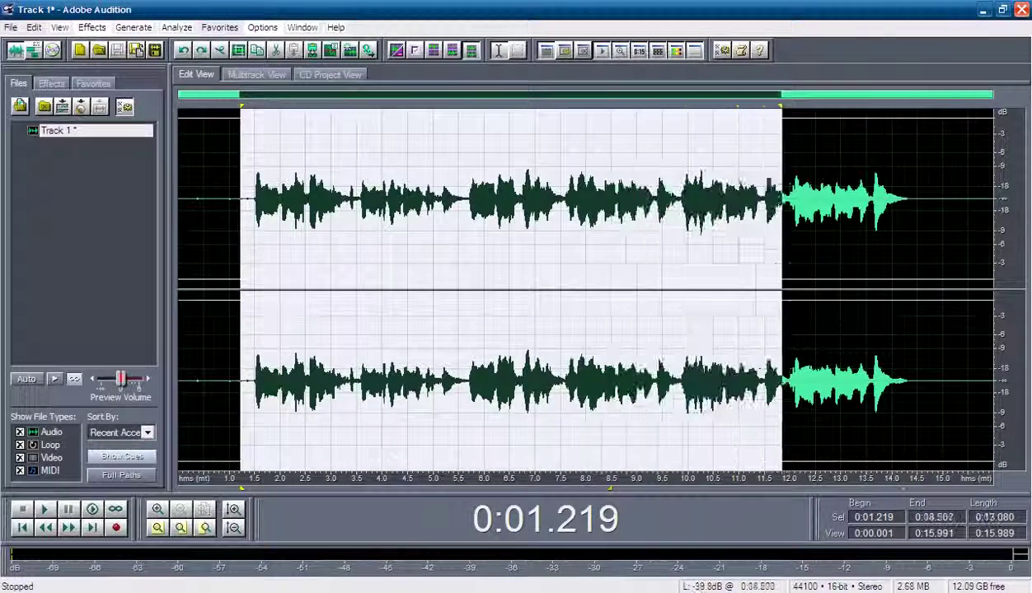
left_click_drag(781, 198, 916, 198)
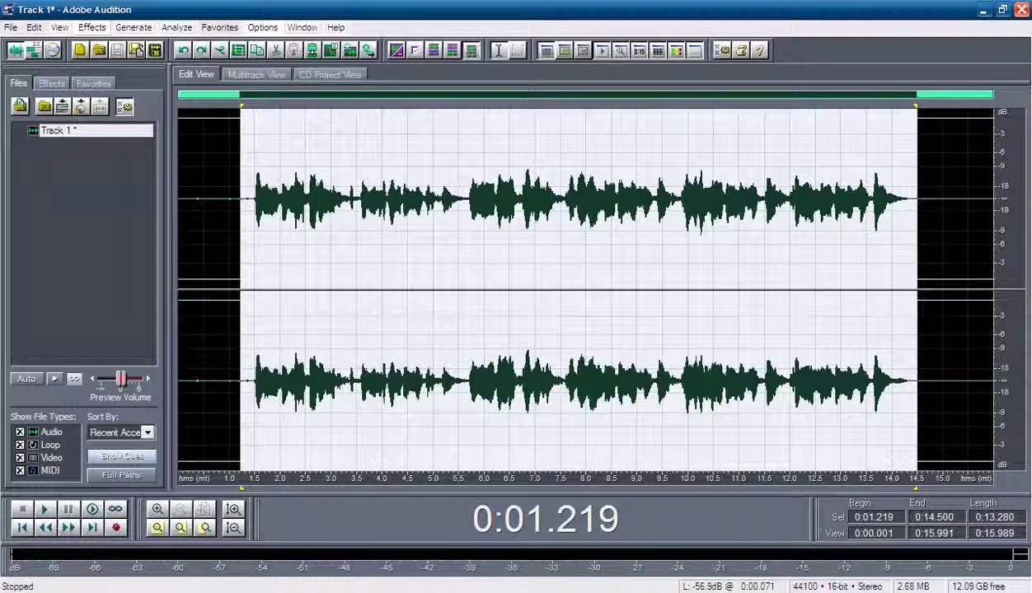
Preview Hiss Reduction with the Standard Hiss Reduction preset and the noise floor adjusted to 2.39 dB, and close the effect without applying it
left_click(92, 28)
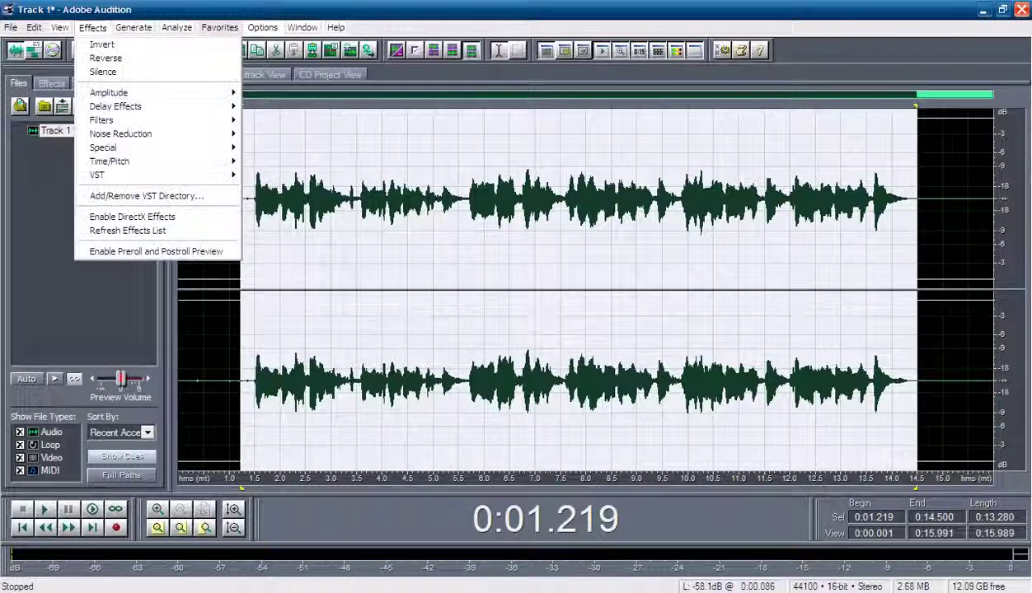
mouse_move(123, 134)
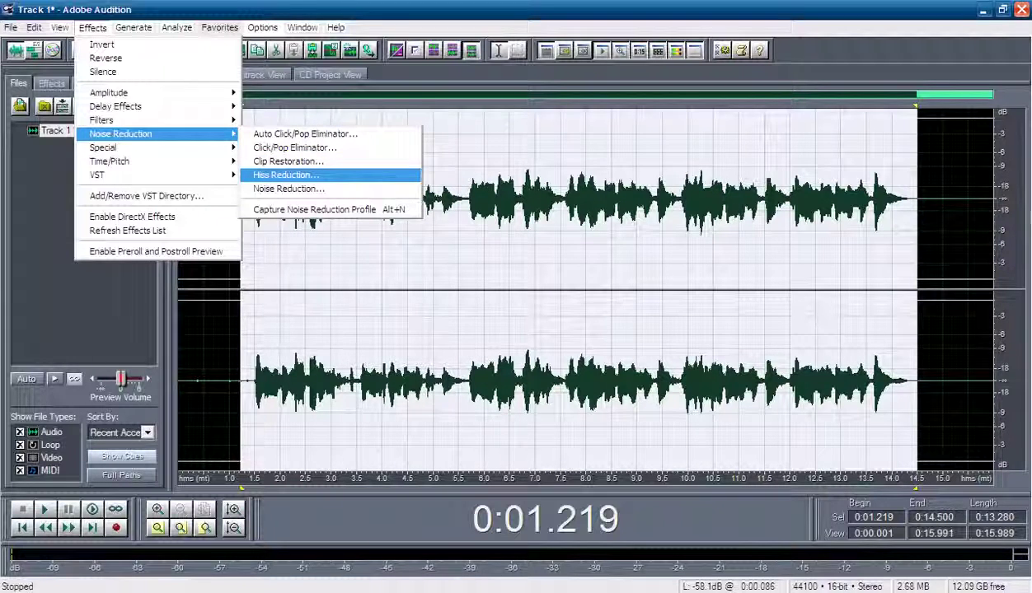
left_click(285, 175)
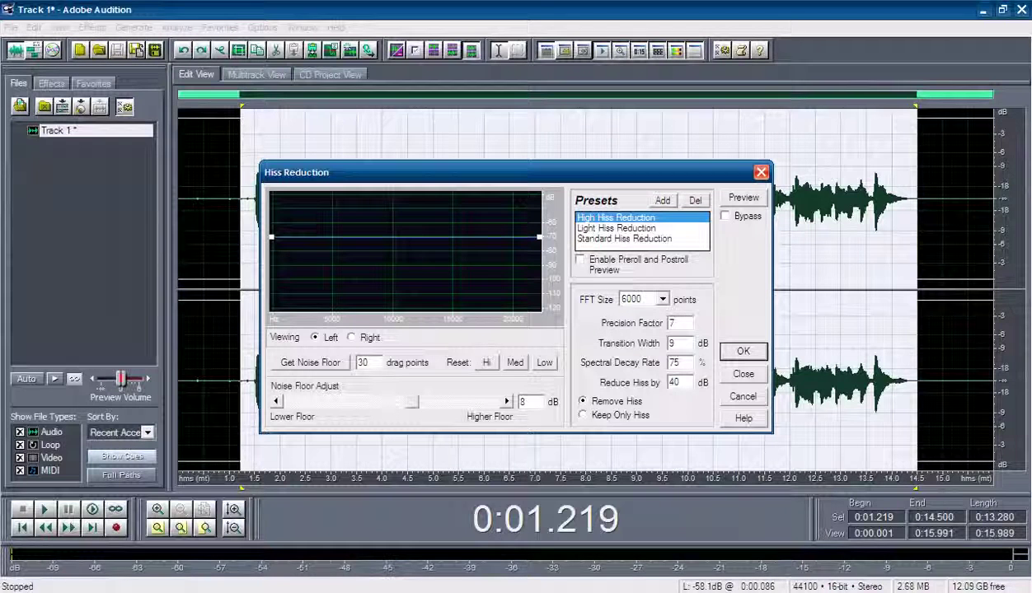
mouse_move(416, 401)
left_mouse_down()
mouse_move(493, 401)
mouse_move(384, 401)
mouse_move(396, 401)
left_mouse_up()
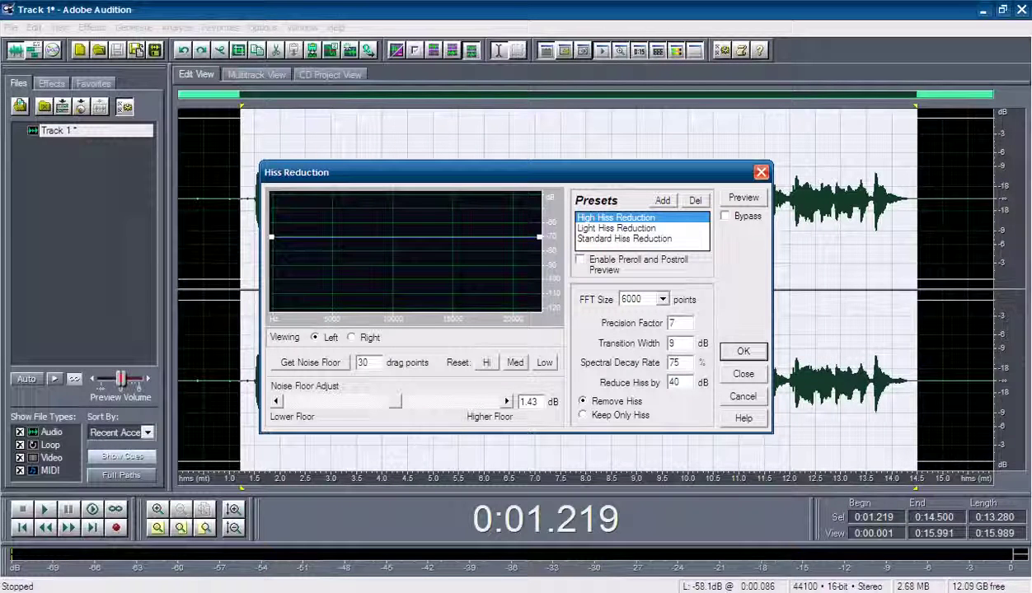
left_click(624, 238)
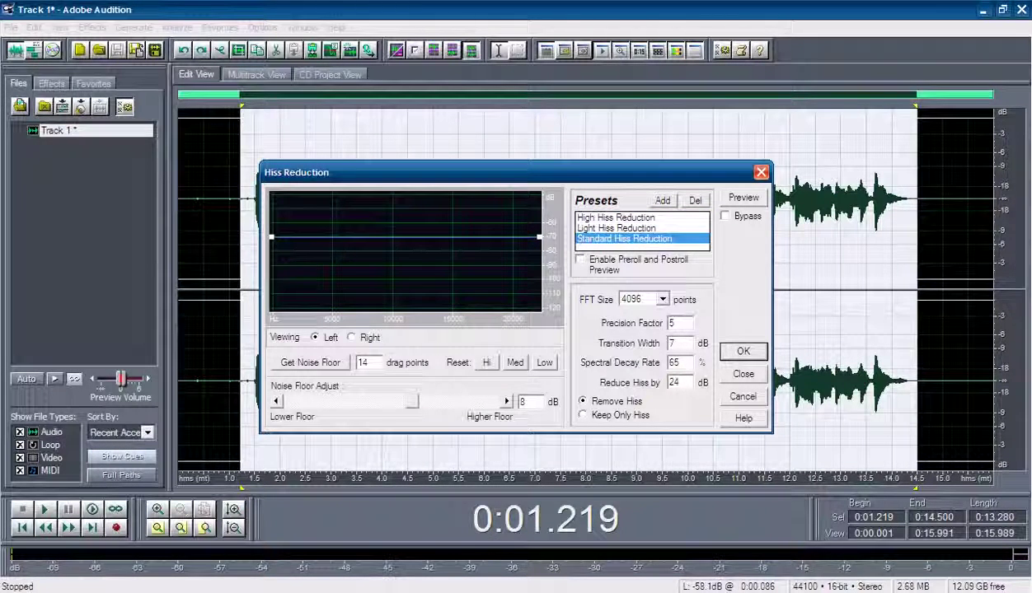
mouse_move(412, 401)
left_mouse_down()
mouse_move(387, 401)
mouse_move(399, 401)
left_mouse_up()
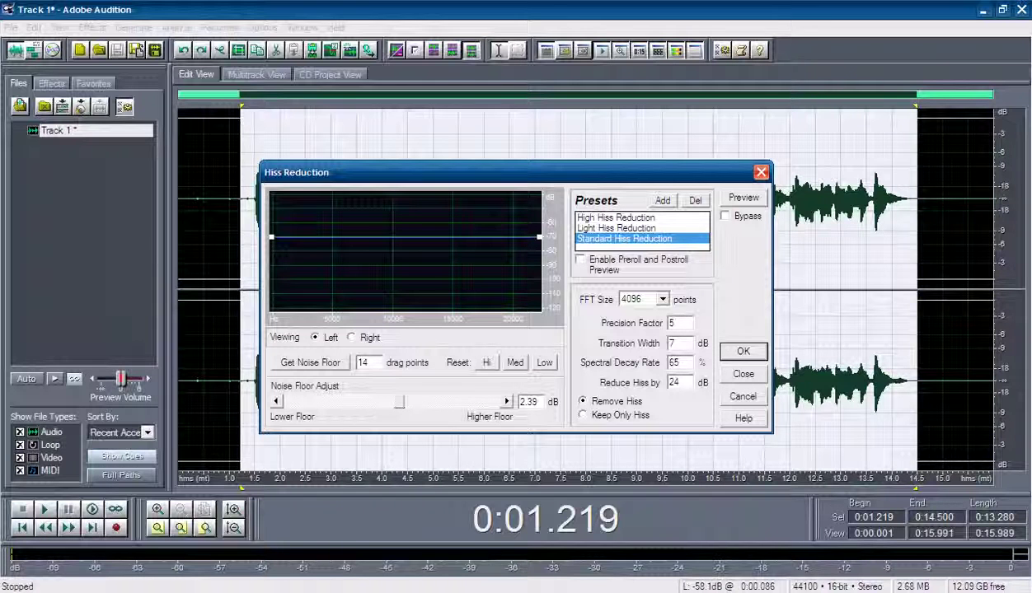
left_click(743, 197)
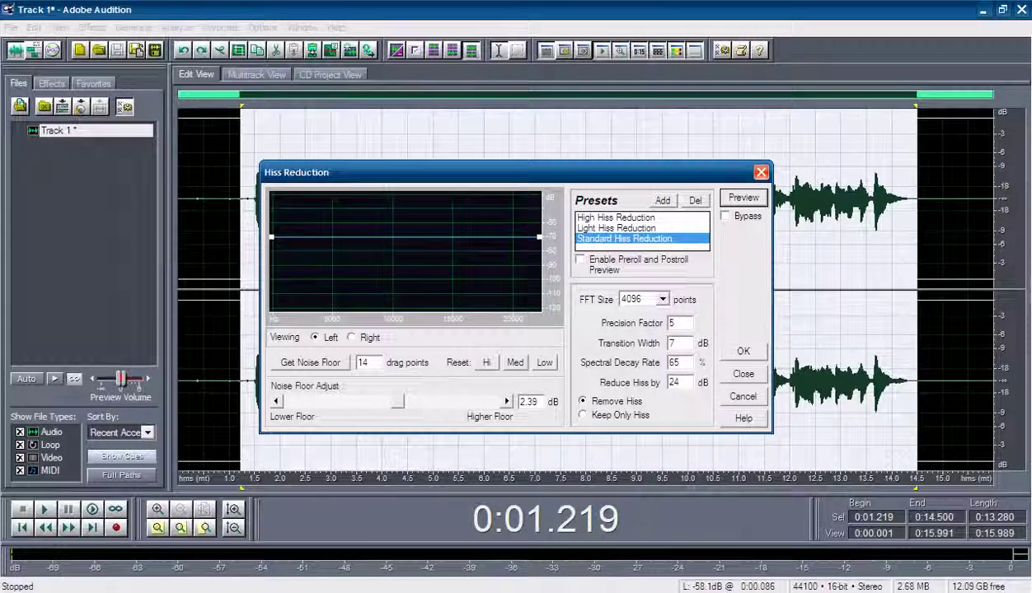
left_click(761, 172)
Switch to the multitrack session and return the playback cursor to the start
left_click(361, 289)
left_click(257, 75)
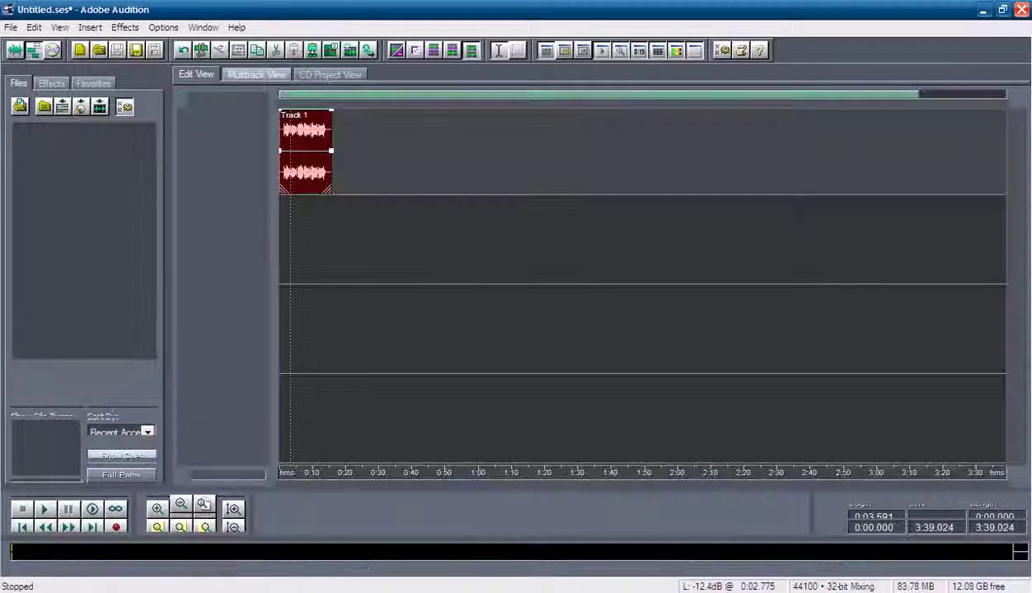
key("Home")
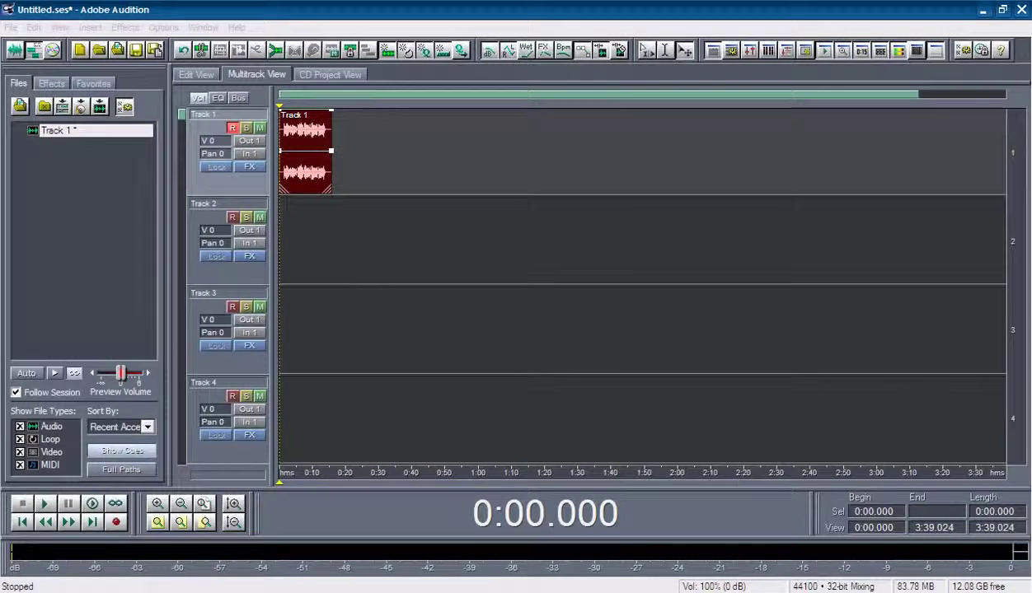
Import the audio file Sem Título.wma from the Meus documentos folder, after auditioning Eu.wma
key("ctrl+i")
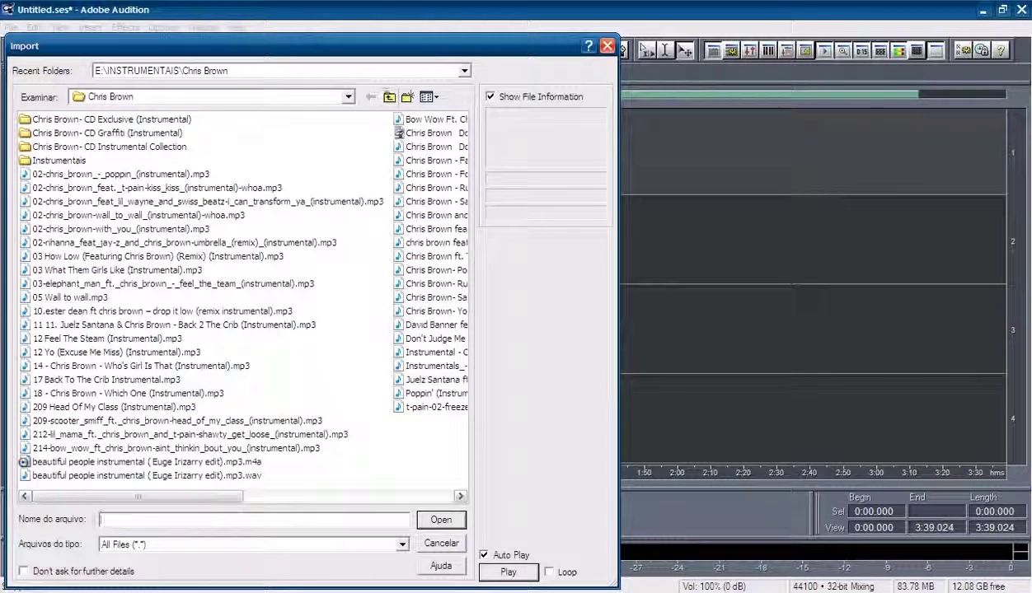
left_click(389, 96)
key("BackSpace")
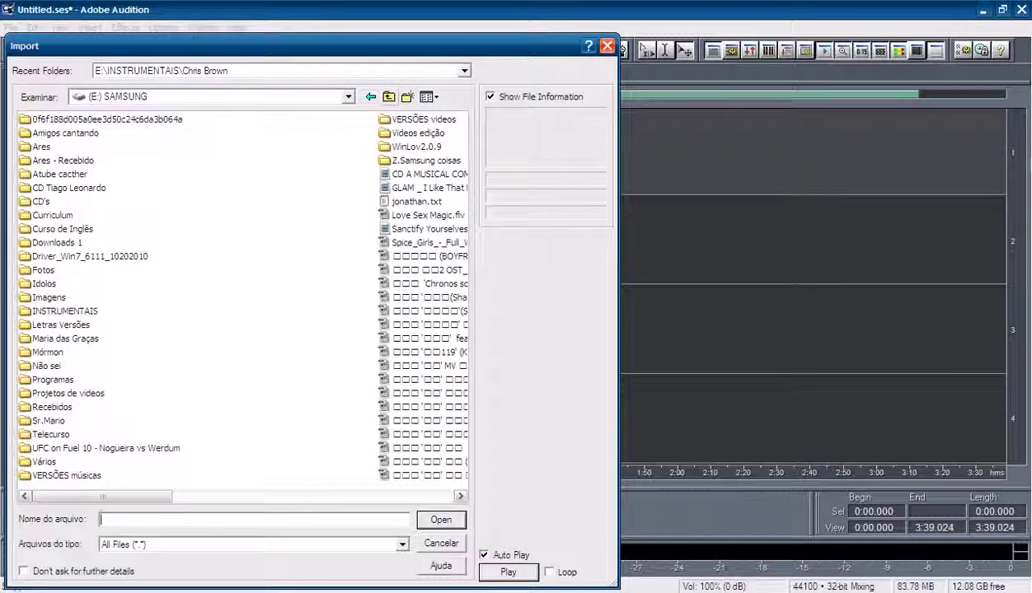
key("BackSpace")
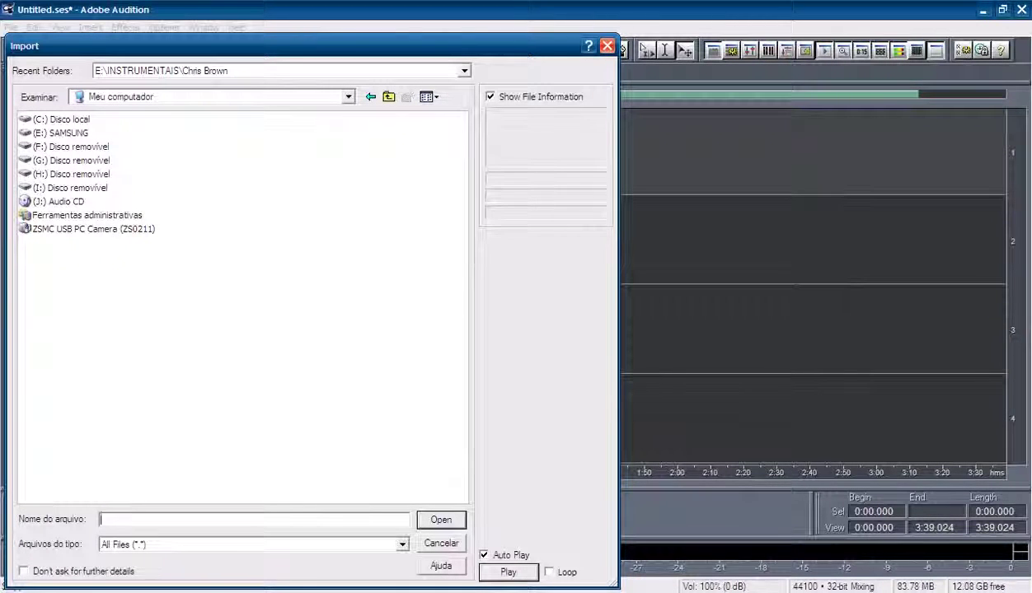
key("BackSpace")
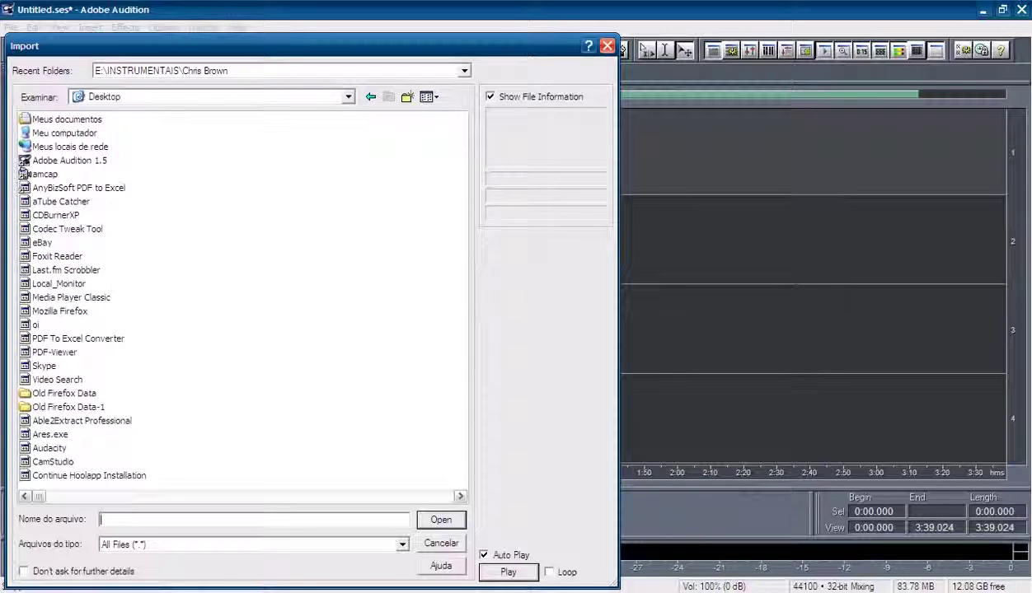
double_click(66, 118)
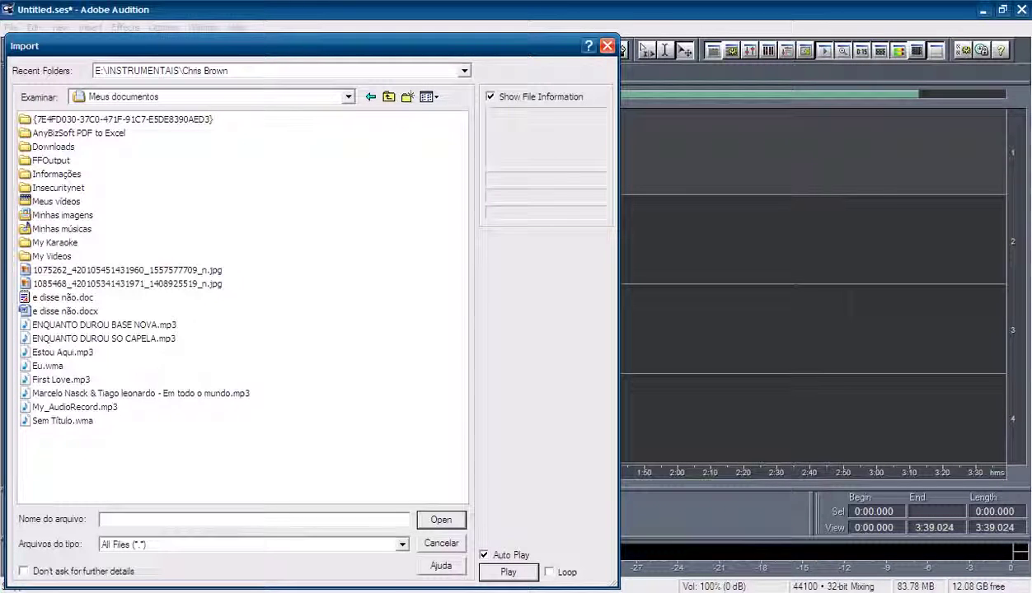
double_click(53, 147)
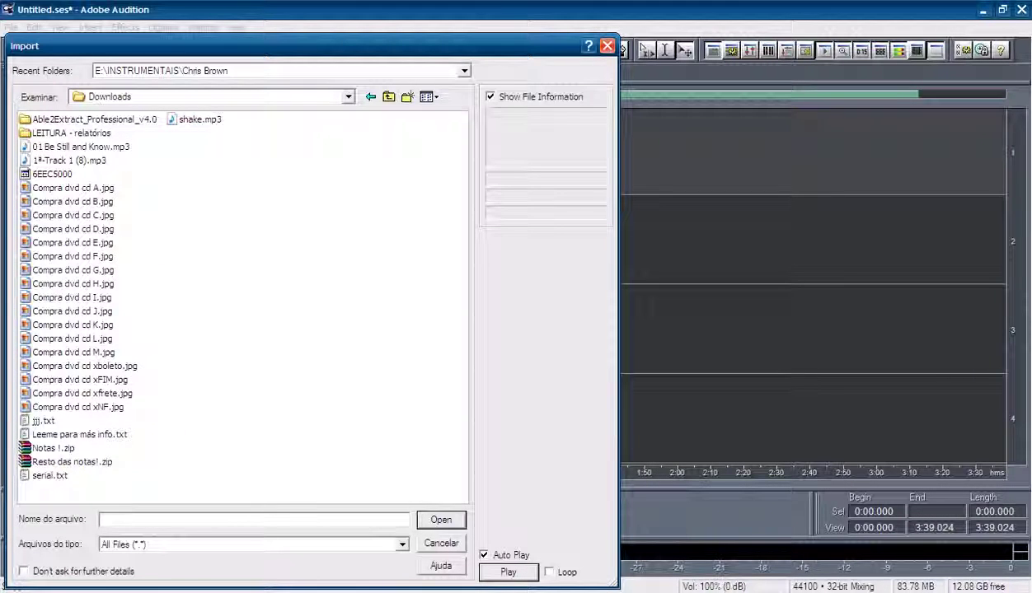
left_click(388, 97)
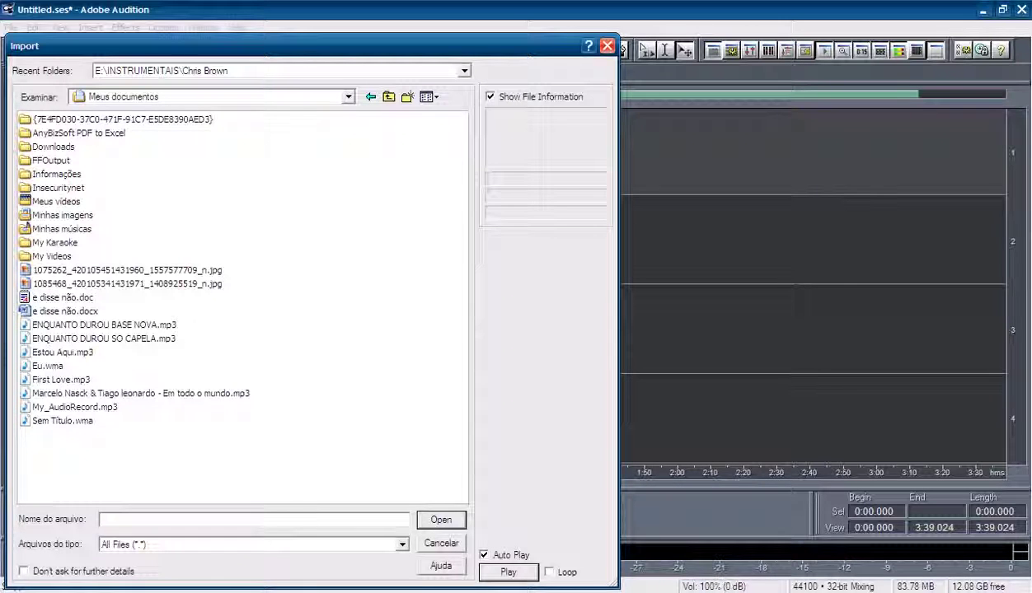
left_click(47, 366)
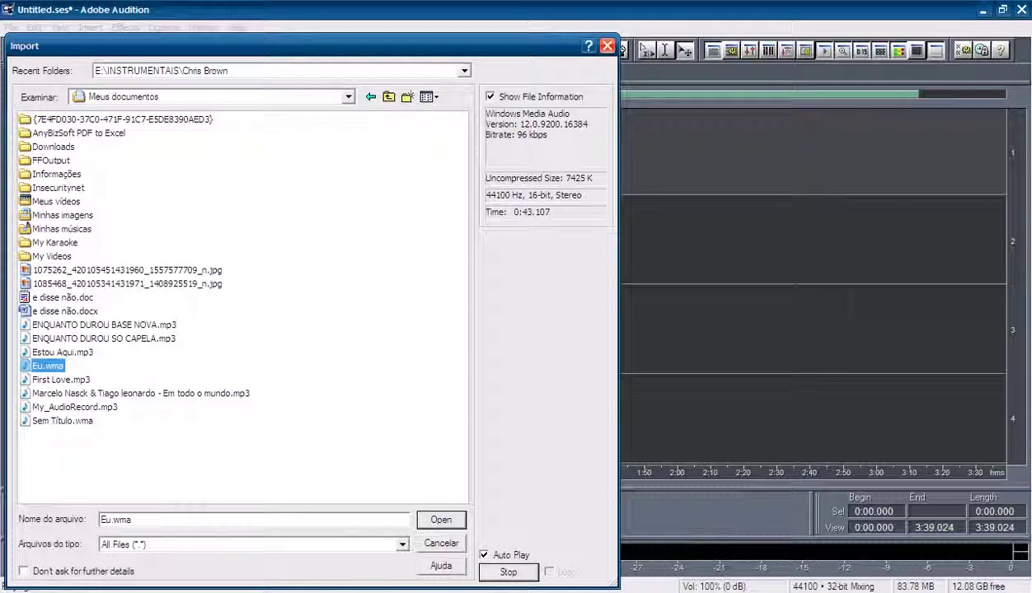
left_click(62, 421)
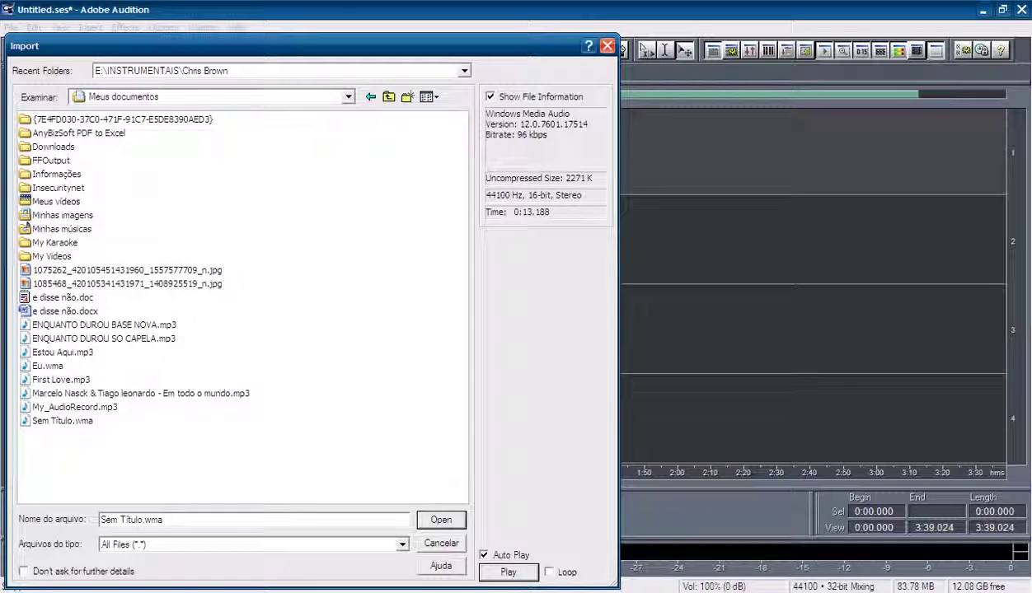
double_click(62, 420)
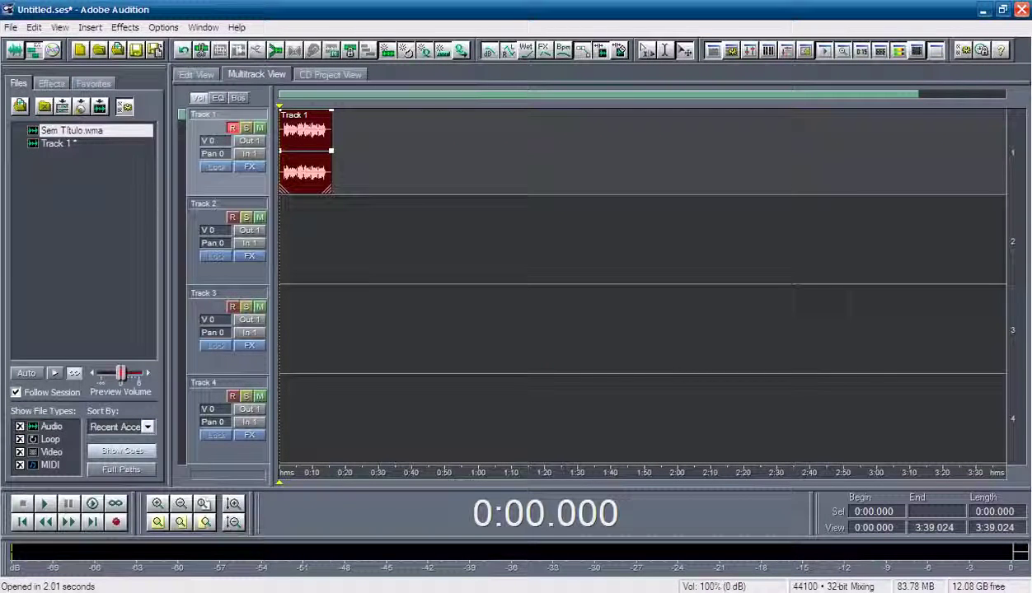
Move the Track 1 voice clip down to track 2 and place Sem Título.wma at the start of track 1
left_click_drag(305, 152, 305, 242)
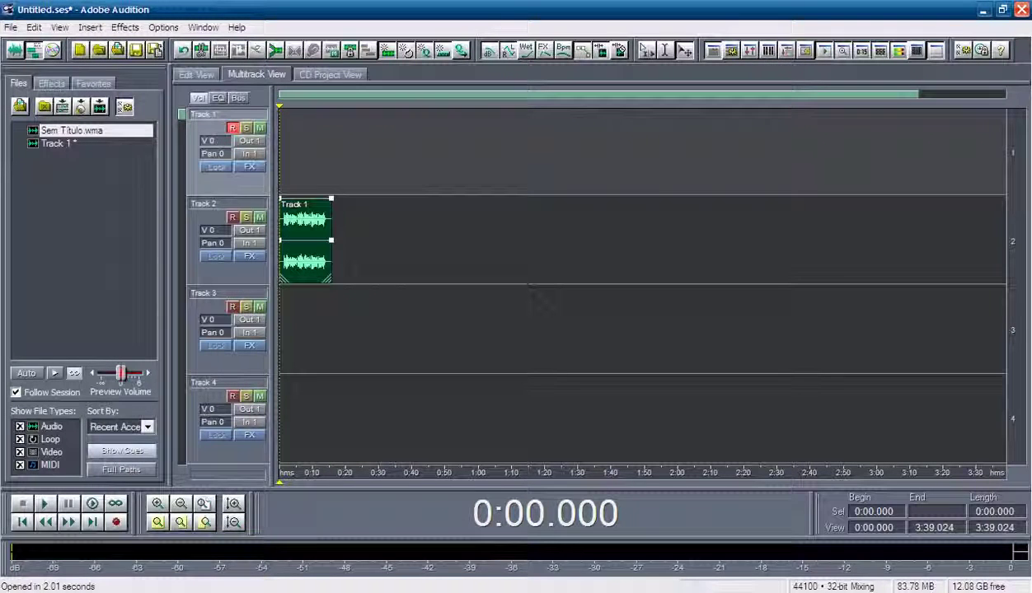
left_click_drag(71, 131, 300, 131)
Open the Sem Título.wma clip in Edit View and listen to it from 0:01.904, 0:06.000 and 0:08.500
double_click(300, 132)
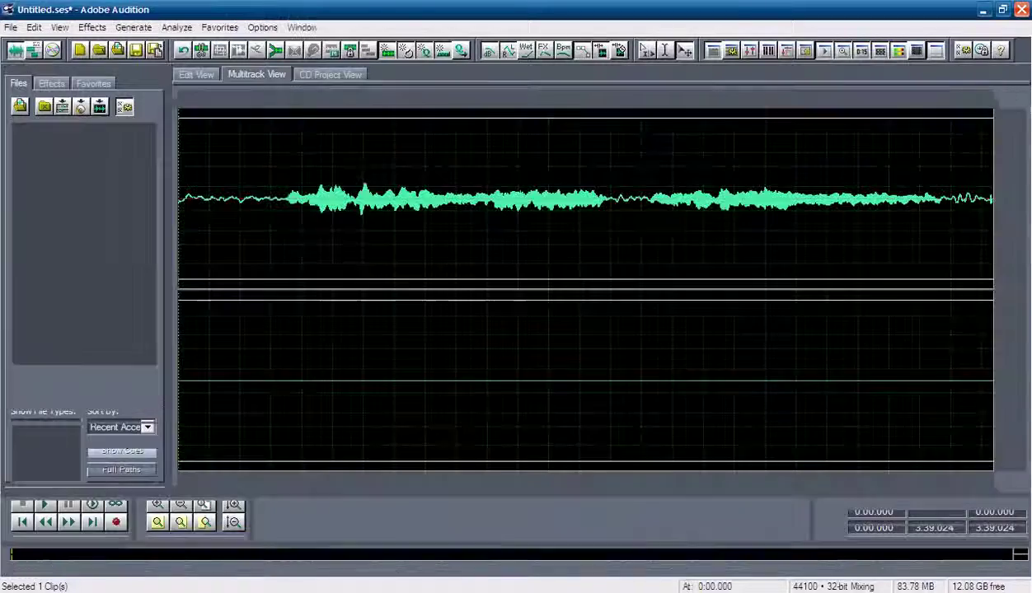
left_click(295, 198)
key("space")
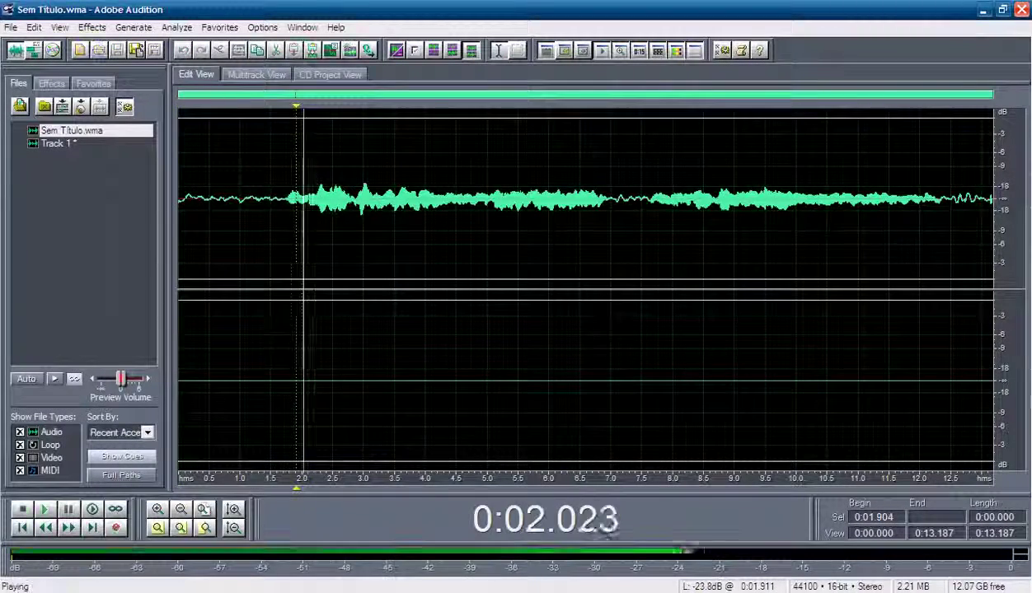
left_click(548, 198)
key("space")
key("space")
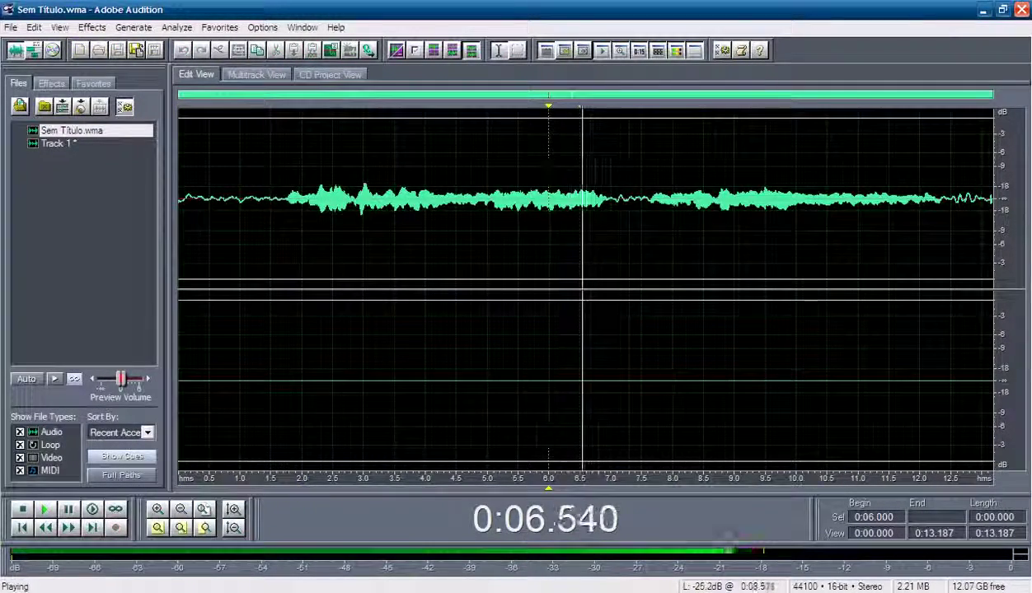
left_click(702, 206)
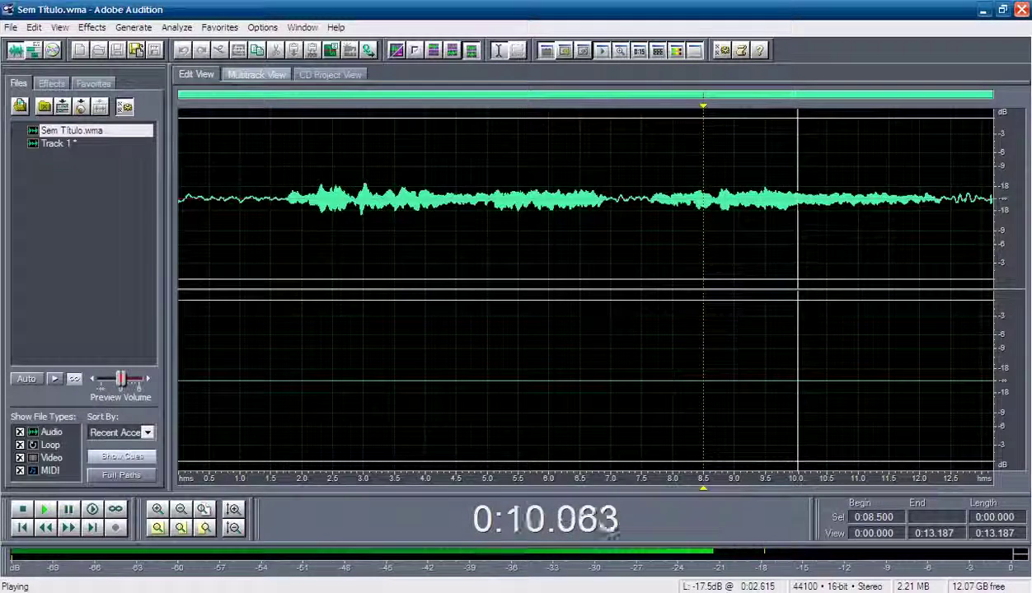
Return to the multitrack session and delete the Sem Título clip from track 1
key("9")
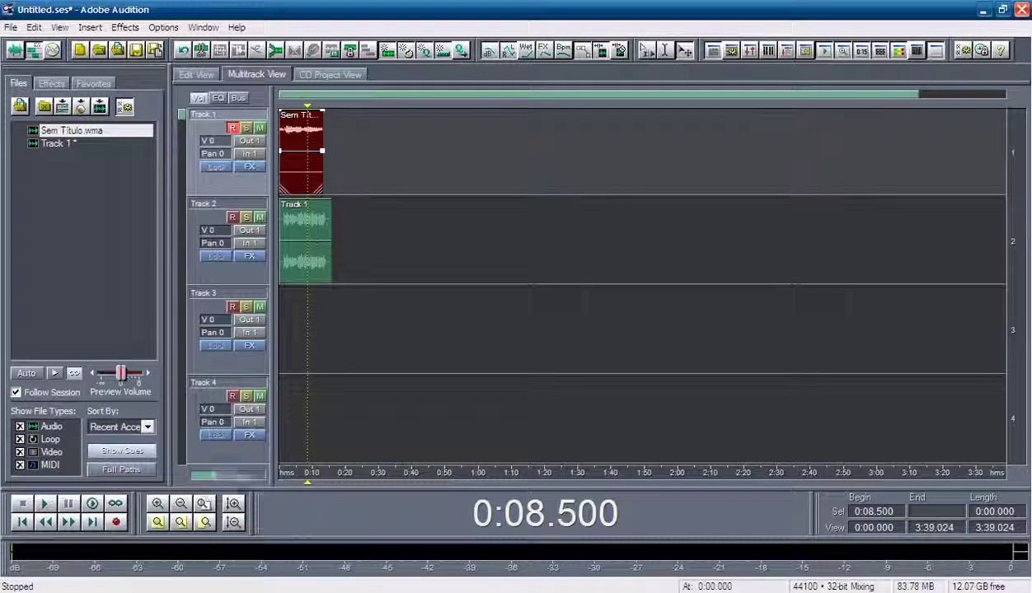
key("Delete")
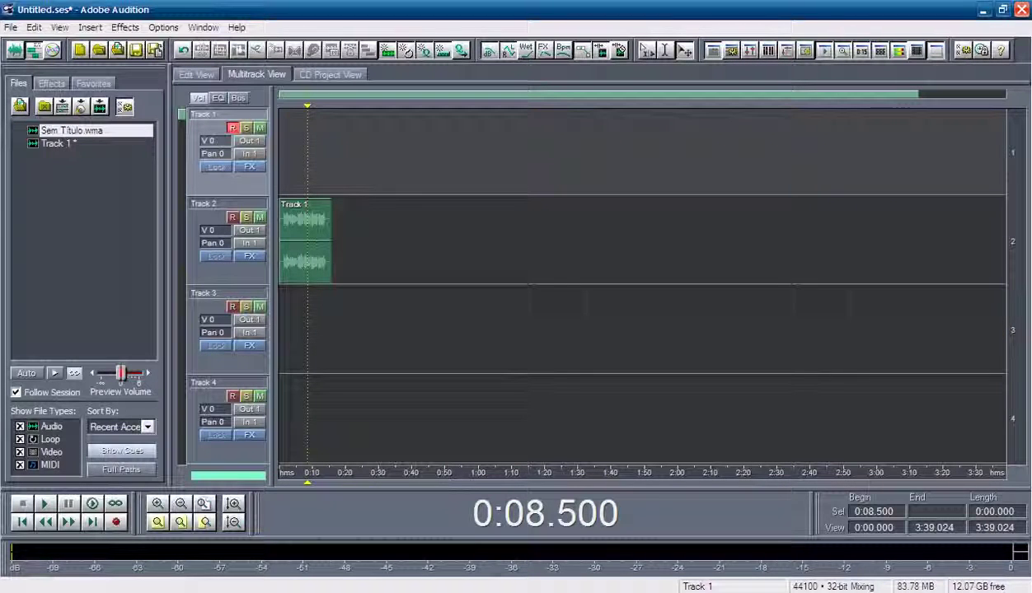
Import 1ª-Track 1 (8).mp3 from the Downloads folder and place it at the start of track 1
left_click(117, 50)
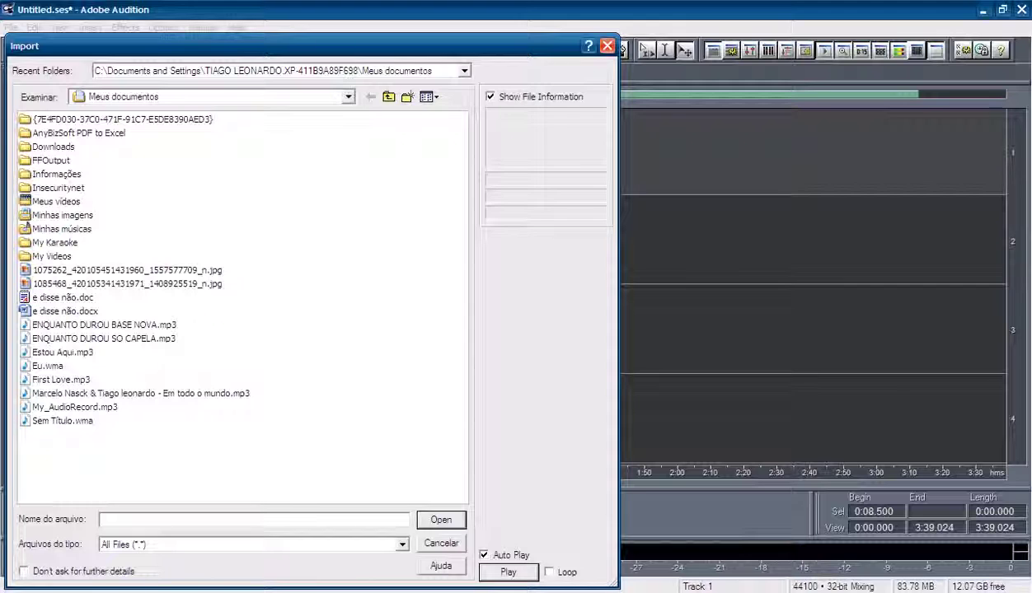
double_click(50, 160)
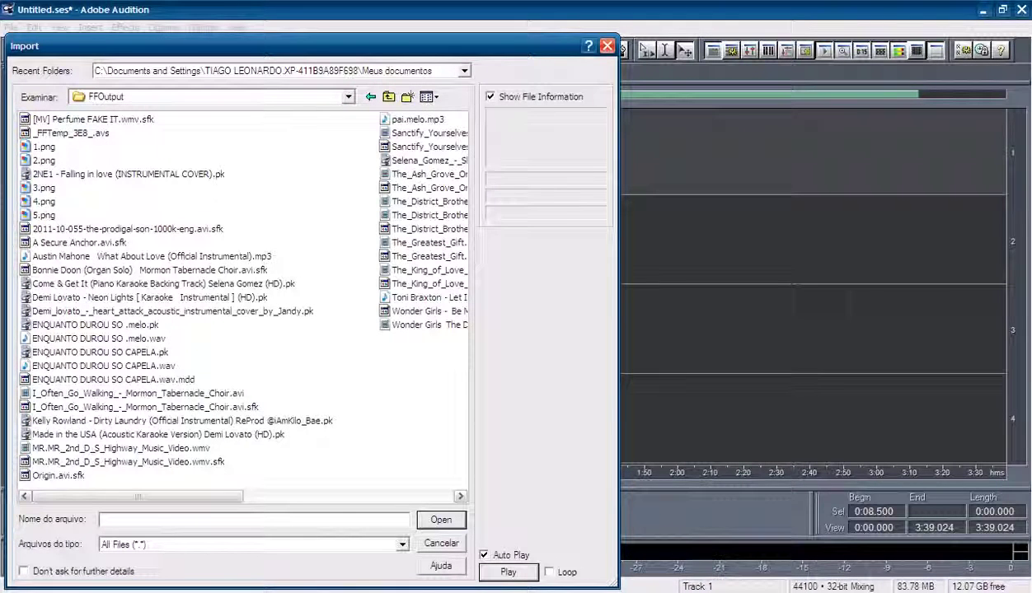
left_click(388, 96)
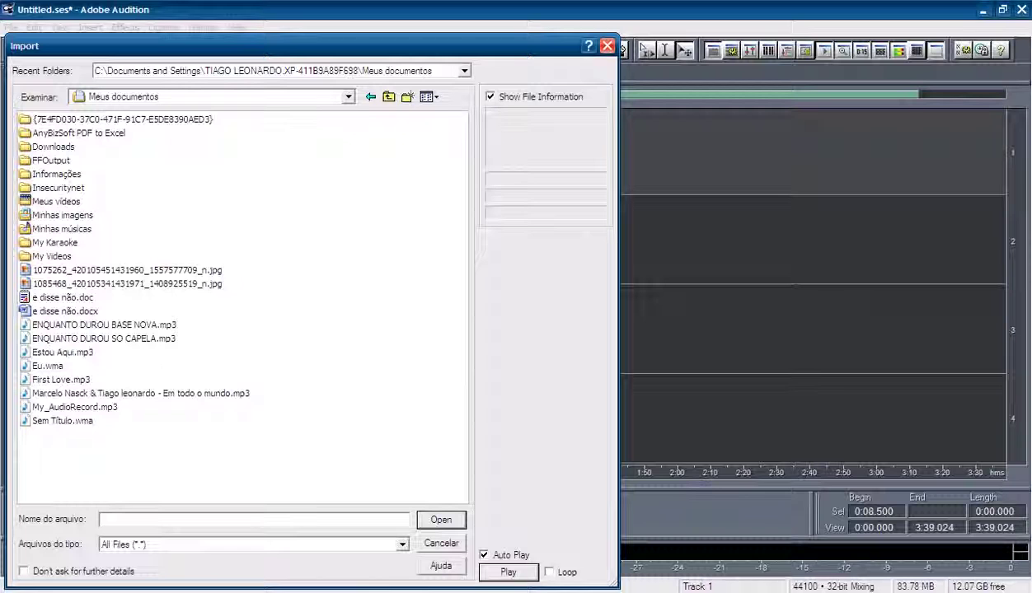
double_click(53, 146)
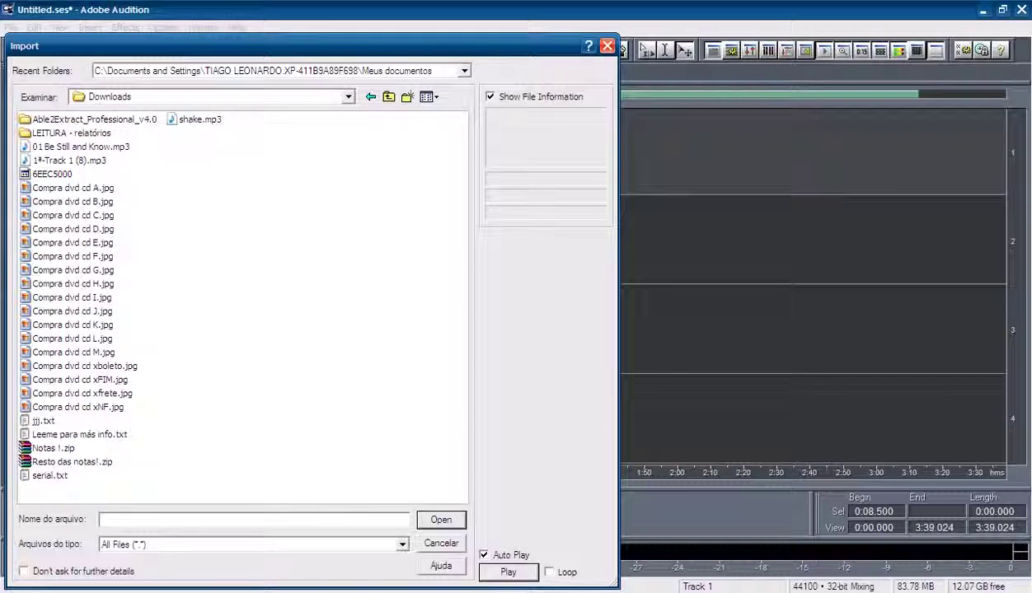
double_click(70, 160)
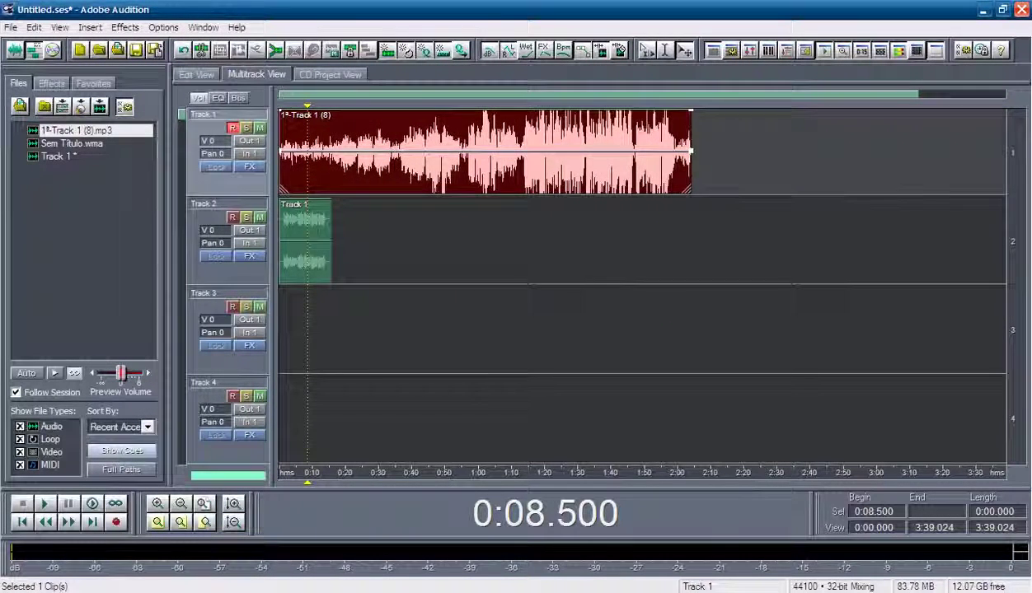
Delete the voice clip from track 2 and open the 1ª-Track 1 (8) clip in Edit View
key("Delete")
left_click_drag(307, 106, 280, 106)
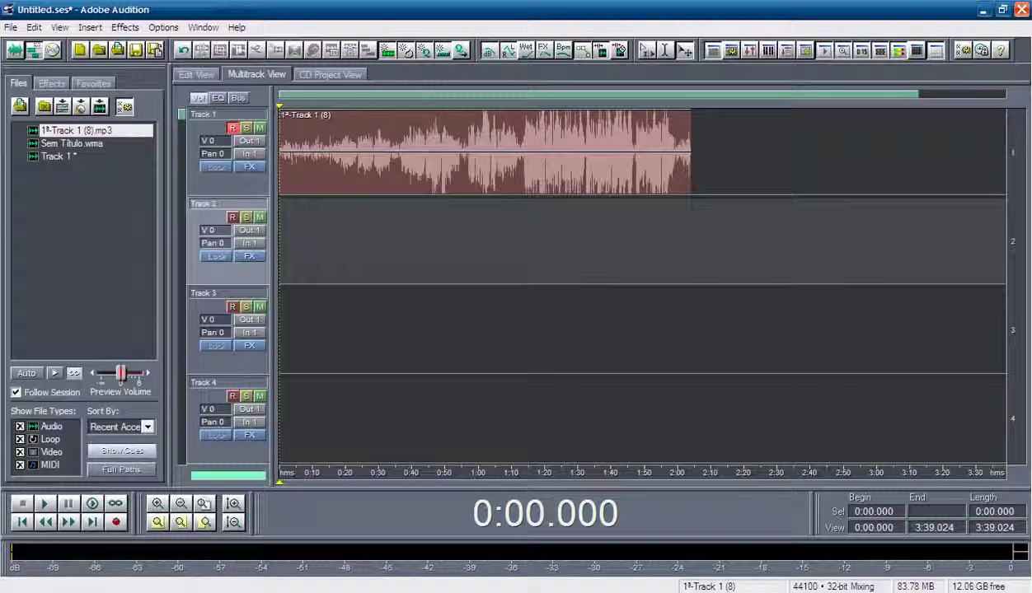
double_click(334, 151)
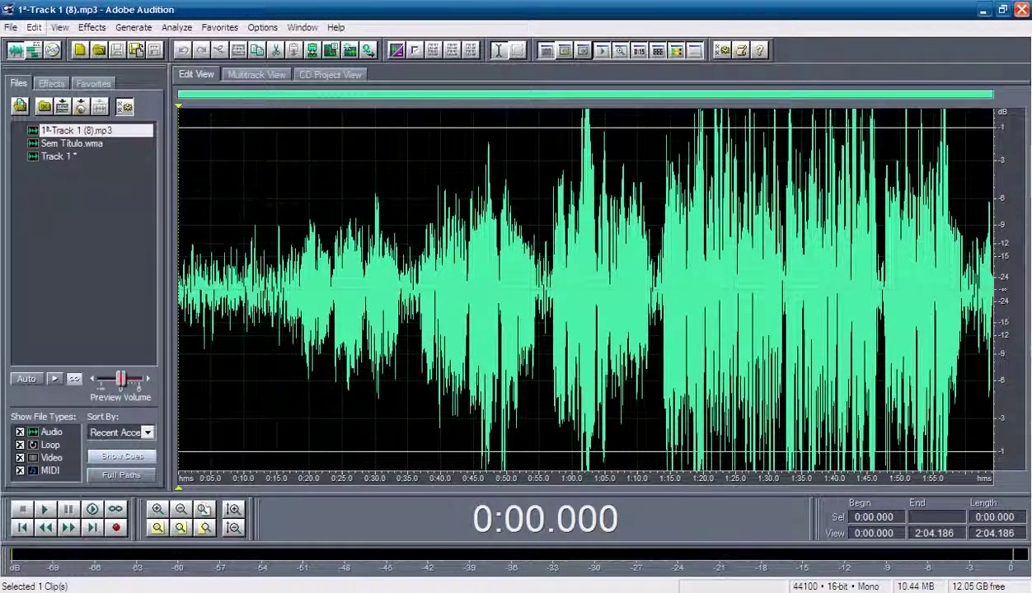
Convert the 1ª-Track 1 (8).mp3 recording's sample type from mono to stereo at 16-bit resolution
left_click(34, 28)
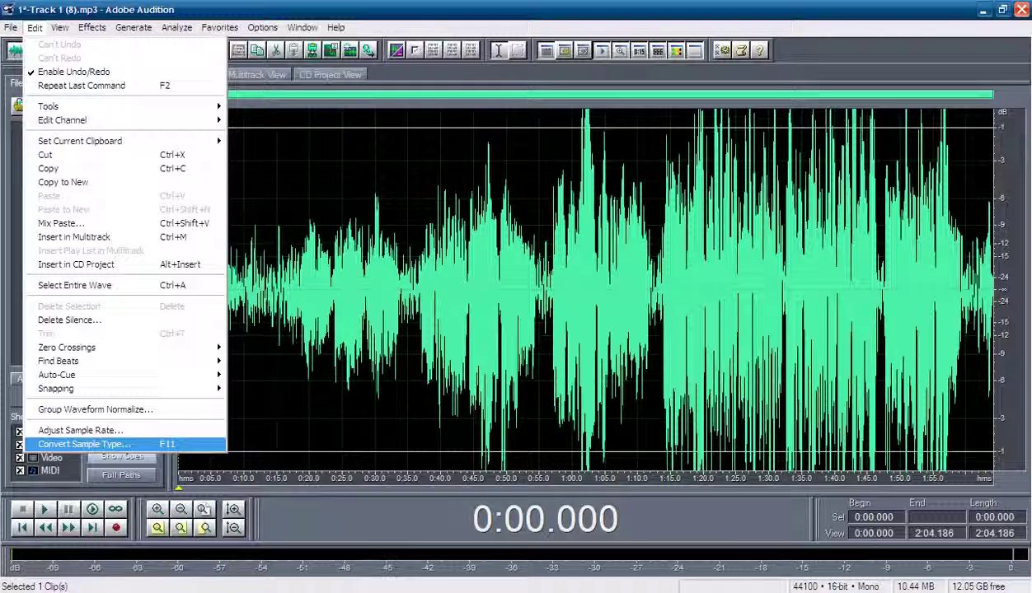
key("Return")
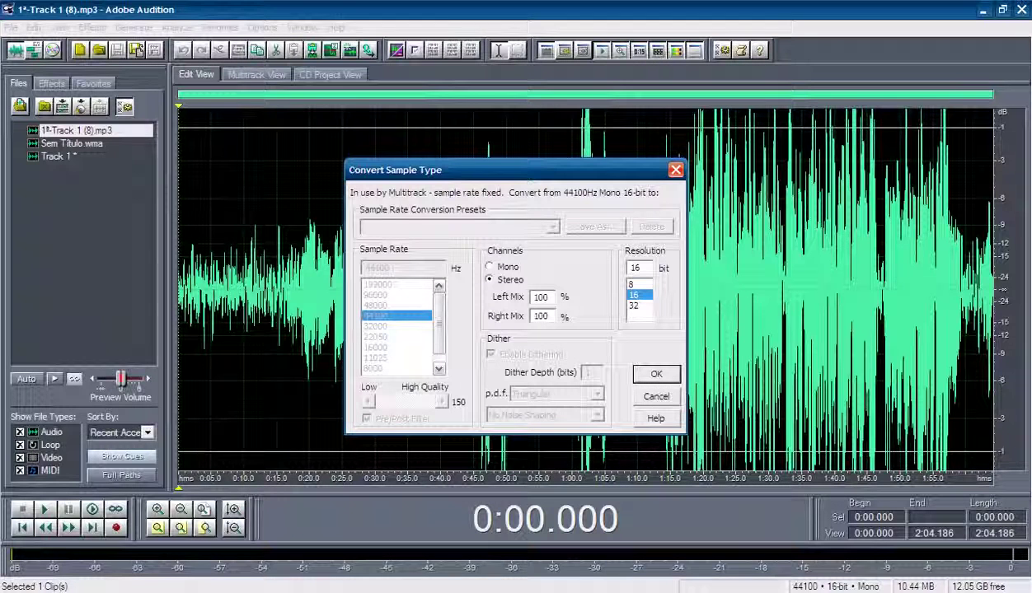
left_click(489, 267)
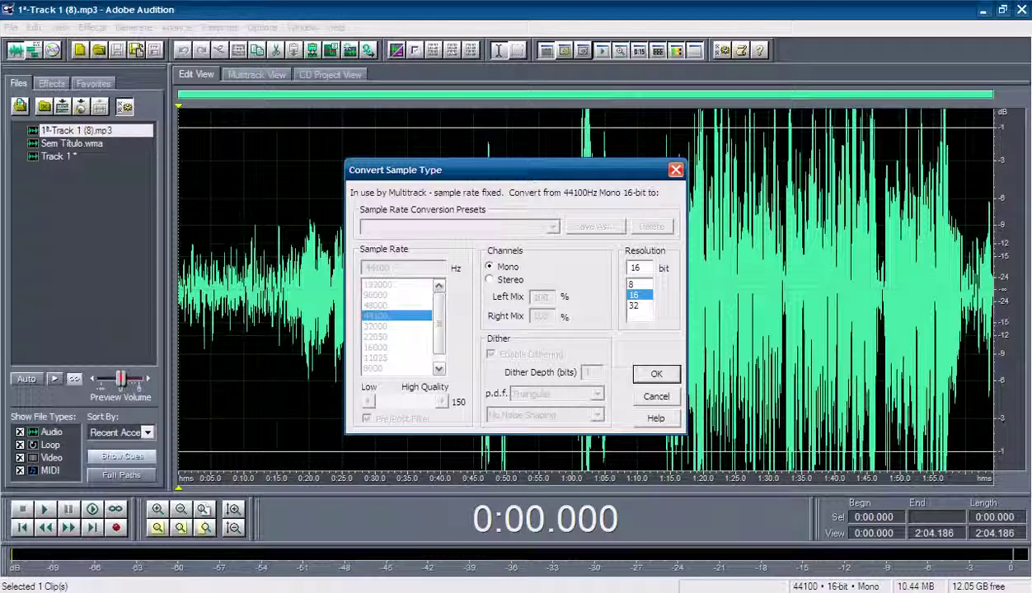
left_click(490, 279)
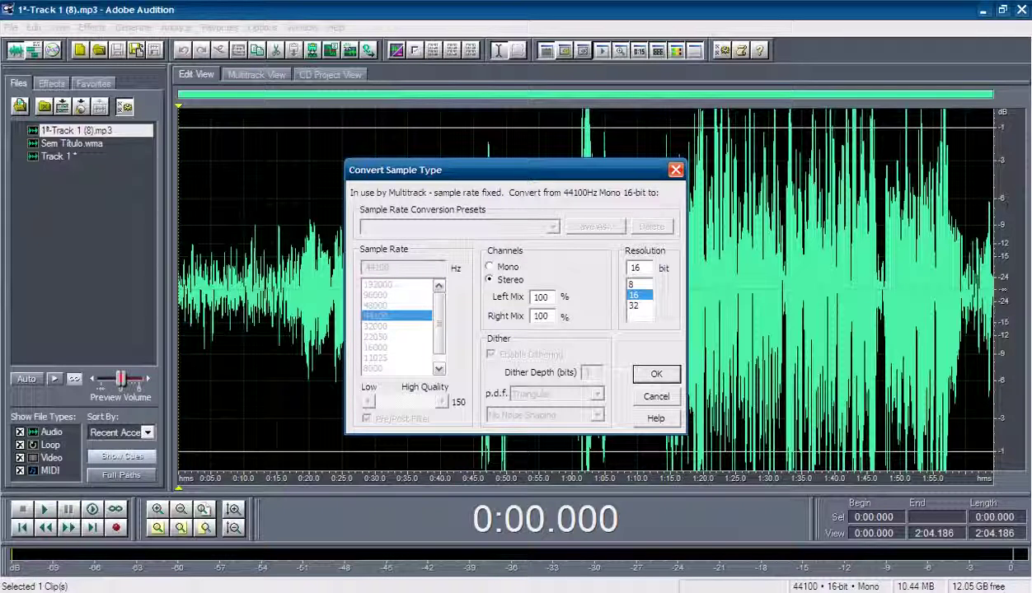
left_click(634, 305)
left_click(634, 295)
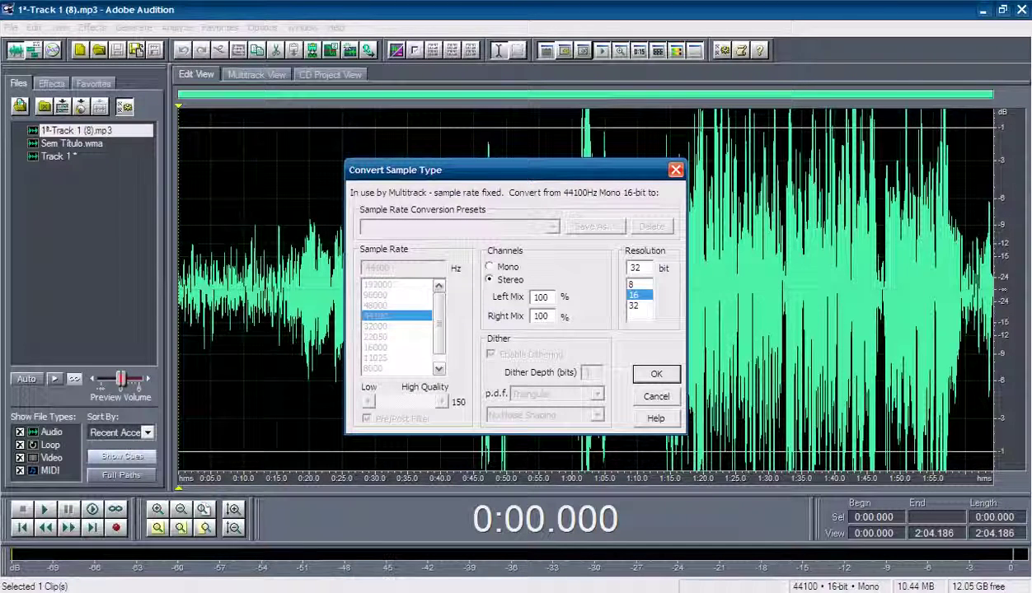
left_click(632, 285)
left_click(634, 295)
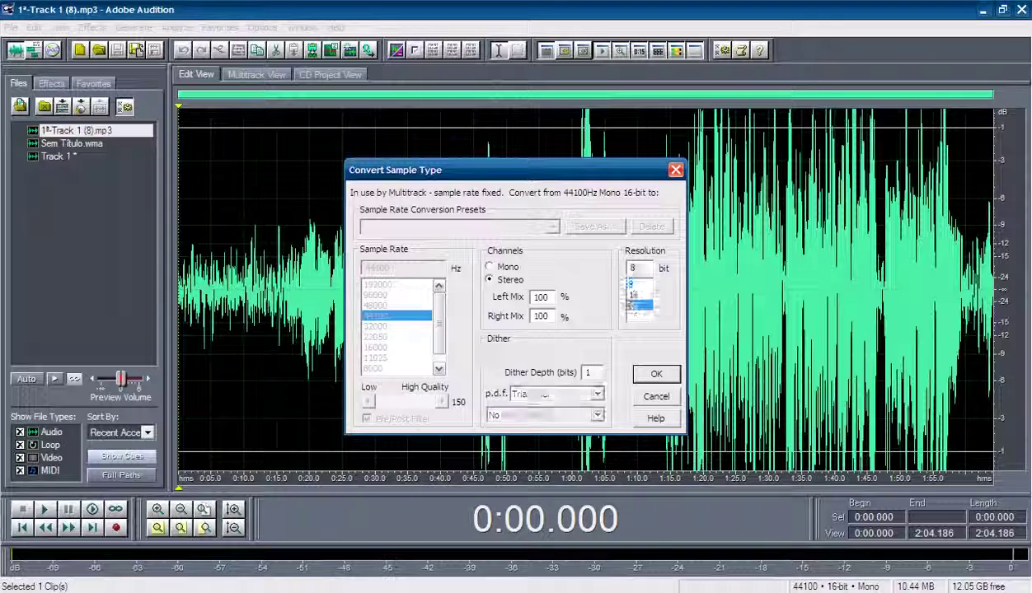
left_click(634, 306)
left_click(634, 295)
left_click(632, 284)
left_click(633, 306)
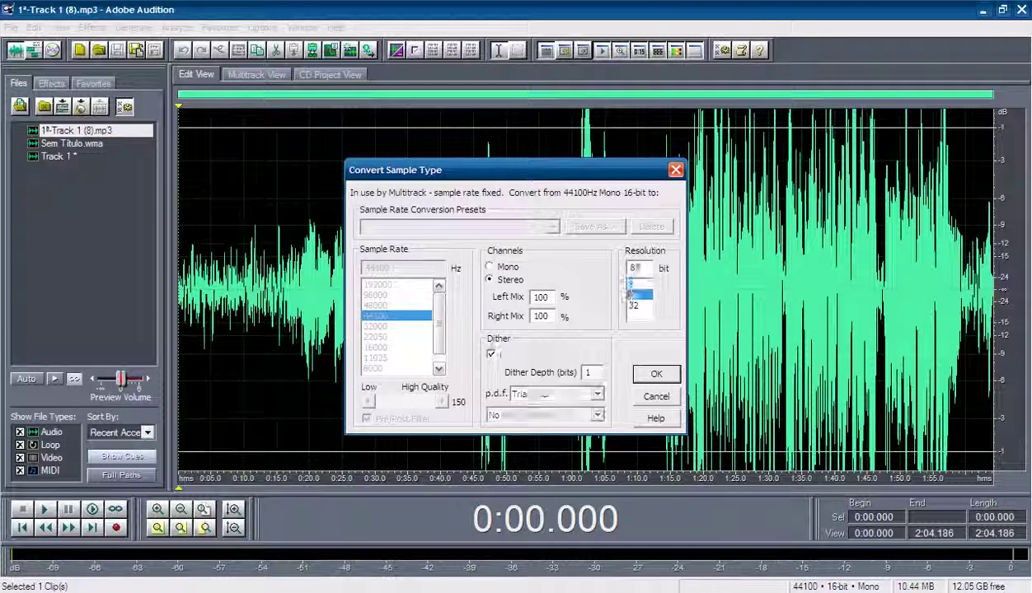
left_click(633, 295)
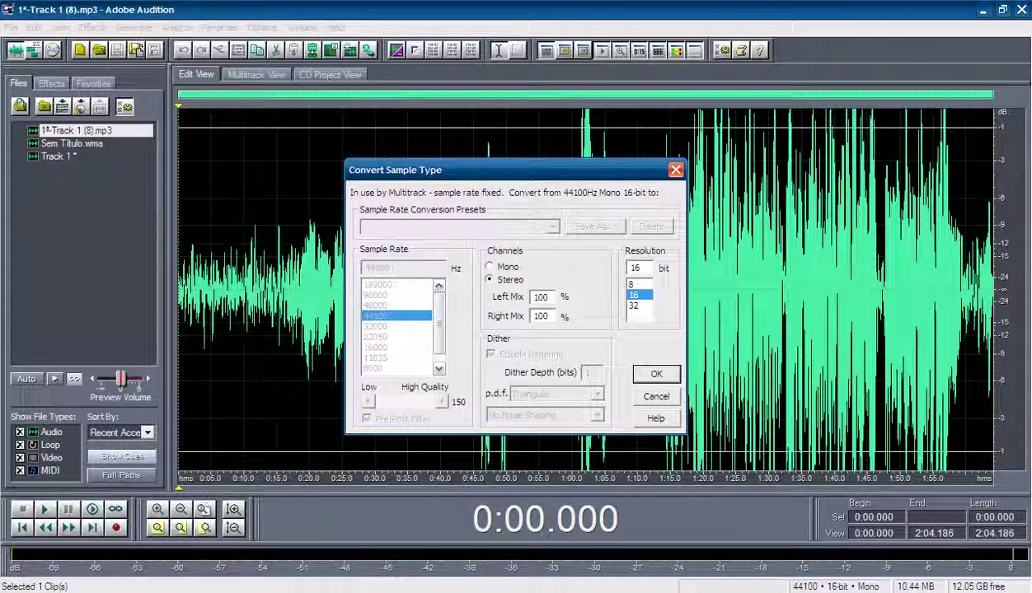
key("Return")
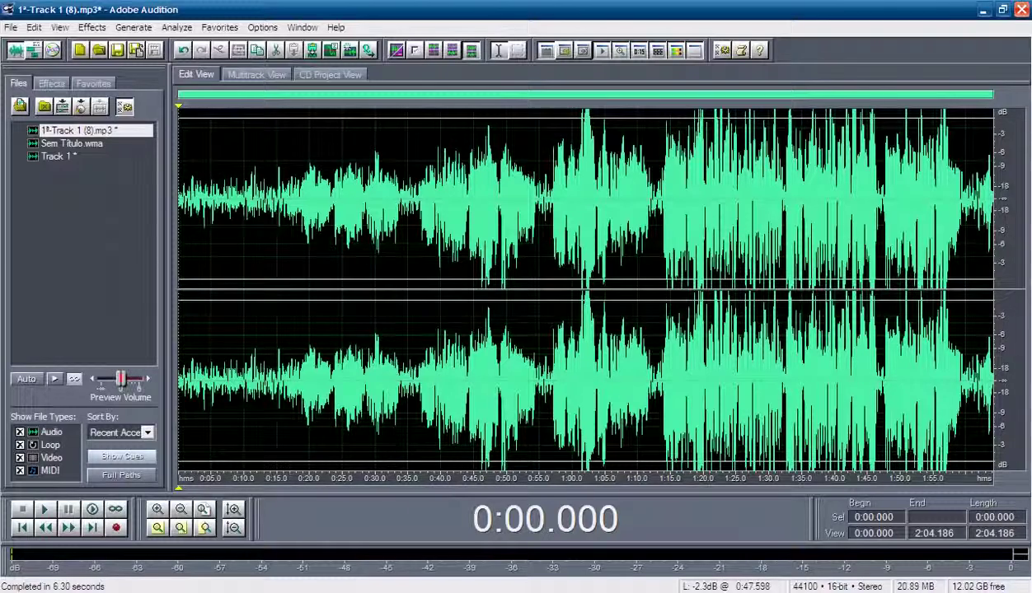
Listen to the stereo recording from its start, stop playback, and place the cursor at 0:06.878
left_click(269, 199)
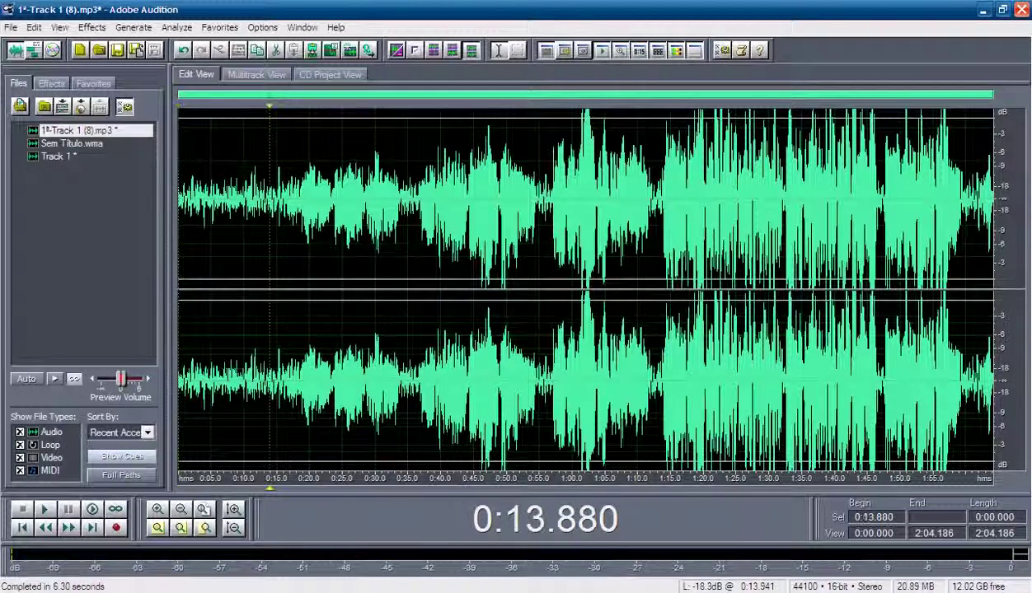
left_click(265, 179)
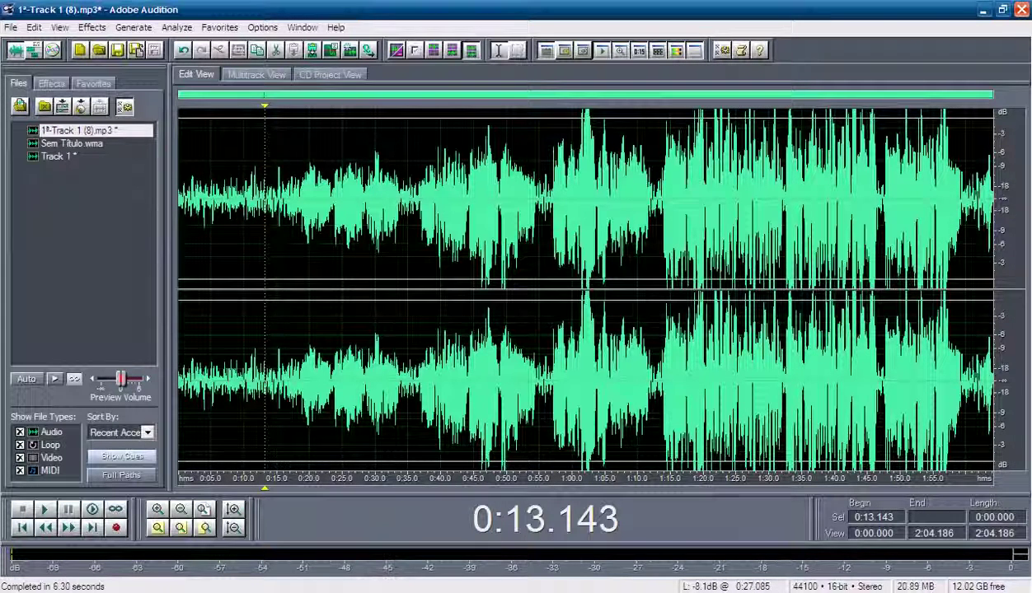
key("Home")
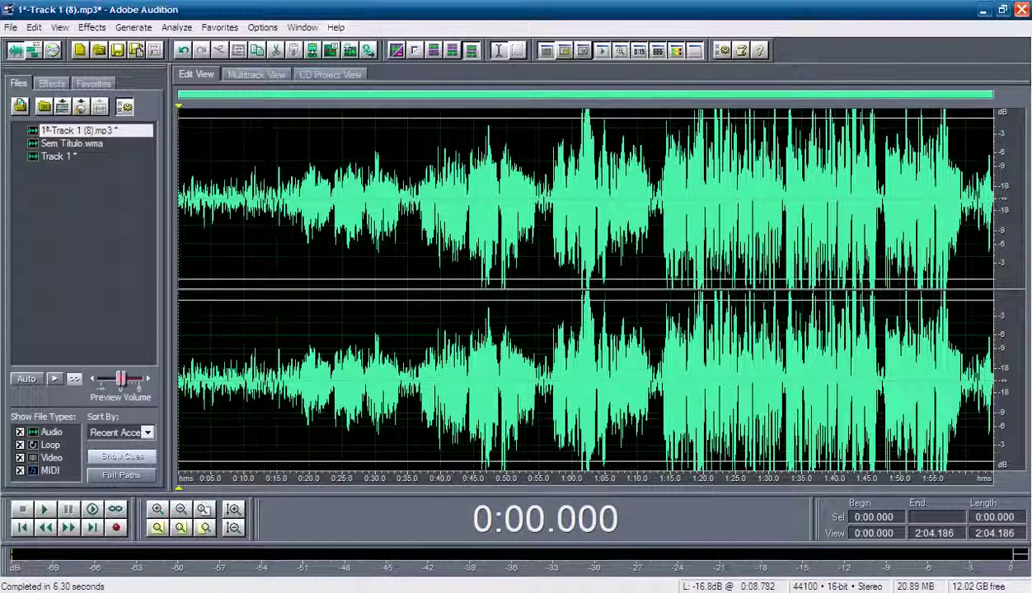
key("space")
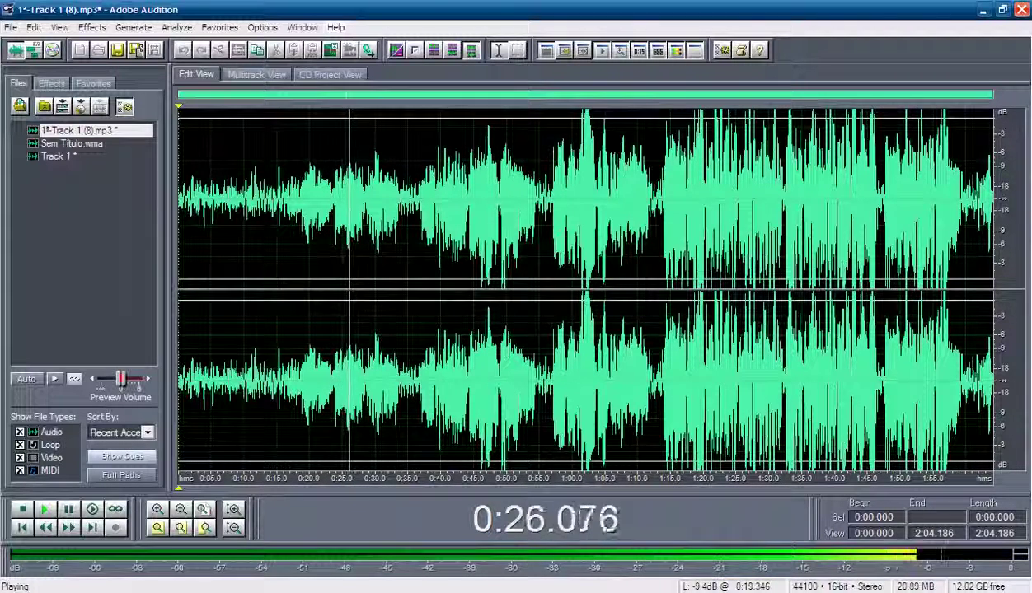
left_click(297, 181)
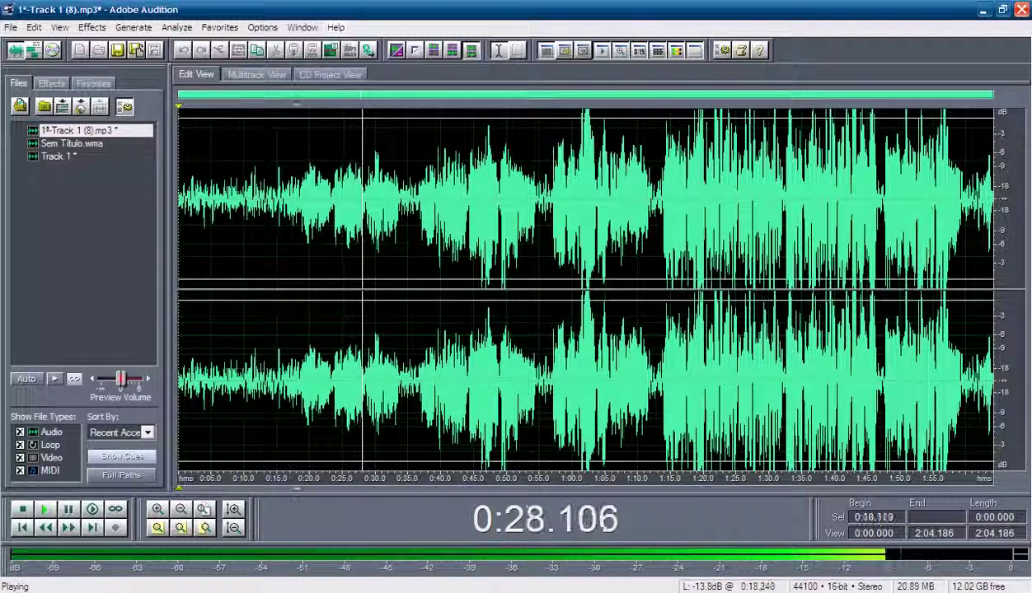
key("space")
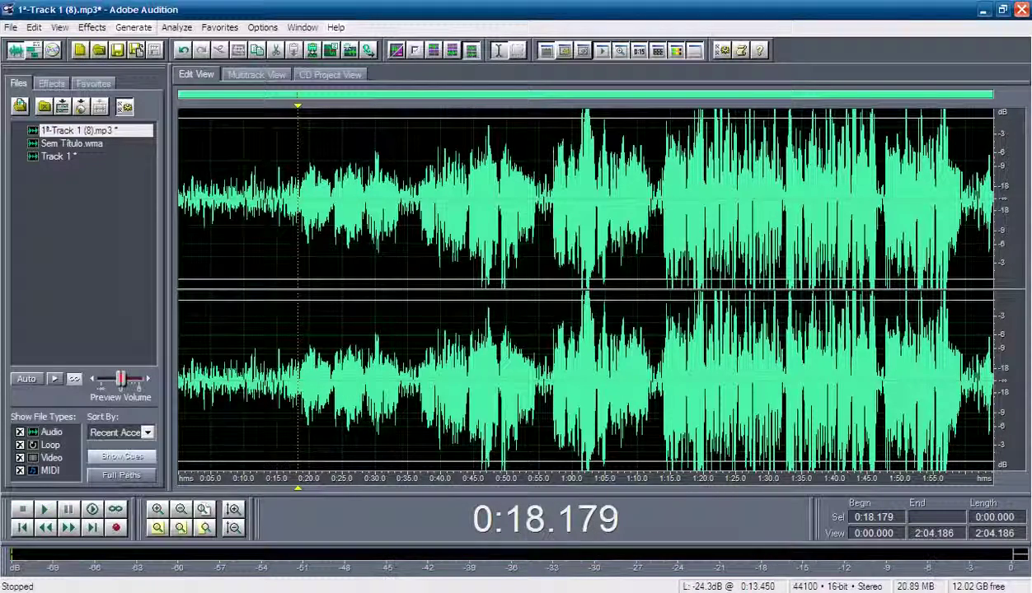
left_click(233, 188)
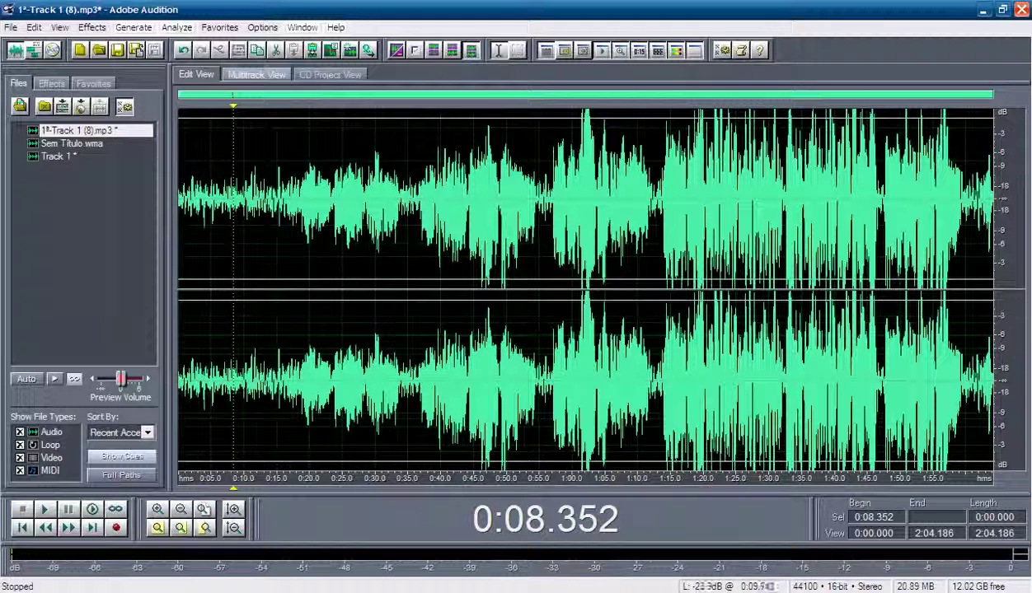
left_click(224, 188)
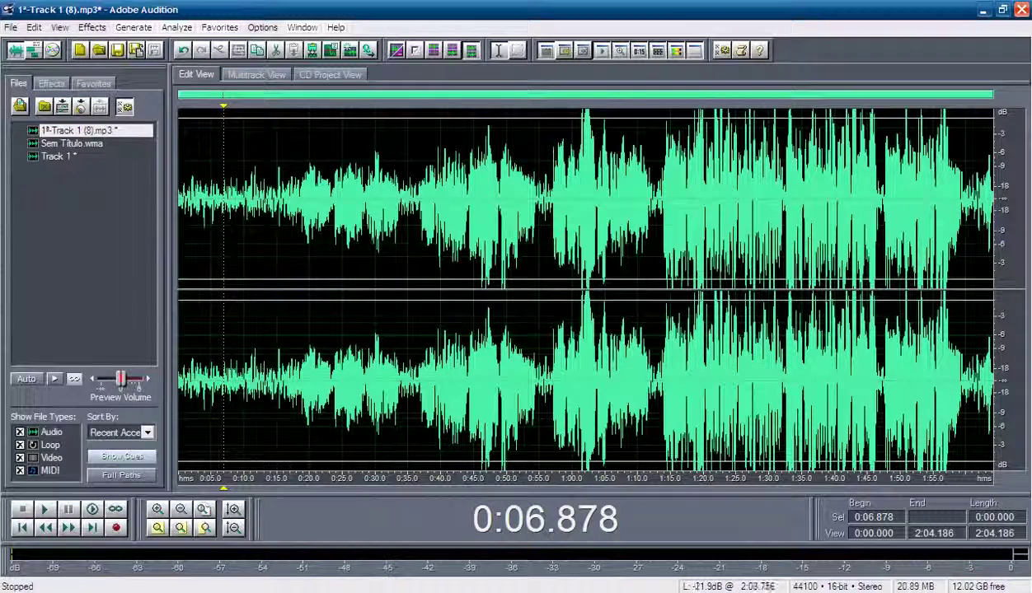
Select the entire waveform and apply Hiss Reduction with the Standard Hiss Reduction preset and the noise floor adjusted to 3.35 dB
left_click_drag(987, 198, 175, 198)
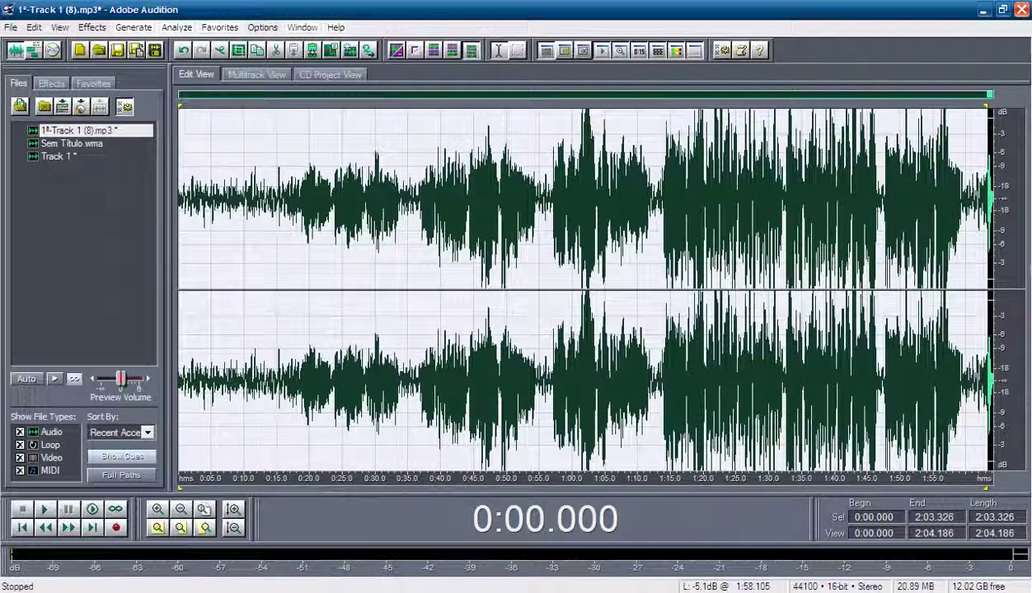
double_click(953, 149)
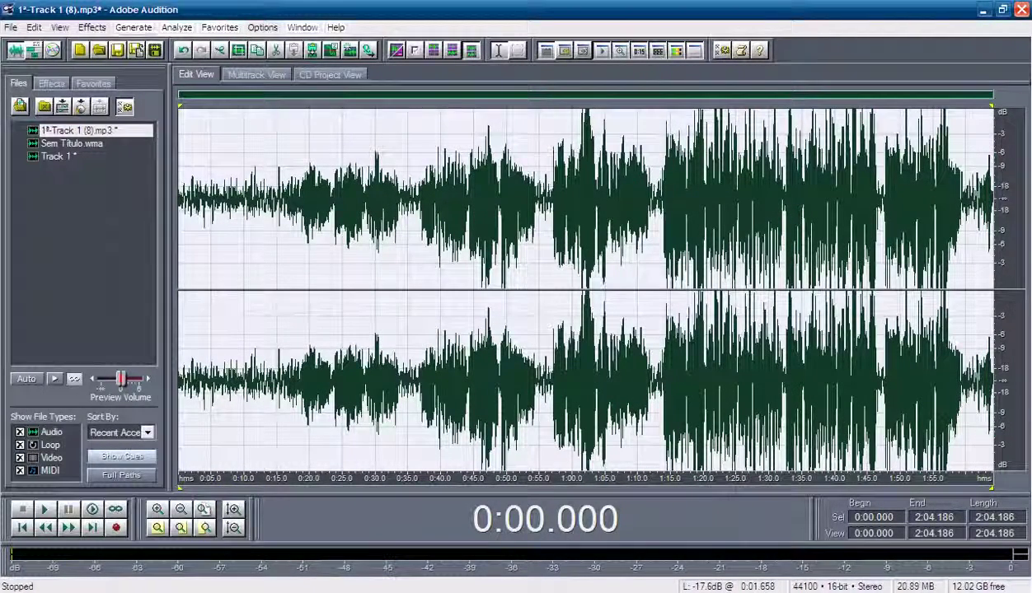
left_click(92, 27)
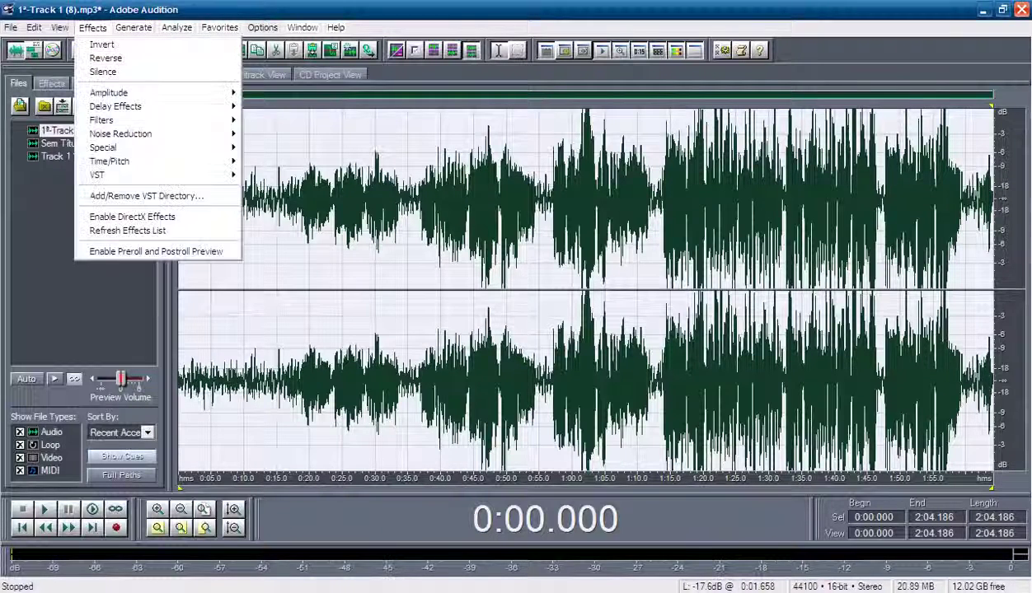
mouse_move(120, 134)
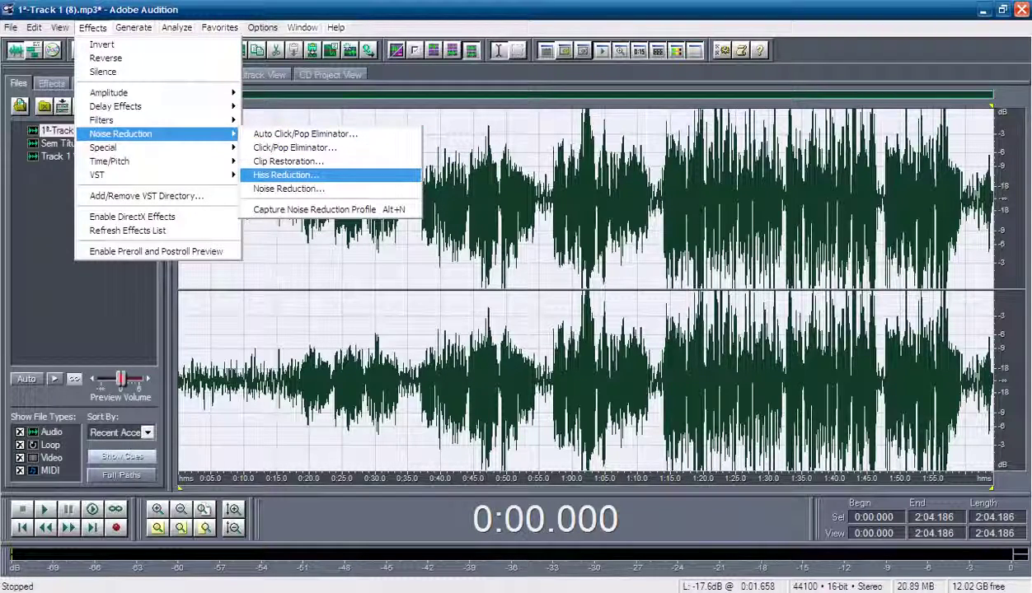
left_click(286, 174)
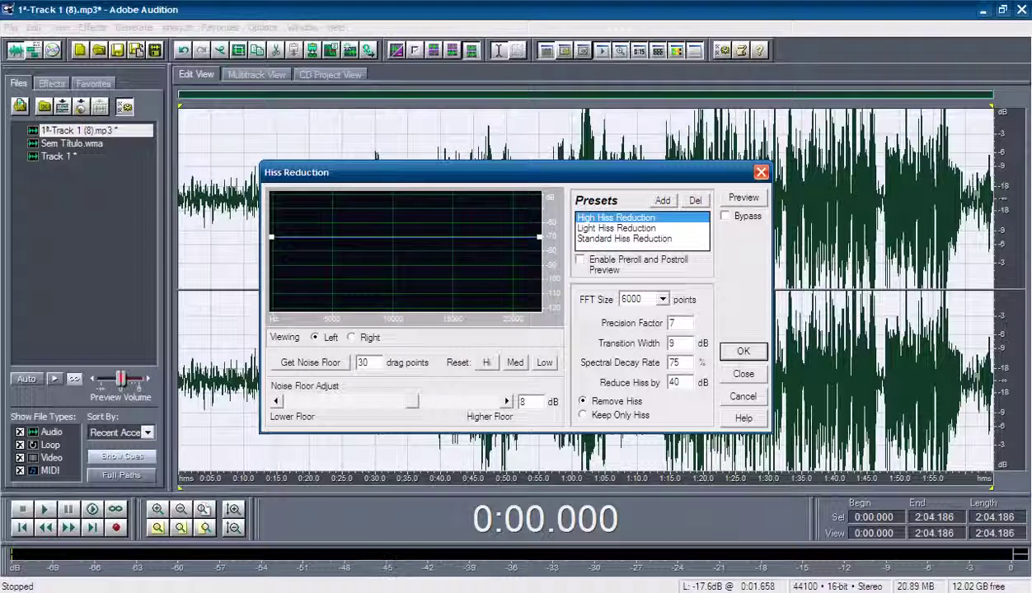
left_click(624, 238)
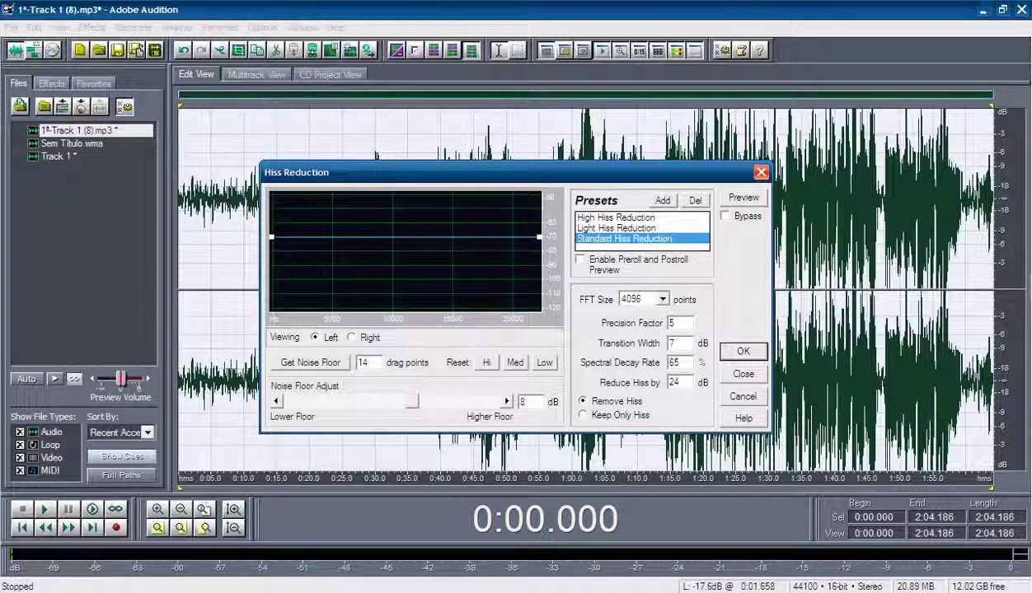
double_click(524, 401)
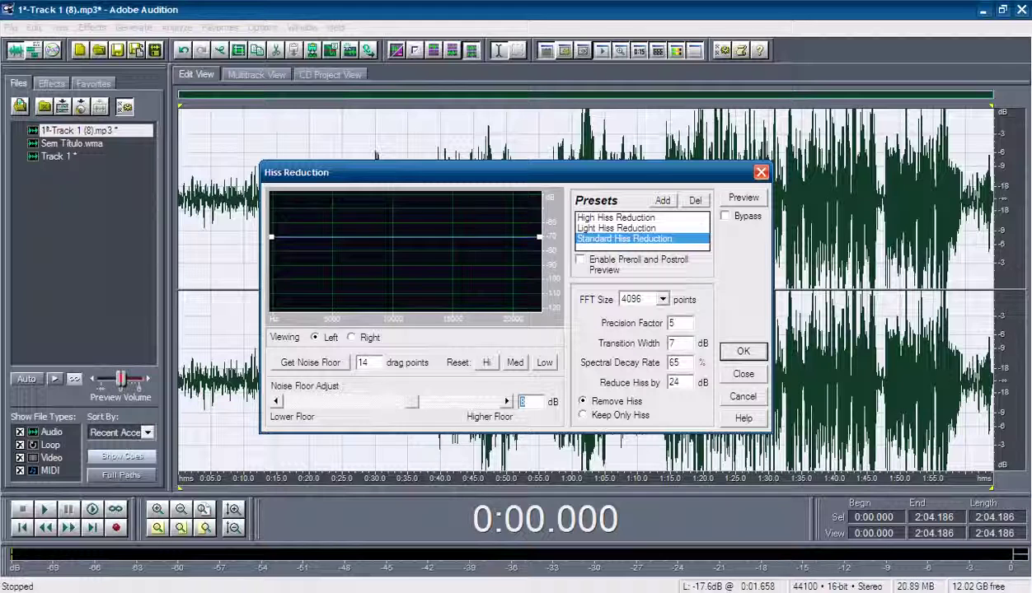
left_click_drag(400, 402, 398, 401)
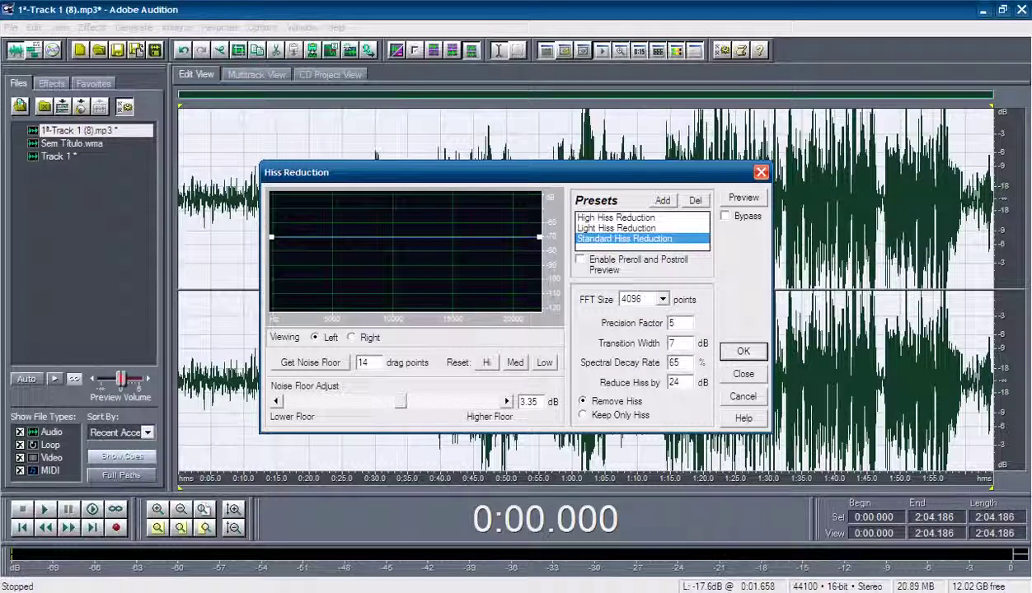
key("Return")
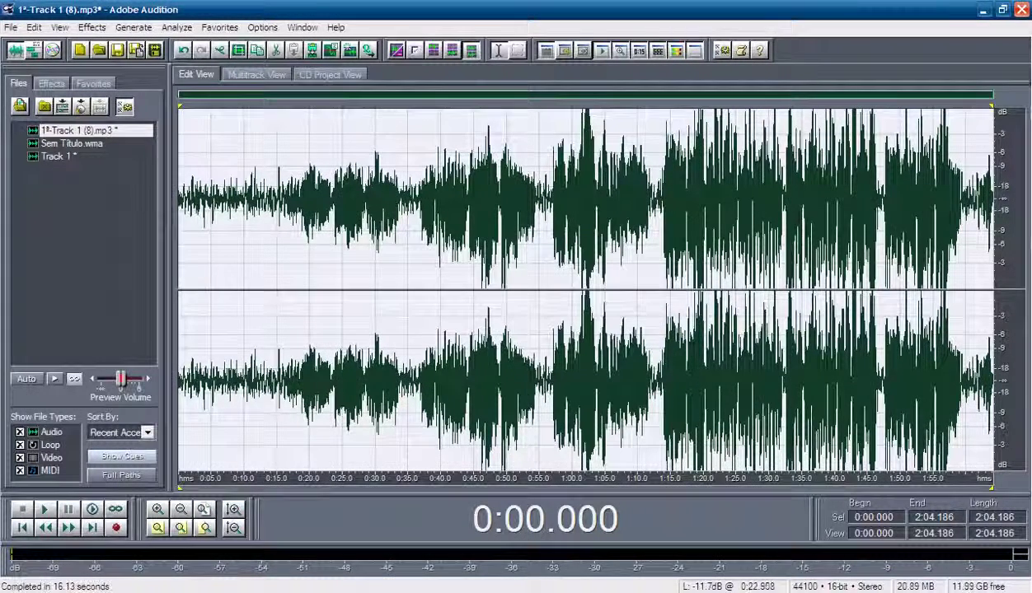
Play the hiss-reduced recording from the beginning, then stop with the cursor at 0:25.000
left_click(190, 198)
key("Home")
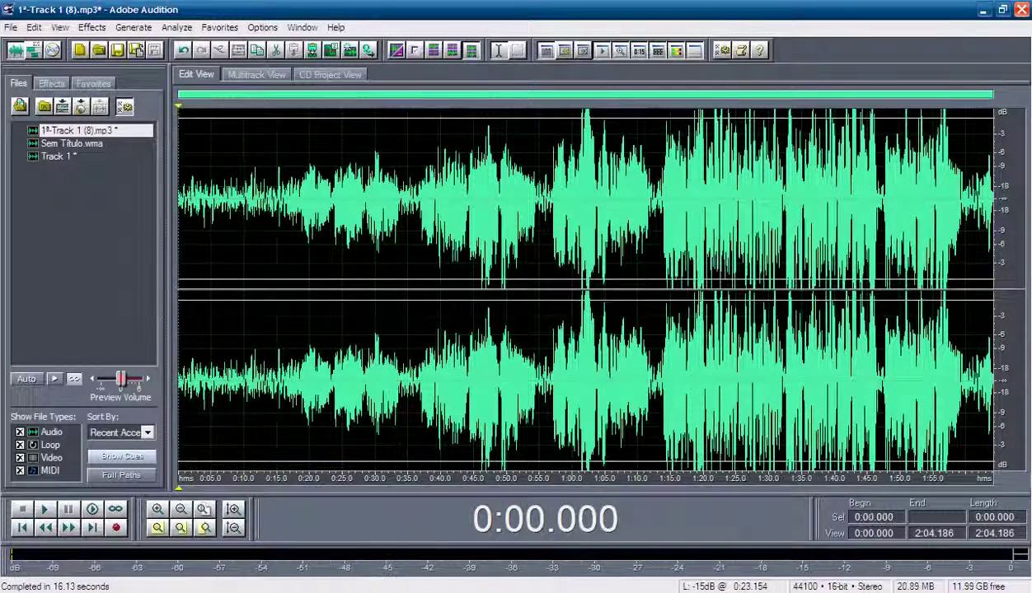
key("space")
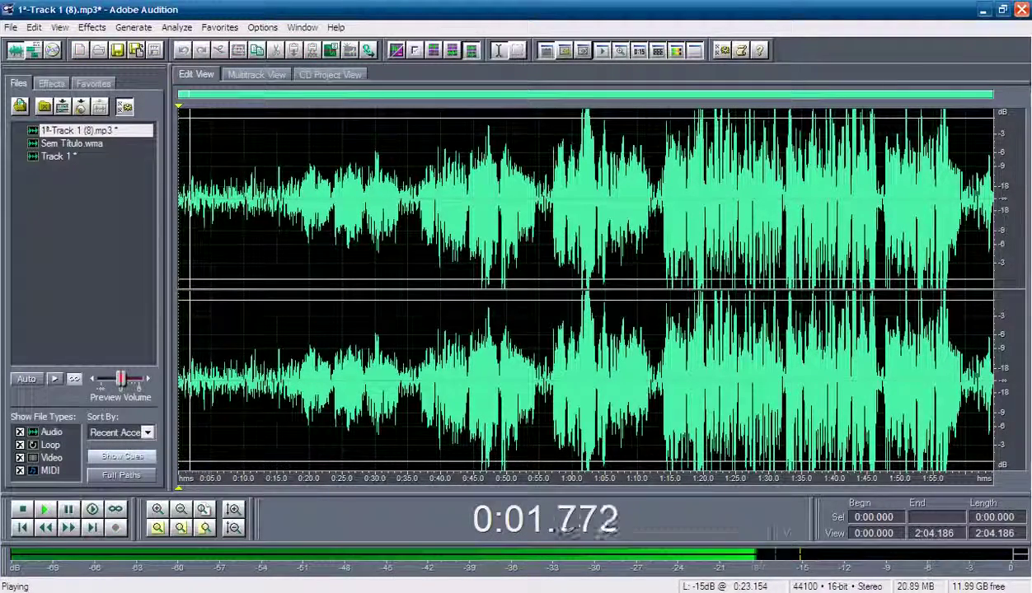
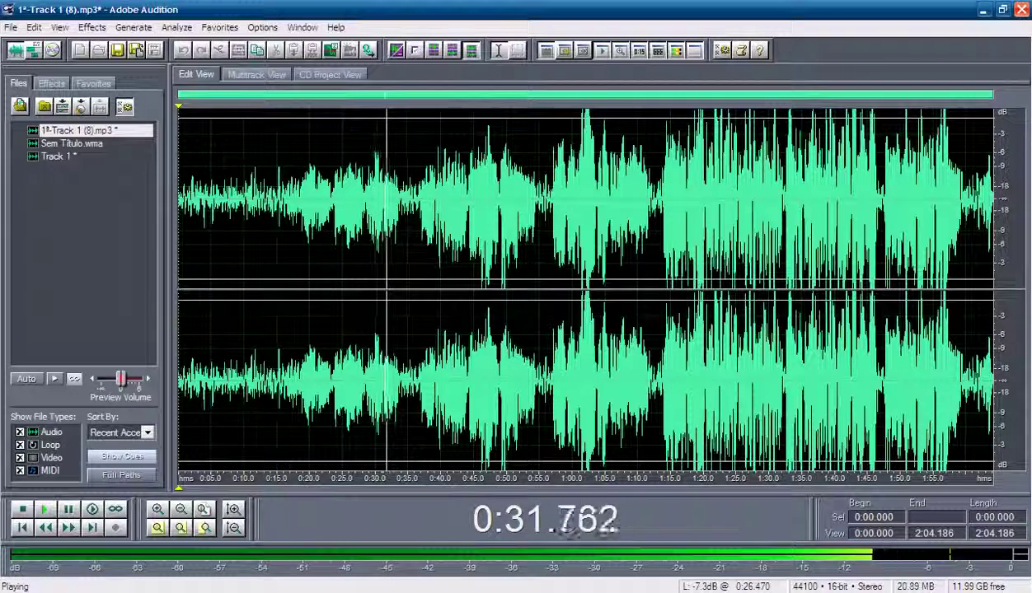
left_click(346, 171)
key("space")
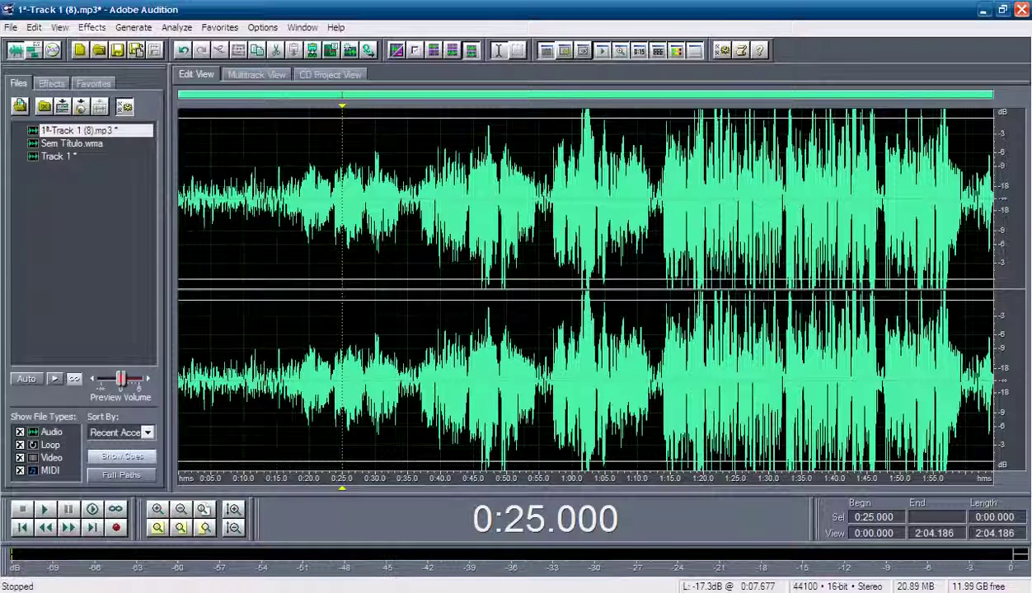
Apply Studio Reverb to the whole recording with the Vocal Reverb (medium) preset
left_click(92, 27)
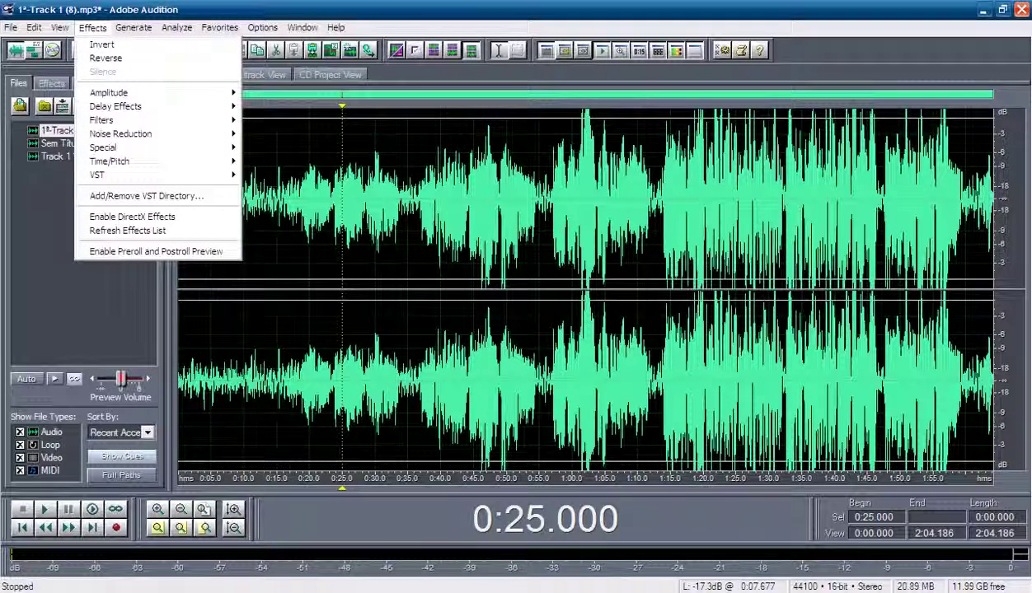
key("Down")
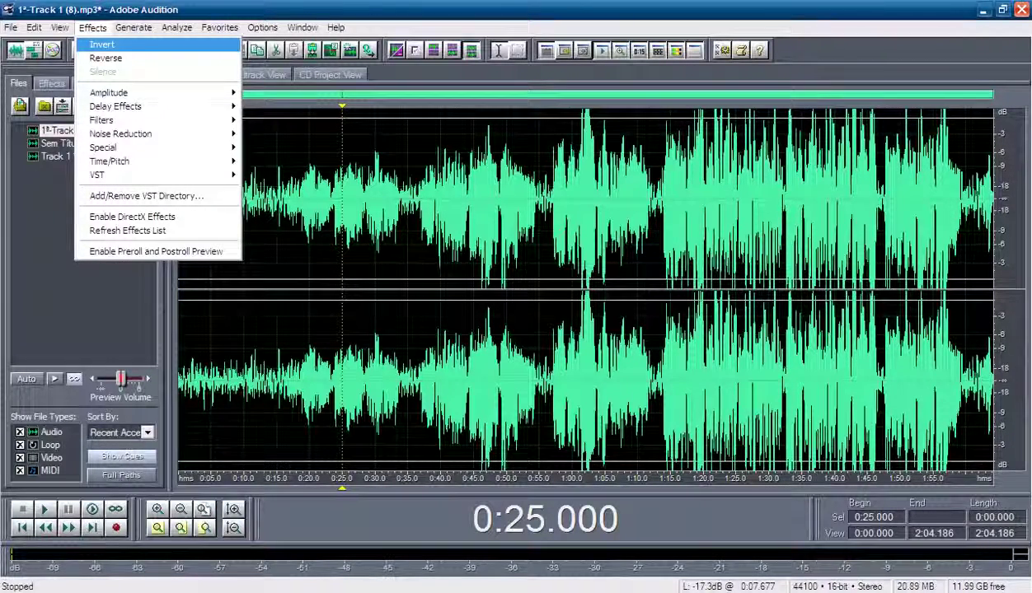
mouse_move(108, 92)
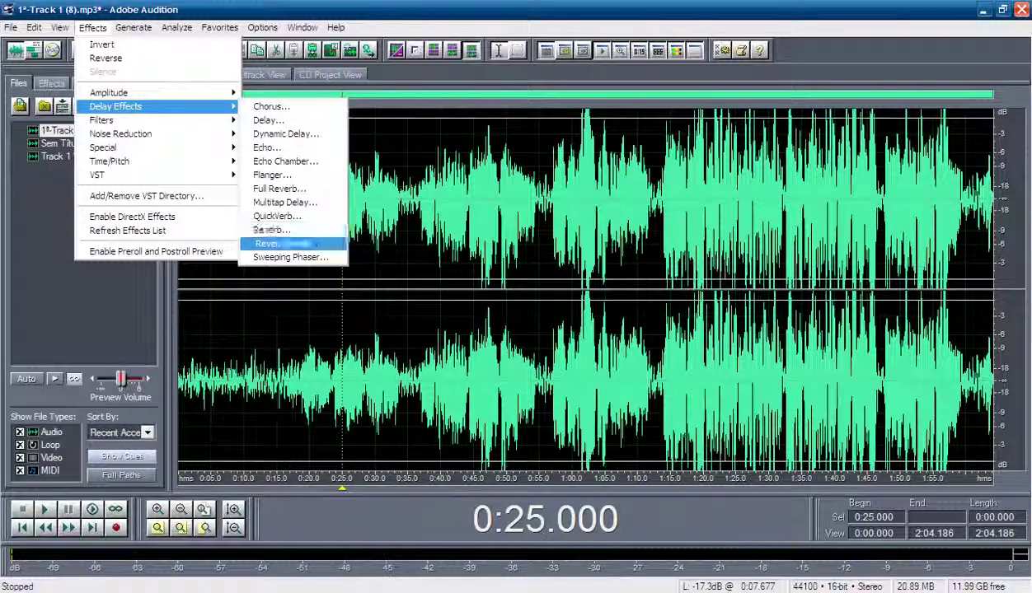
left_click(284, 243)
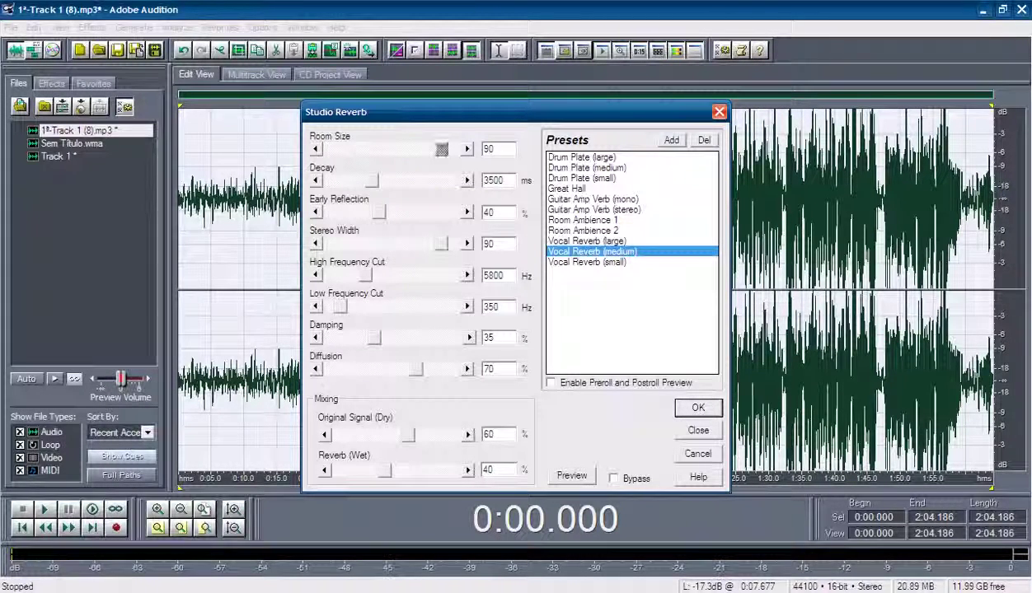
key("Return")
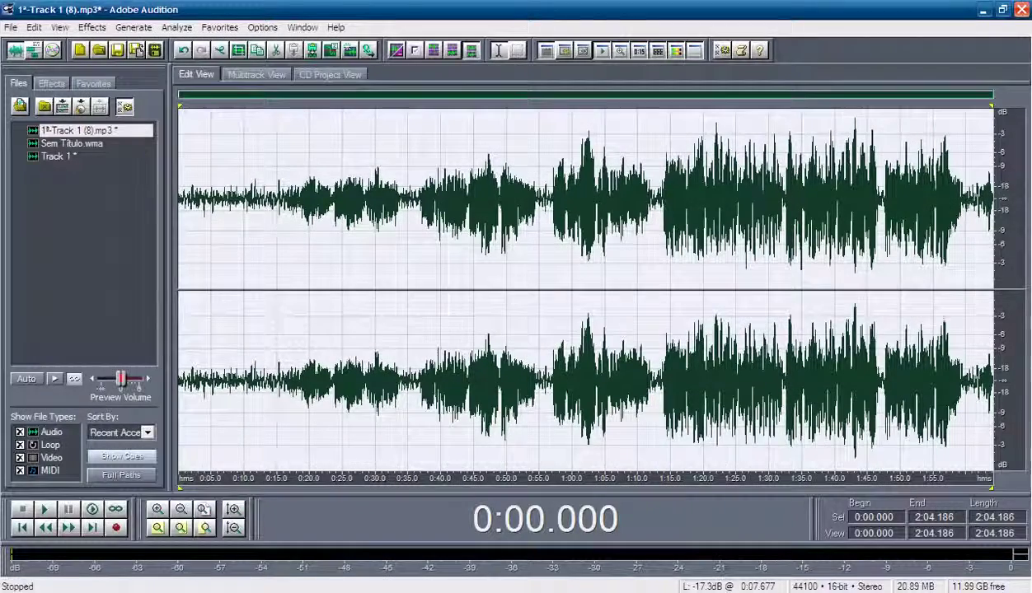
Play the reverberated recording from 0:15.000, then stop
left_click(277, 193)
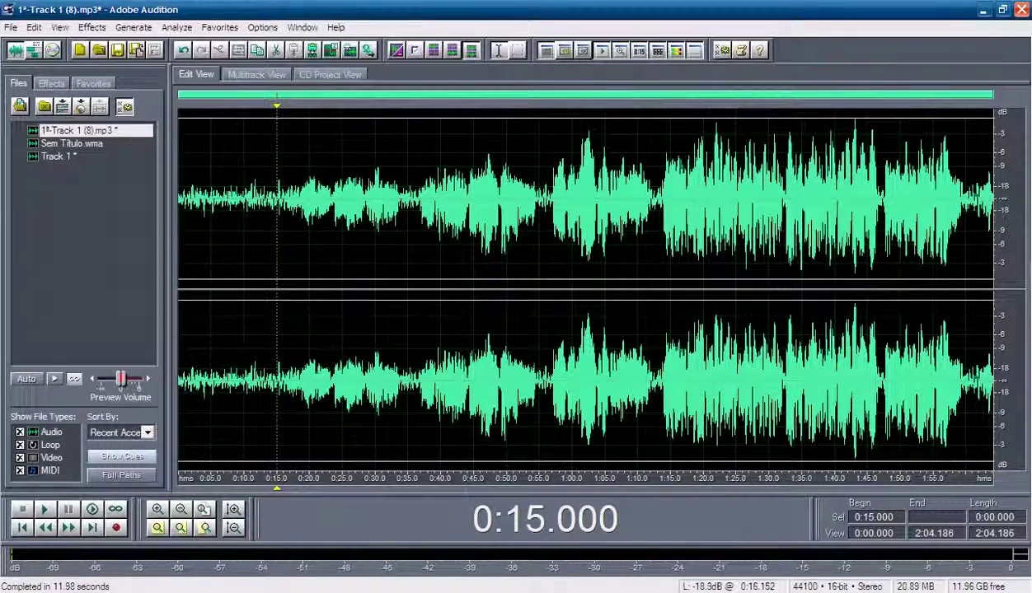
key("space")
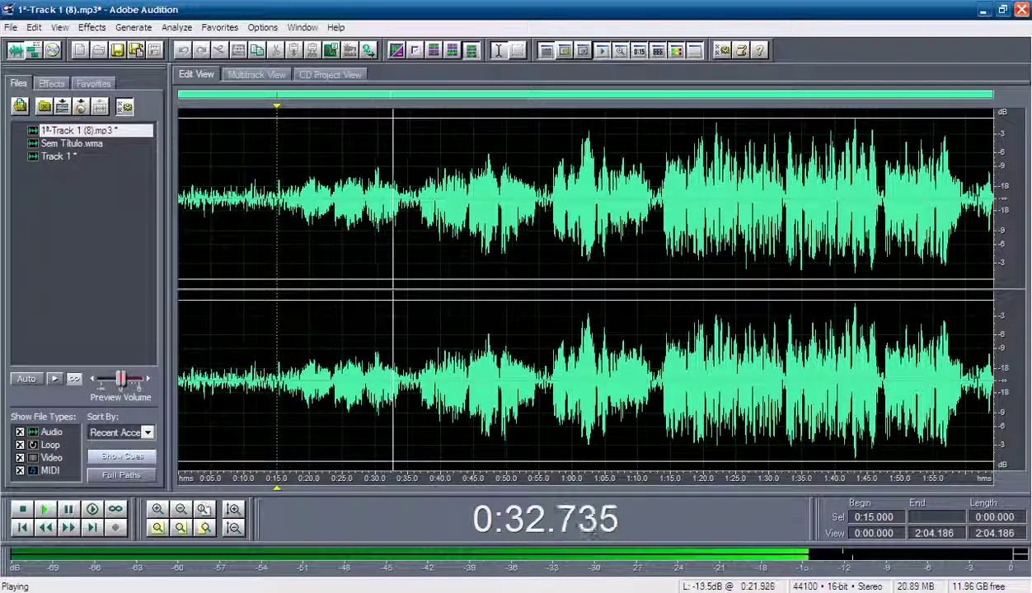
key("space")
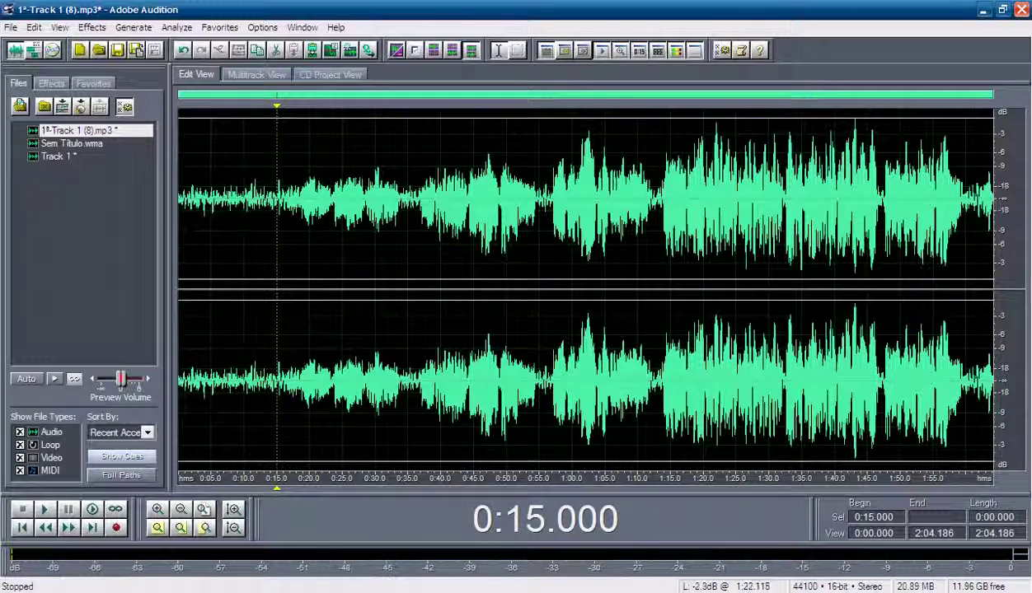
left_click_drag(953, 248, 553, 270)
left_click(612, 270)
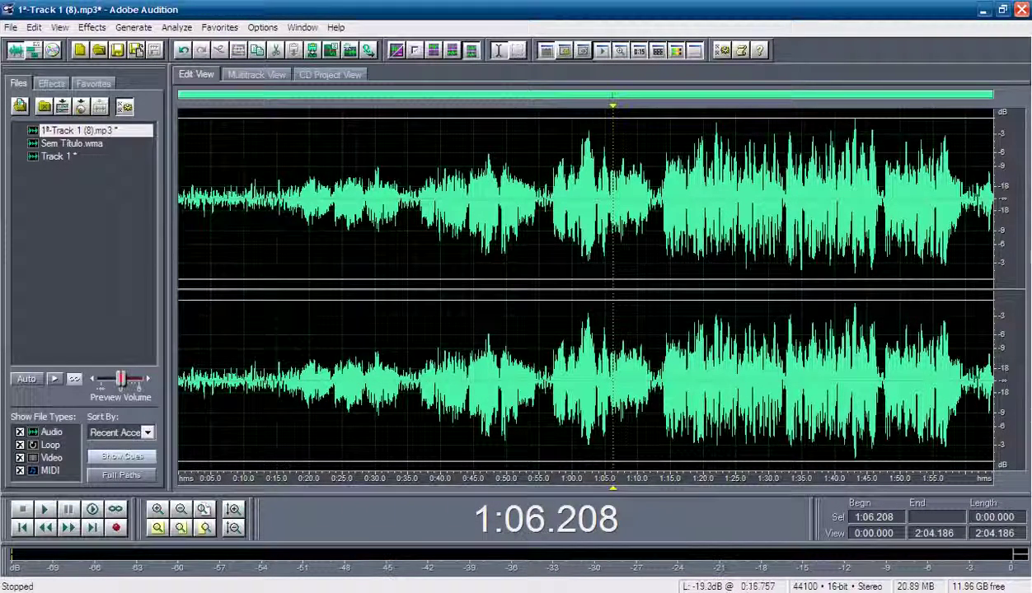
left_click_drag(284, 206, 407, 207)
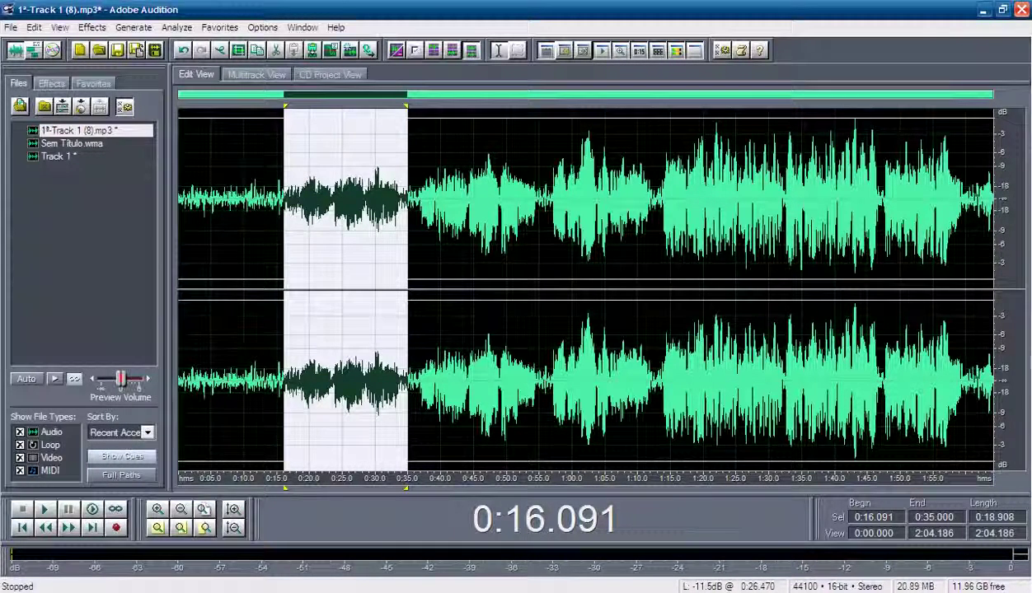
left_click(359, 181)
left_click(337, 182)
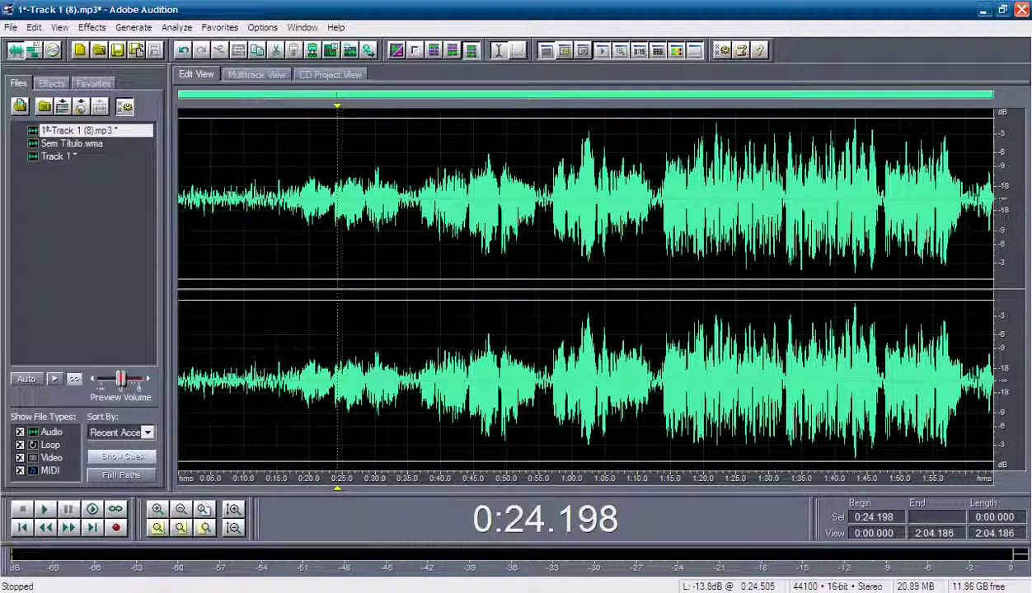
Apply manual Pitch Correction to the whole recording with A4 at 440 Hz and an FFT size of 4096
left_click(92, 27)
mouse_move(112, 161)
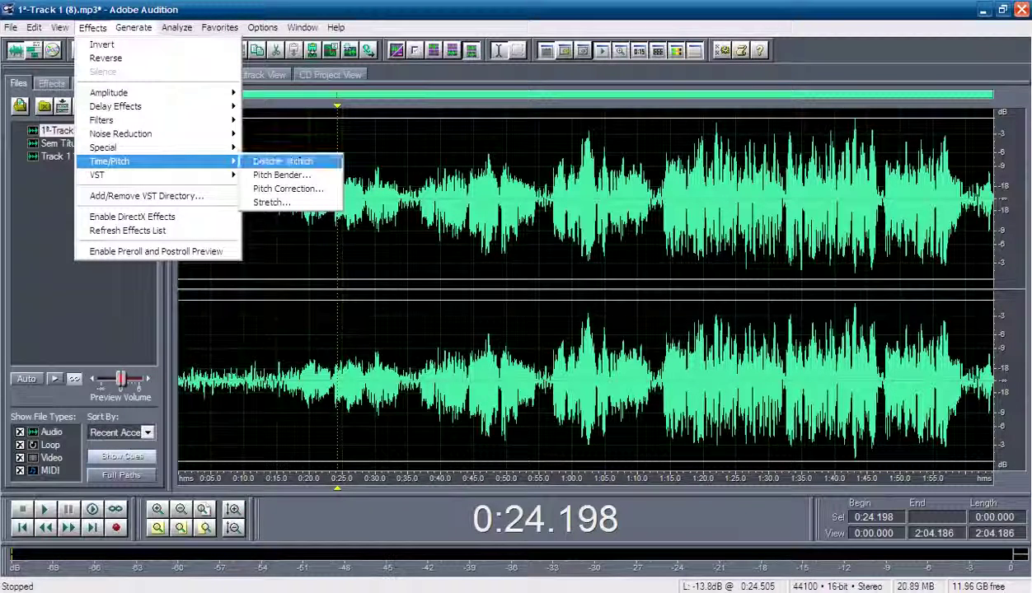
left_click(288, 189)
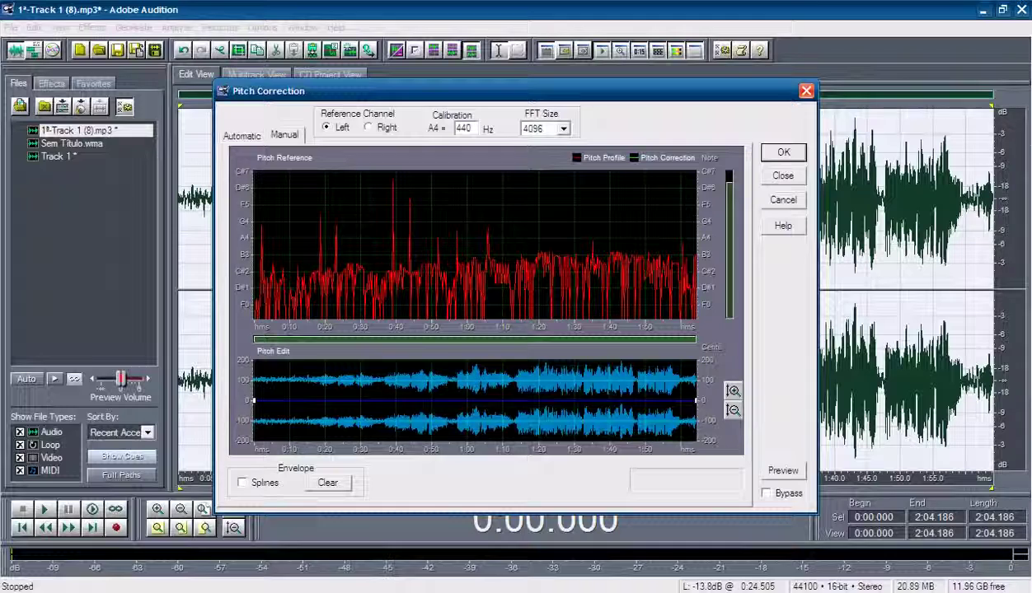
key("Return")
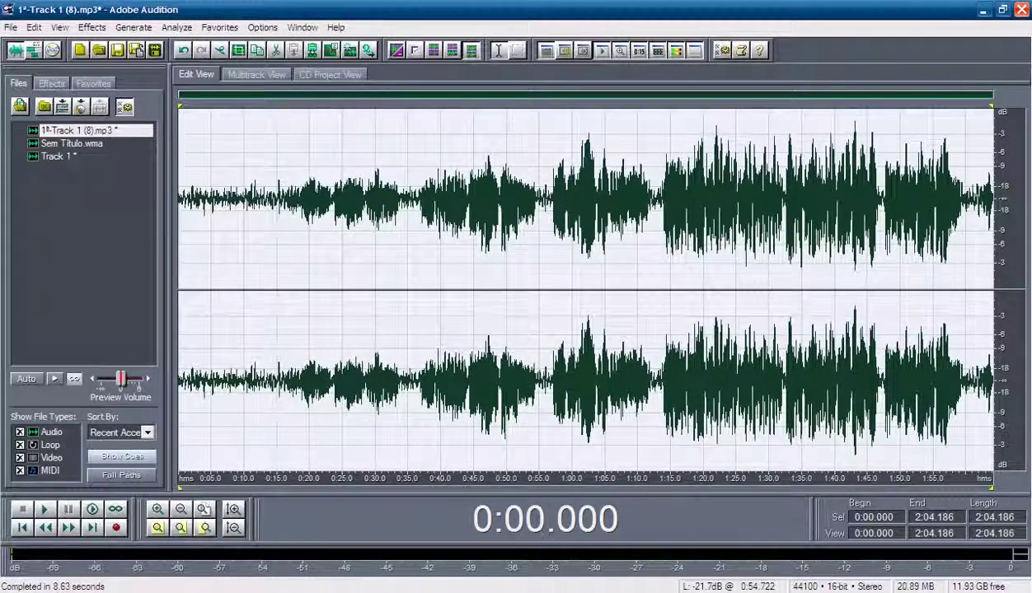
Listen to the pitch-corrected recording from 0:20.000 and again from 0:28.497, stopping playback each time
left_click(309, 220)
key("space")
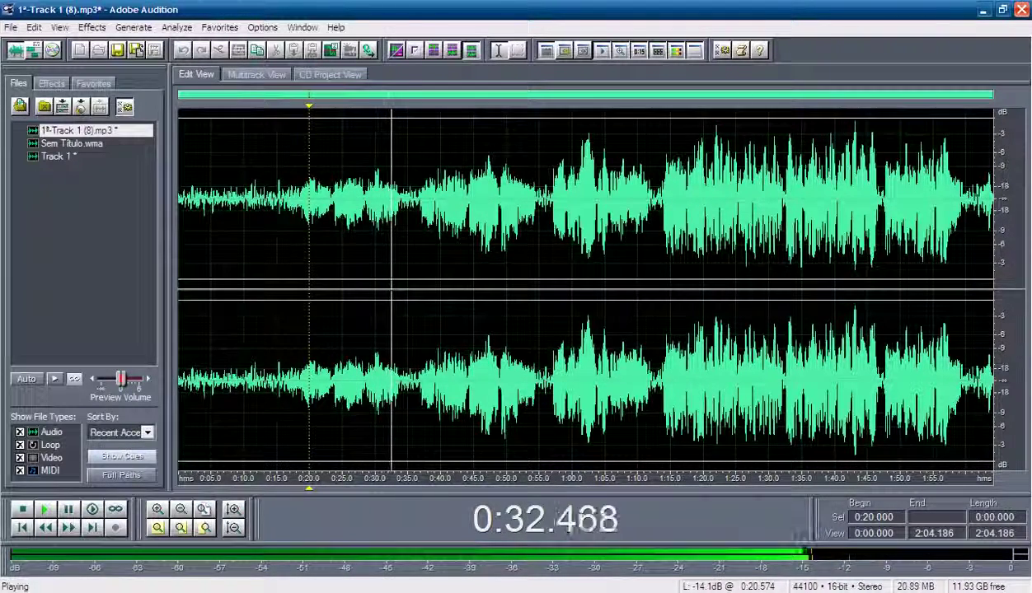
key("space")
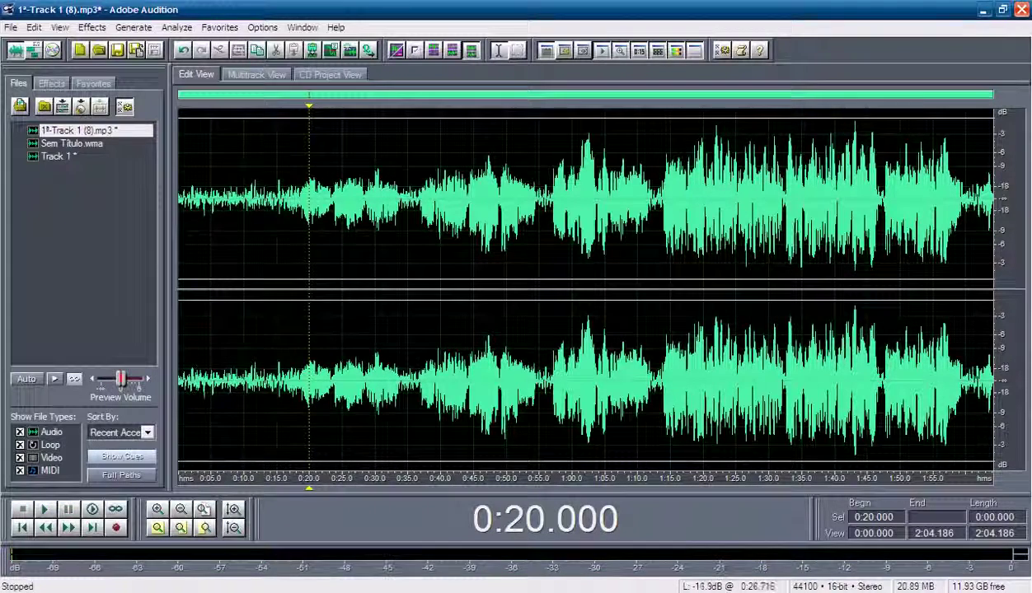
left_click(365, 199)
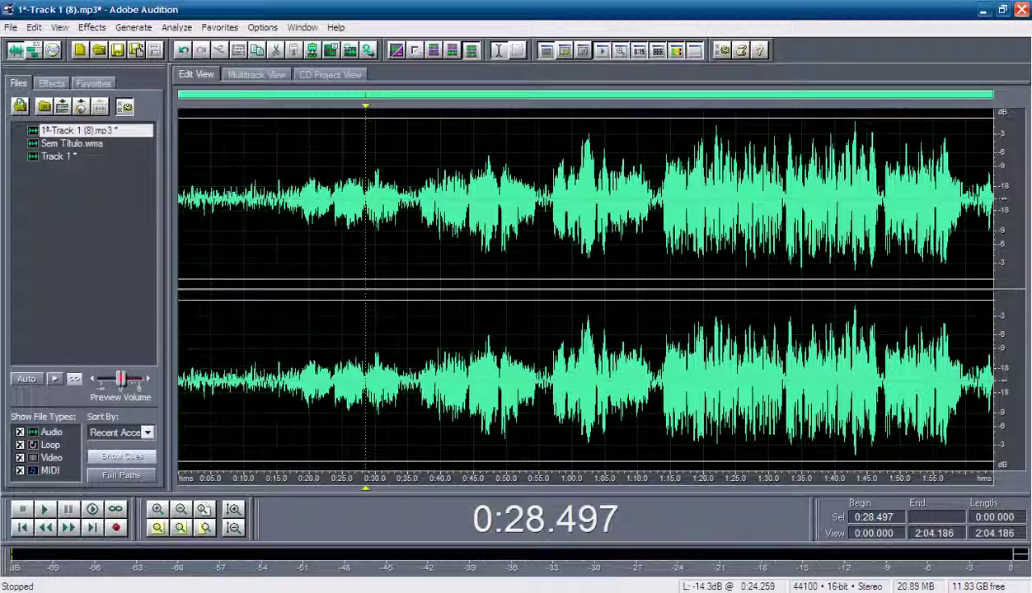
key("space")
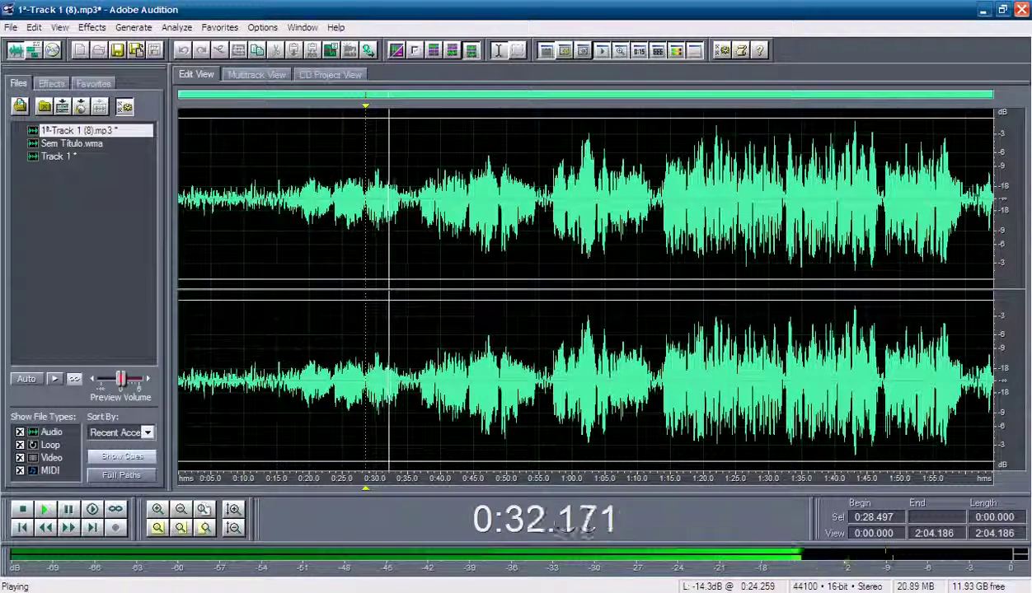
key("space")
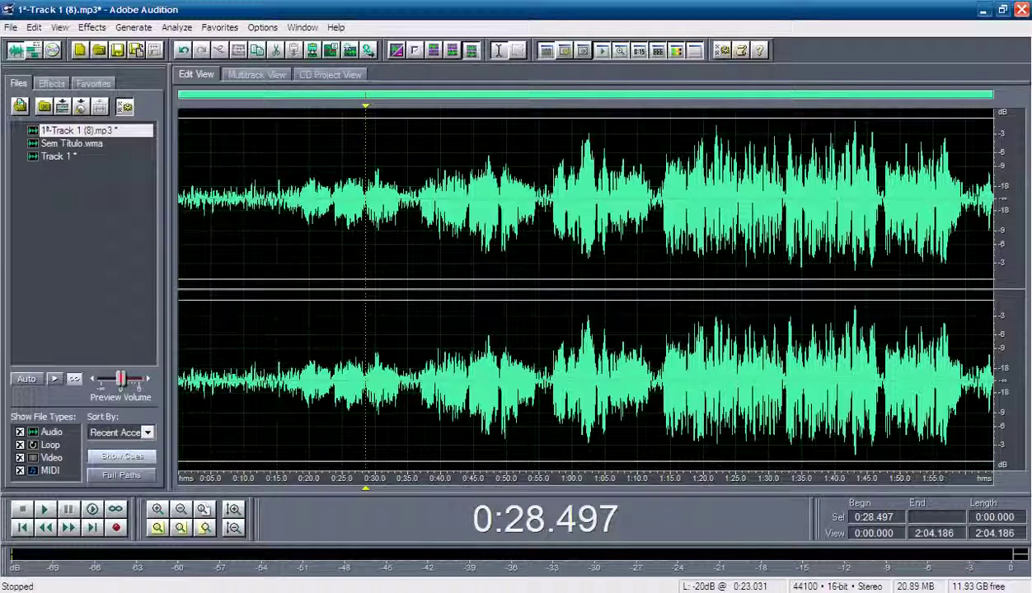
Undo the pitch correction and the reverb, and play the recording briefly from 0:11.546
key("ctrl+a")
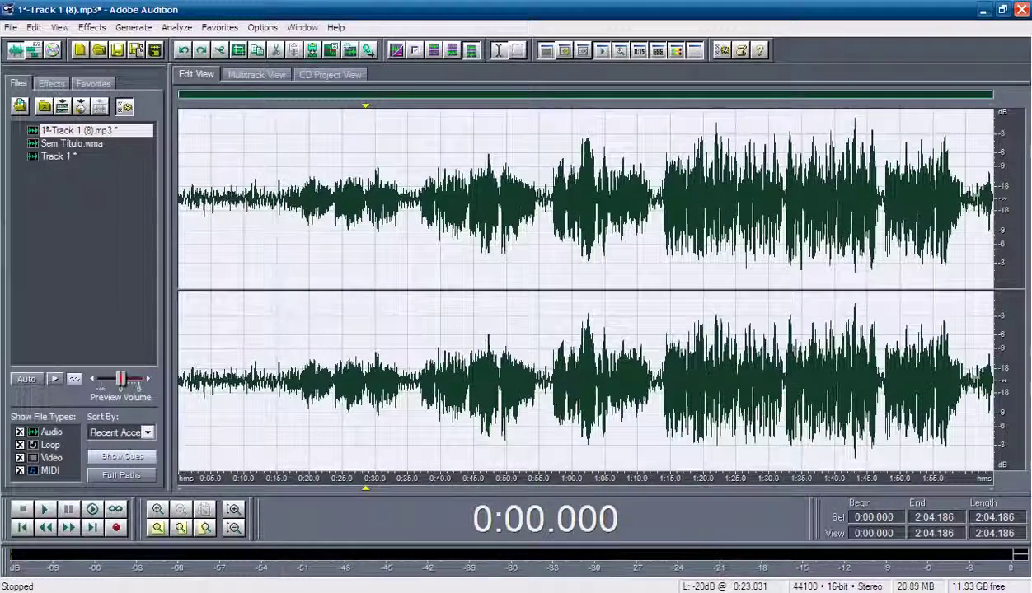
key("ctrl+z")
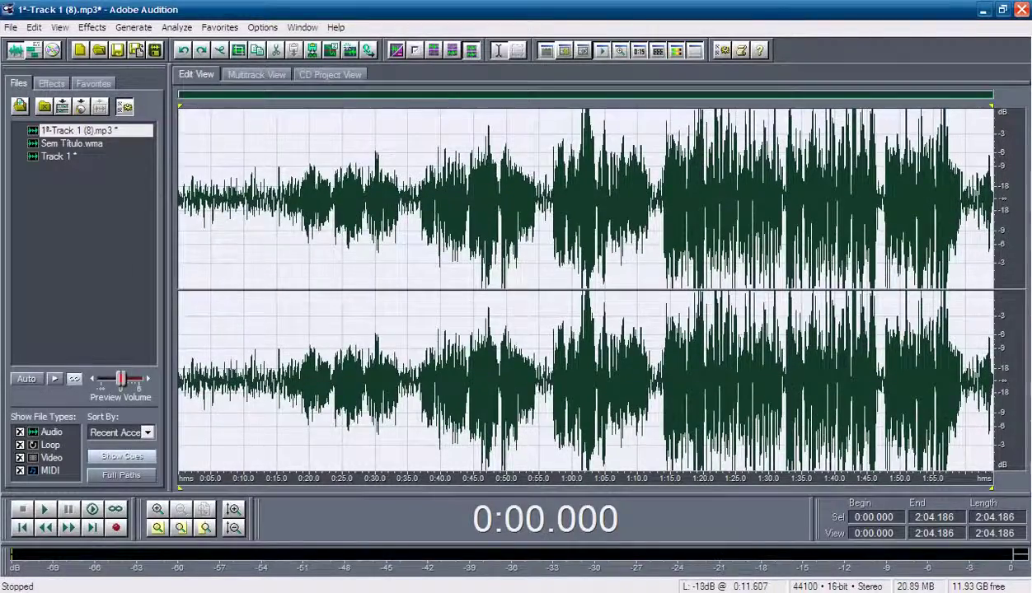
left_click(254, 210)
key("space")
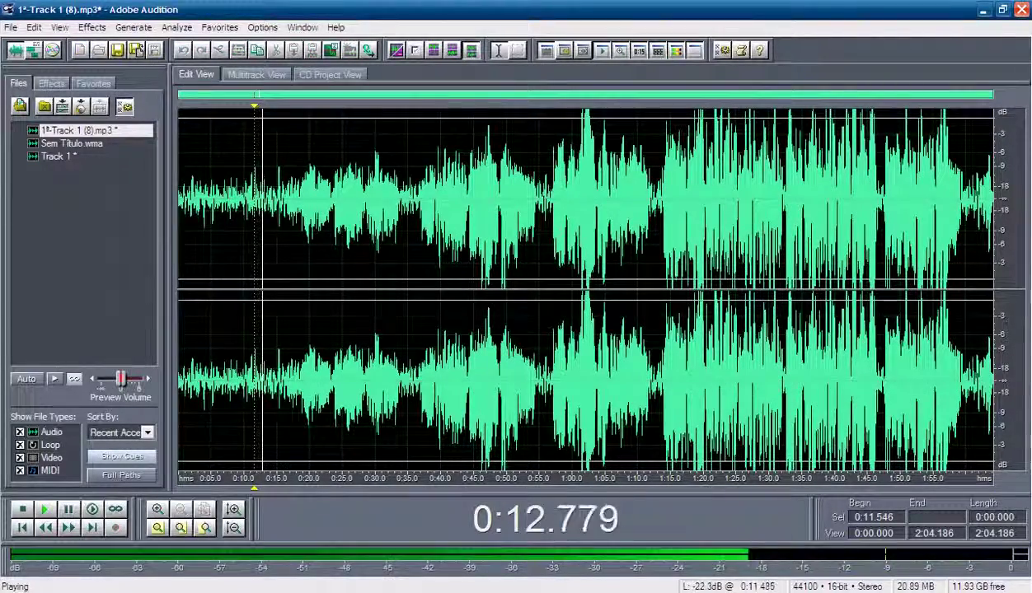
key("space")
Restore the undone reverb, place the cursor at 0:14.371, and switch to the multitrack session
key("ctrl+z")
left_click(273, 211)
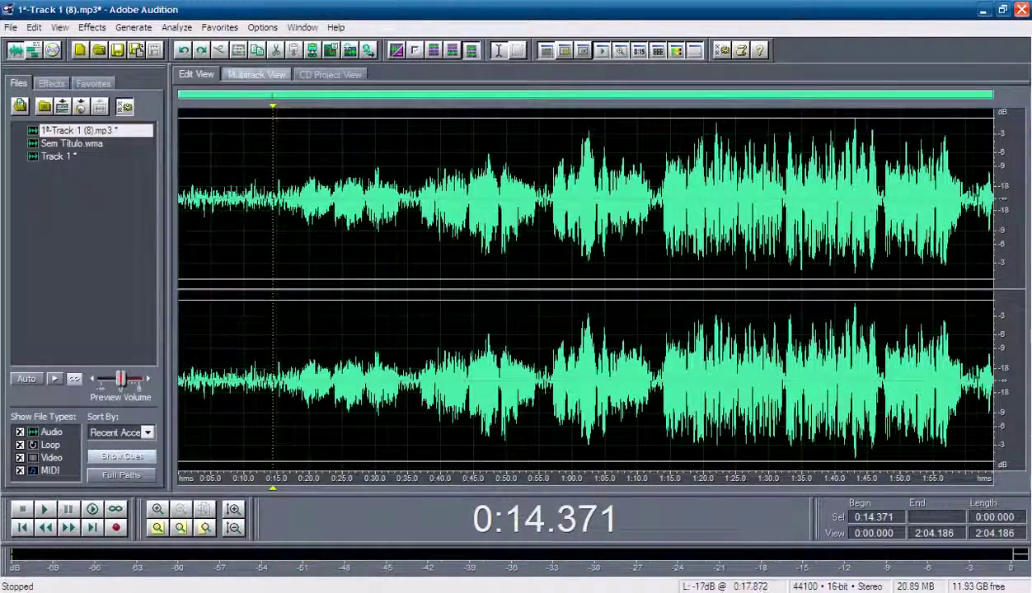
left_click(257, 74)
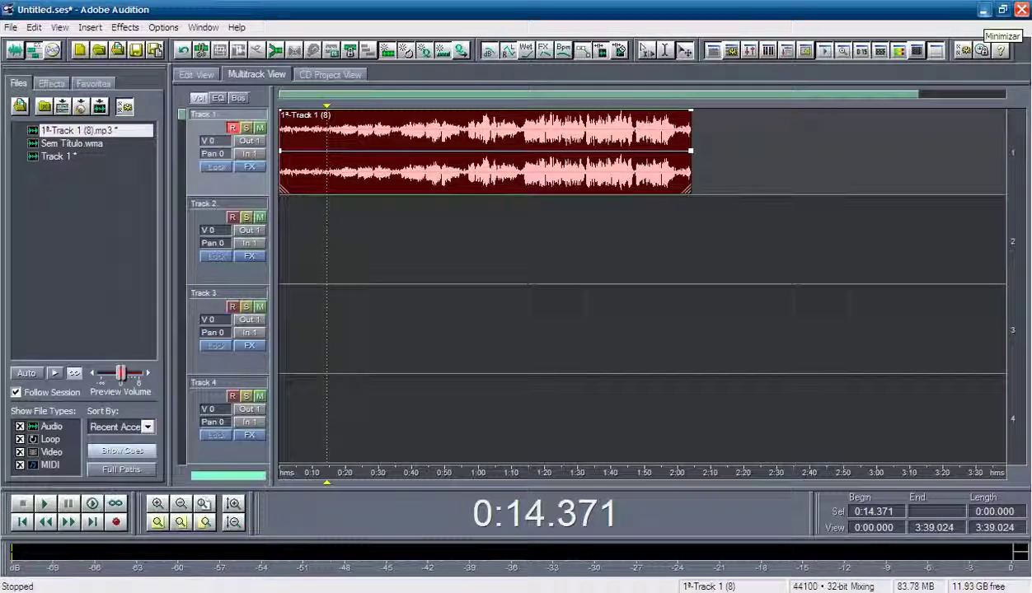
Minimize Adobe Audition and launch Melodyne with the DirectX audio device in a maximized window
left_click(983, 10)
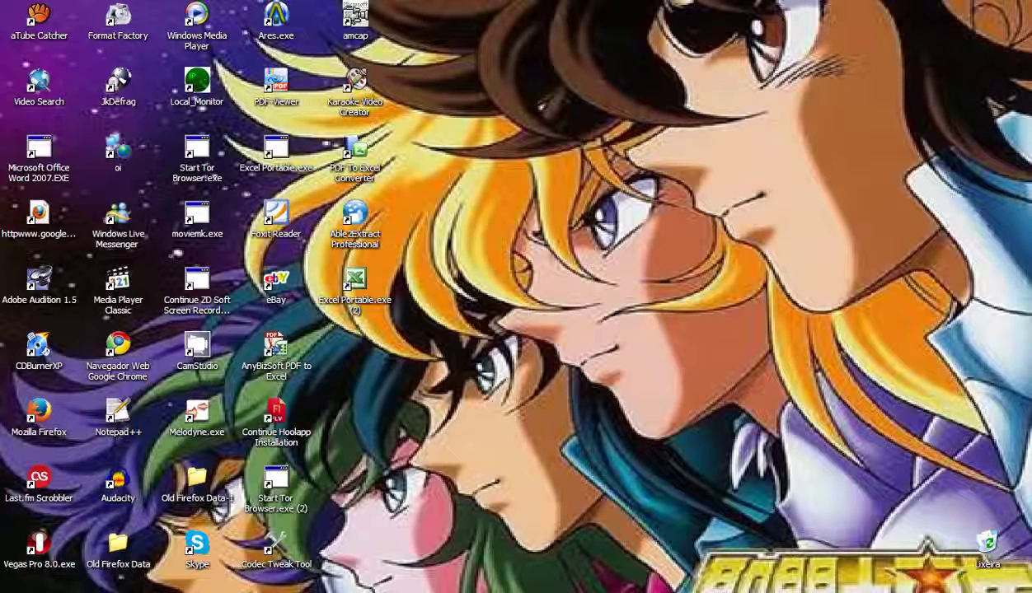
double_click(197, 416)
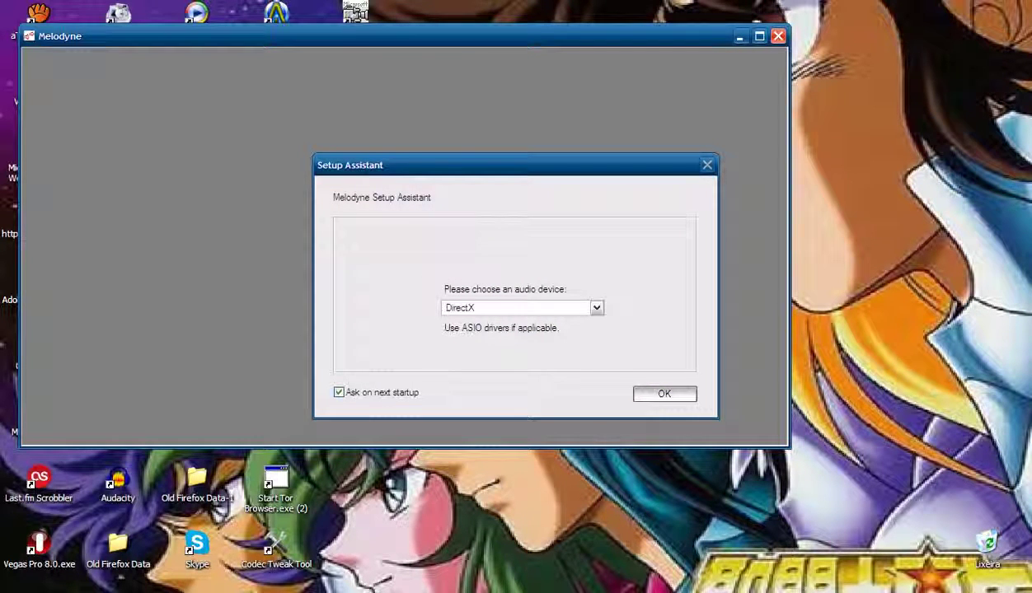
key("Return")
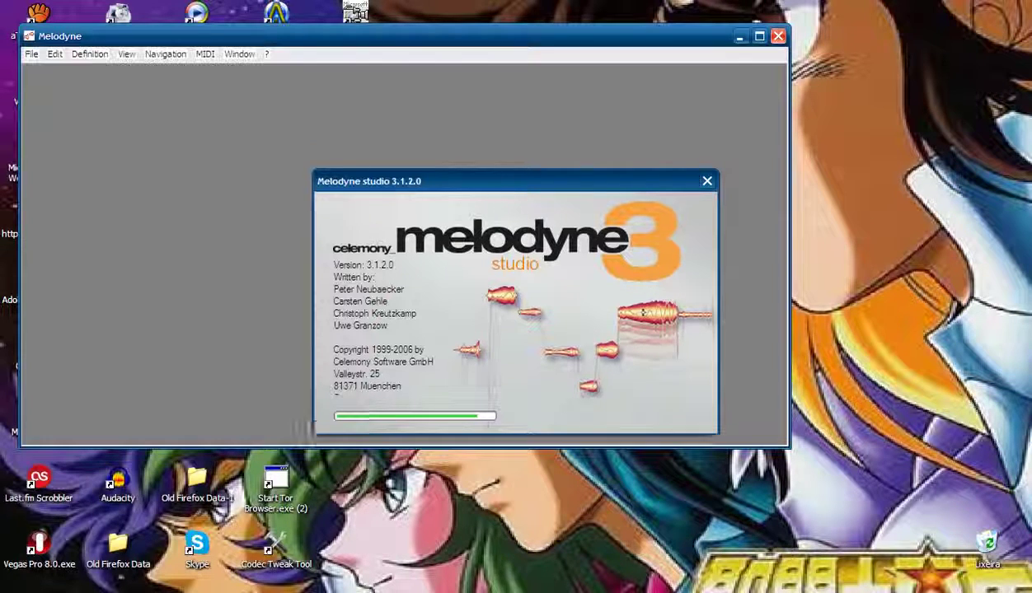
left_click(759, 37)
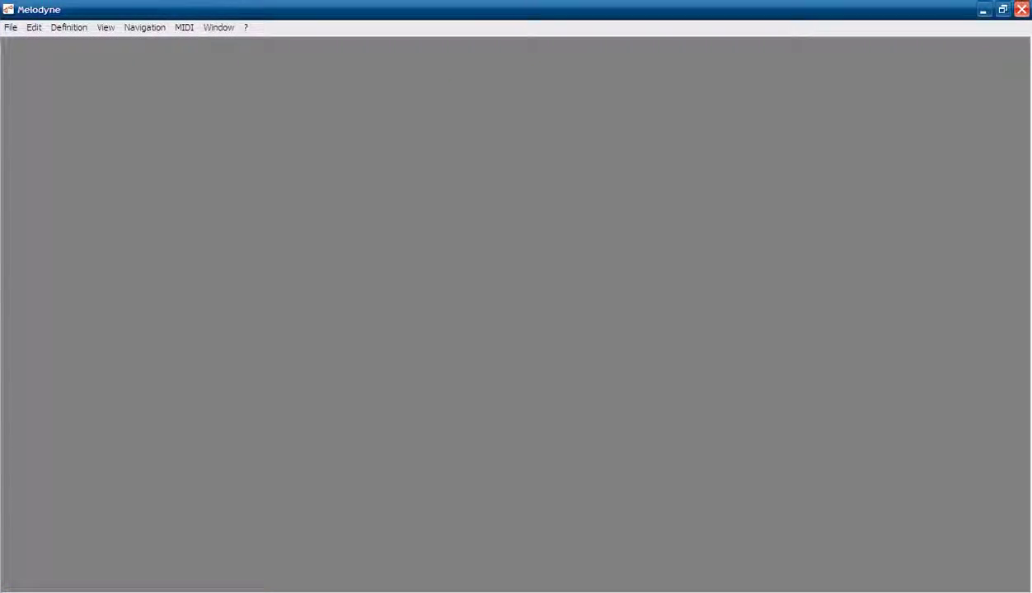
left_click(11, 27)
mouse_move(105, 28)
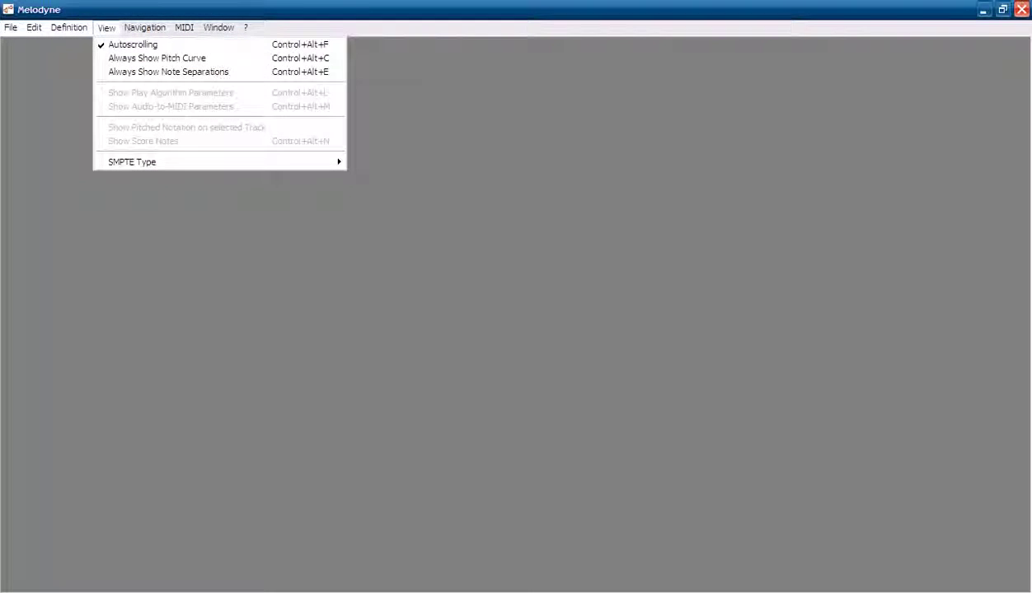
key("Escape")
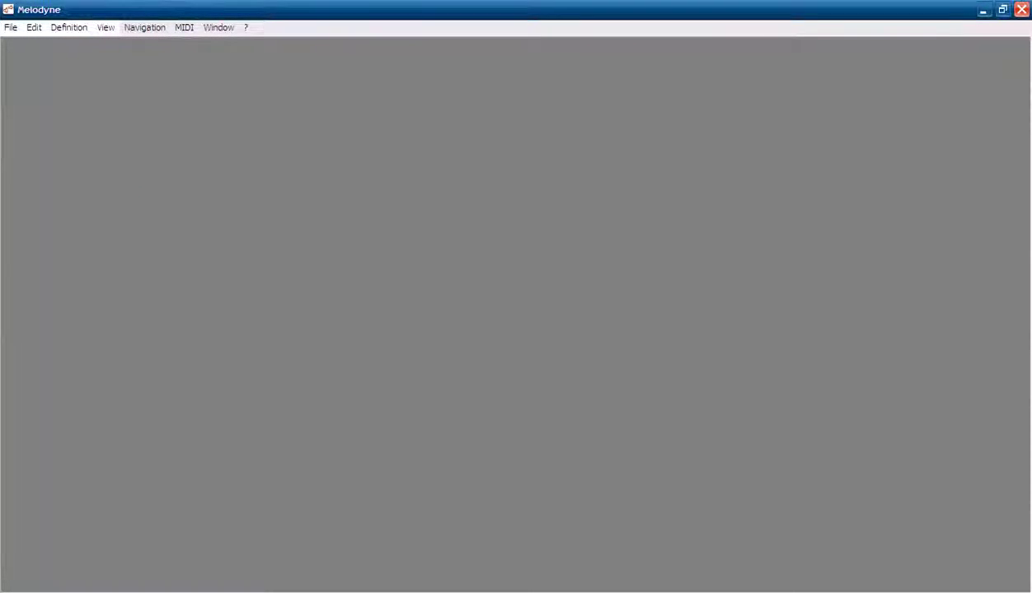
Start opening a file and look through the Downloads and FFOutput folders in Meus documentos for the recording
key("alt+f")
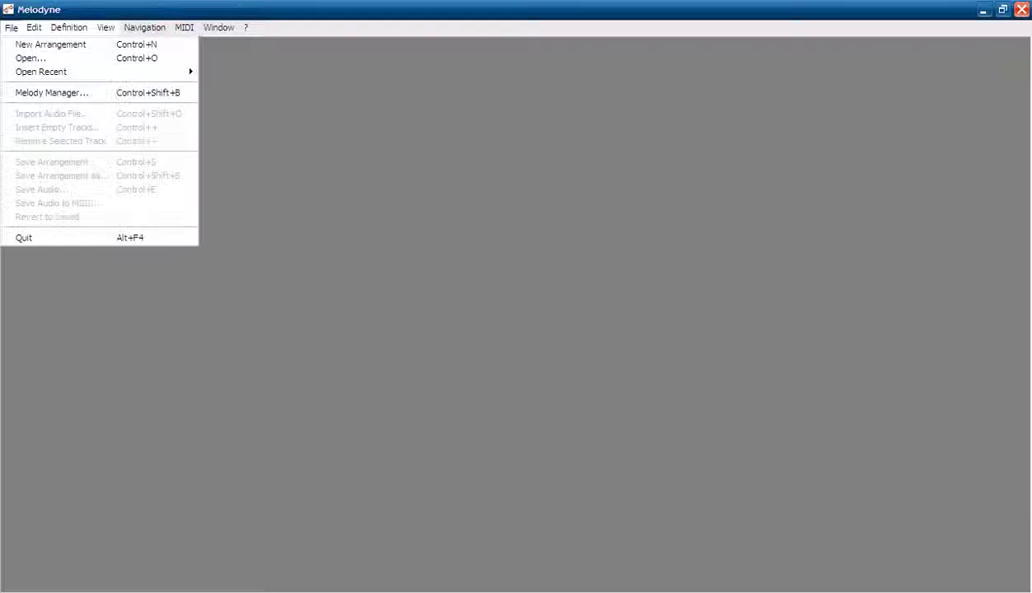
key("Down")
key("Down")
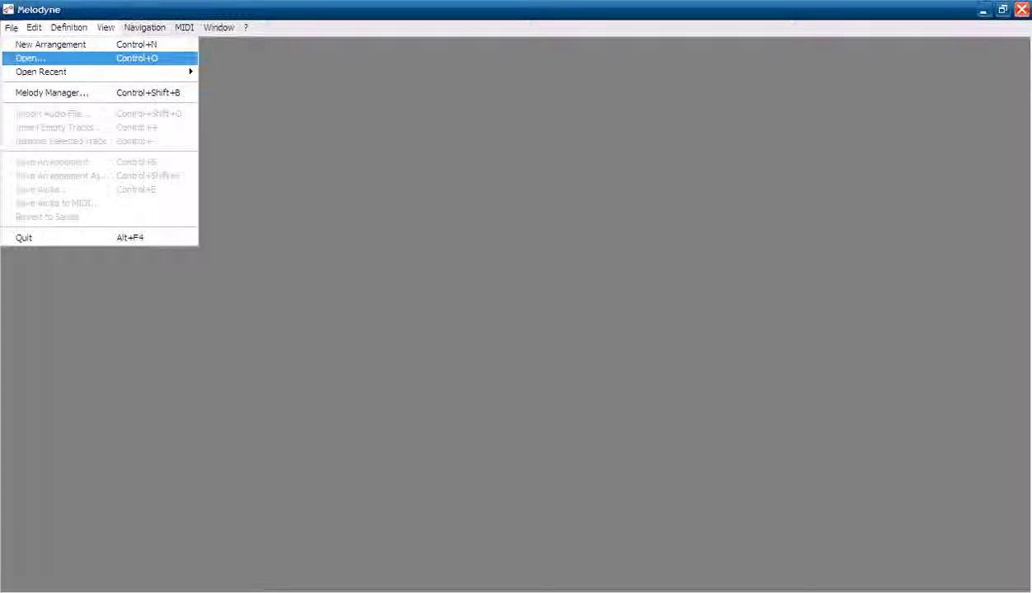
key("Return")
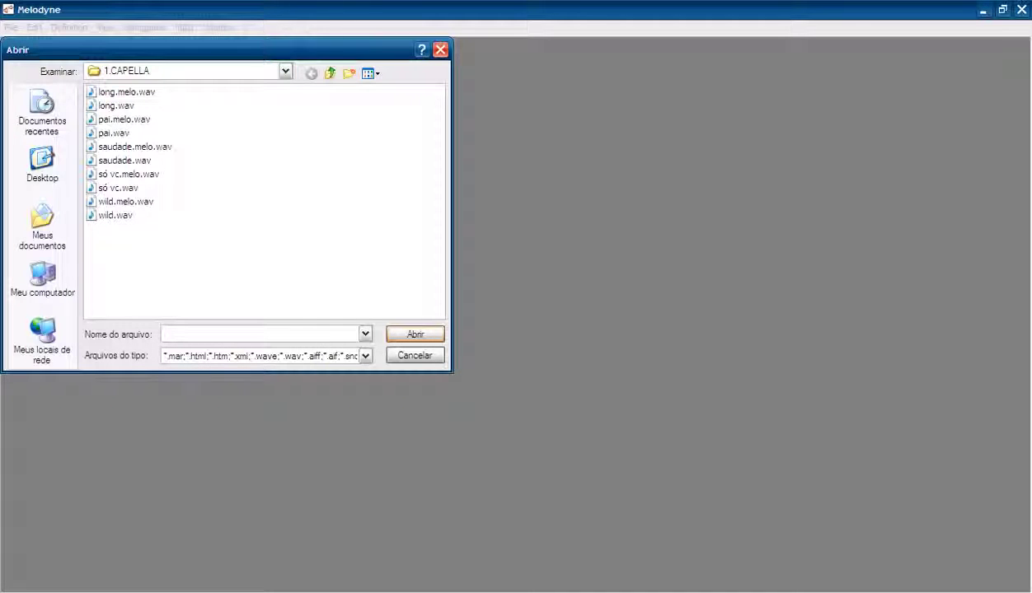
left_click(42, 224)
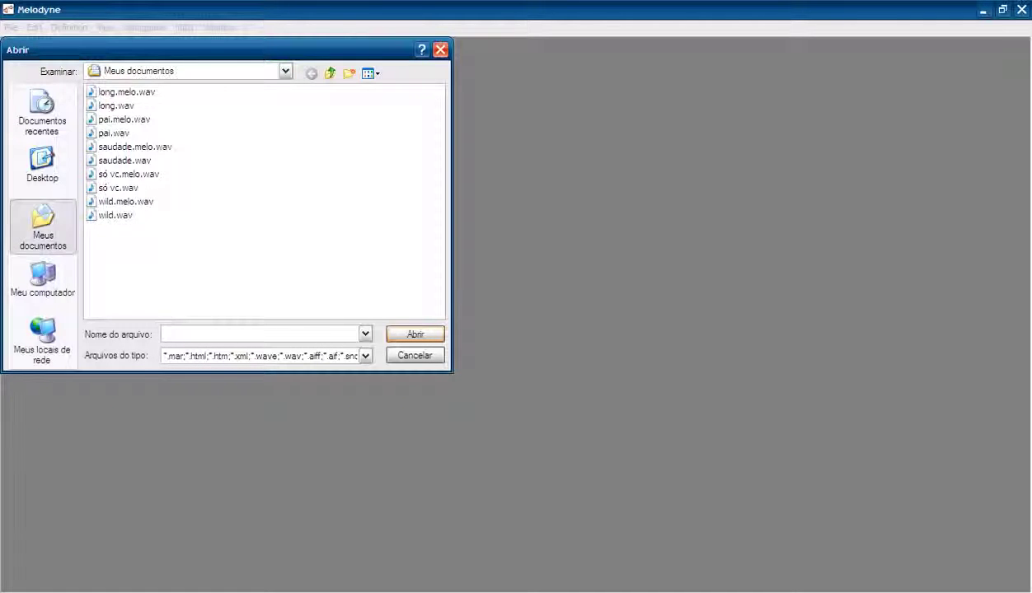
double_click(120, 120)
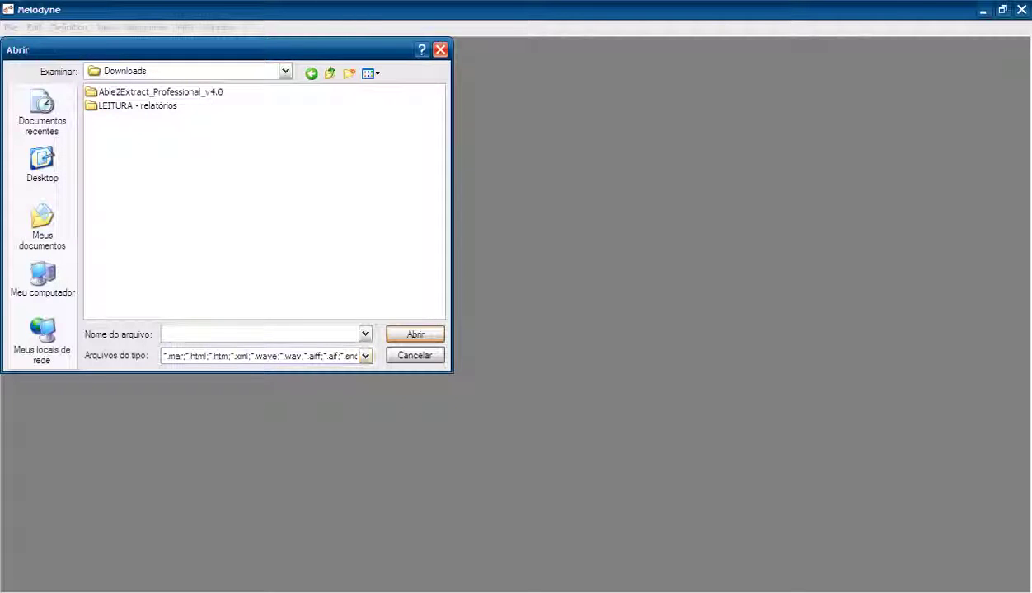
left_click(42, 225)
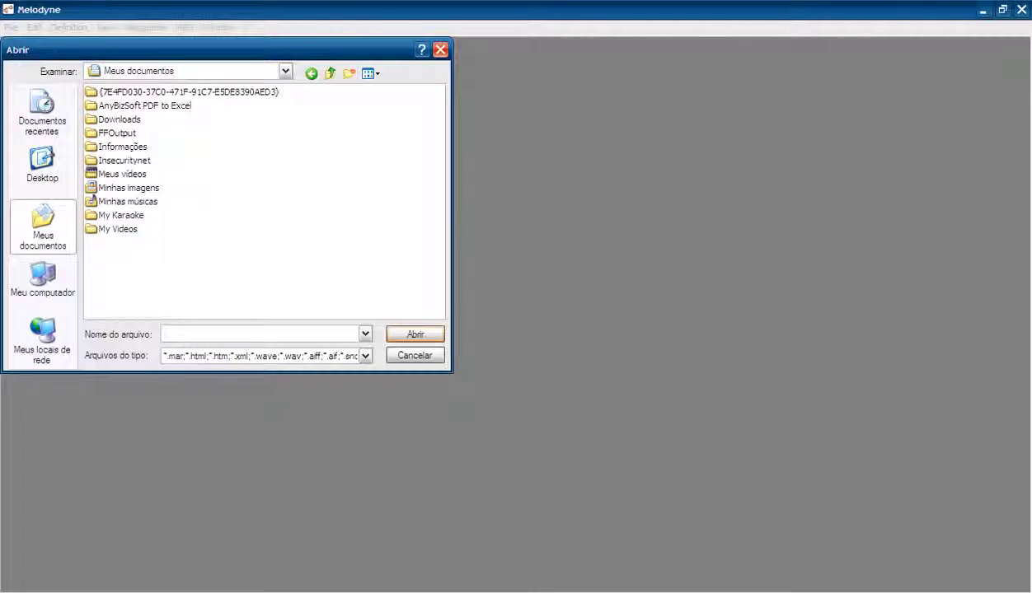
double_click(119, 132)
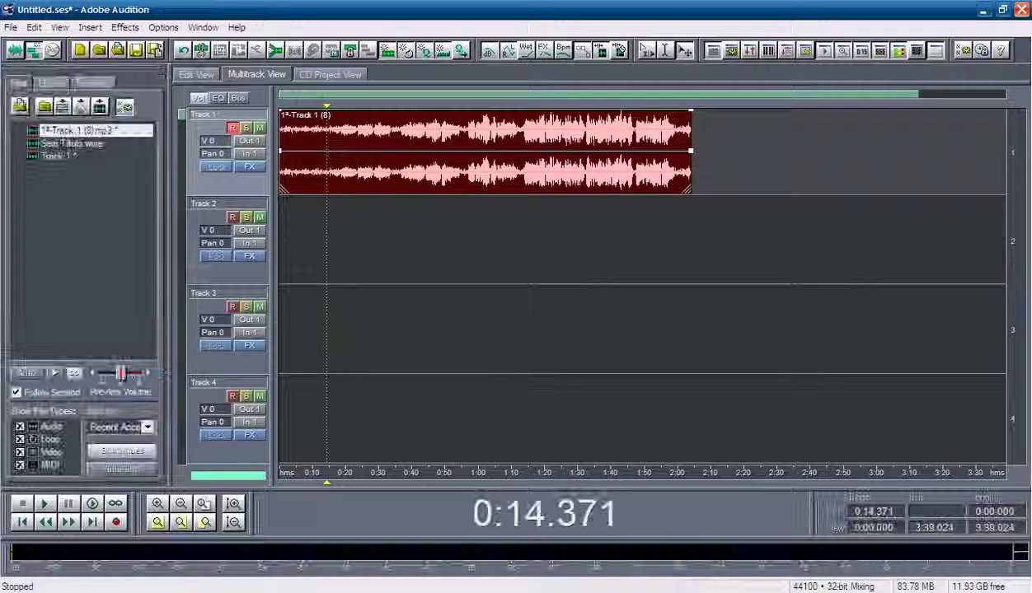
Switch back to Adobe Audition, select the Track 1 clip, and play it briefly from 0:20.000
left_click(485, 151)
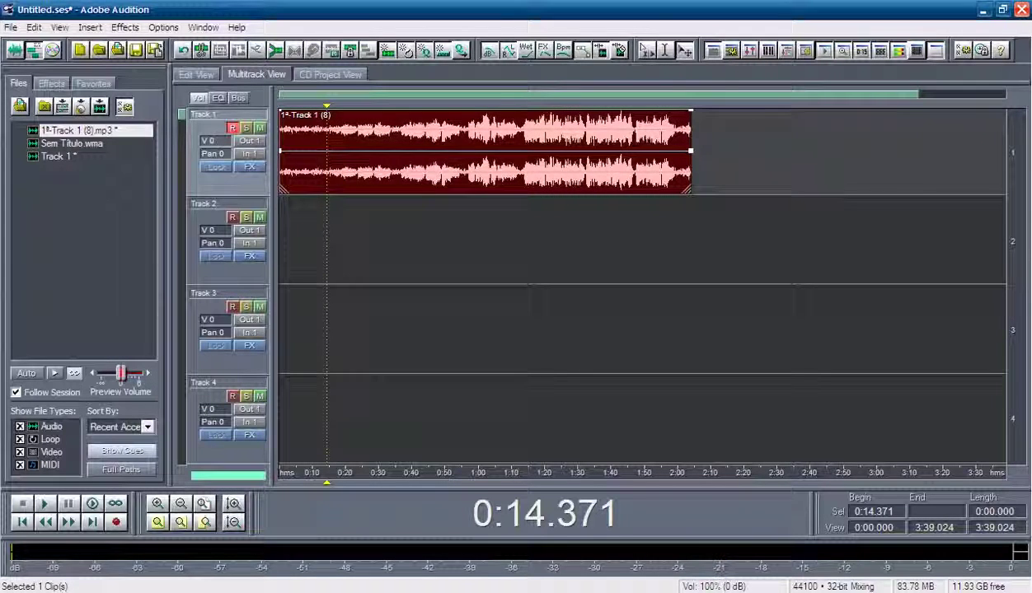
left_click(345, 132)
key("space")
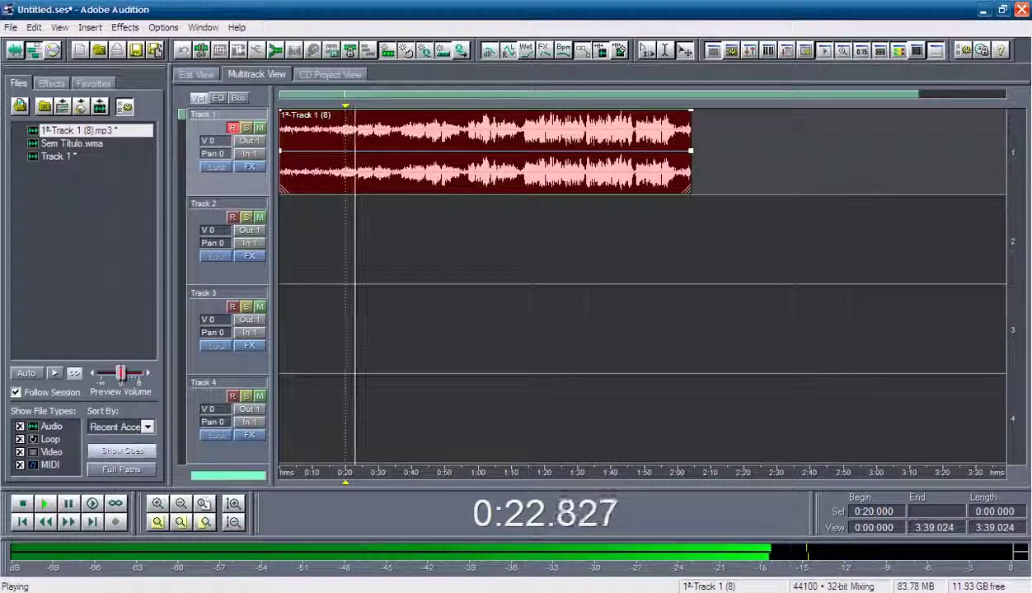
key("space")
left_click(10, 27)
mouse_move(28, 217)
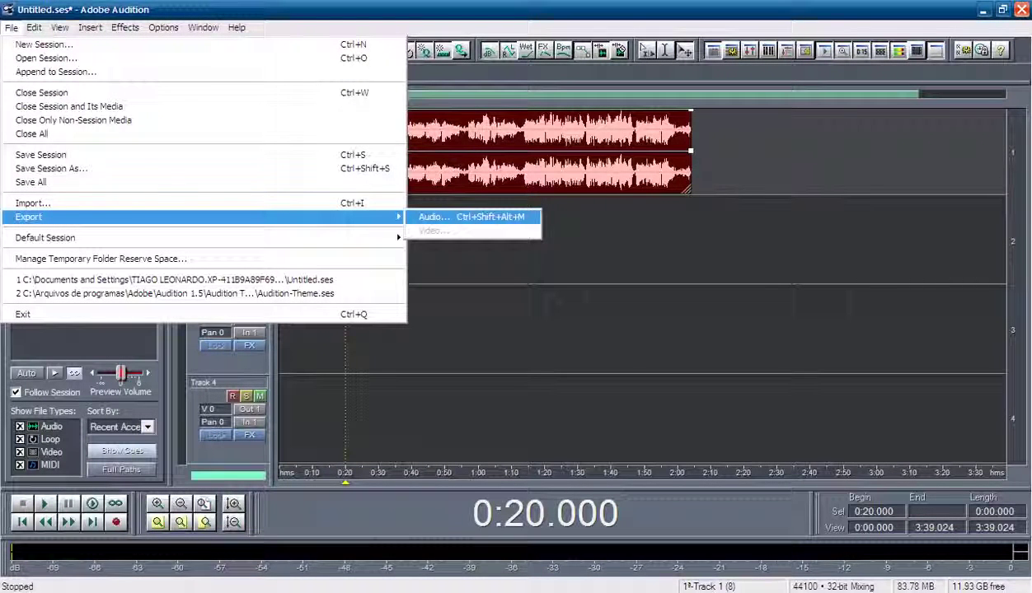
left_click(433, 217)
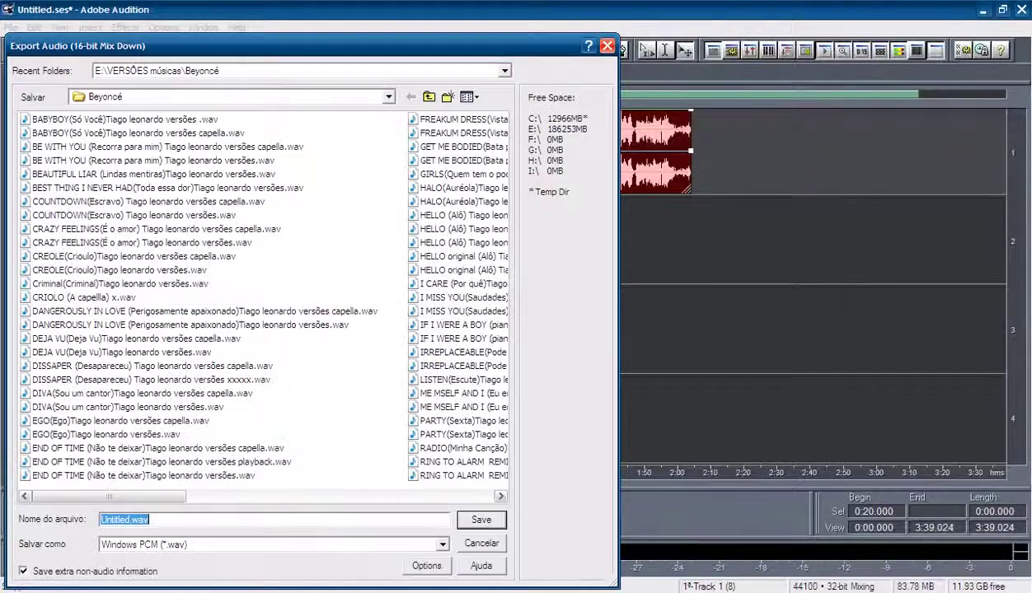
left_click(607, 45)
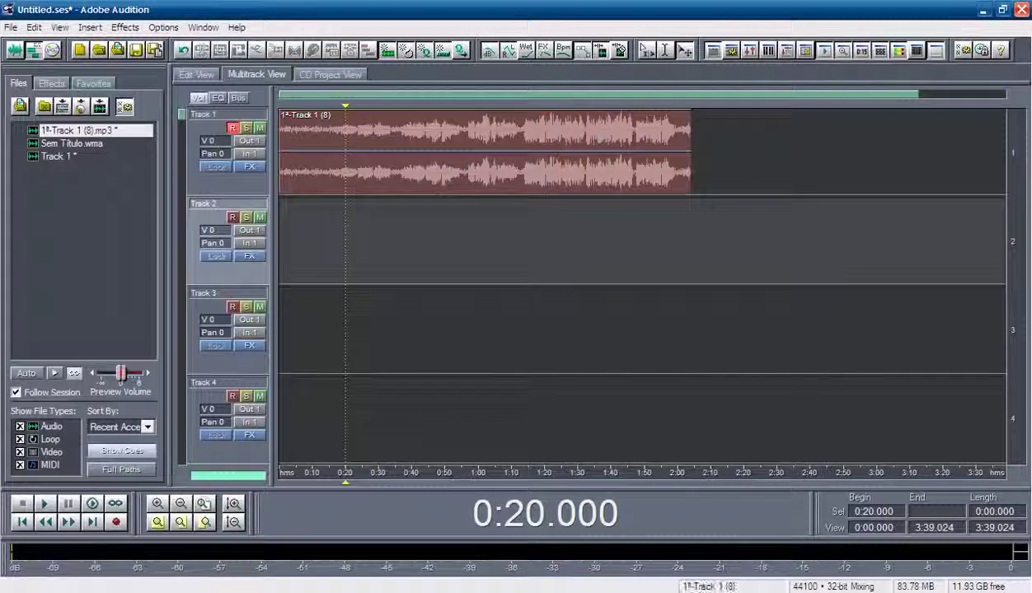
Select the Track 1 clip at 0:05.099 and start an audio export with Meus documentos as the destination folder
left_click(330, 132)
left_click(296, 132)
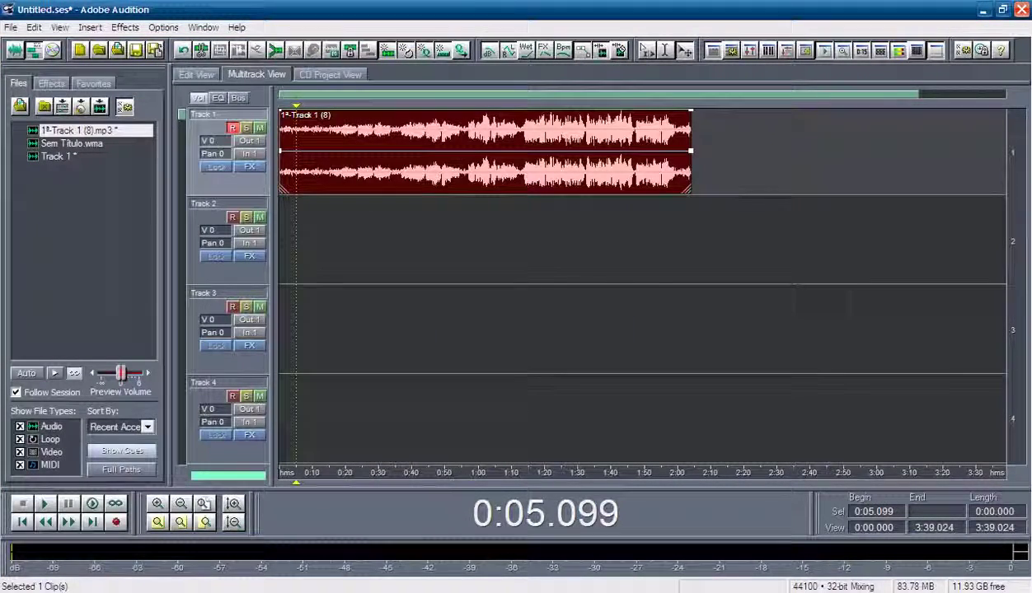
left_click(11, 27)
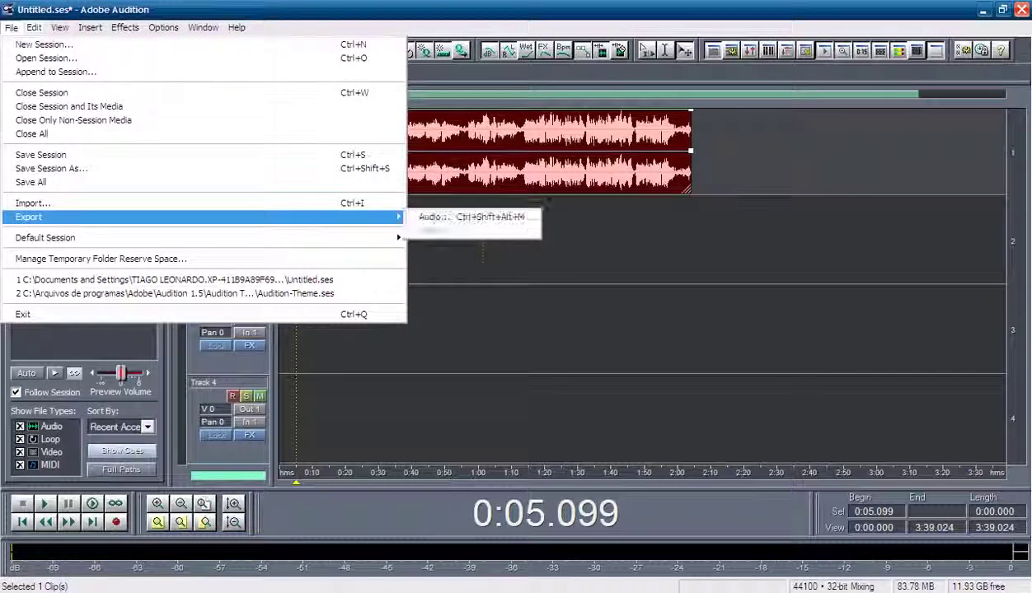
mouse_move(206, 217)
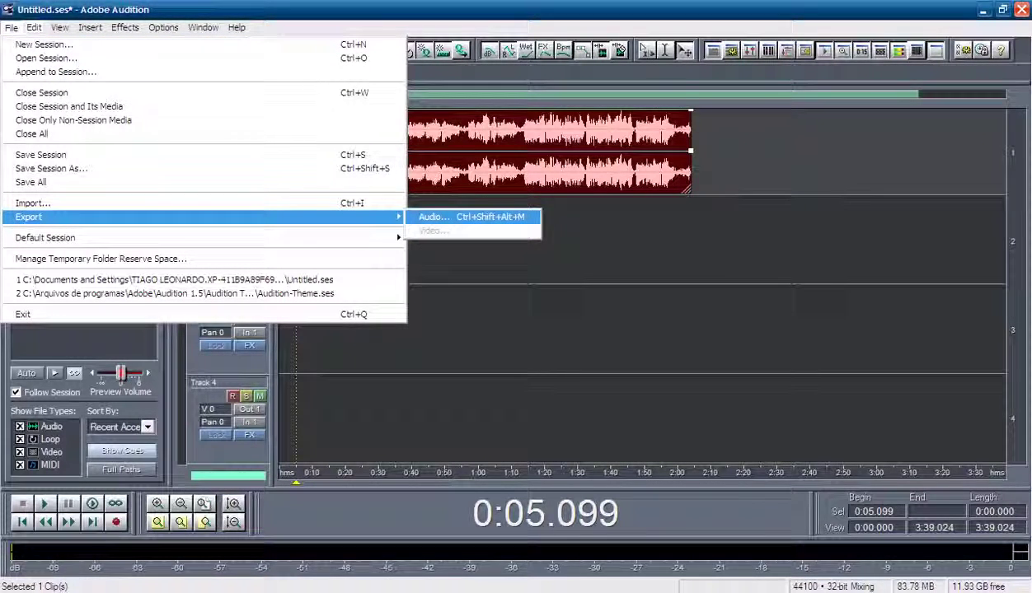
left_click(470, 217)
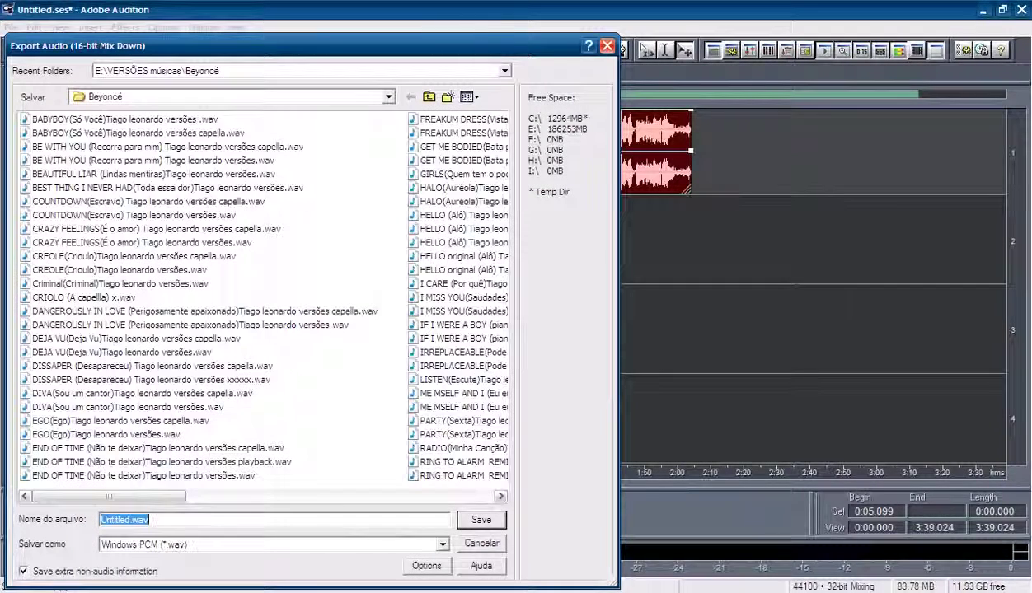
left_click(428, 97)
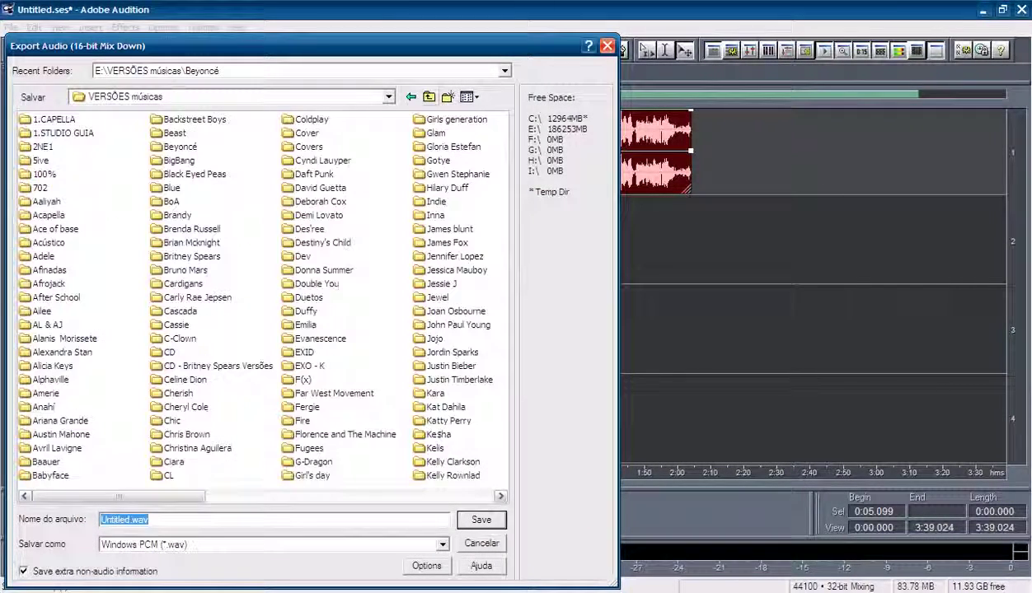
left_click(429, 97)
key("alt+2")
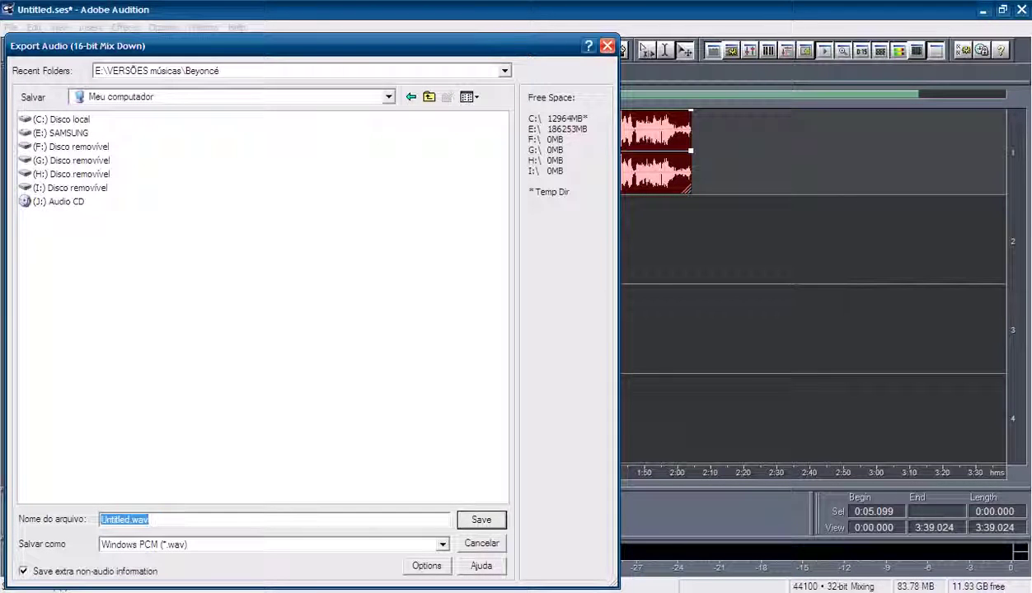
key("alt+2")
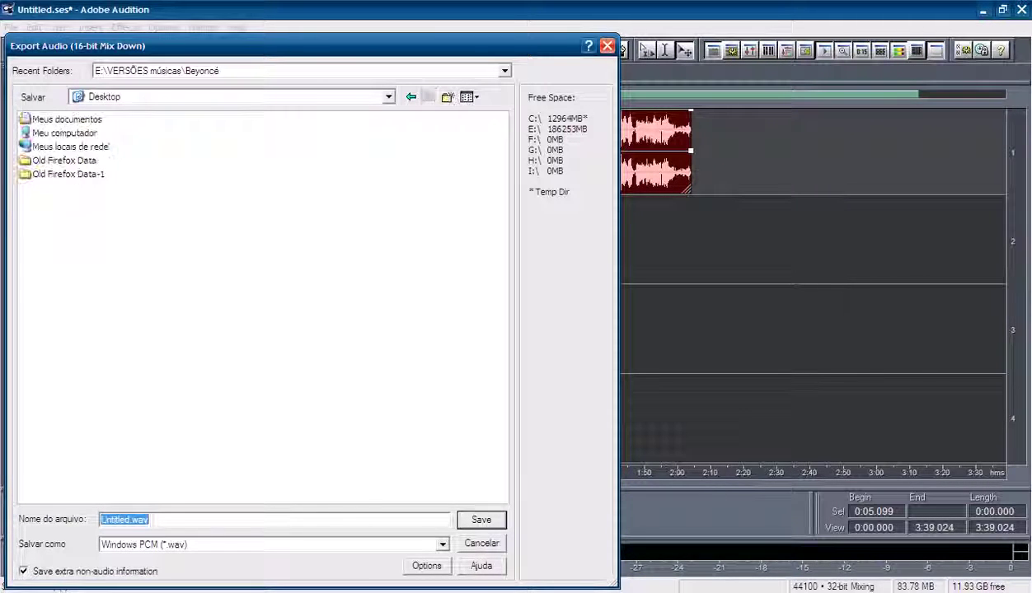
double_click(67, 119)
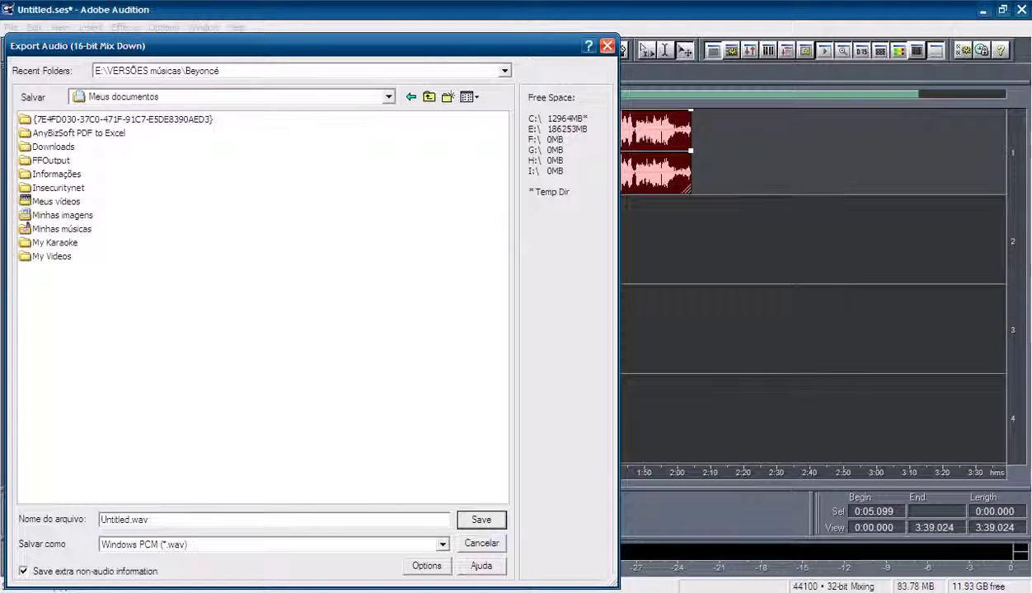
Name the exported audio file "pai" and save it in Meus documentos
key("alt+n")
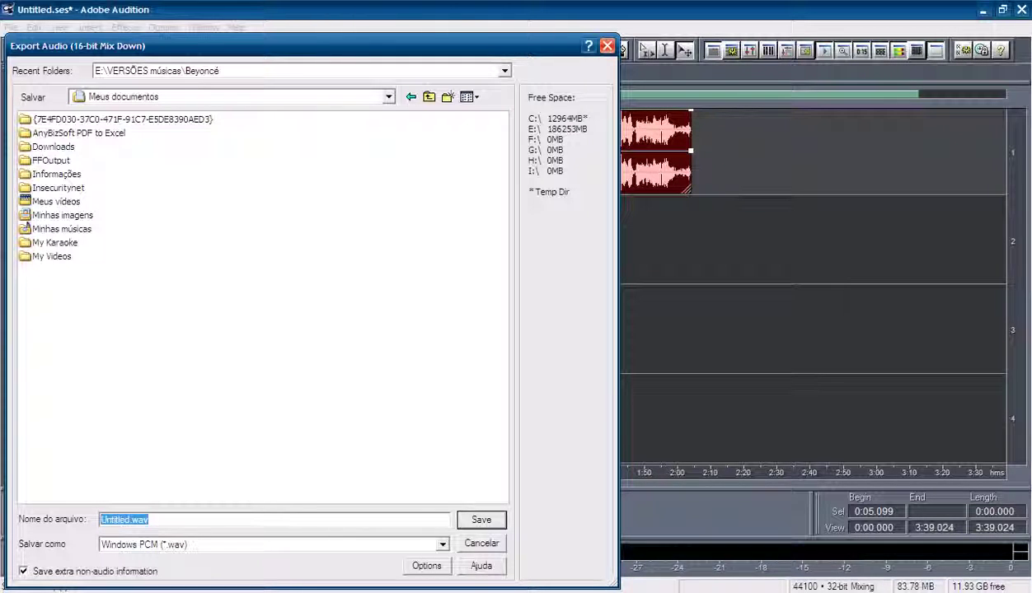
key("Home")
key("Delete")
key("Delete")
key("Delete")
key("Delete")
key("Delete")
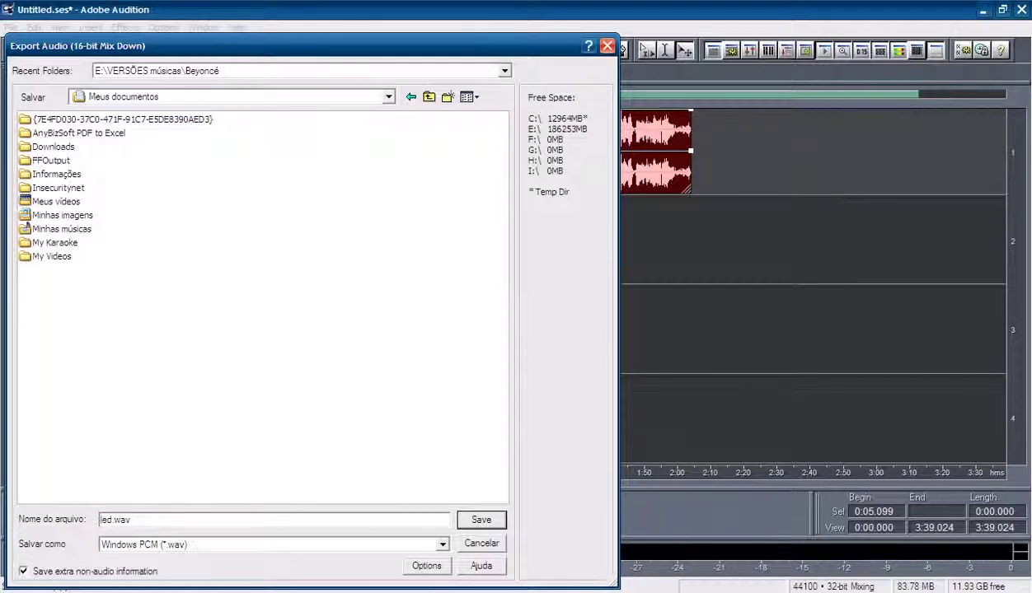
key("Delete")
key("Delete")
key("Delete")
key("Delete")
key("Delete")
key("Delete")
type("pai")
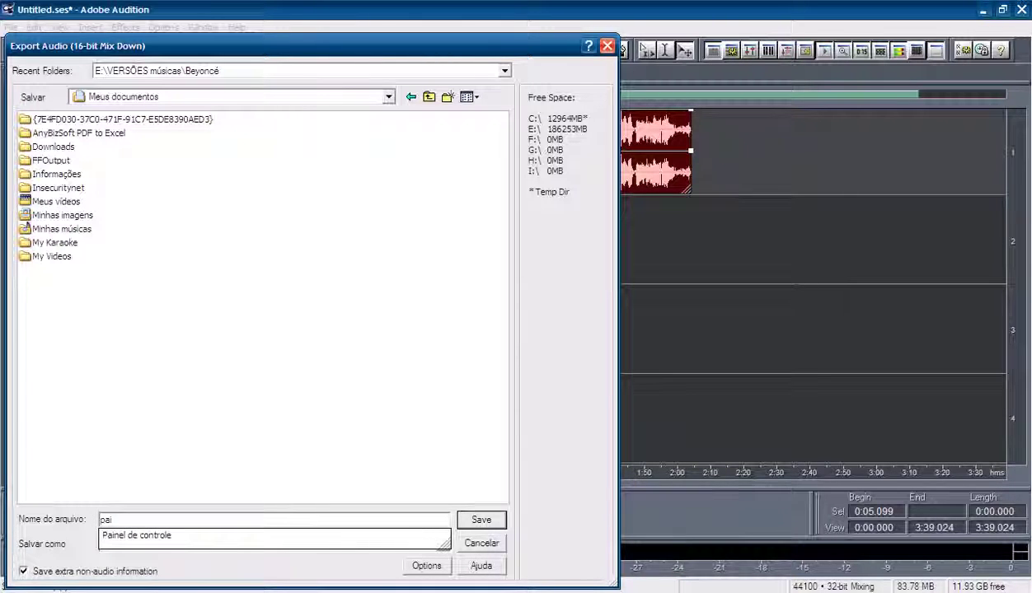
key("Return")
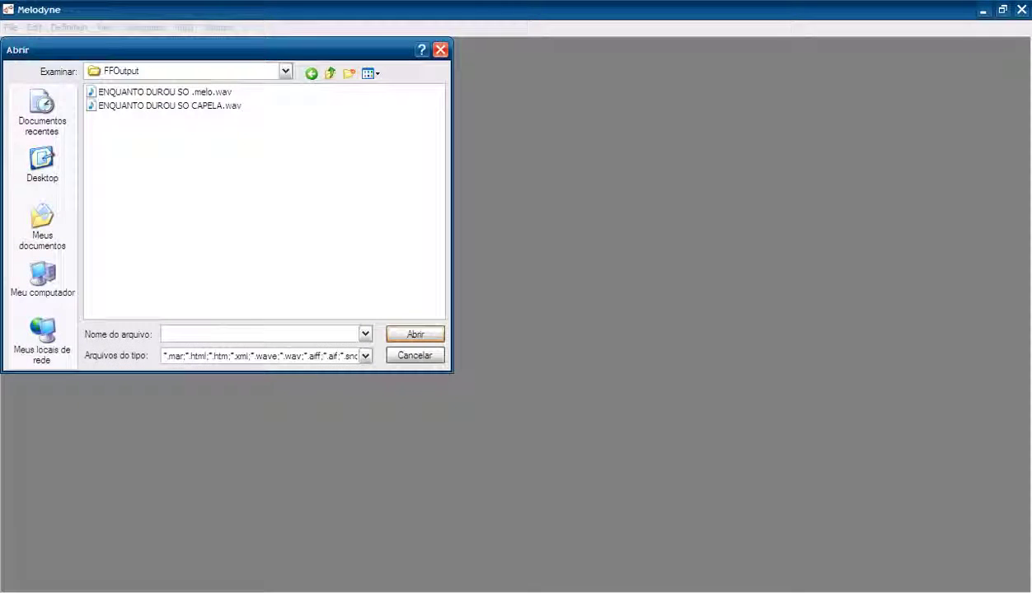
In Melodyne, open pai.wav from Meus documentos and place the playhead at bar 4
left_click(43, 224)
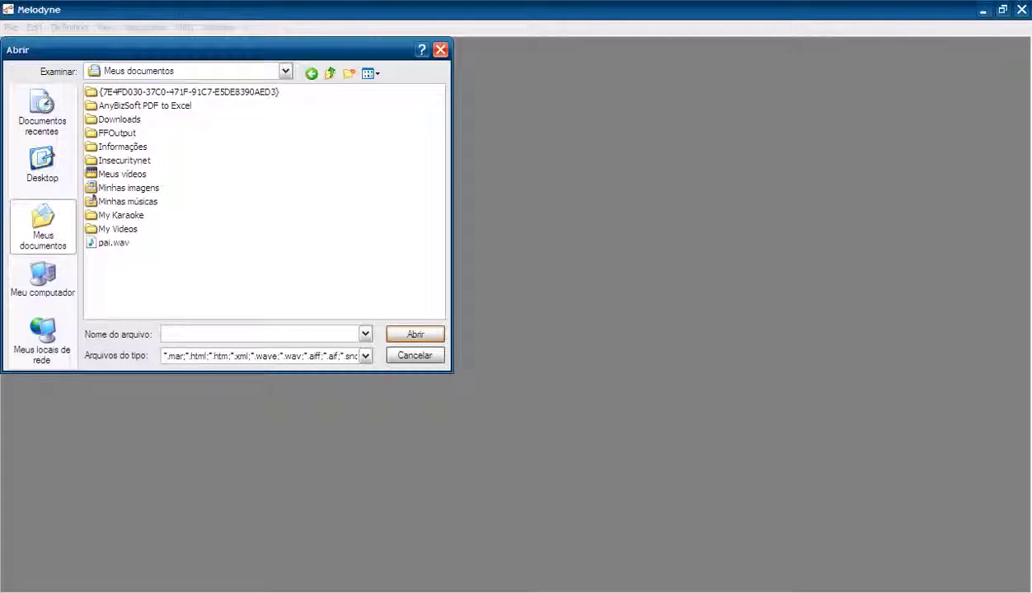
double_click(113, 243)
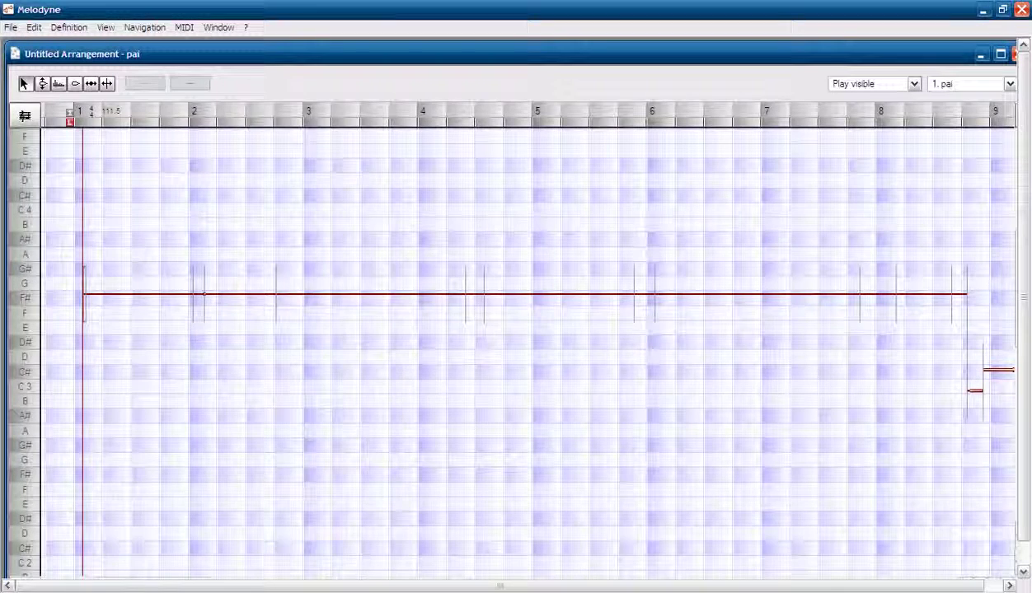
left_click(419, 116)
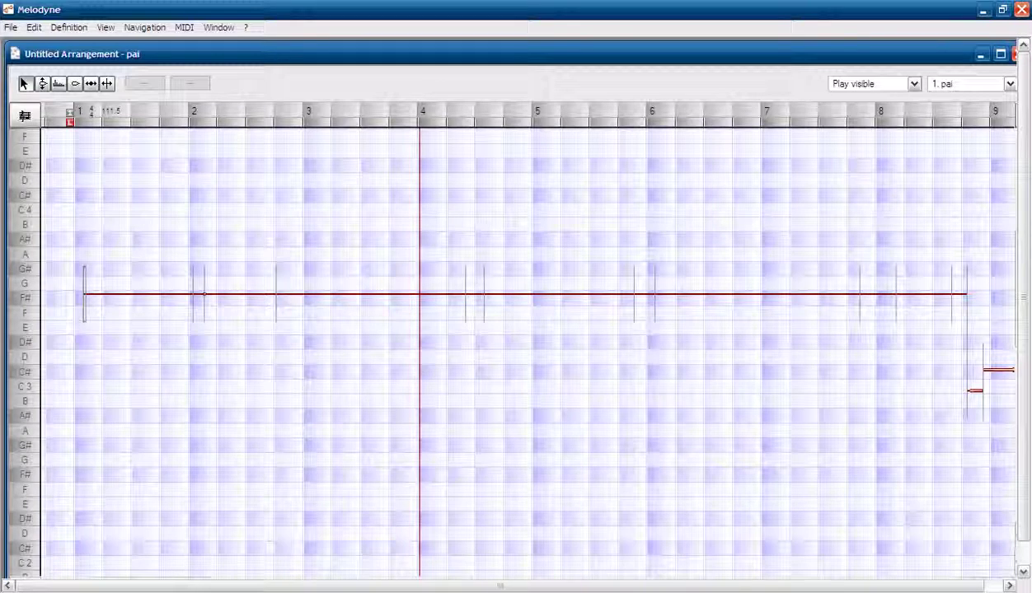
Examine the detected notes of the pai track over a wider range of bars and pitches
scroll(508, 330, "right", 1)
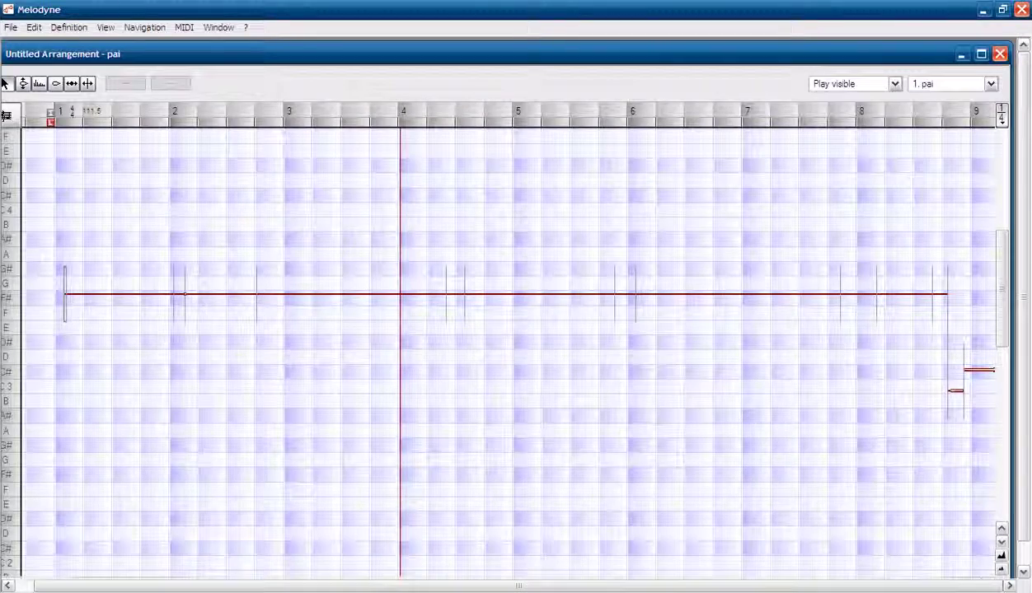
scroll(507, 346, "down", 4)
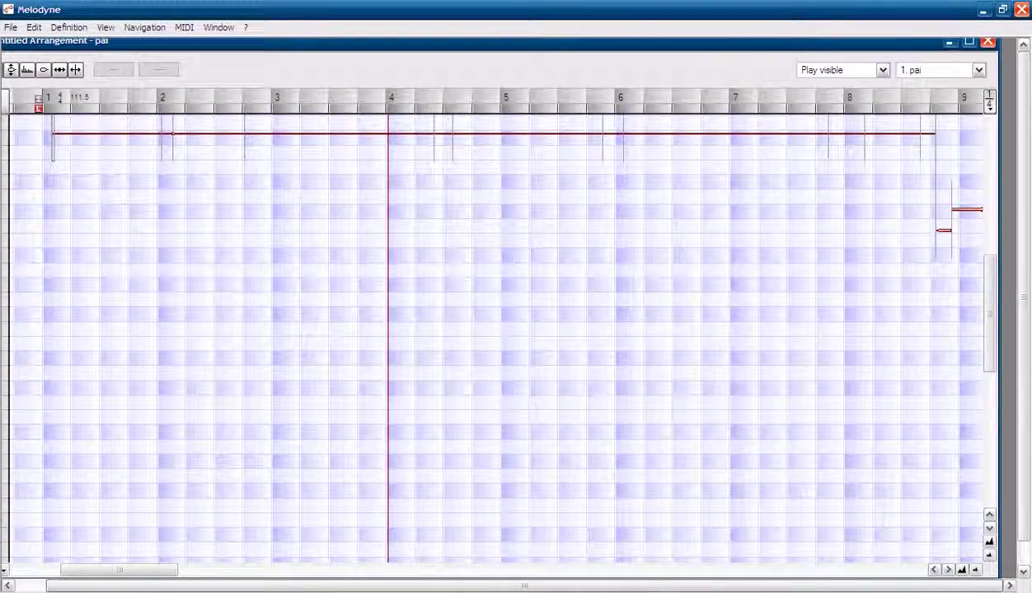
left_click(975, 569)
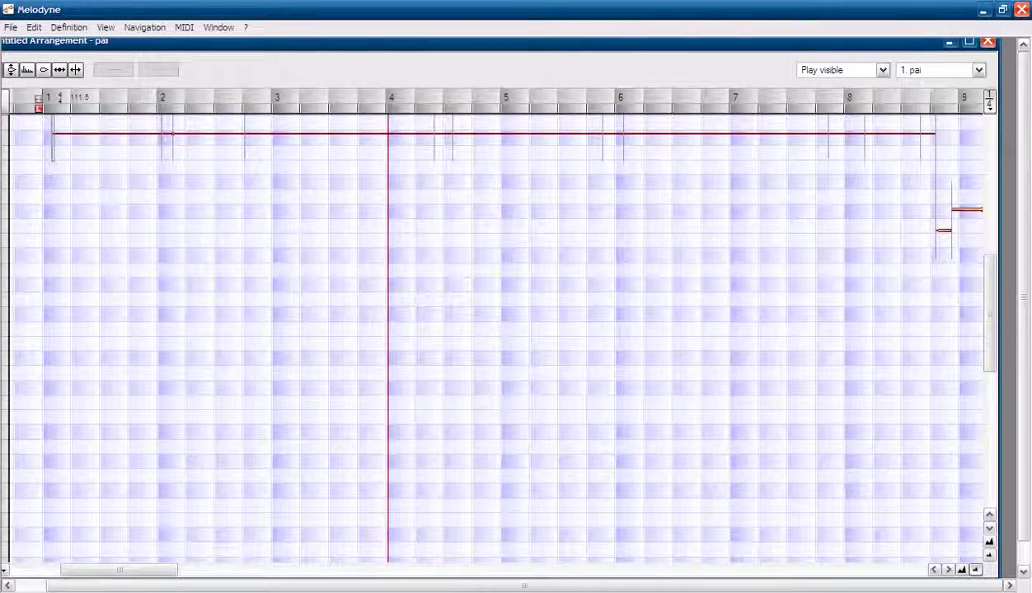
left_click(976, 570)
left_click(975, 569)
left_click(975, 569)
left_click(975, 570)
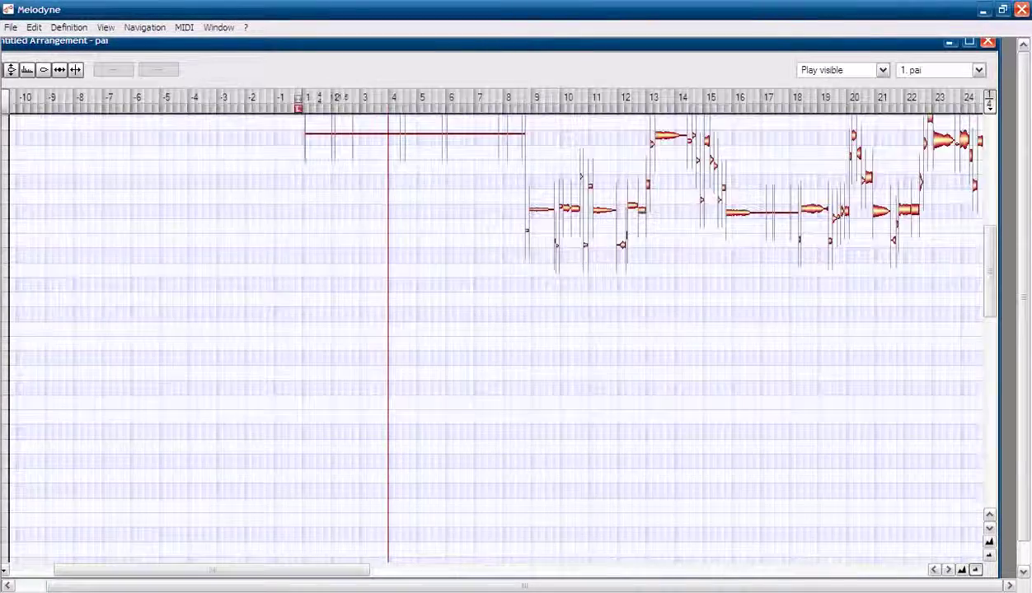
left_click(975, 569)
left_click(975, 569)
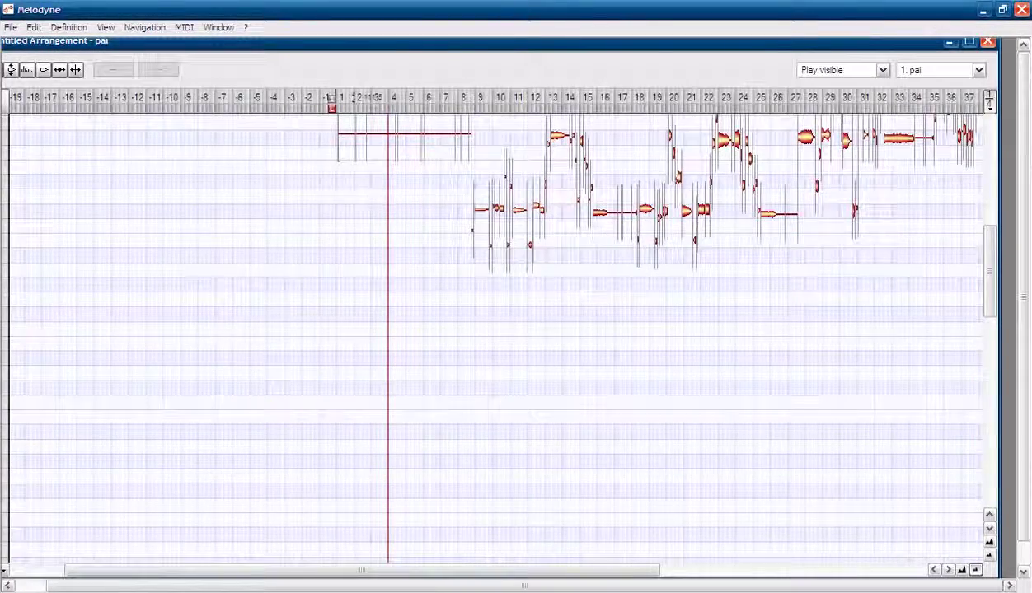
left_click_drag(989, 271, 989, 235)
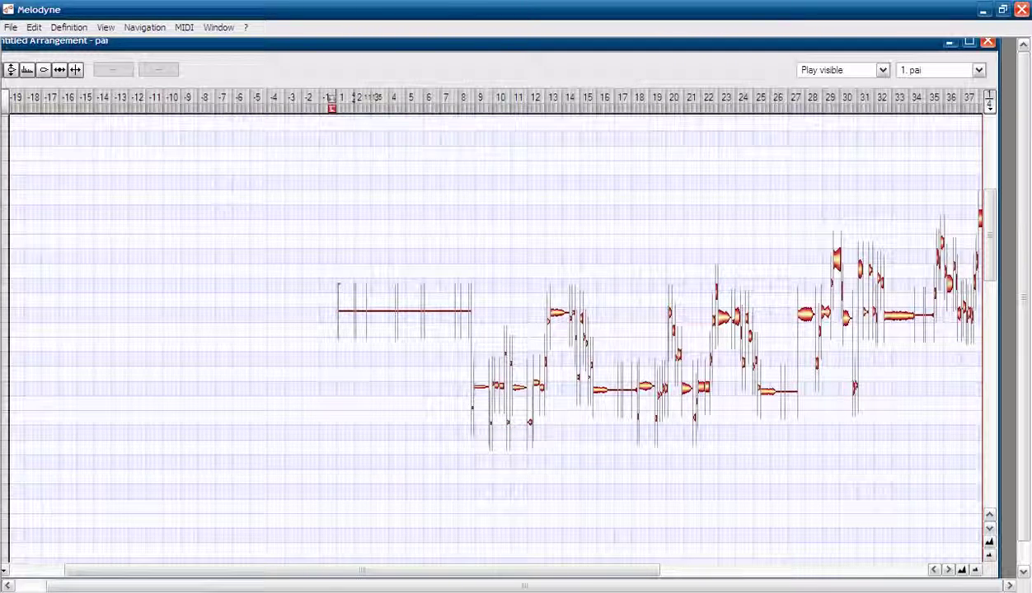
Correct pitch center and pitch drift by 100% on all notes and play the track from between bars 12 and 13
left_click(543, 97)
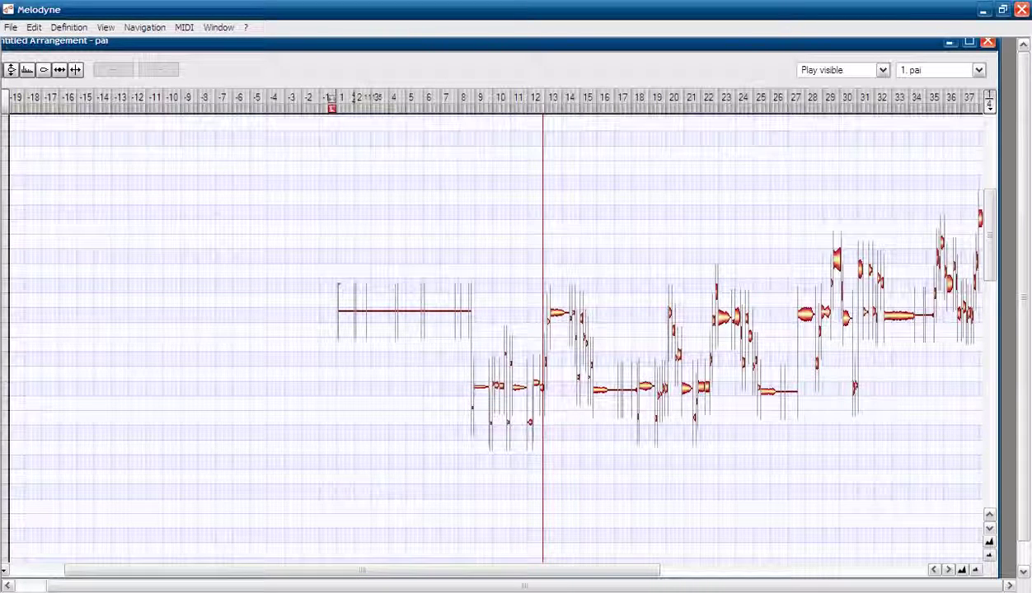
key("ctrl+a")
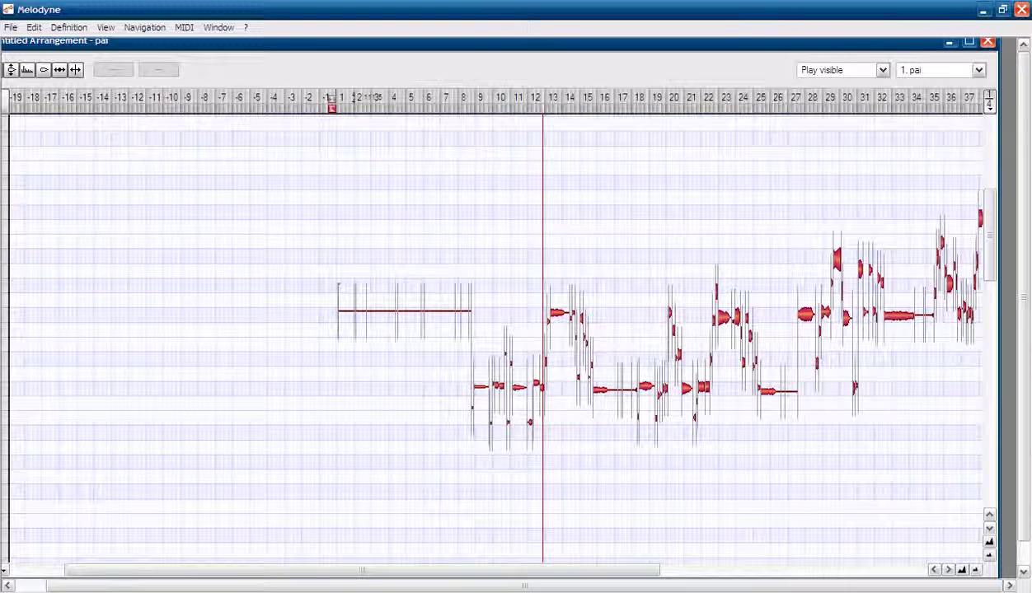
key("ctrl+p")
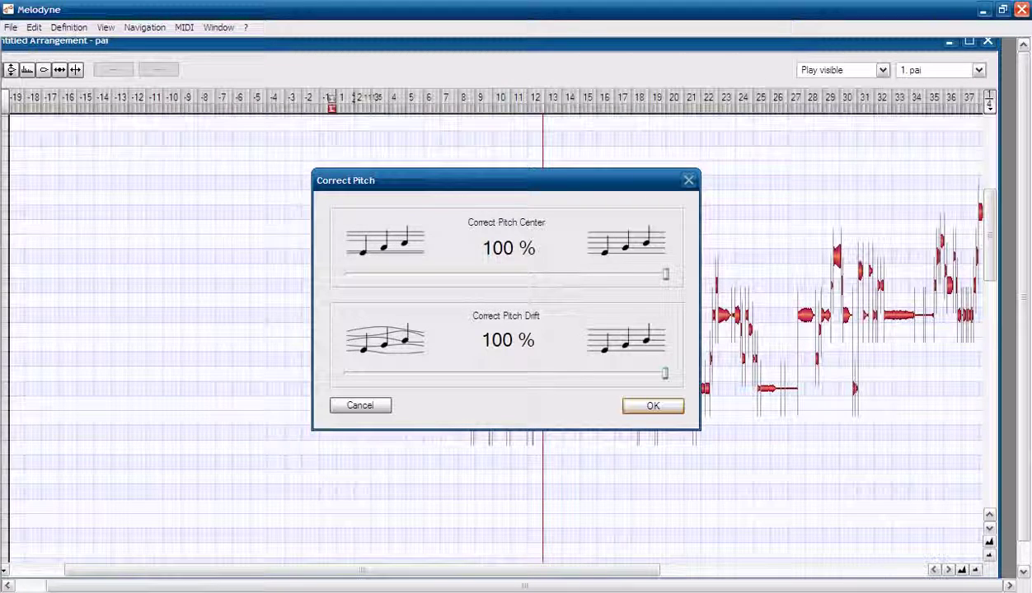
key("Return")
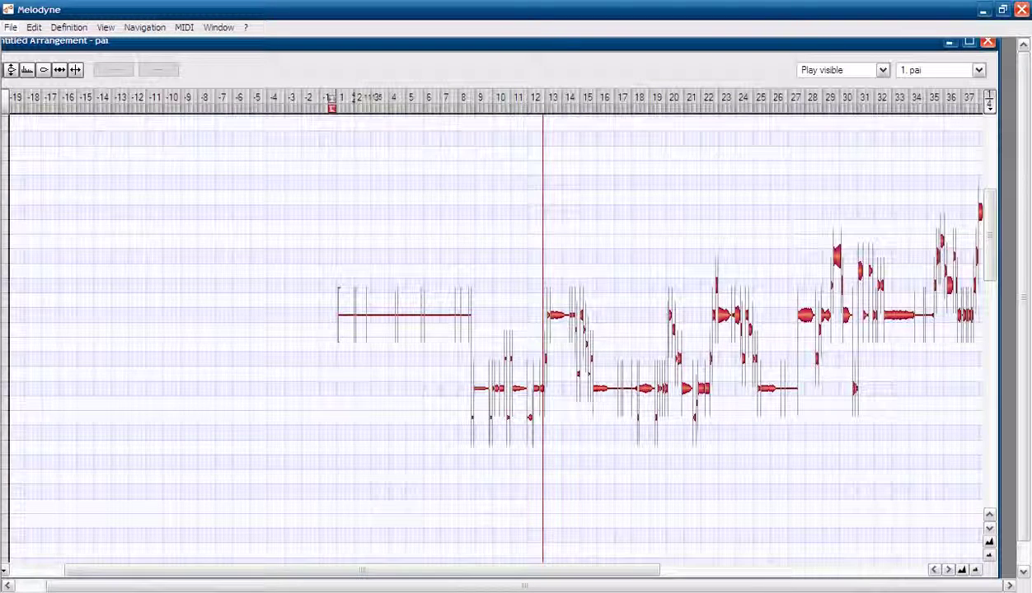
key("space")
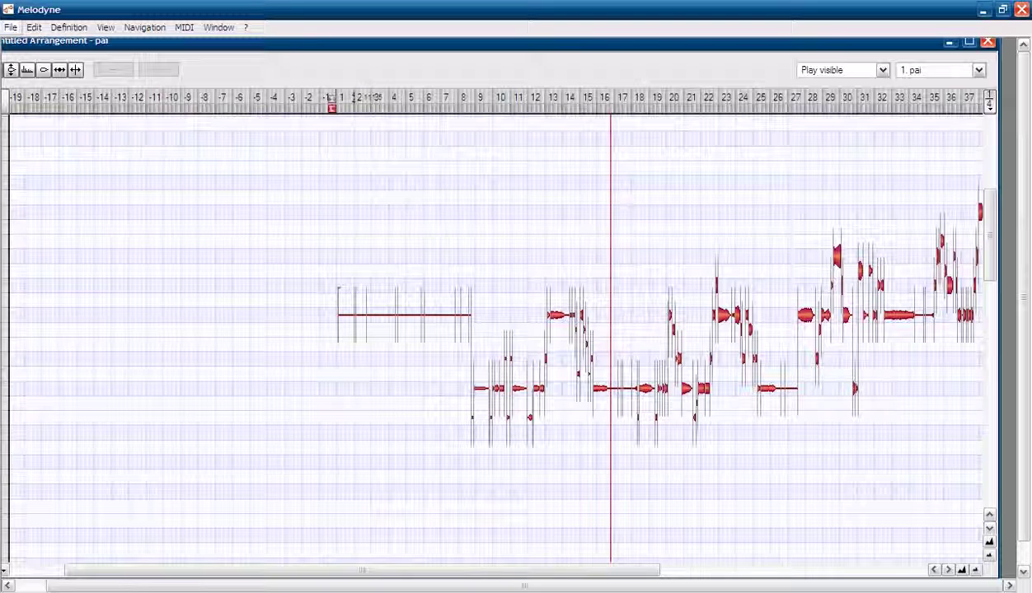
Save the corrected pai track as a 44.100 kHz, 16 bit WAVE file named pai.melo.wav in Meus documentos
left_click(11, 27)
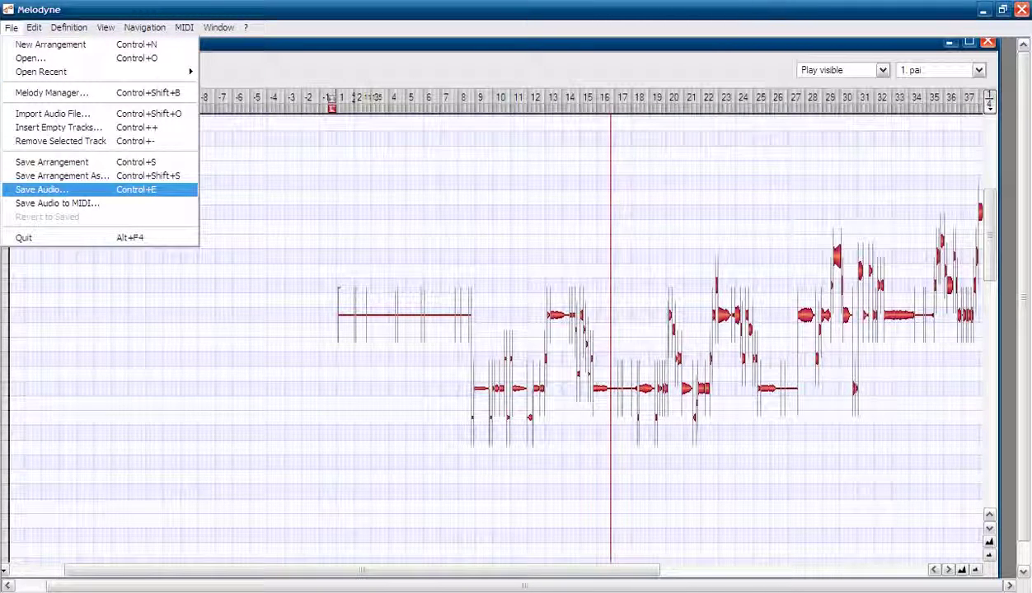
left_click(42, 190)
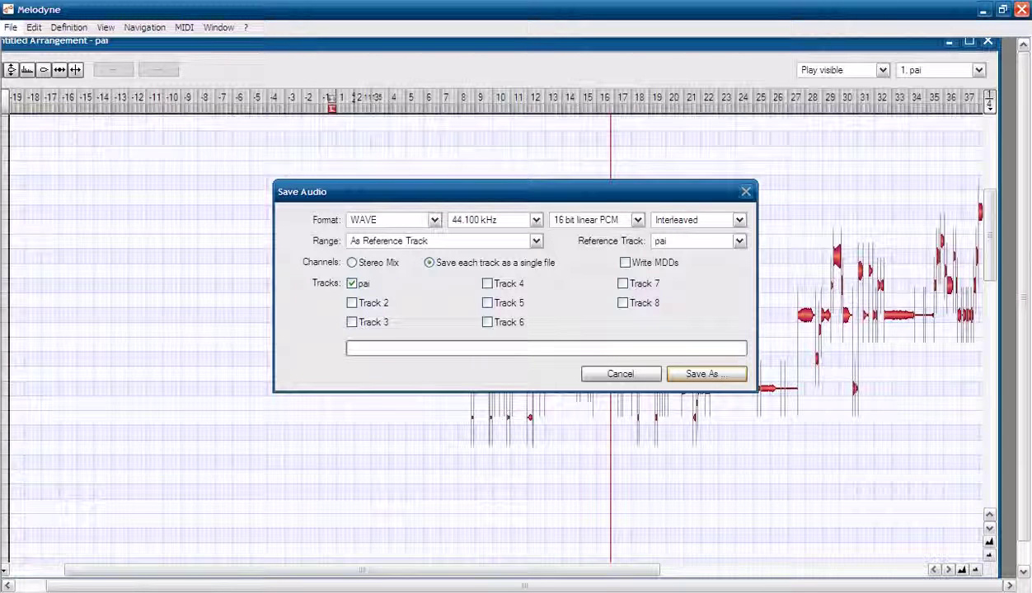
left_click(393, 220)
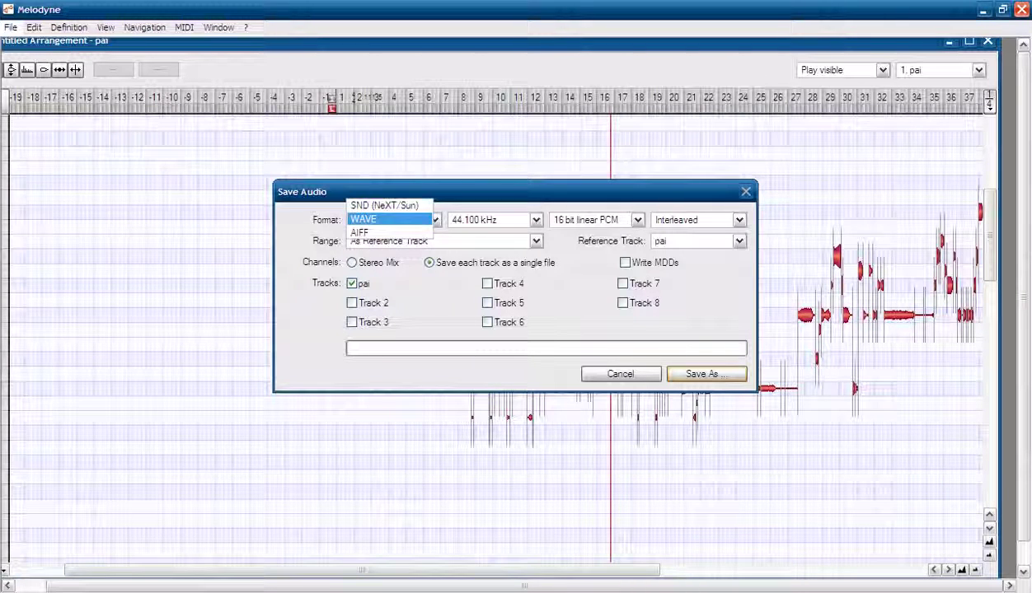
key("Return")
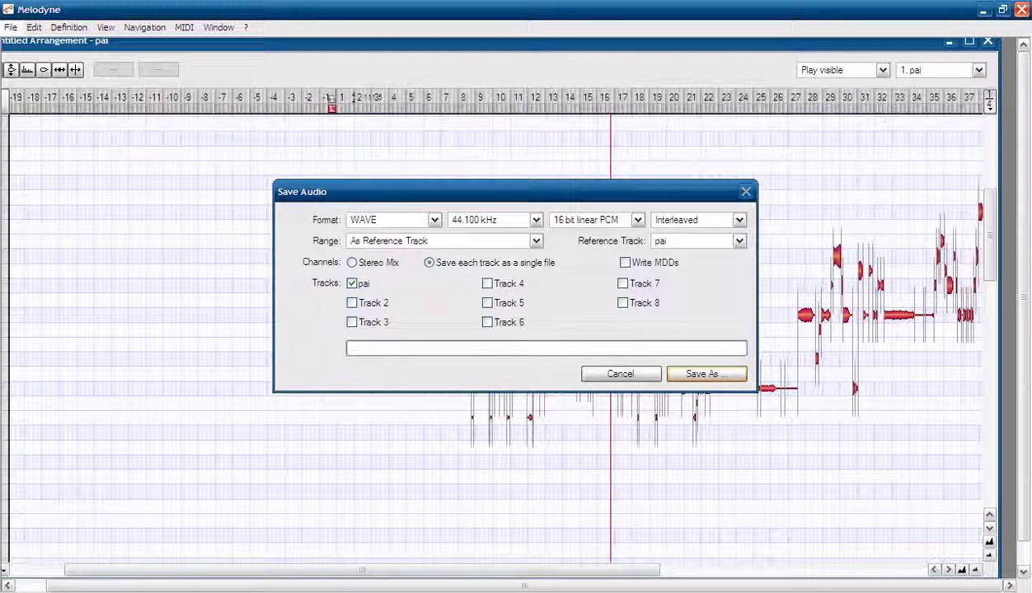
left_click(707, 374)
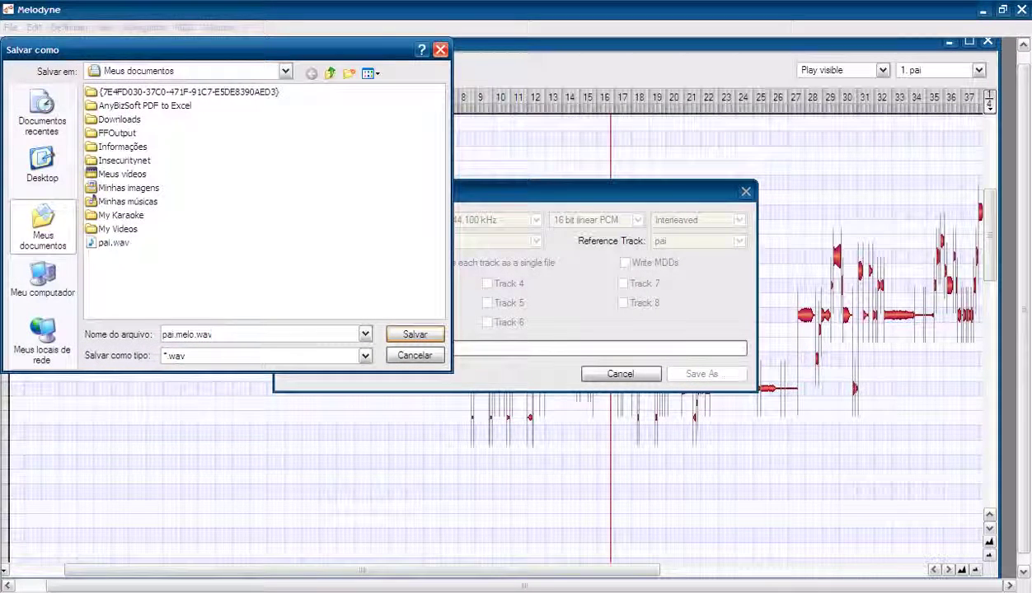
left_click_drag(173, 334, 162, 334)
left_click(167, 334)
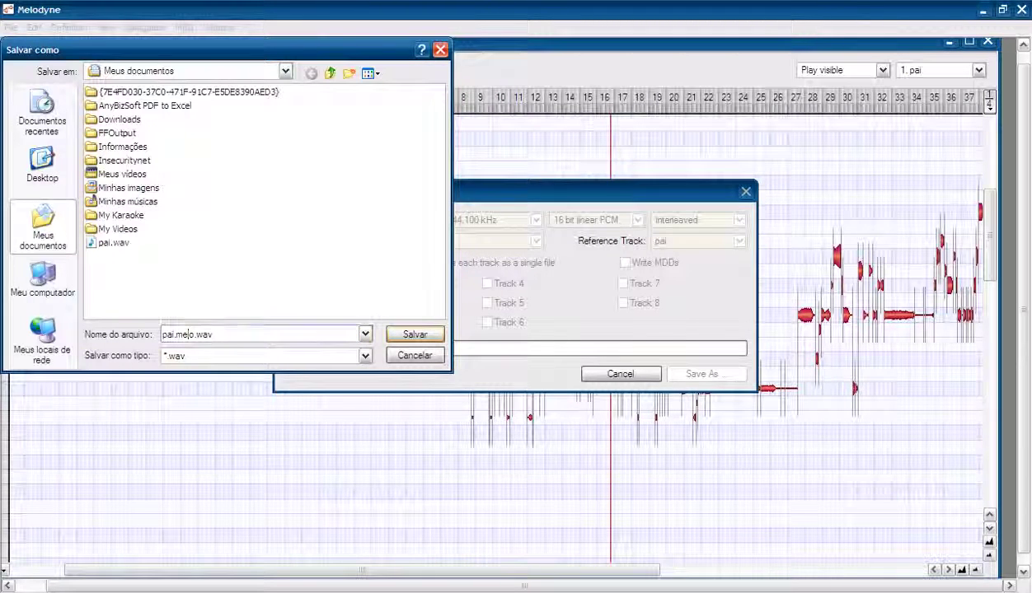
left_click(415, 334)
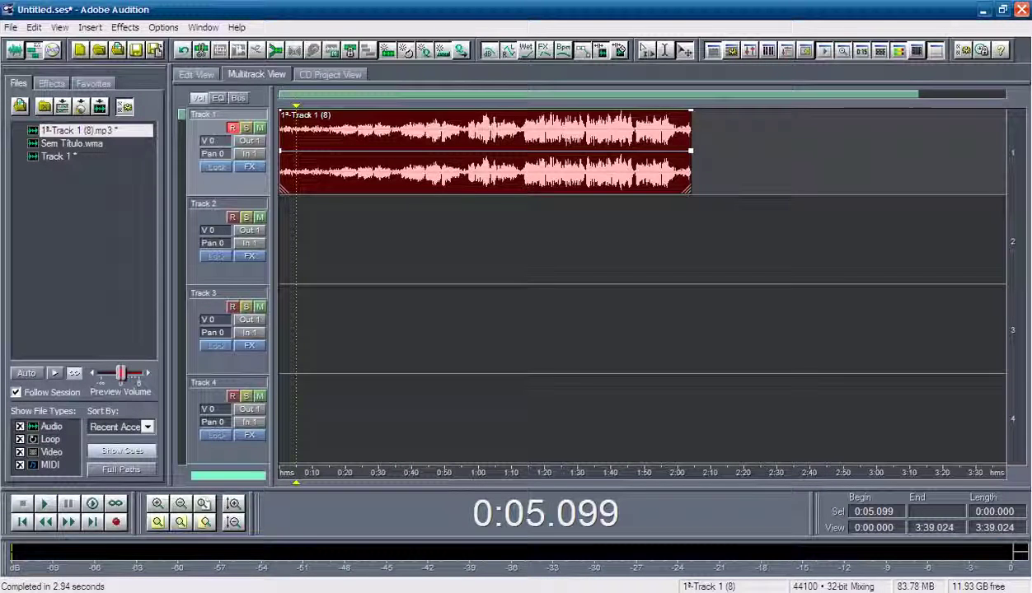
In Adobe Audition, delete the original voice clip from Track 1 and import pai.melo.wav from Meus documentos
key("Delete")
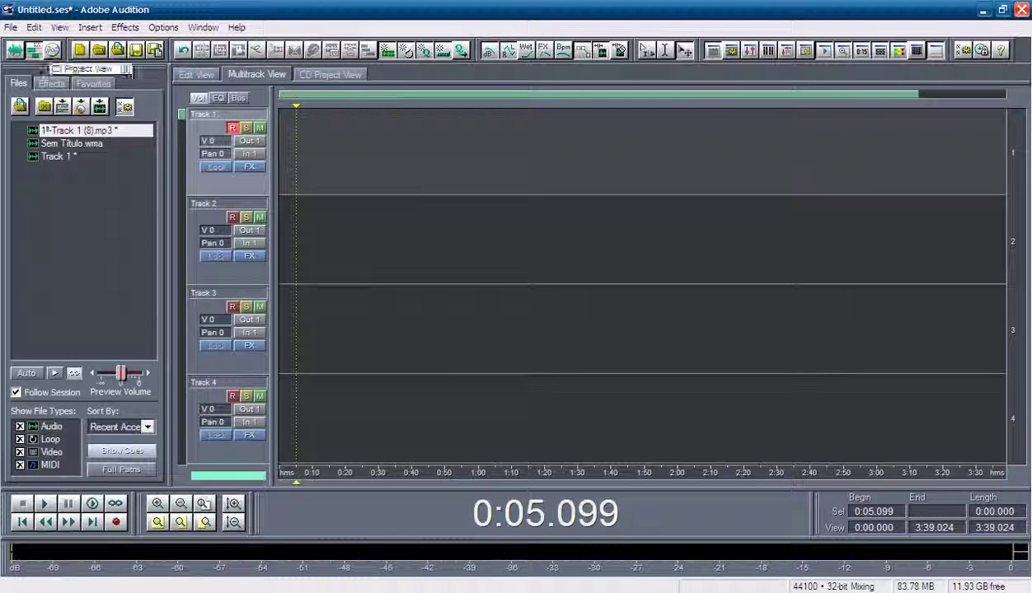
left_click(11, 28)
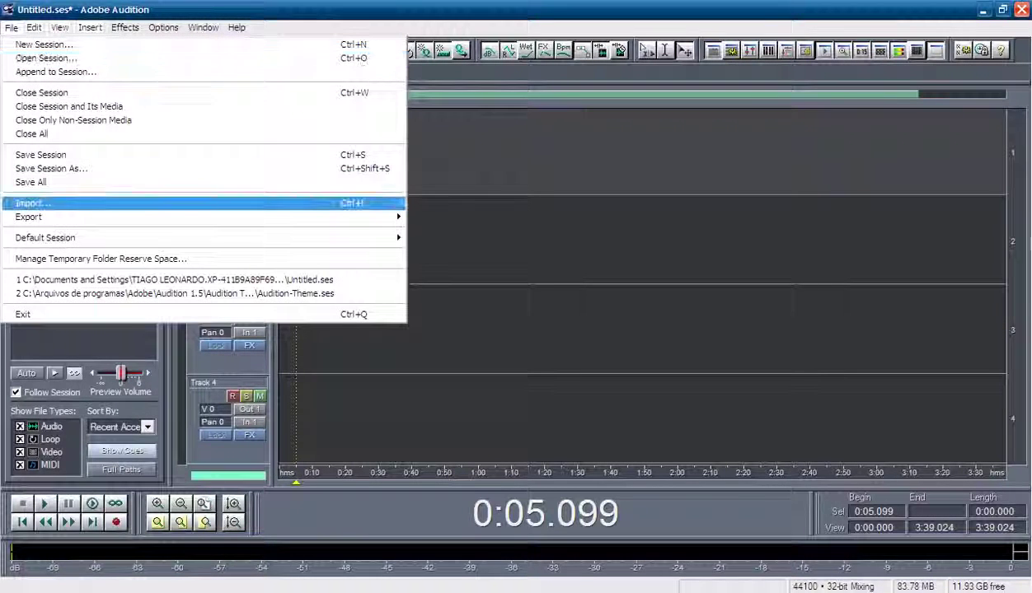
mouse_move(33, 217)
mouse_move(60, 27)
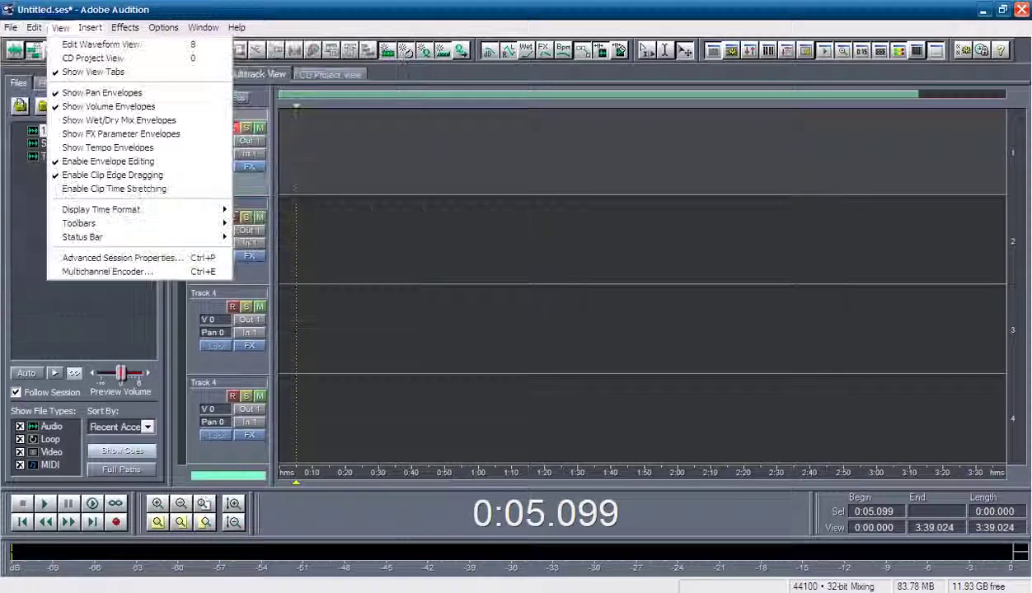
mouse_move(12, 27)
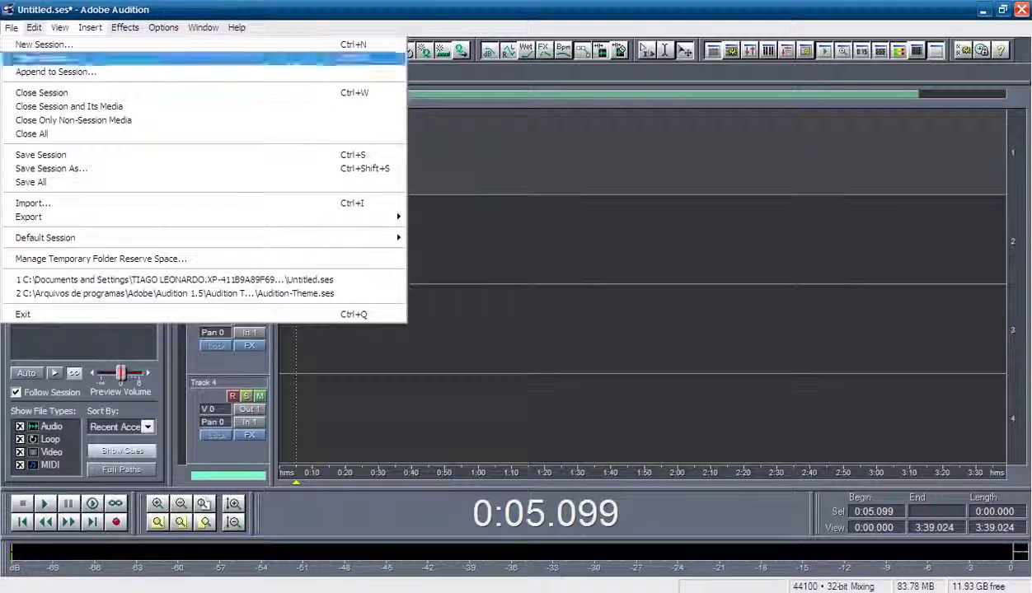
left_click(33, 203)
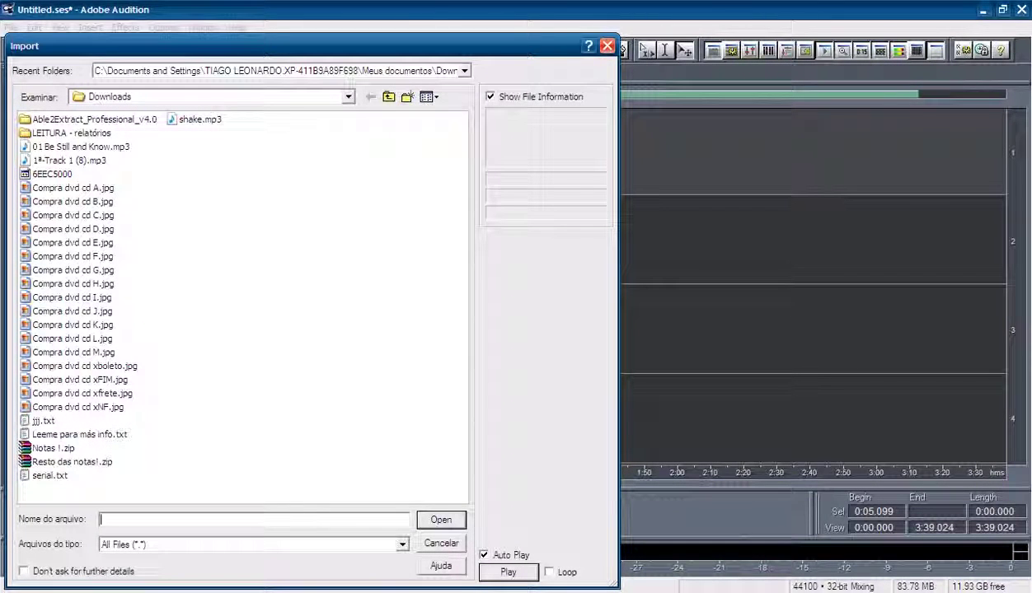
left_click(388, 96)
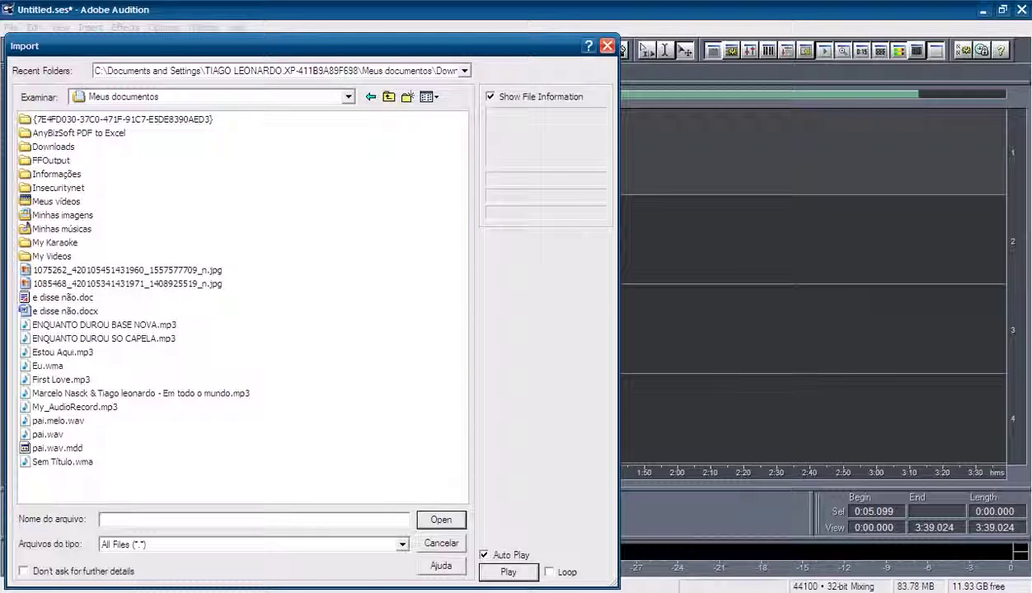
double_click(58, 421)
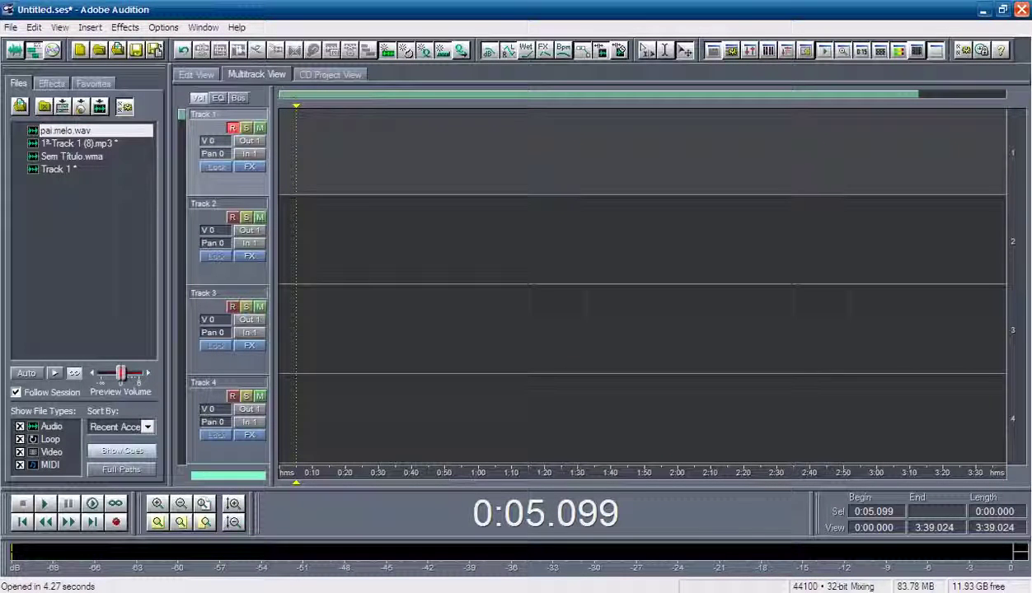
Place pai.melo.wav at the start of Track 1, play it from 0:00.000 and stop playback
left_click_drag(82, 130, 334, 151)
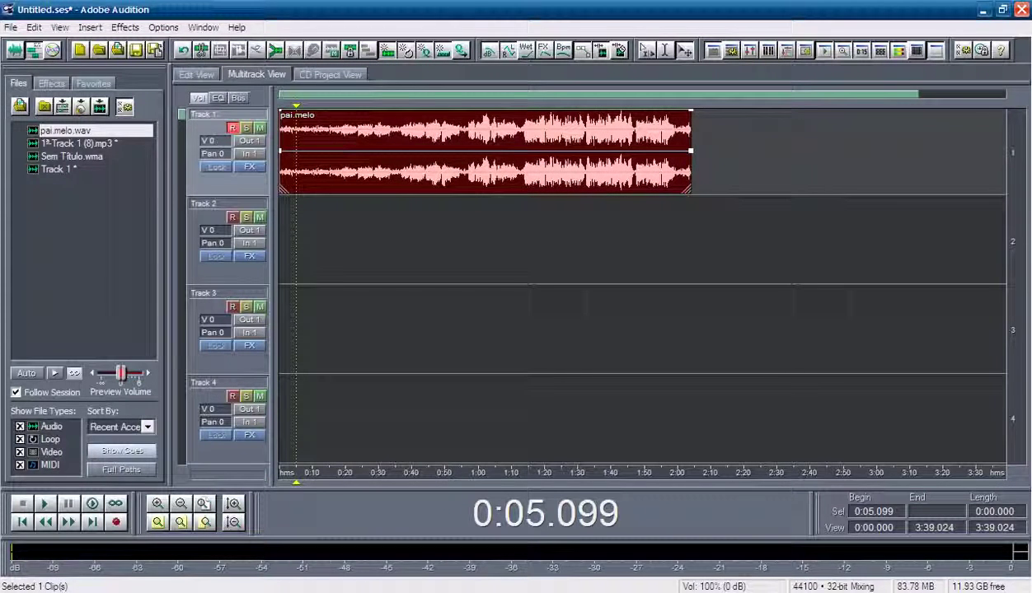
left_click_drag(296, 107, 280, 106)
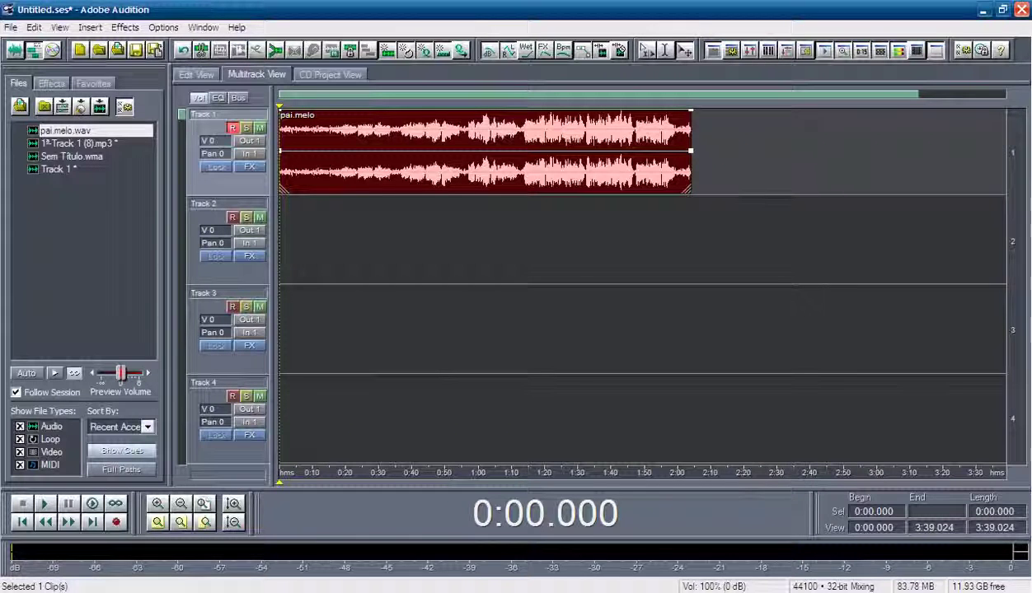
key("space")
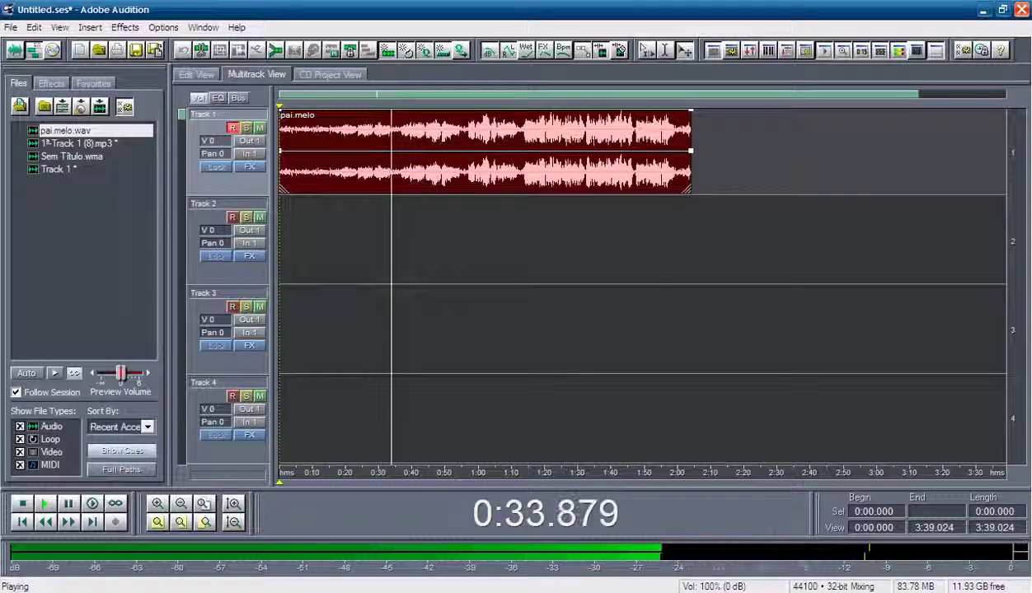
key("space")
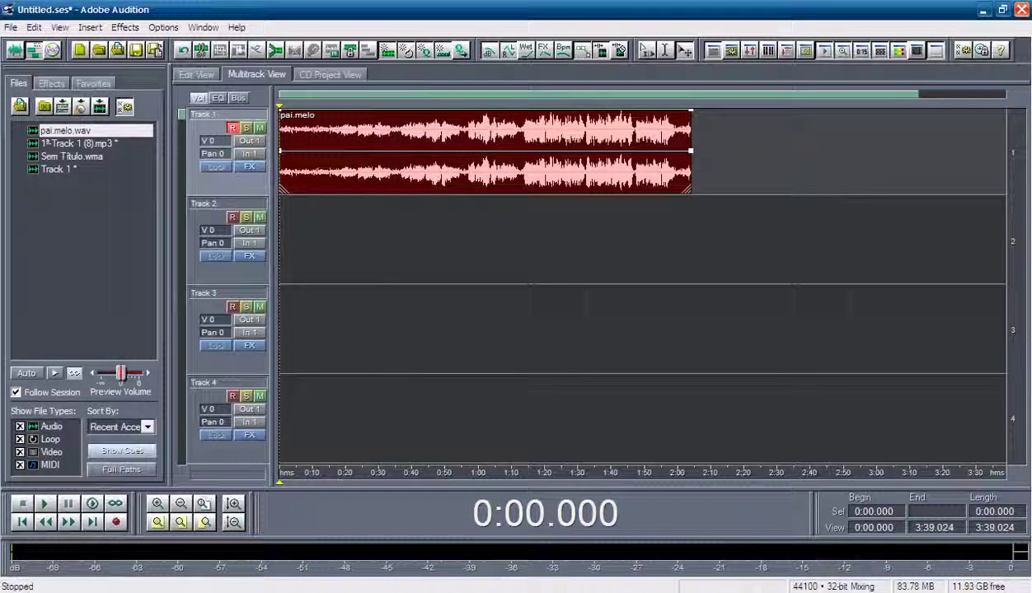